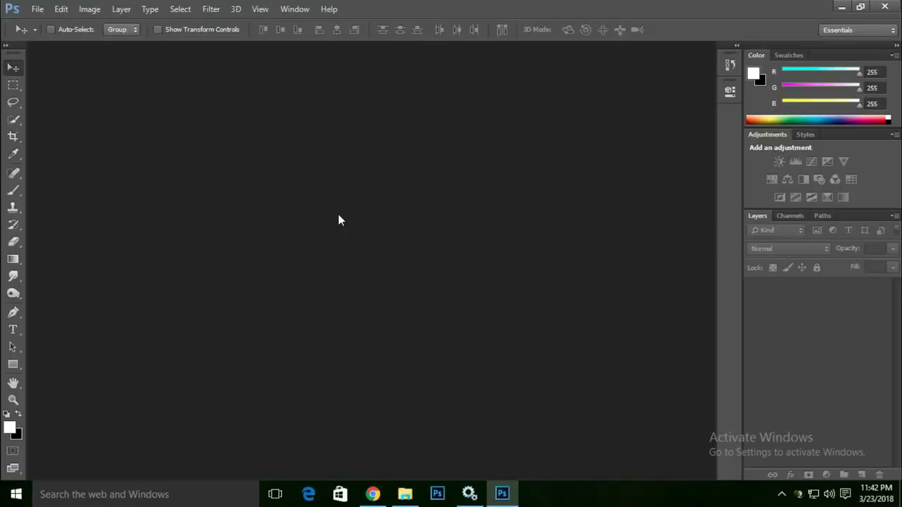
Step: Open IMG_5801.psd from the Open dialog
double_click(338, 214)
double_click(534, 116)
mouse_move(177, 54)
mouse_down()
mouse_move(179, 66)
mouse_move(270, 48)
mouse_up()
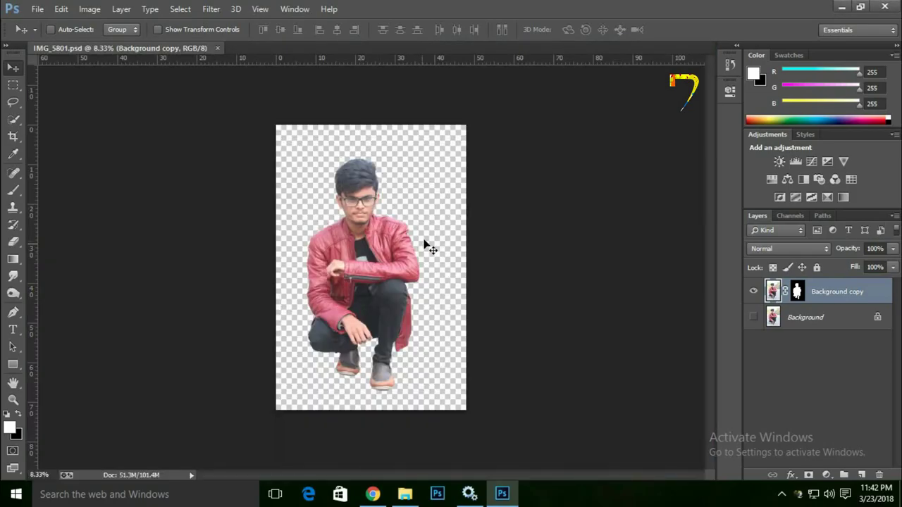
Step: Scale the cut-out crouching man to about 49% and place him in the lower middle
key(ctrl+t)
drag(276, 126, 376, 269)
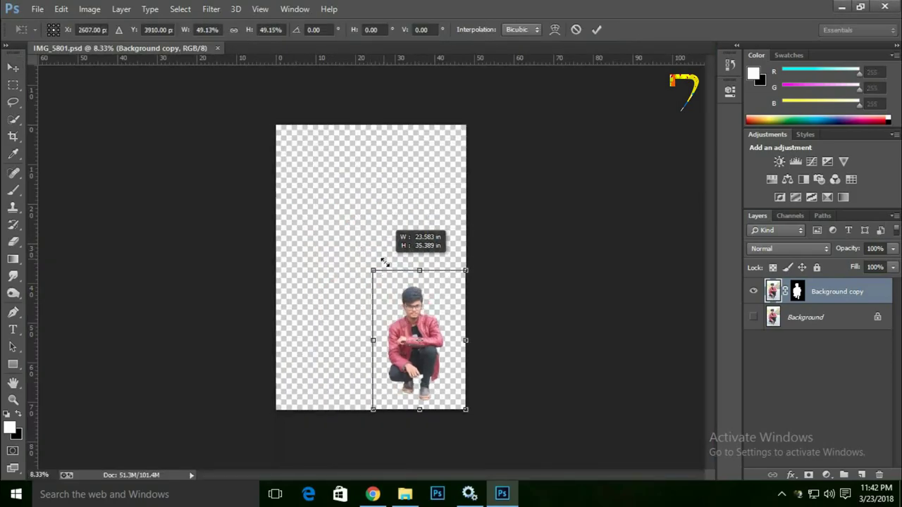
drag(404, 312, 374, 287)
key(Return)
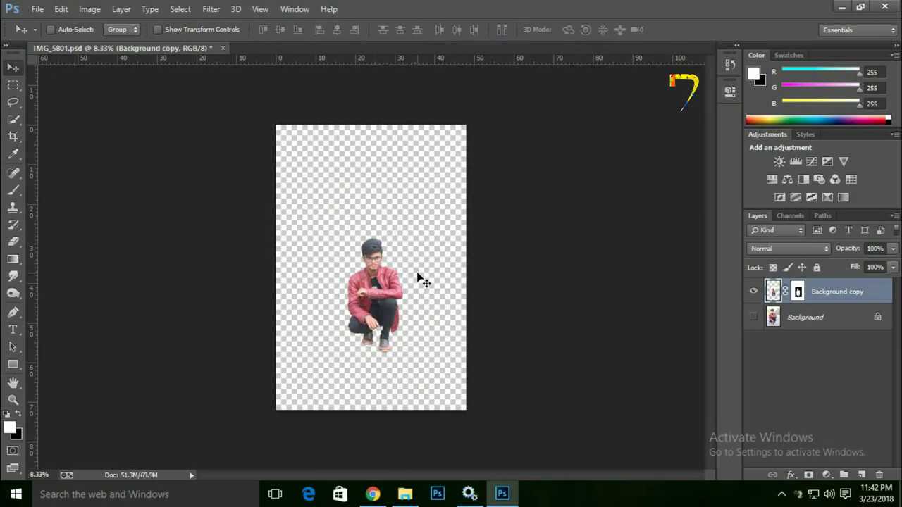
key(ctrl+0)
key(ctrl+plus)
key(ctrl+plus)
key(ctrl+plus)
key(ctrl+plus)
key(ctrl+plus)
key(ctrl+plus)
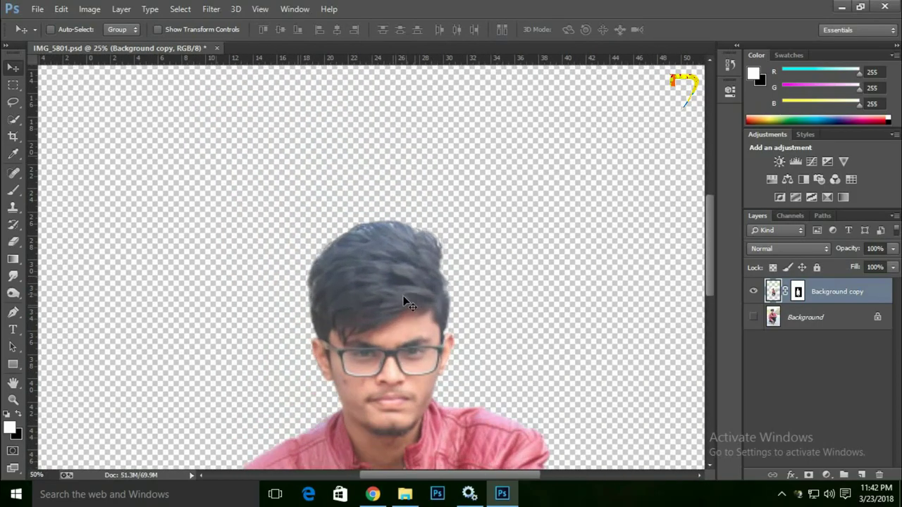
key(ctrl+0)
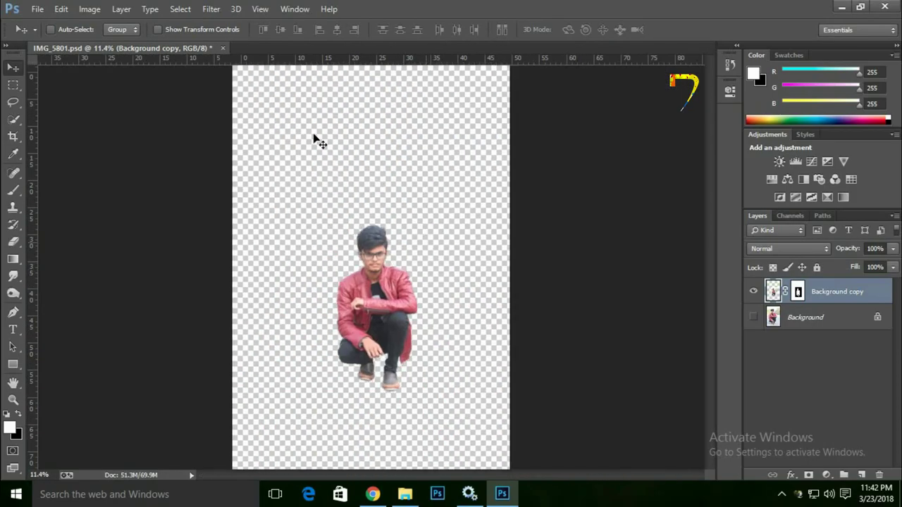
key(ctrl+plus)
key(ctrl+0)
drag(206, 47, 206, 49)
Step: Open the desert stock photo and drag it into IMG_5801 as Layer 1
double_click(417, 165)
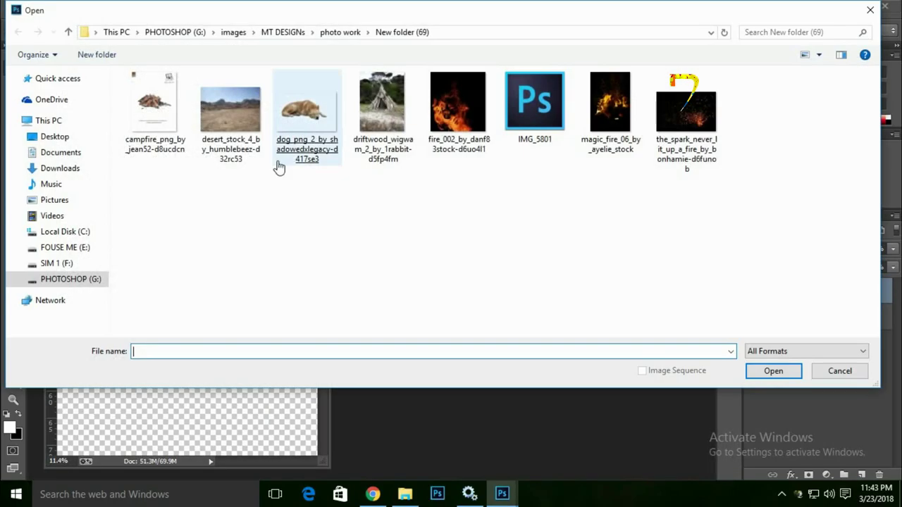
click(249, 116)
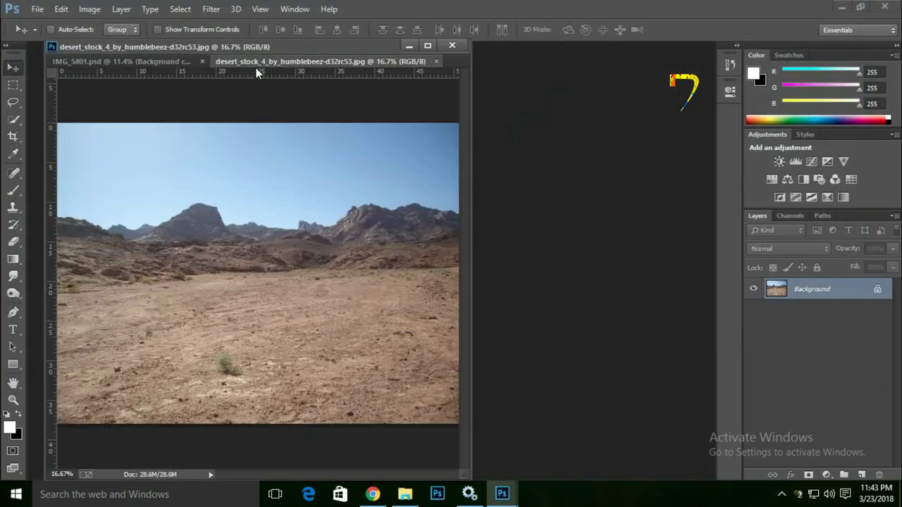
drag(341, 65, 635, 106)
drag(564, 282, 272, 201)
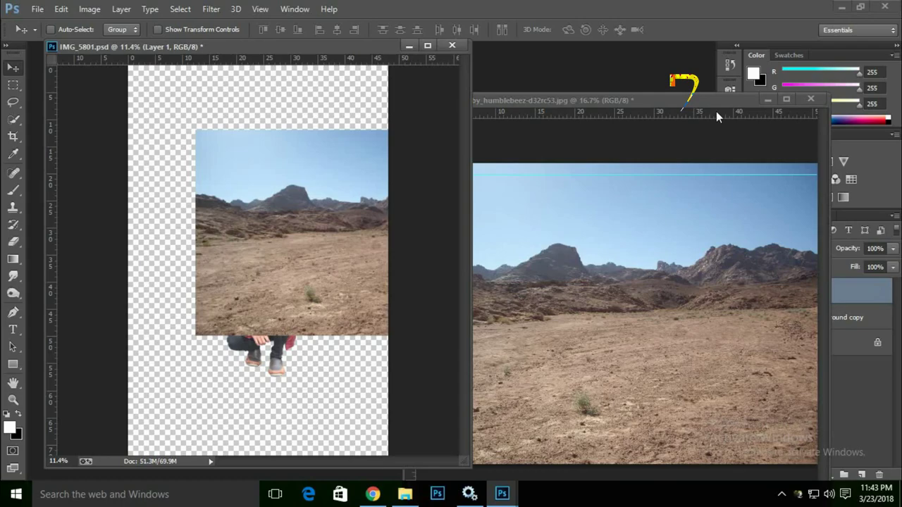
Step: Close the desert photo without saving and hide the man's Background copy layer
click(811, 99)
click(449, 192)
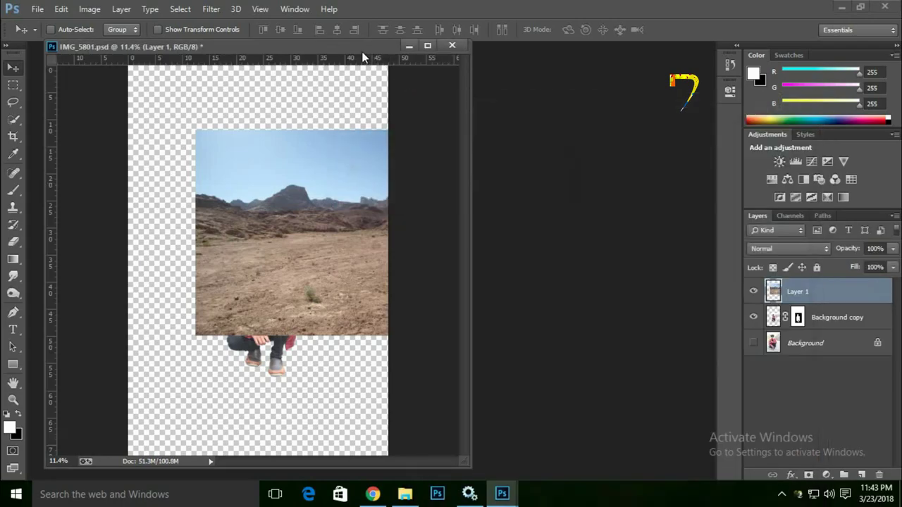
mouse_move(364, 50)
mouse_down()
mouse_move(403, 41)
mouse_move(406, 29)
mouse_up()
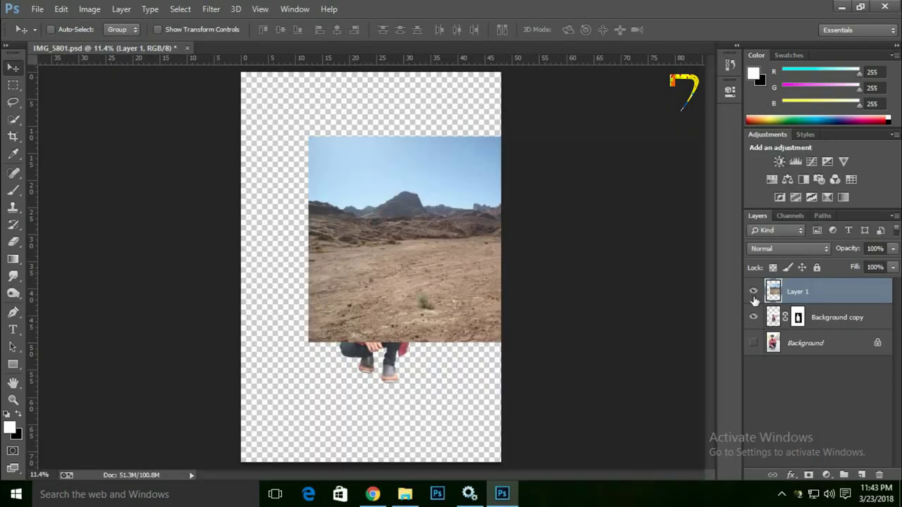
click(754, 317)
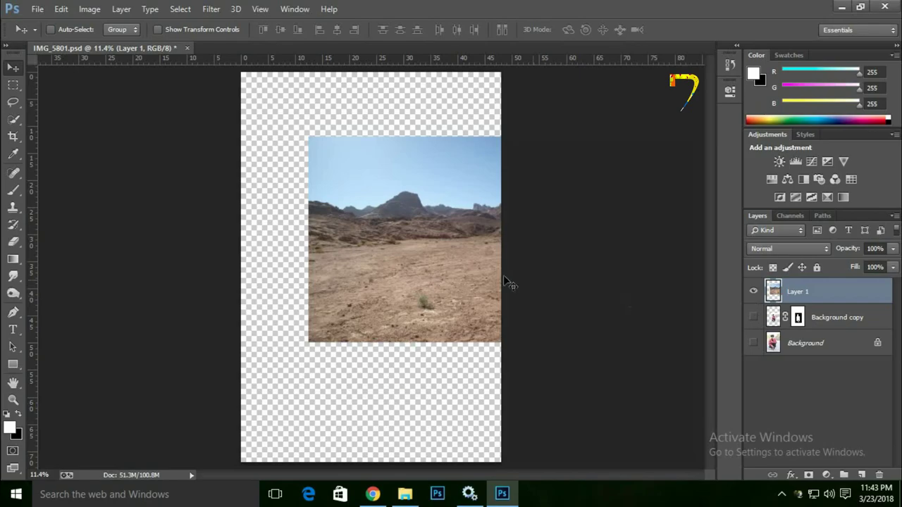
Step: Move the desert layer to the left edge and enlarge it to fill the canvas
drag(426, 262, 344, 297)
key(ctrl+t)
mouse_move(226, 172)
mouse_down()
mouse_move(569, 287)
mouse_move(363, 258)
mouse_move(290, 239)
mouse_move(408, 281)
mouse_move(417, 266)
mouse_up()
double_click(411, 263)
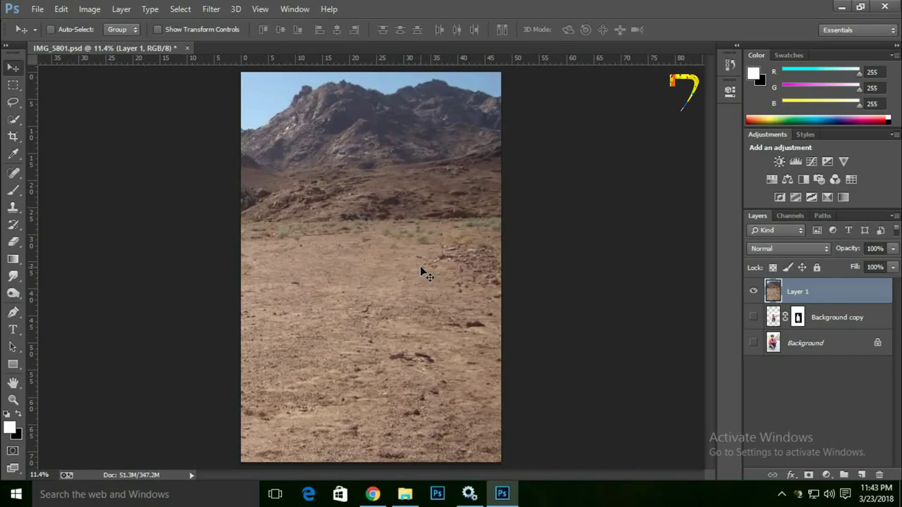
key(ctrl+minus)
key(ctrl+minus)
Step: Squash the desert to about 71% height, leaving a transparent strip at the top
key(ctrl+t)
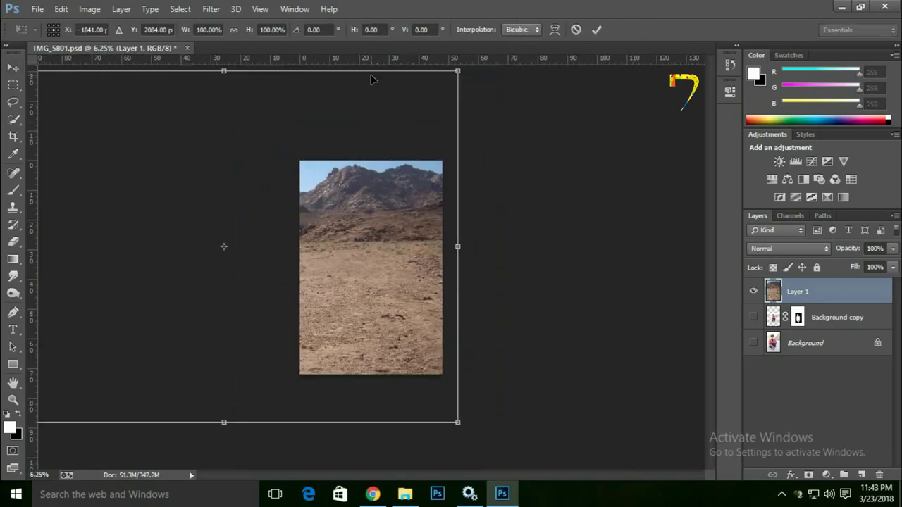
drag(373, 72, 375, 182)
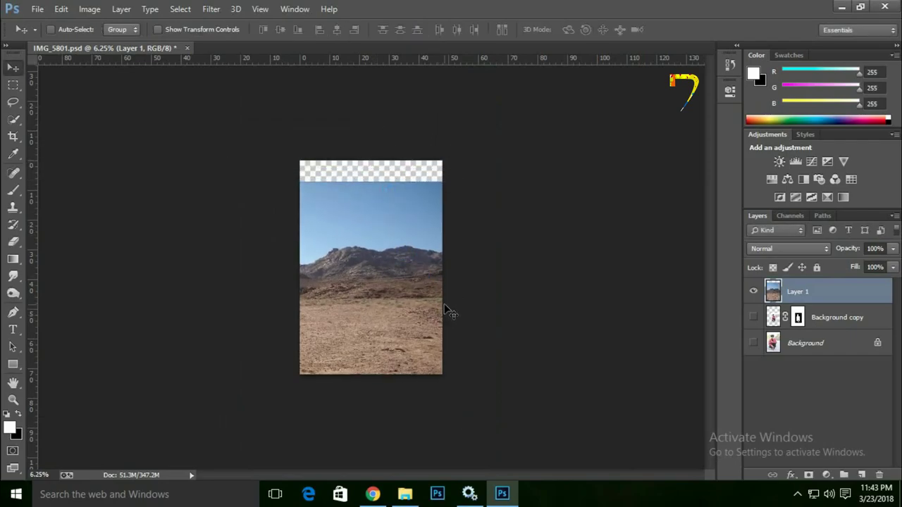
key(ctrl+plus)
key(ctrl+plus)
key(ctrl+plus)
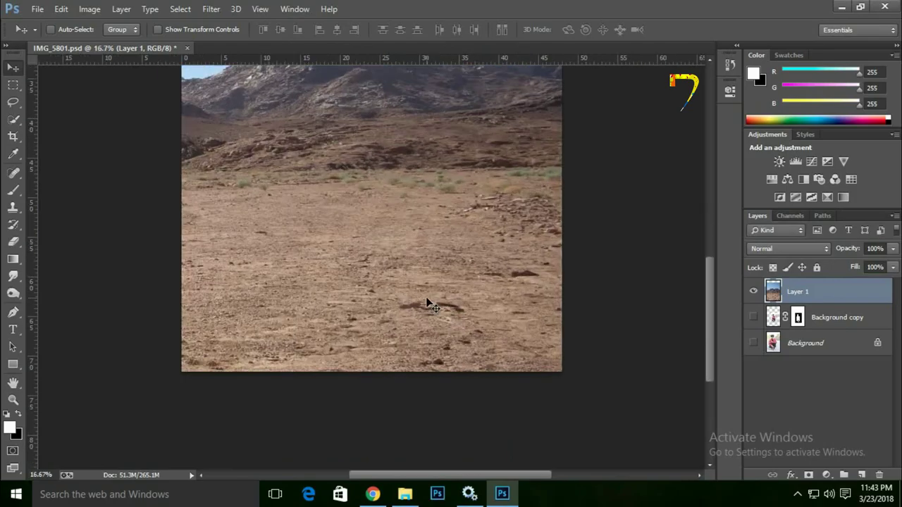
key(ctrl+plus)
key(ctrl+0)
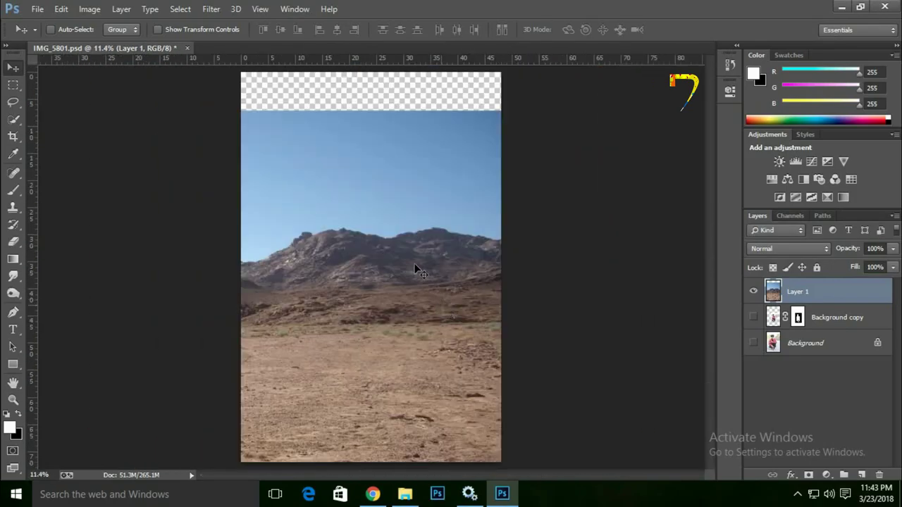
key(ctrl+t)
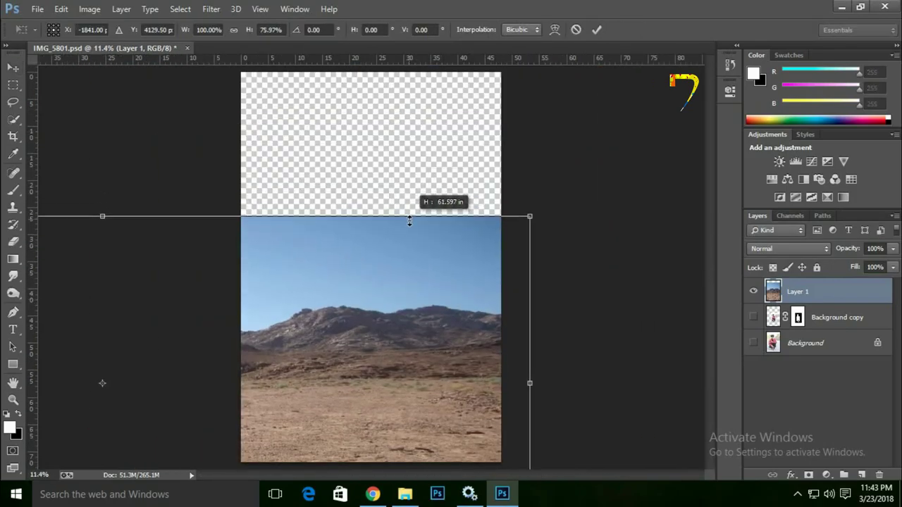
drag(406, 141, 407, 211)
mouse_move(405, 338)
mouse_down()
mouse_move(405, 293)
mouse_move(415, 290)
mouse_up()
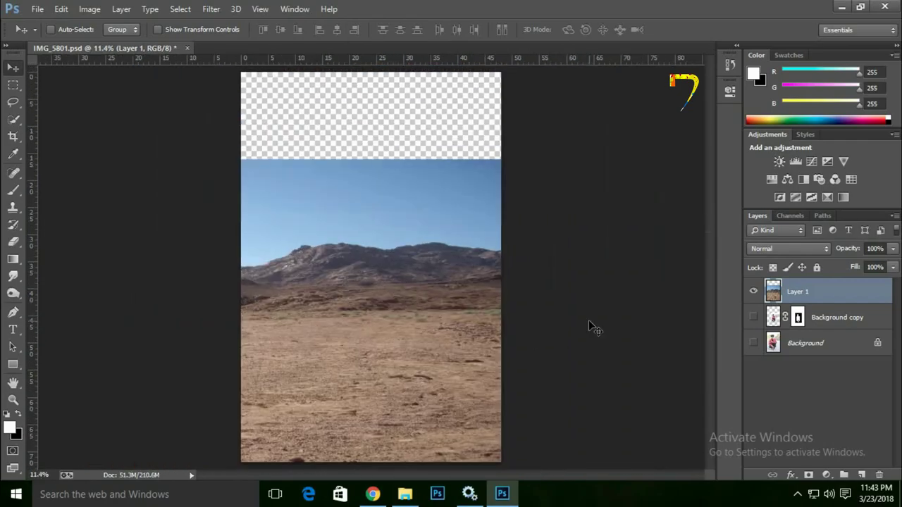
Step: Add a trial Brightness/Contrast adjustment layer, then delete it
click(779, 162)
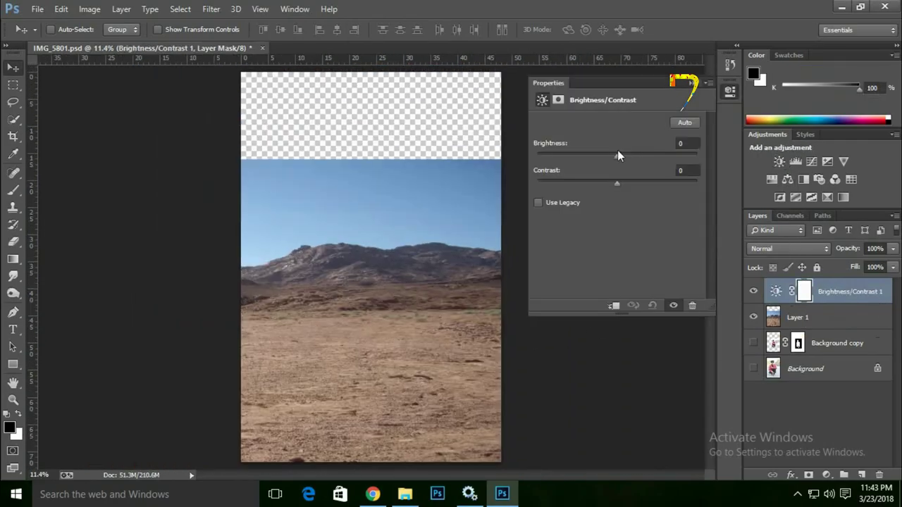
drag(617, 154, 590, 155)
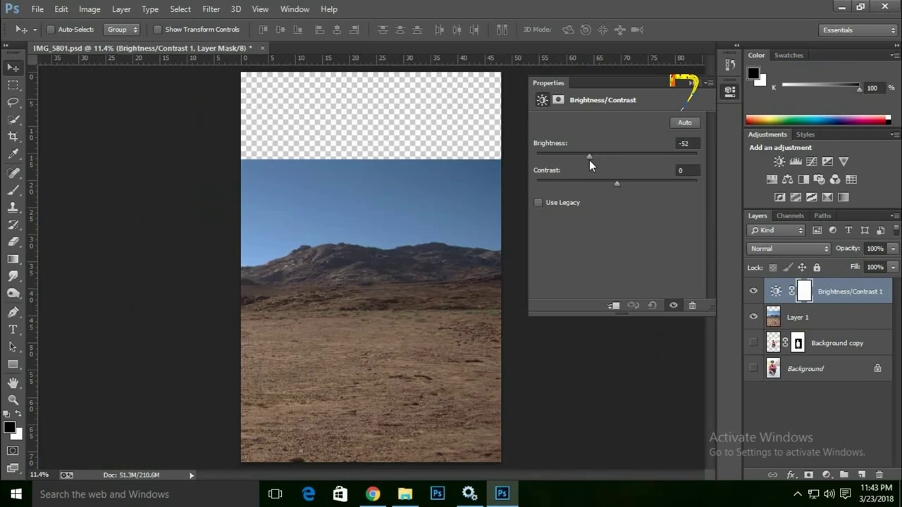
click(691, 83)
key(Delete)
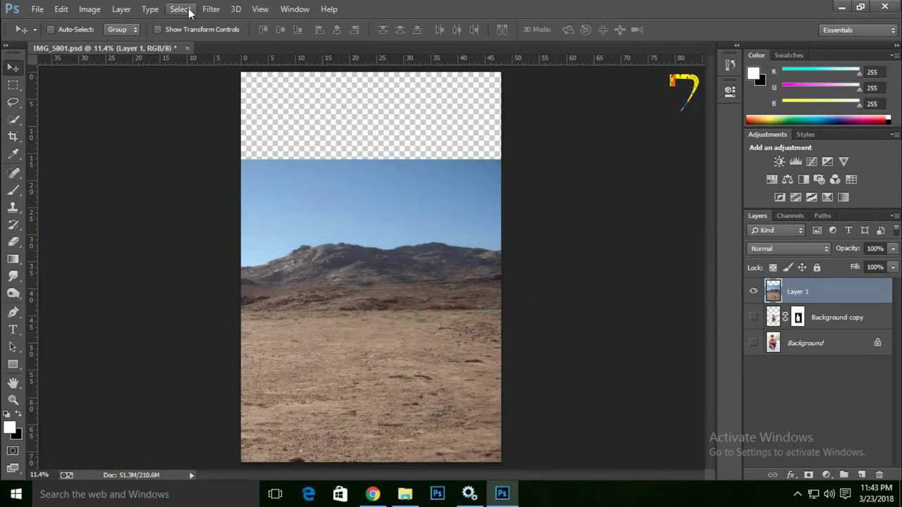
Step: In Camera Raw, set Highlights and Whites -100, Temperature -29, Exposure -1.05, and nudge Tint
click(211, 9)
click(243, 86)
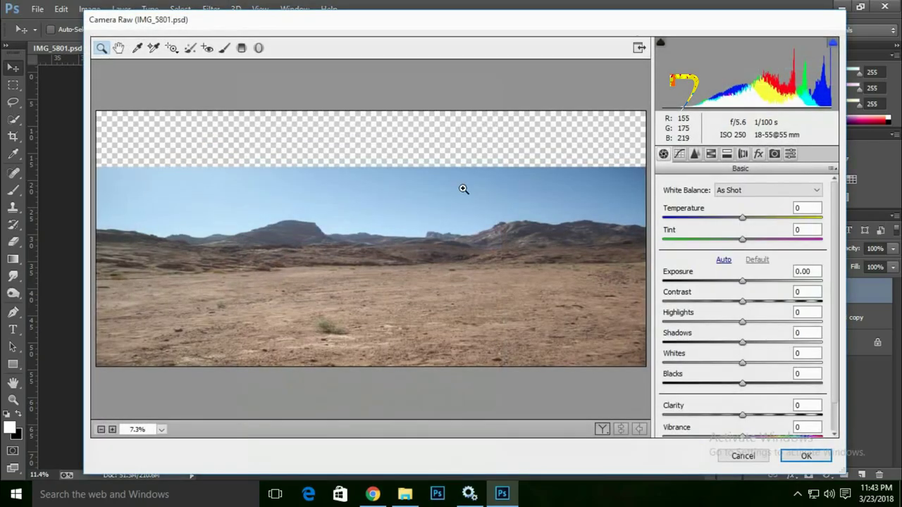
drag(727, 324, 644, 323)
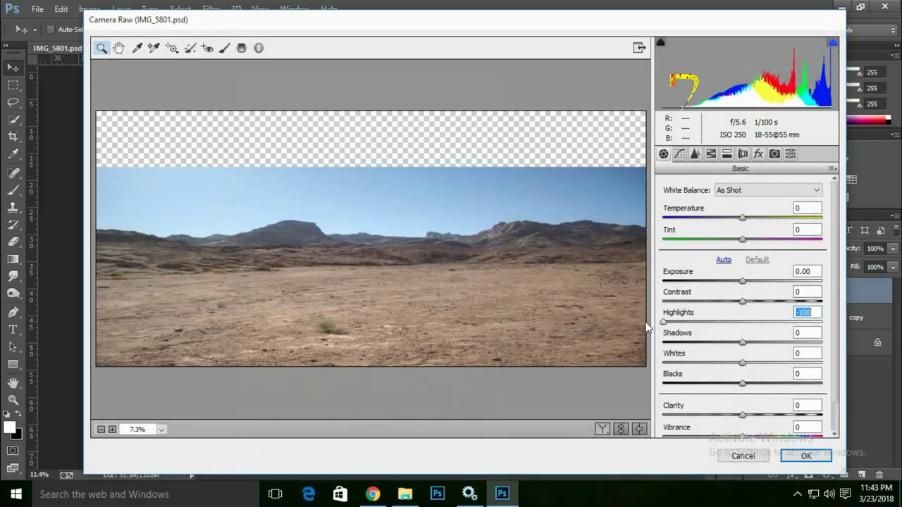
drag(730, 365, 649, 370)
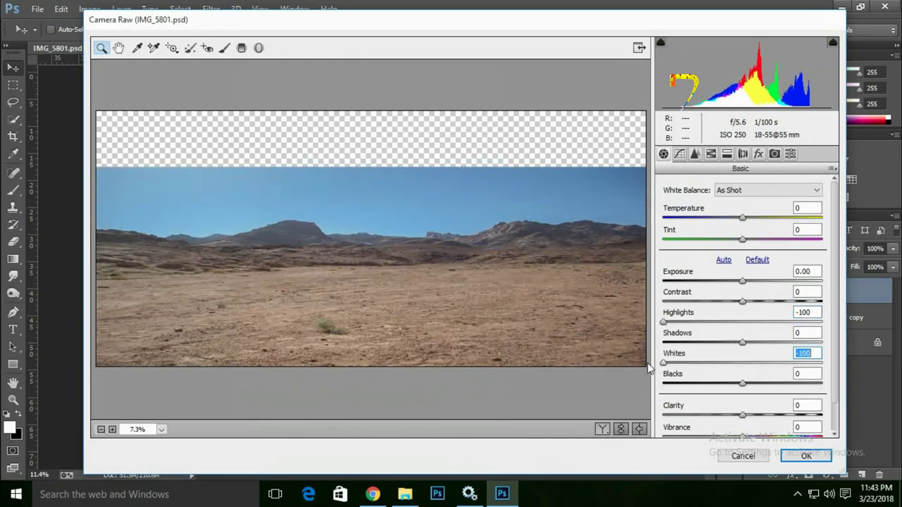
drag(743, 218, 719, 218)
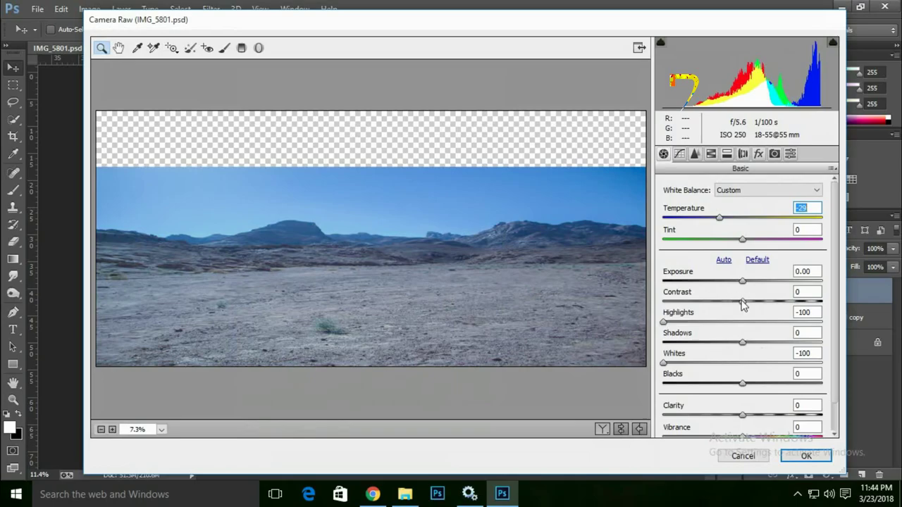
drag(739, 279, 710, 282)
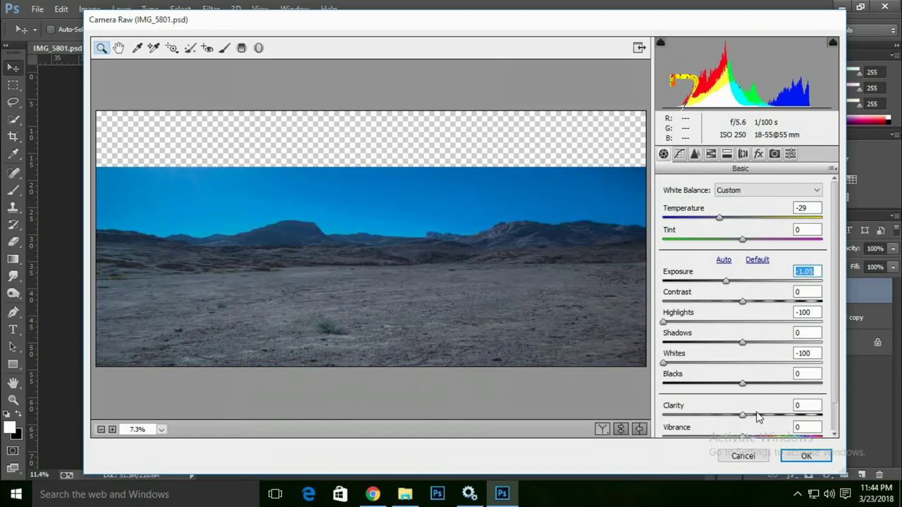
drag(742, 415, 692, 416)
text(0)
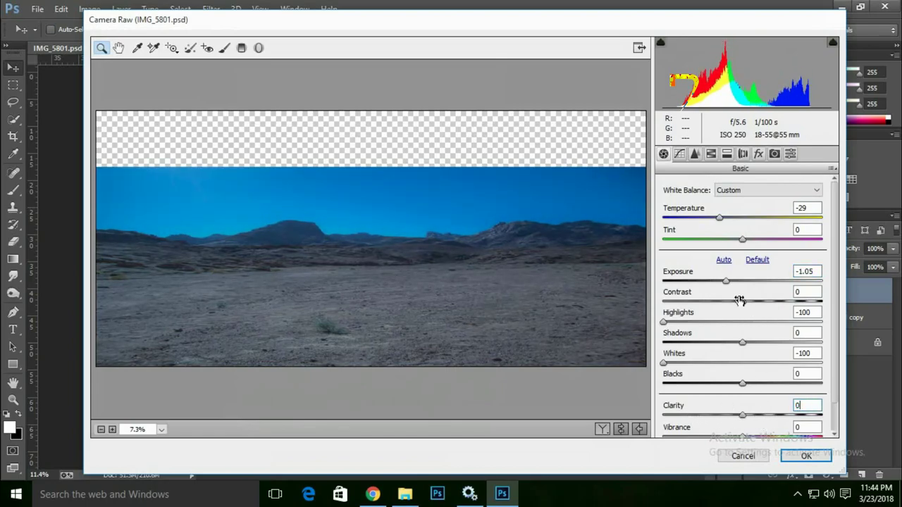
mouse_move(723, 237)
mouse_down()
mouse_move(765, 239)
mouse_move(722, 229)
mouse_up()
Step: Apply the Camera Raw filter, add a mask to Layer 1, and draw trial gradient fades over the sky
click(804, 456)
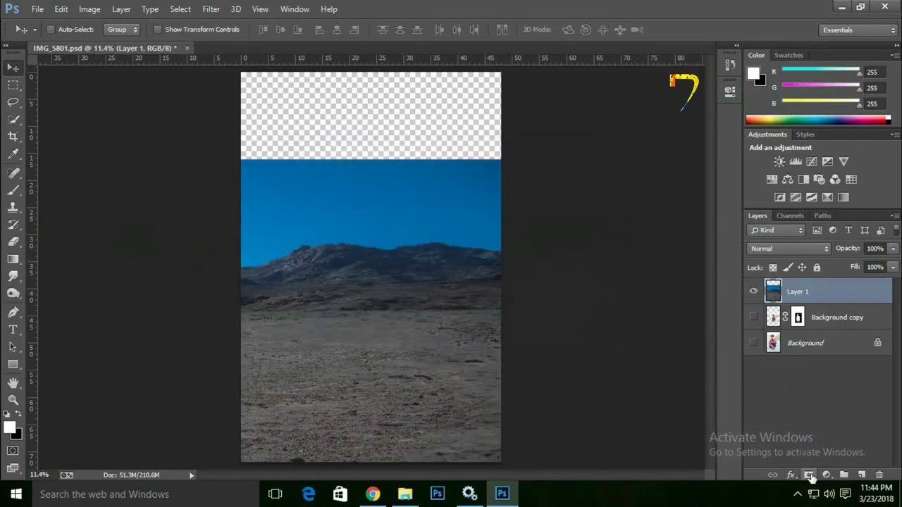
click(809, 476)
click(13, 258)
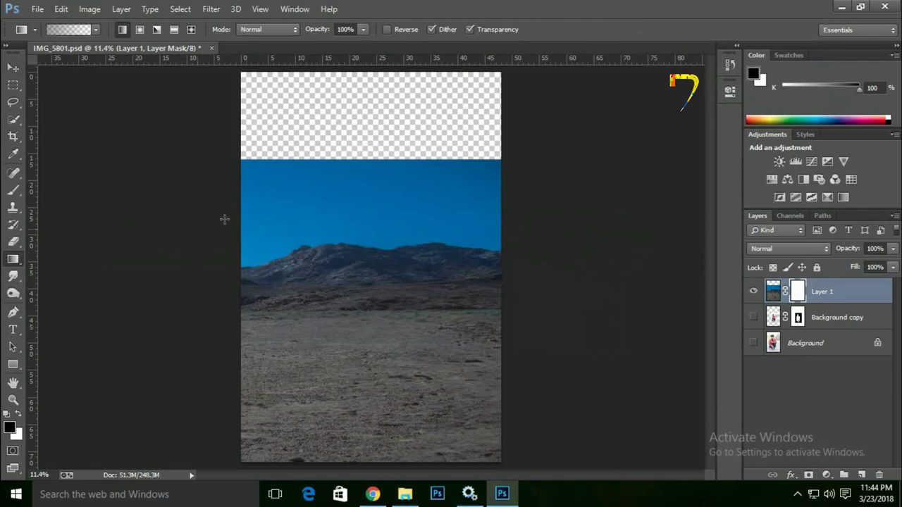
drag(366, 158, 368, 224)
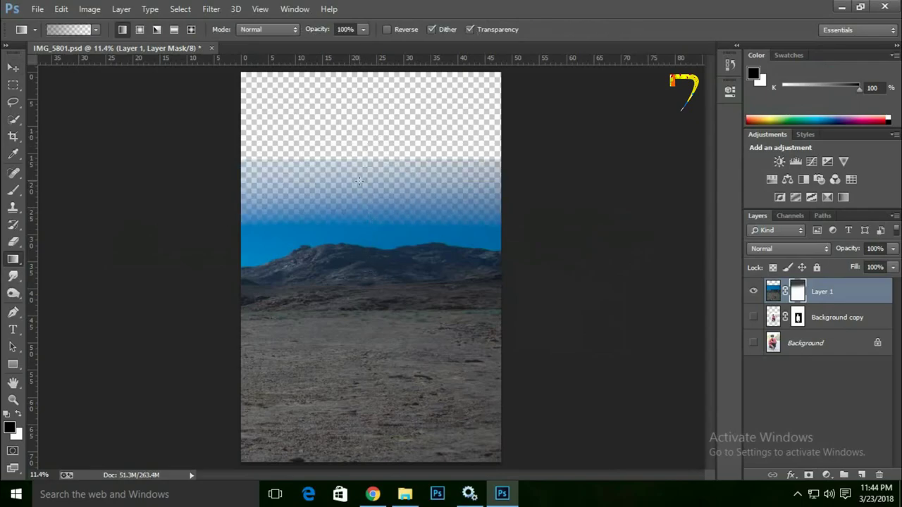
drag(360, 181, 367, 228)
drag(368, 283, 368, 283)
drag(365, 215, 365, 251)
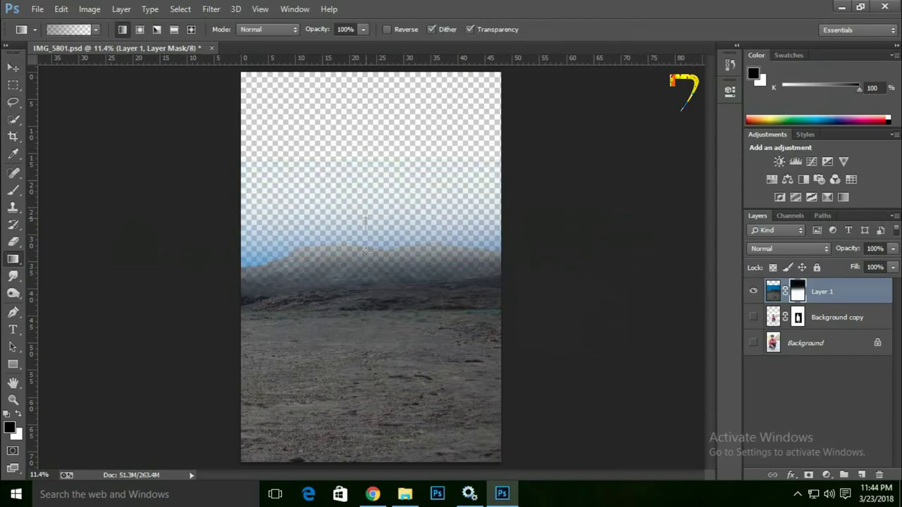
drag(365, 296, 365, 296)
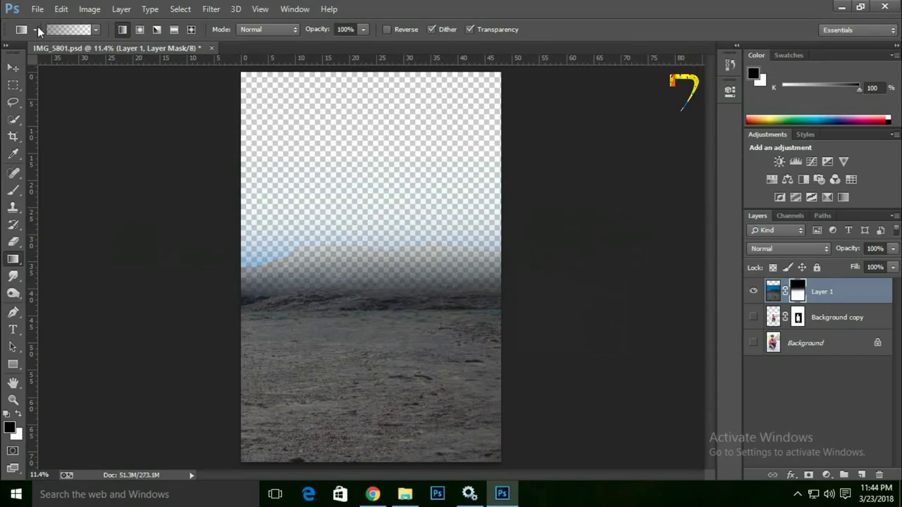
drag(462, 160, 461, 218)
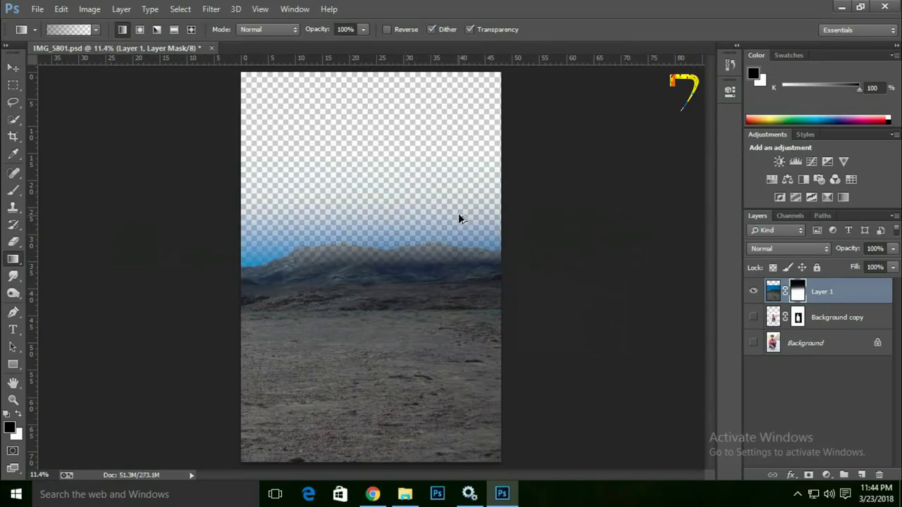
Step: Set a black-to-transparent gradient at 100% opacity and redraw the sky fade on the mask
click(79, 31)
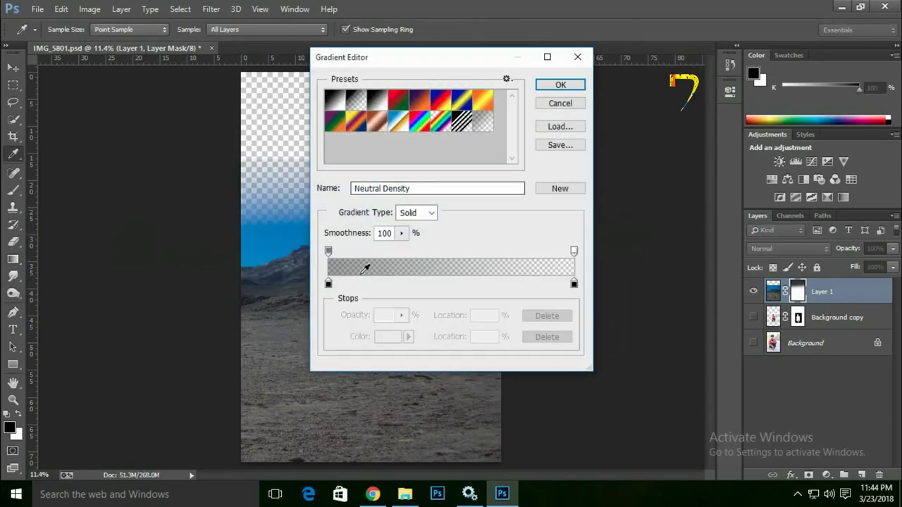
click(328, 251)
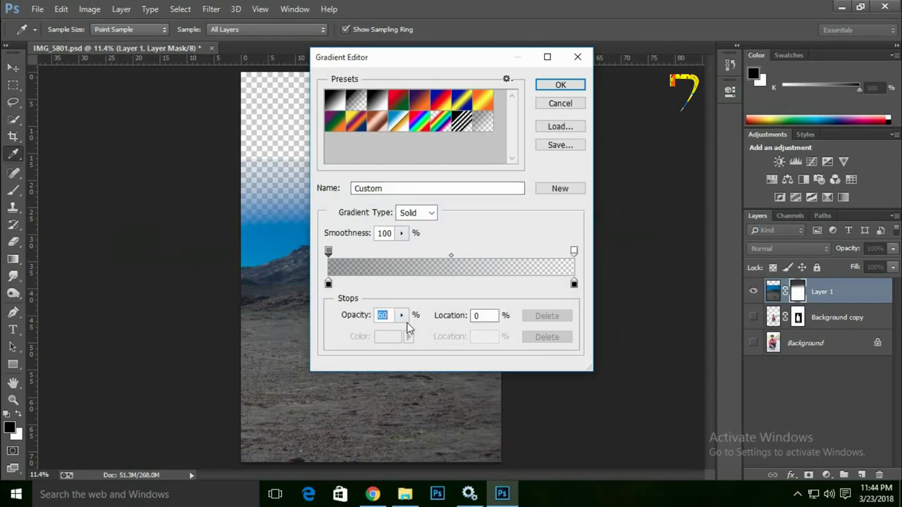
drag(401, 315, 449, 336)
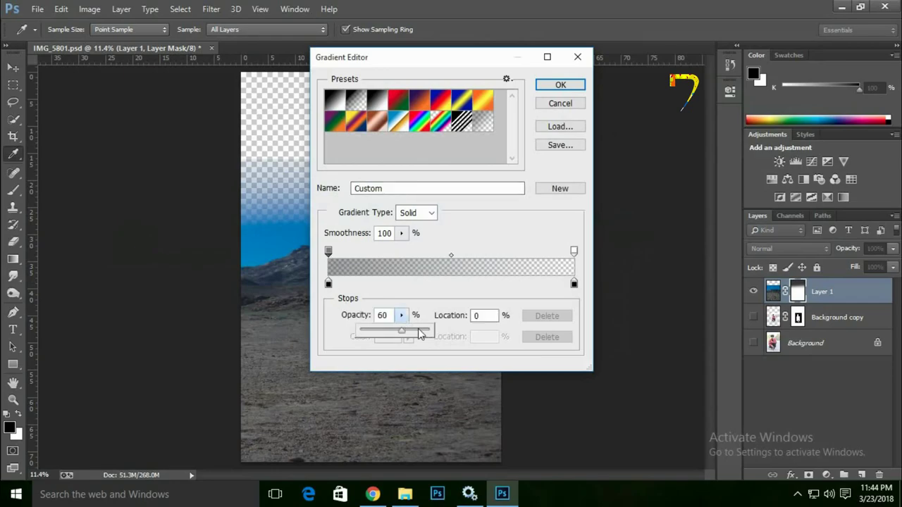
click(555, 88)
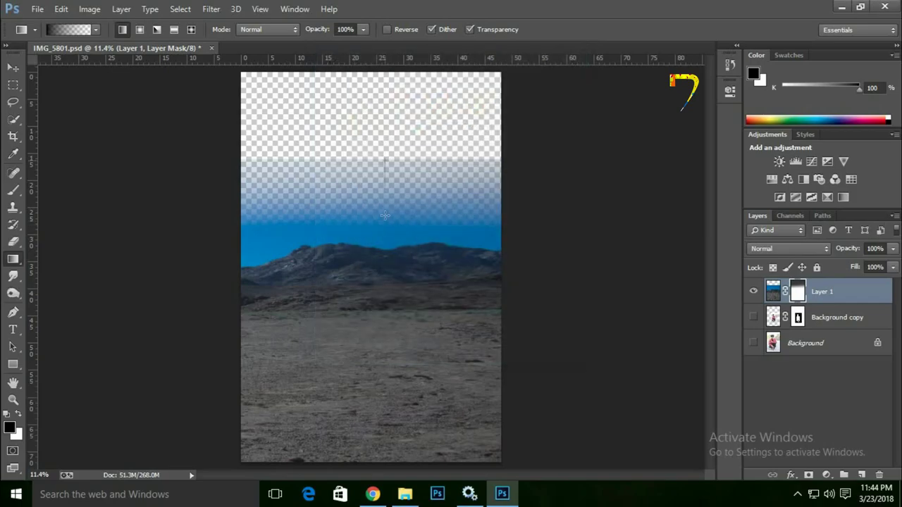
drag(385, 159, 385, 215)
drag(384, 260, 389, 276)
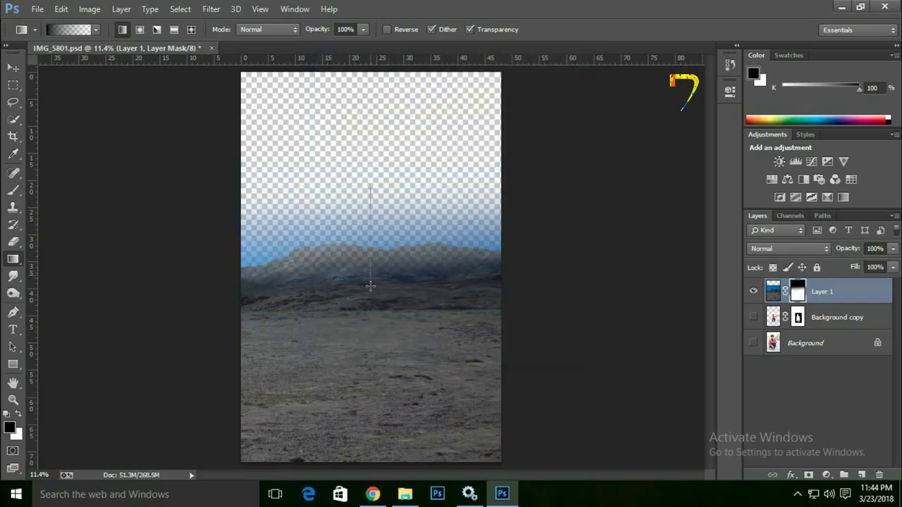
drag(370, 187, 373, 286)
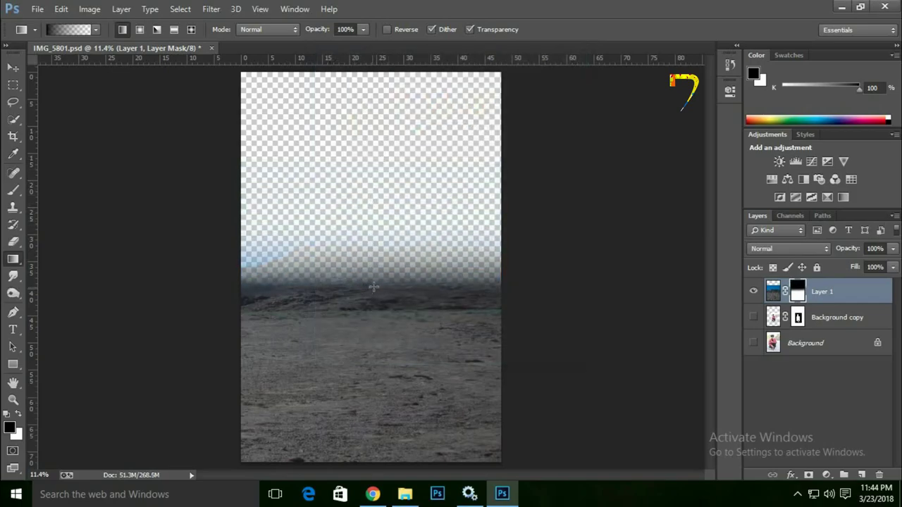
Step: Browse to FOUSE ME (E:) > DOWN > New folder (11) and open stormy_sky_stock_004_by_mourge_stawk.jpg
drag(145, 48, 179, 56)
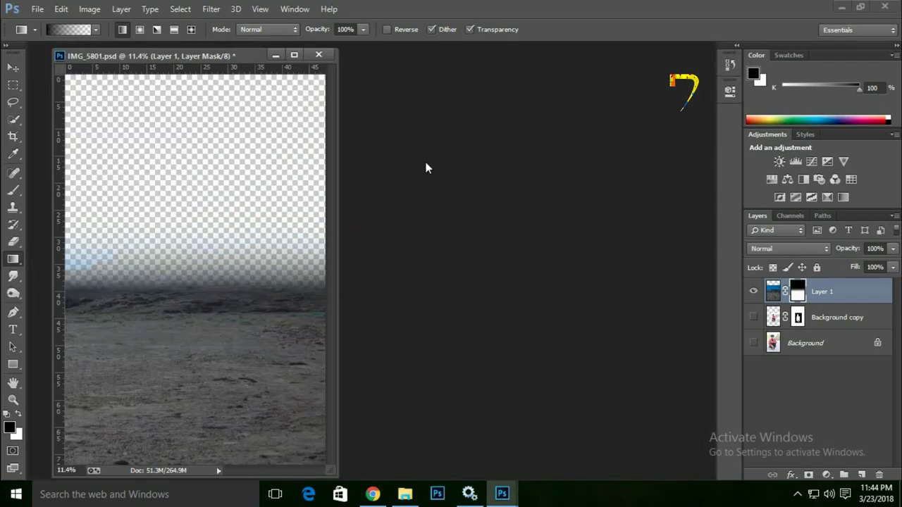
double_click(425, 167)
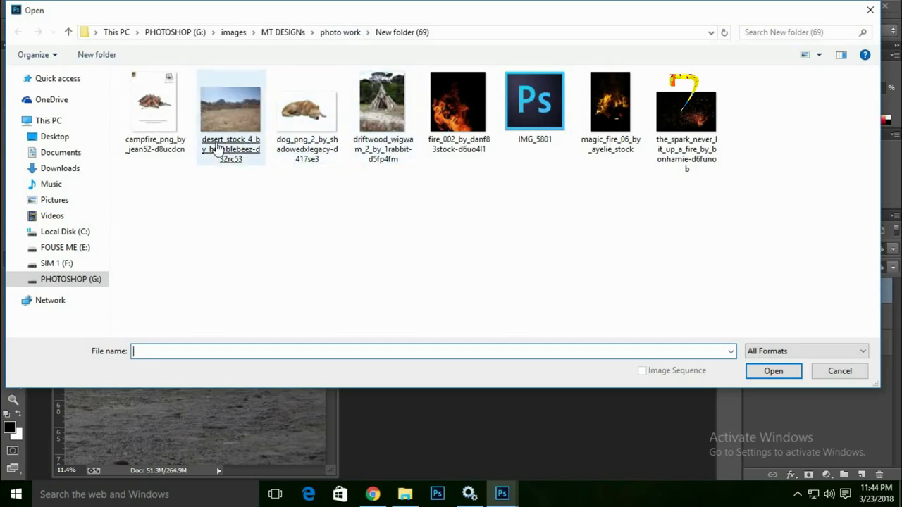
click(346, 33)
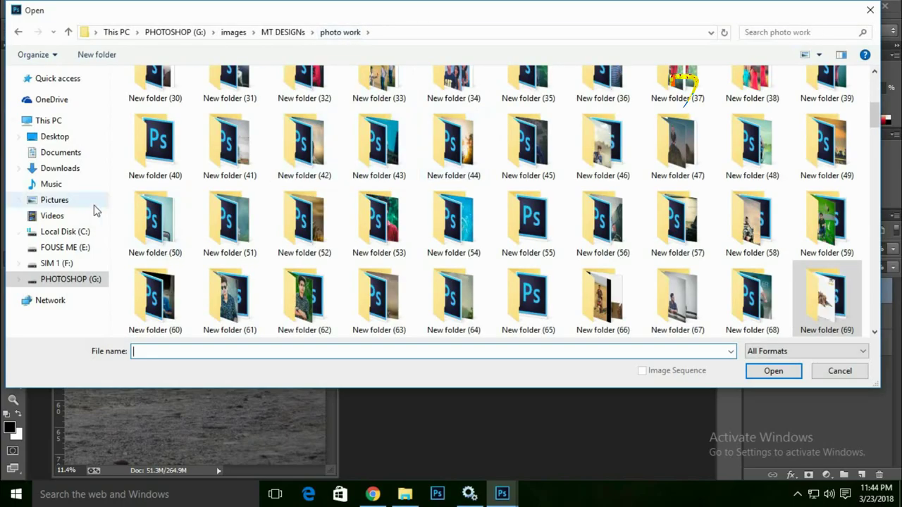
scroll(373, 251, down, 10)
scroll(381, 233, down, 5)
scroll(339, 236, down, 5)
scroll(292, 242, down, 5)
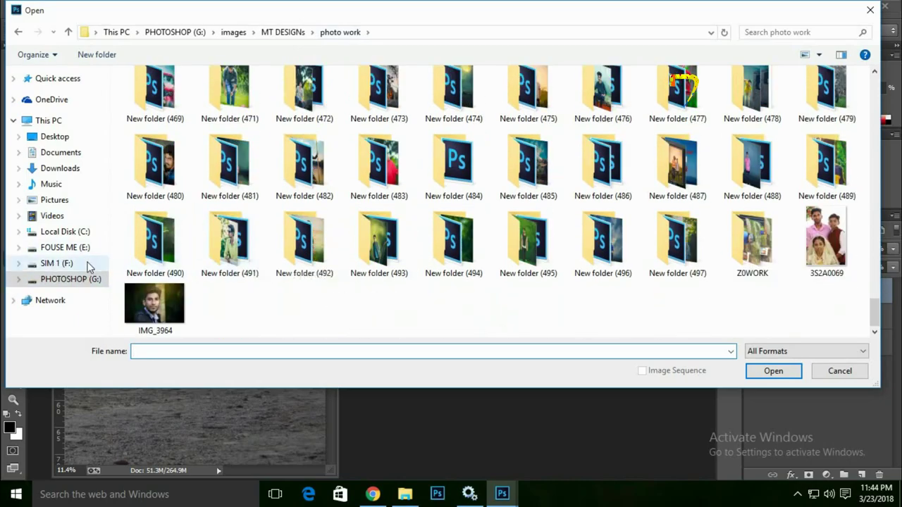
click(78, 248)
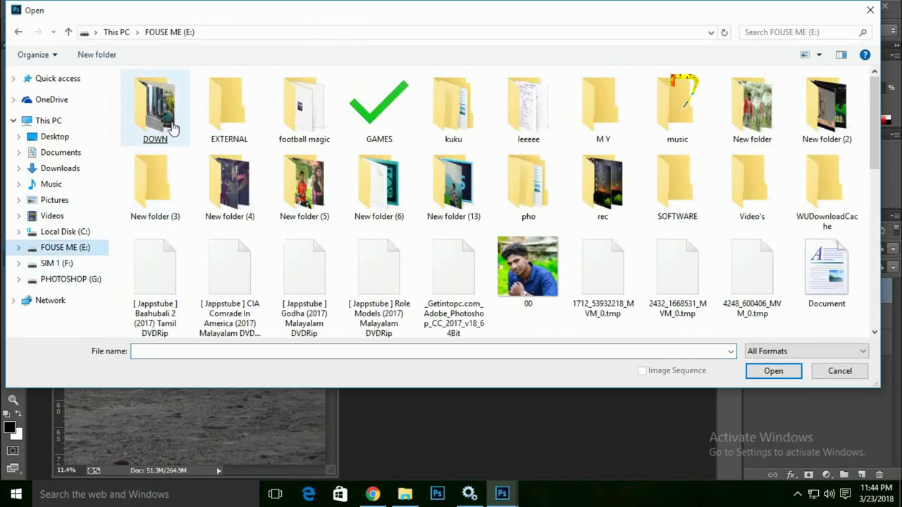
double_click(157, 99)
double_click(285, 217)
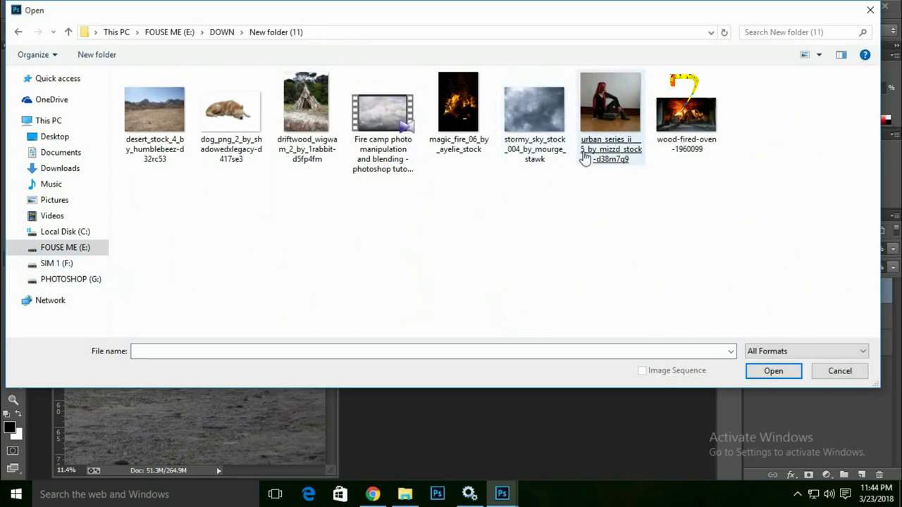
double_click(532, 134)
Step: Drag the storm clouds into IMG_5801 as a new layer and close the source document
click(13, 68)
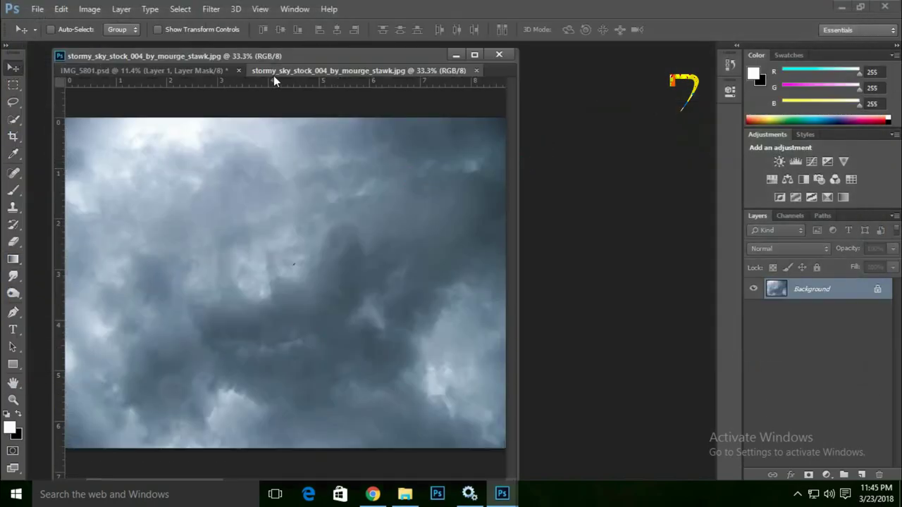
drag(338, 70, 439, 89)
drag(534, 201, 277, 187)
click(775, 82)
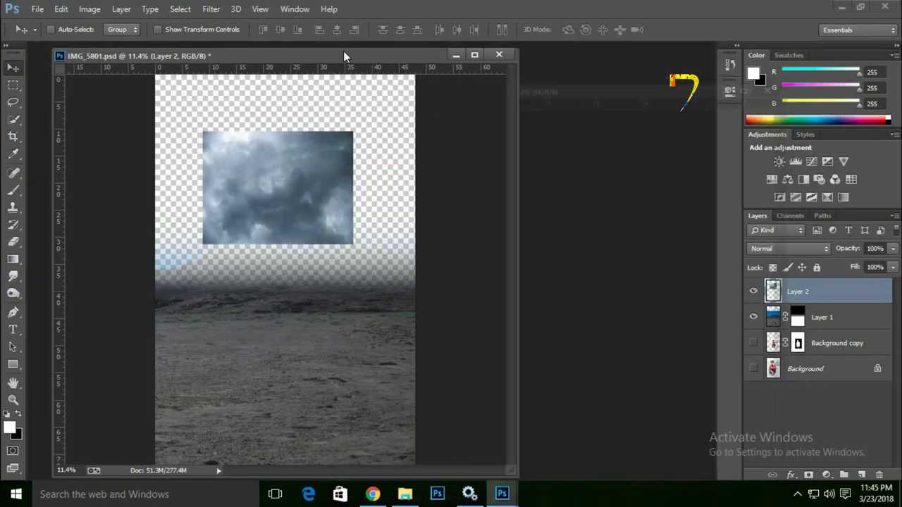
drag(342, 54, 407, 49)
Step: Enlarge the clouds over the sky and move Layer 2 beneath Layer 1
key(ctrl+t)
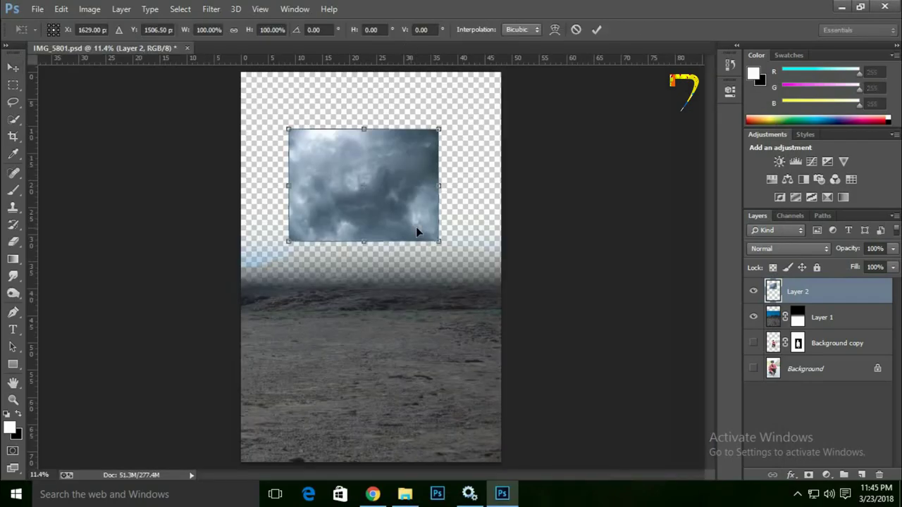
drag(439, 241, 616, 427)
drag(558, 382, 413, 304)
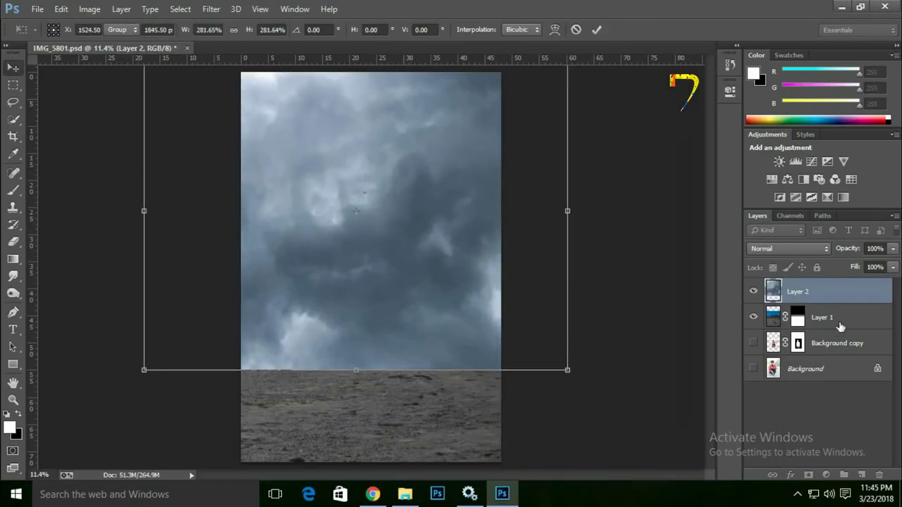
key(Return)
drag(810, 291, 822, 321)
drag(493, 297, 457, 294)
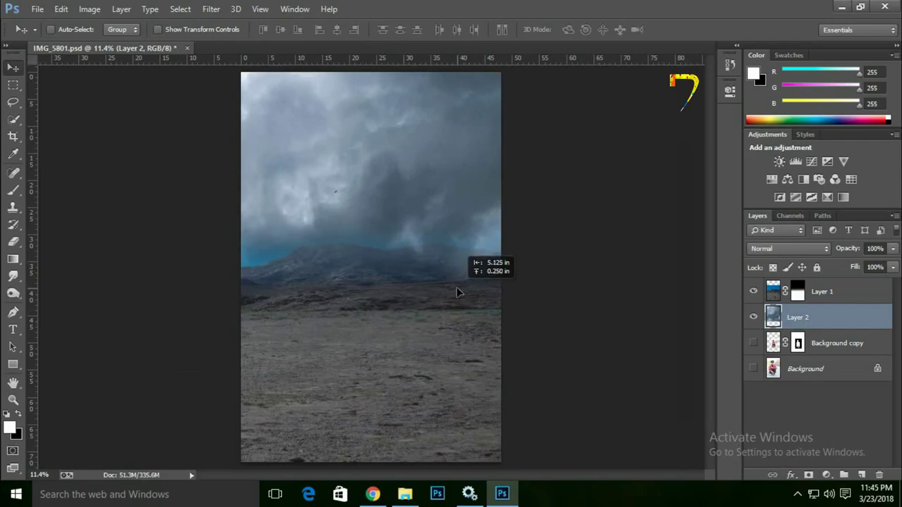
Step: Redraw Layer 1's mask gradient so the horizon blends softly into the clouds
click(797, 291)
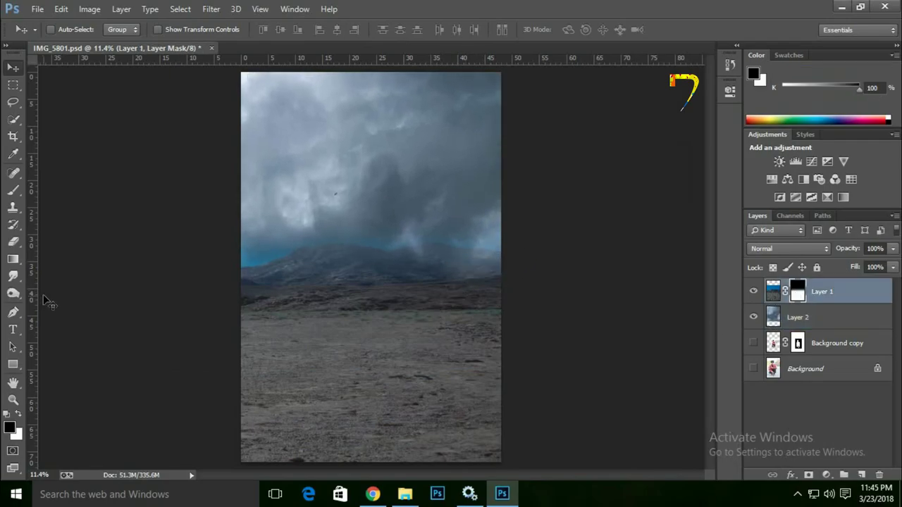
click(13, 258)
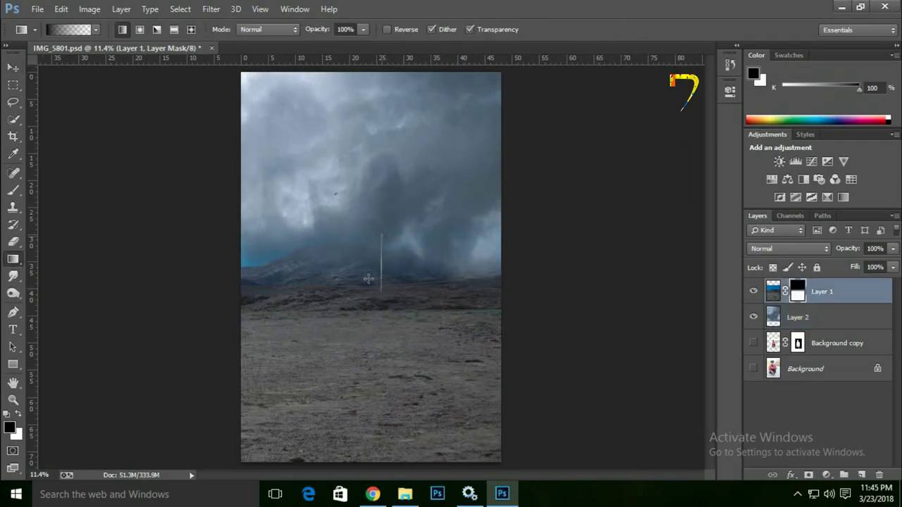
mouse_move(382, 240)
mouse_down()
mouse_move(383, 282)
mouse_move(360, 267)
mouse_up()
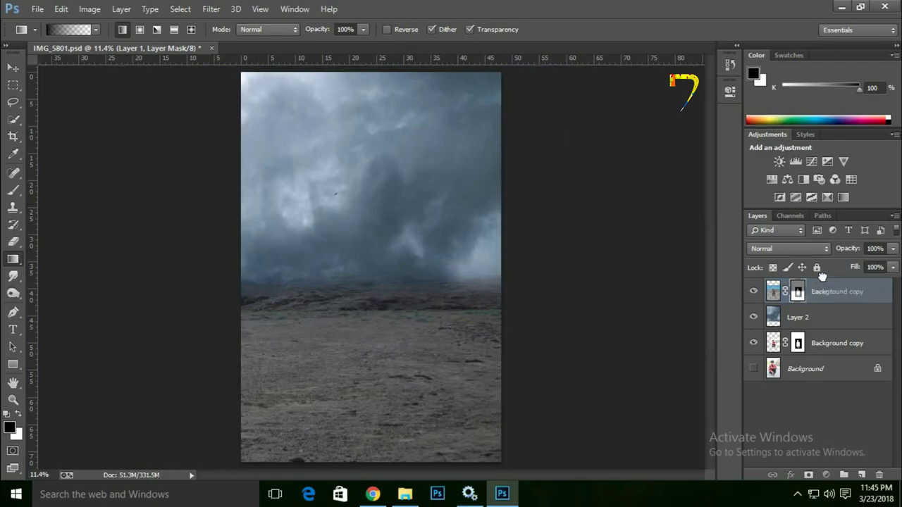
Step: Move the crouching man's layer to the top of the layer stack
drag(832, 343, 831, 287)
scroll(532, 315, up, 1)
scroll(473, 298, up, 1)
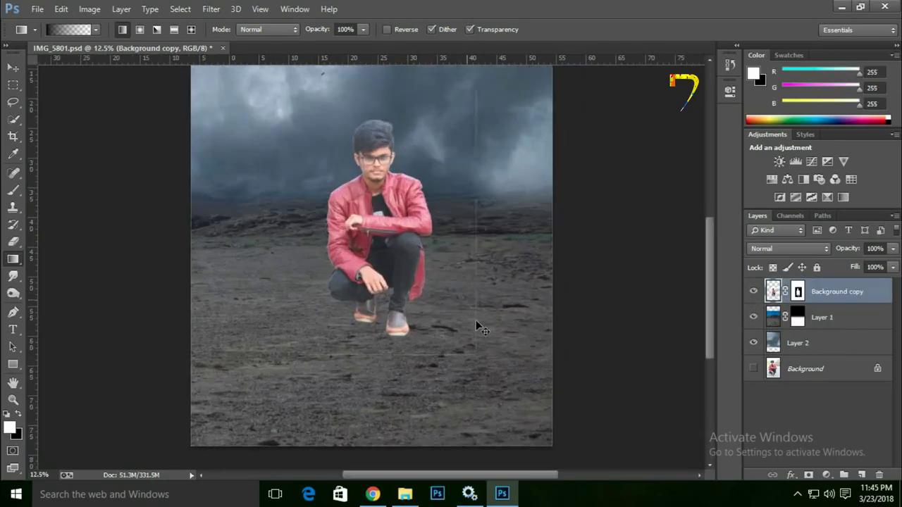
scroll(475, 322, up, 1)
scroll(490, 332, up, 1)
scroll(486, 331, up, 1)
scroll(479, 310, down, 2)
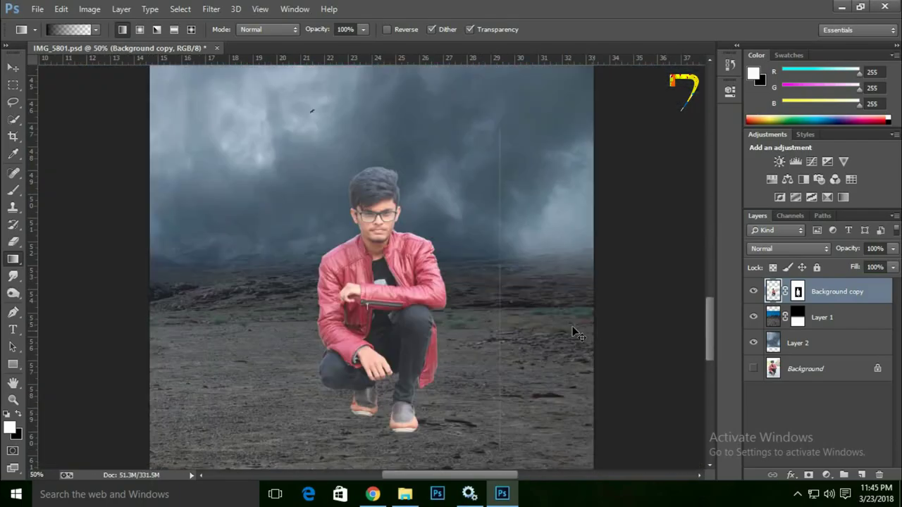
scroll(469, 282, down, 1)
scroll(469, 282, up, 1)
scroll(468, 282, up, 1)
scroll(514, 289, down, 2)
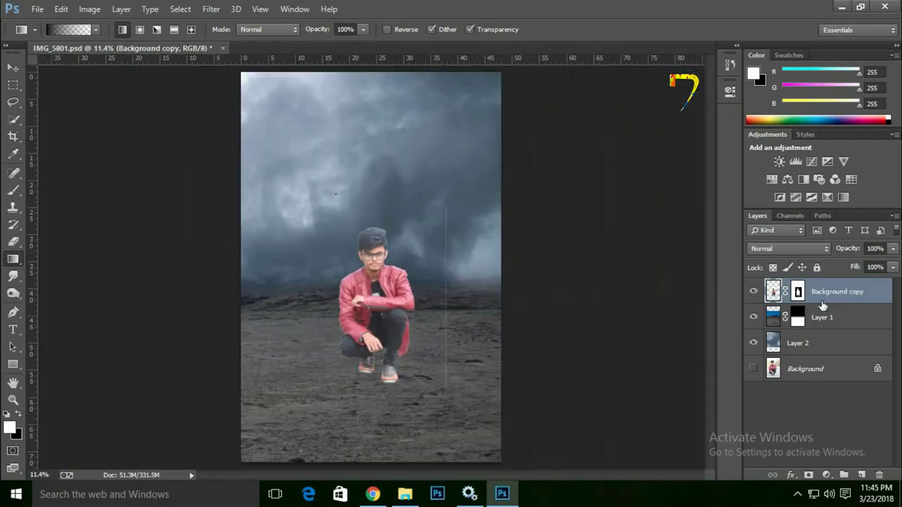
Step: Add a Brightness/Contrast adjustment above Layer 2 with Brightness -31 and Contrast 5
click(817, 319)
click(803, 345)
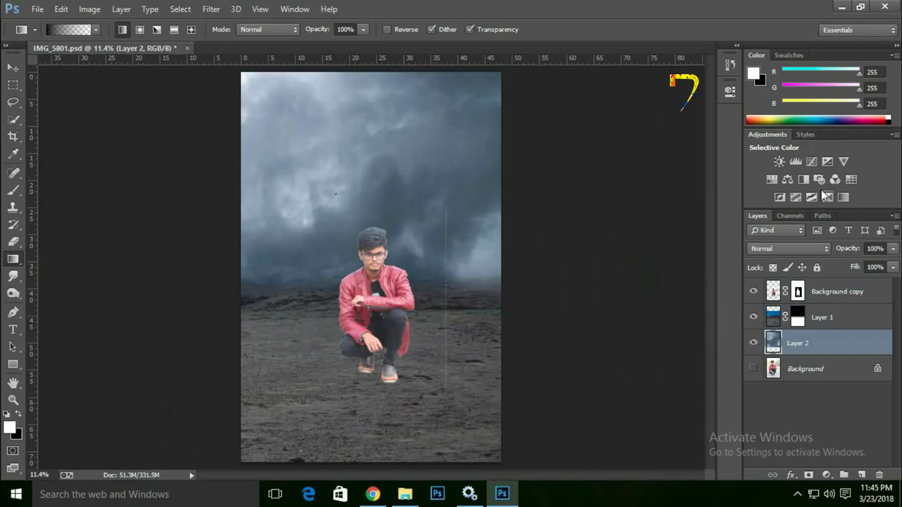
click(779, 162)
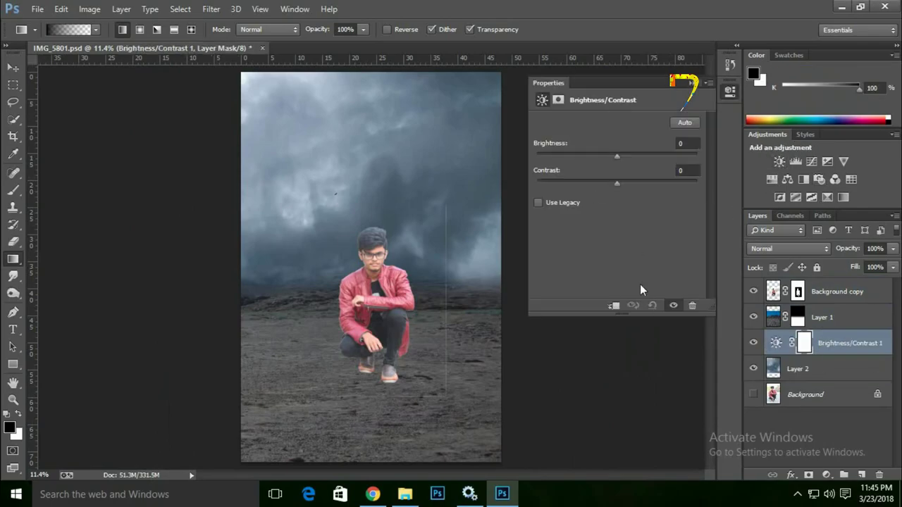
mouse_move(613, 157)
mouse_down()
mouse_move(601, 156)
mouse_move(640, 184)
mouse_move(621, 193)
mouse_up()
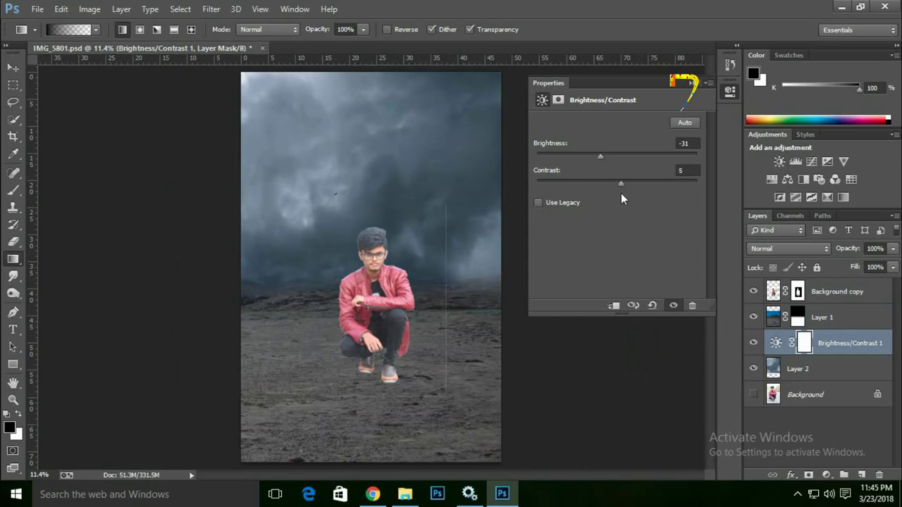
click(721, 155)
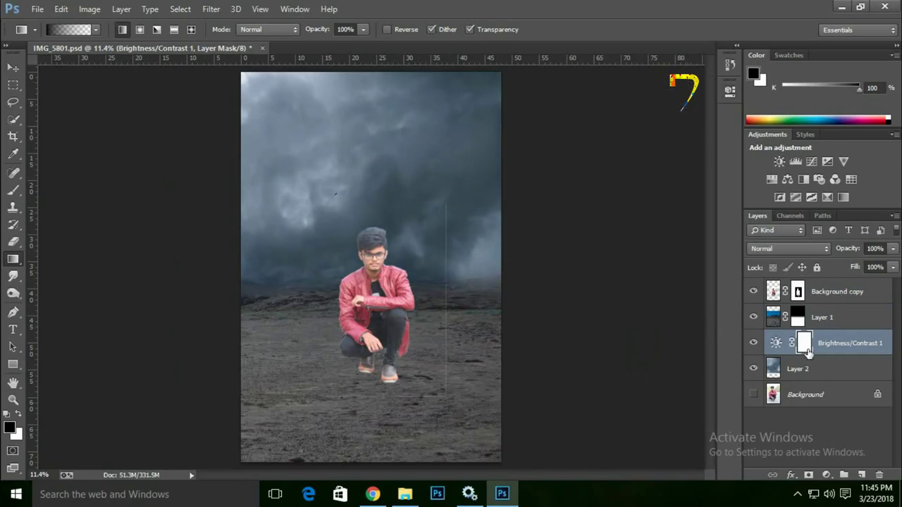
click(830, 295)
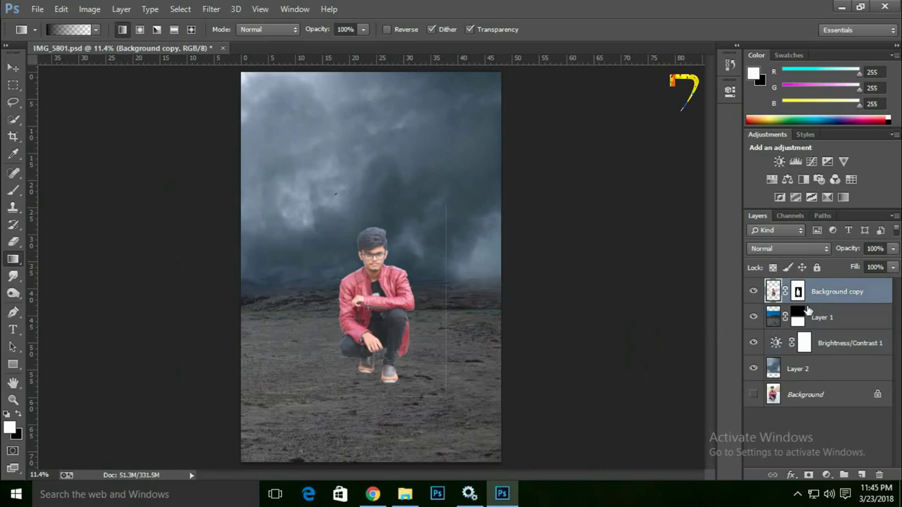
Step: Duplicate the Background copy layer and merge it with a new empty layer into Layer 3
key(ctrl+j)
click(861, 474)
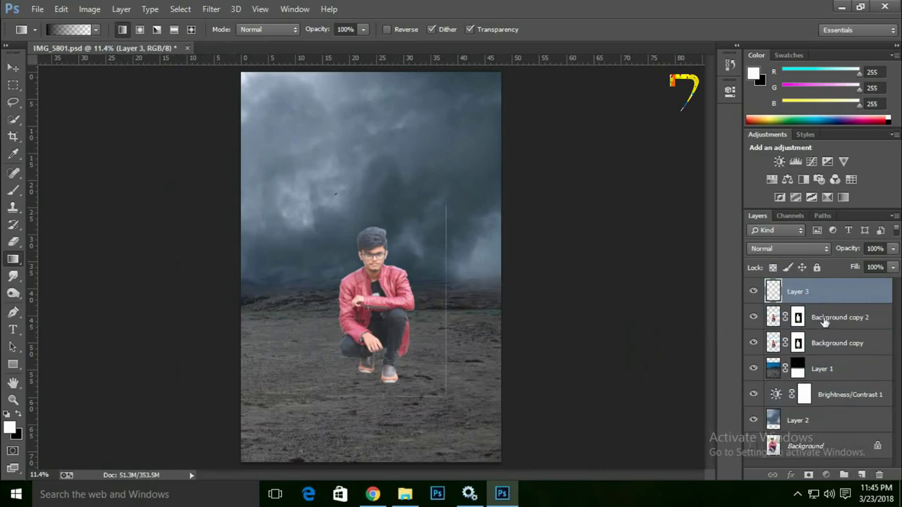
ctrl+click(824, 317)
right_click(823, 319)
click(610, 378)
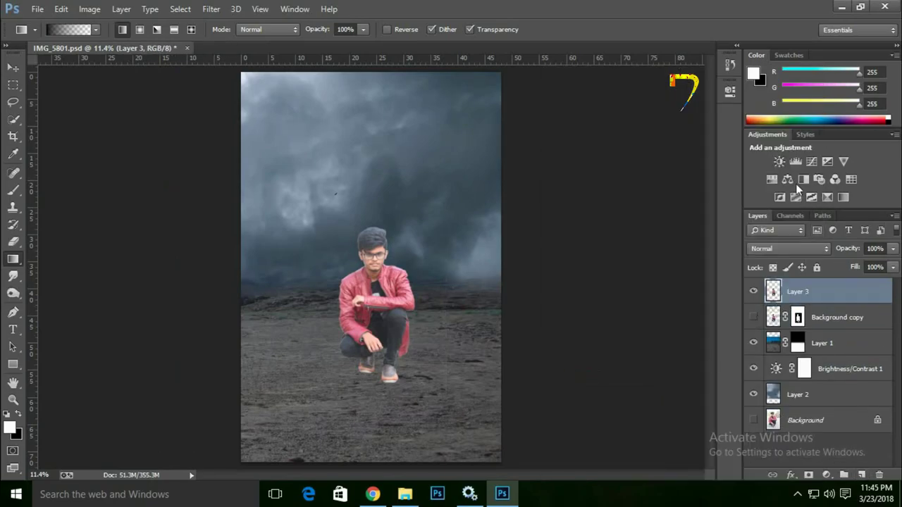
Step: Add a Brightness/Contrast 2 adjustment above Layer 3 and try darkening the scene
click(779, 160)
key(ctrl+plus)
key(ctrl+plus)
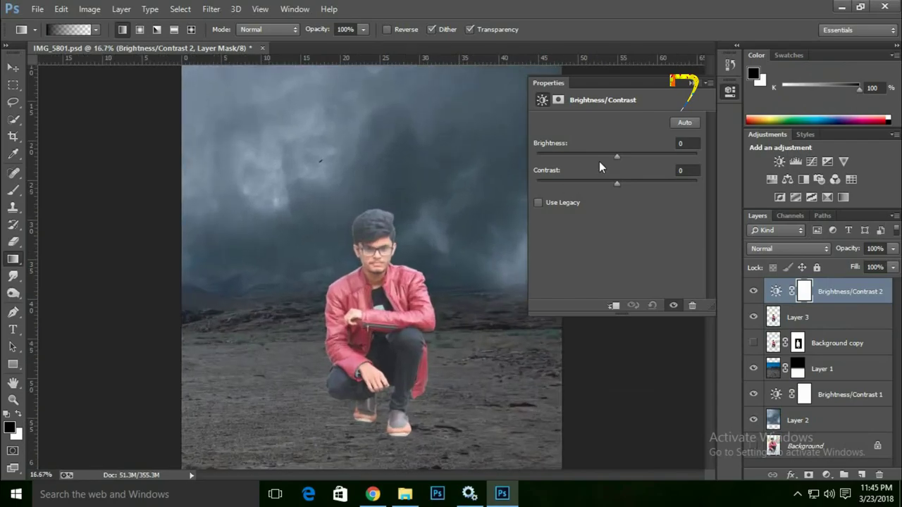
drag(599, 157, 593, 159)
click(652, 305)
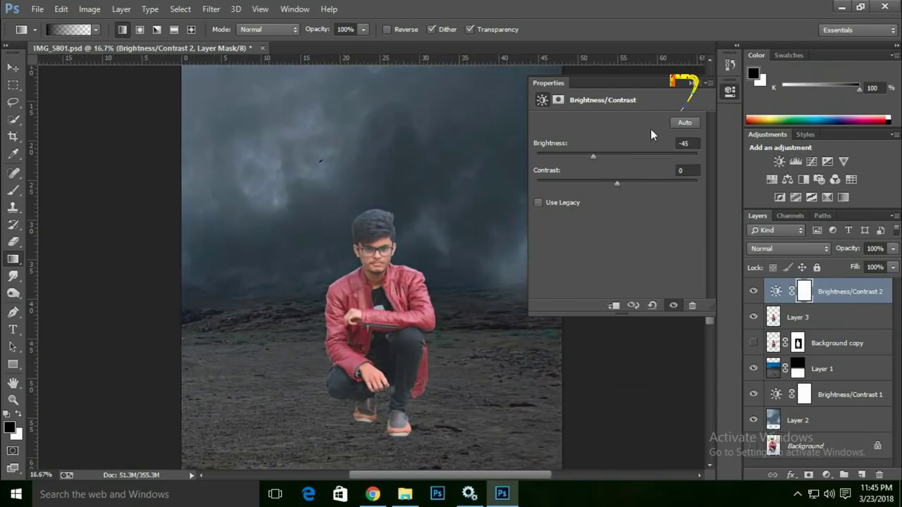
click(691, 83)
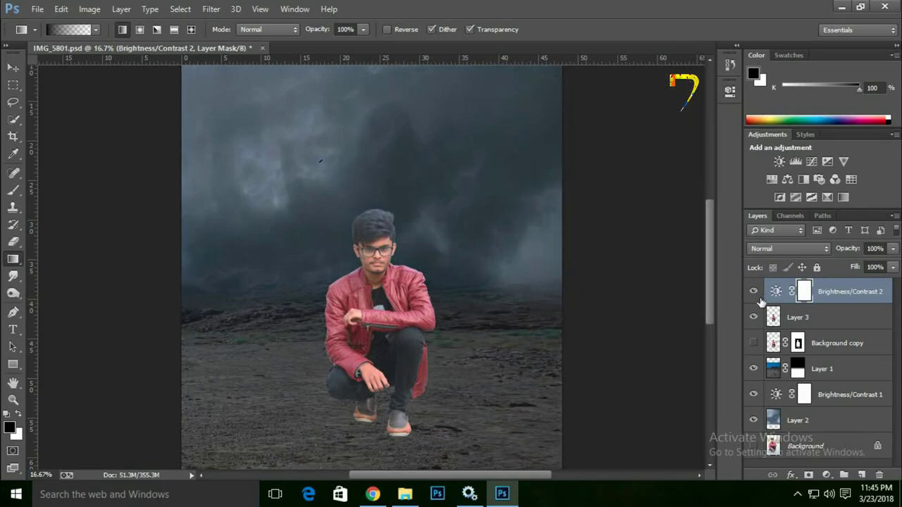
key(ctrl+0)
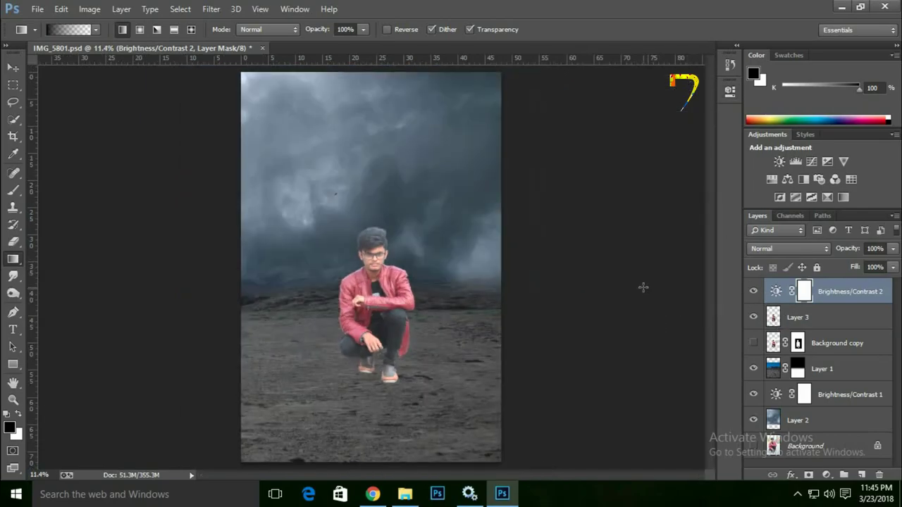
Step: Set Brightness/Contrast 2 to Brightness -62 to darken the whole scene
click(754, 292)
double_click(775, 292)
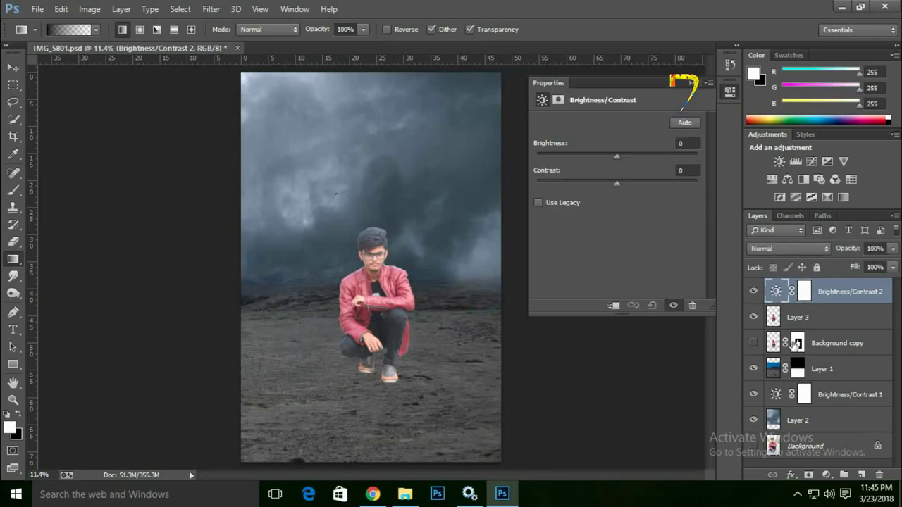
click(799, 317)
click(781, 294)
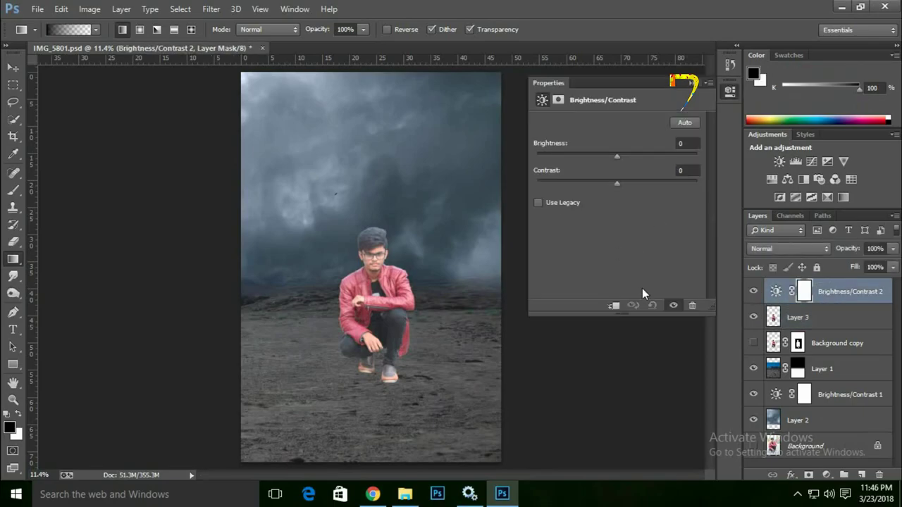
drag(616, 155, 584, 157)
click(652, 305)
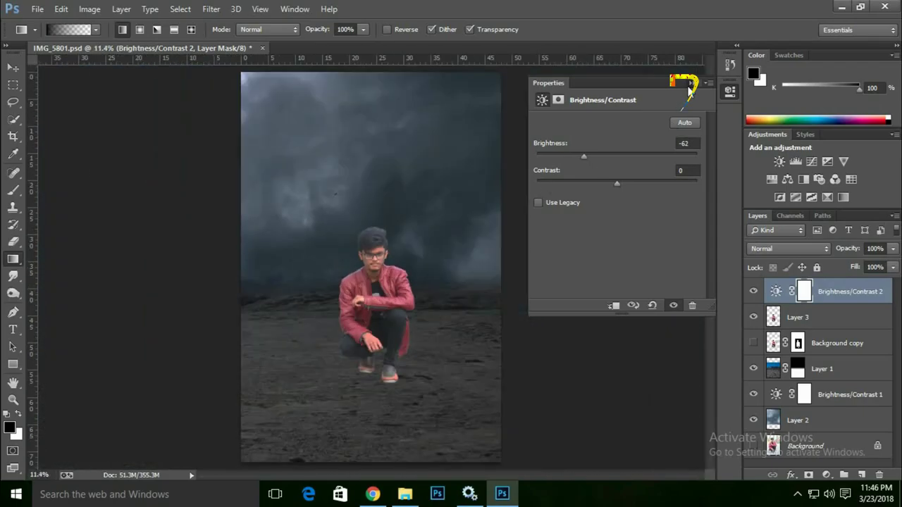
click(690, 83)
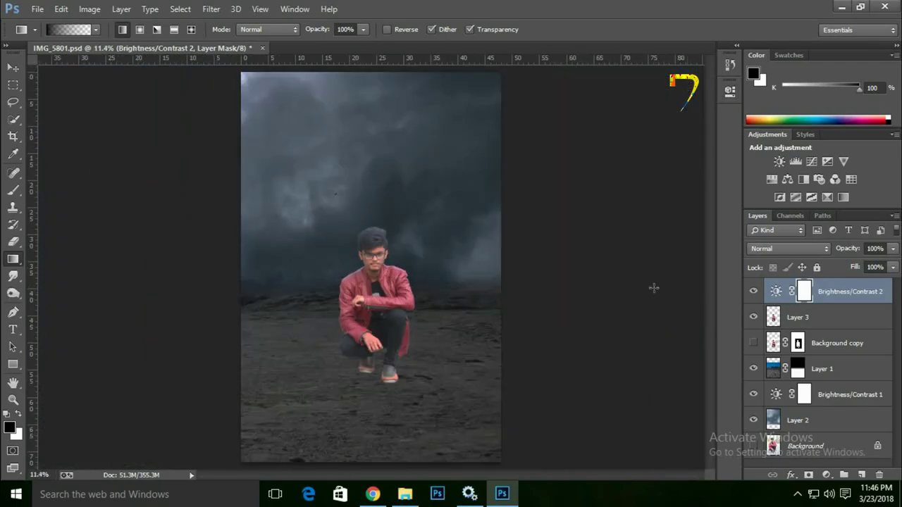
Step: Set up a soft round black brush at about 1300 px on the Brightness/Contrast 2 mask
click(13, 190)
click(45, 184)
key(ctrl+plus)
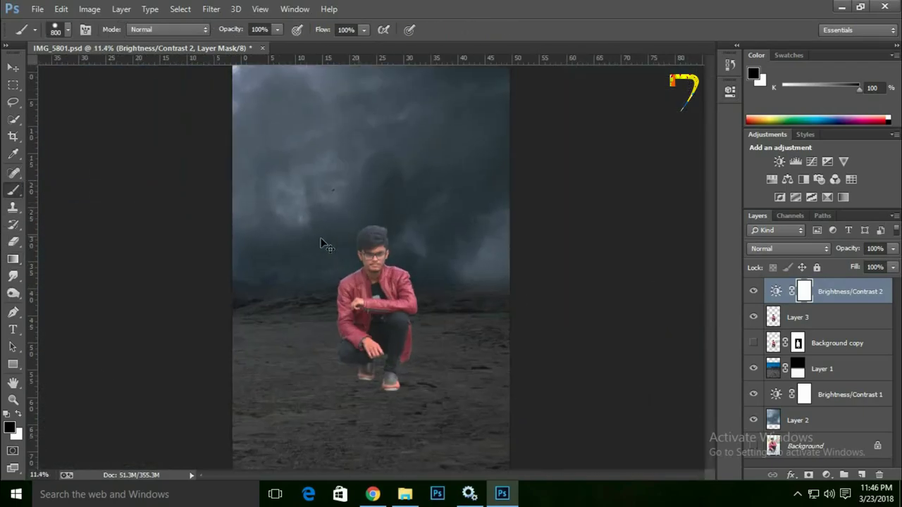
drag(229, 176, 331, 190)
right_click(308, 192)
click(191, 205)
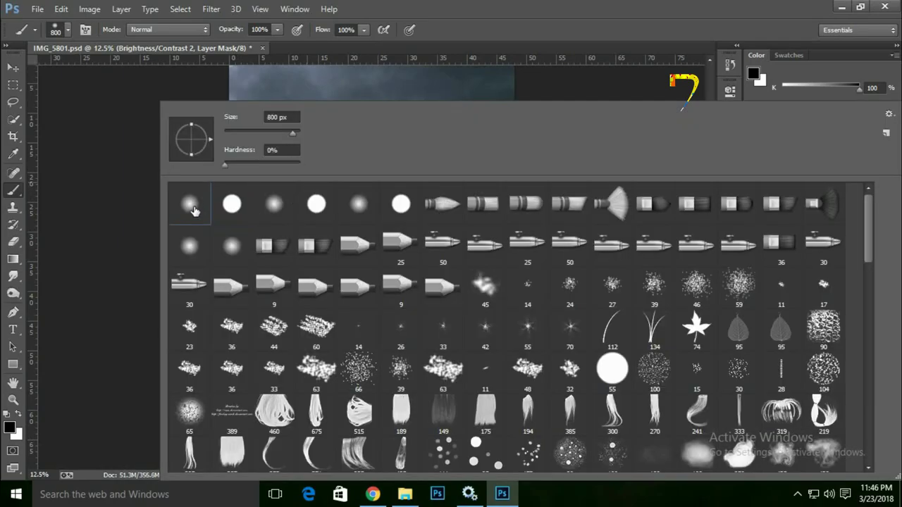
key(Return)
scroll(226, 204, up, 5)
key(bracketright)
key(bracketright)
key(bracketright)
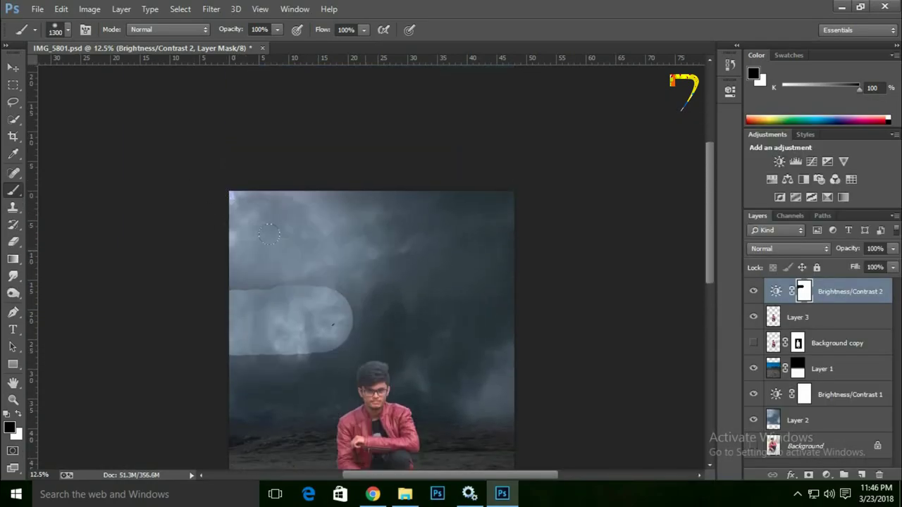
Step: Paint the darkening off the upper sky and the lower ground
drag(225, 212, 423, 218)
drag(492, 305, 471, 179)
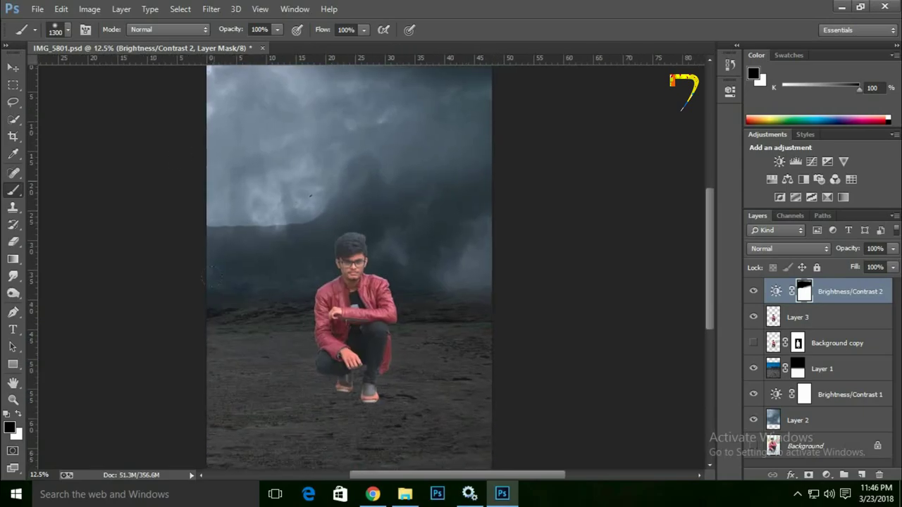
mouse_move(247, 289)
mouse_down()
mouse_move(233, 353)
mouse_move(282, 183)
mouse_up()
mouse_move(191, 169)
mouse_down()
mouse_move(155, 233)
mouse_move(304, 228)
mouse_up()
Step: Hide Layer 3 and paint out the remaining sky, including the top strip, with a larger brush
click(754, 319)
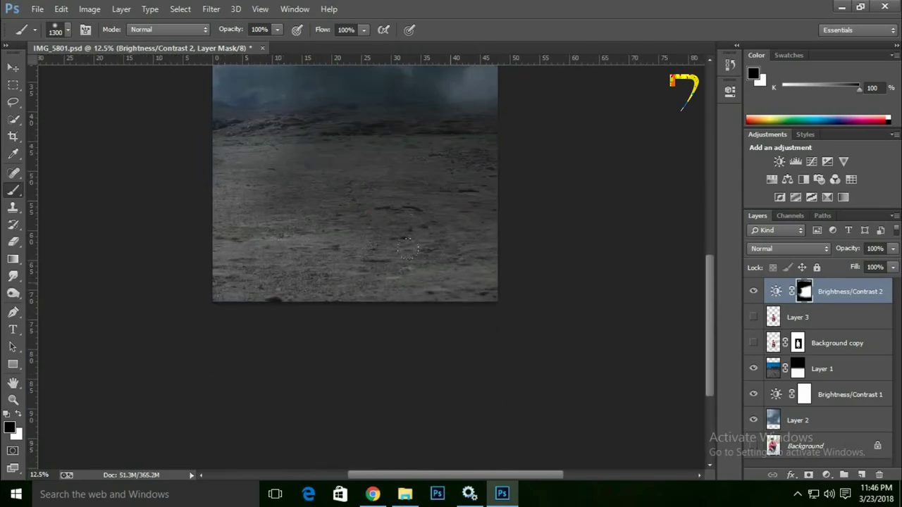
scroll(195, 247, up, 4)
drag(246, 232, 486, 113)
scroll(422, 141, up, 3)
drag(281, 211, 438, 97)
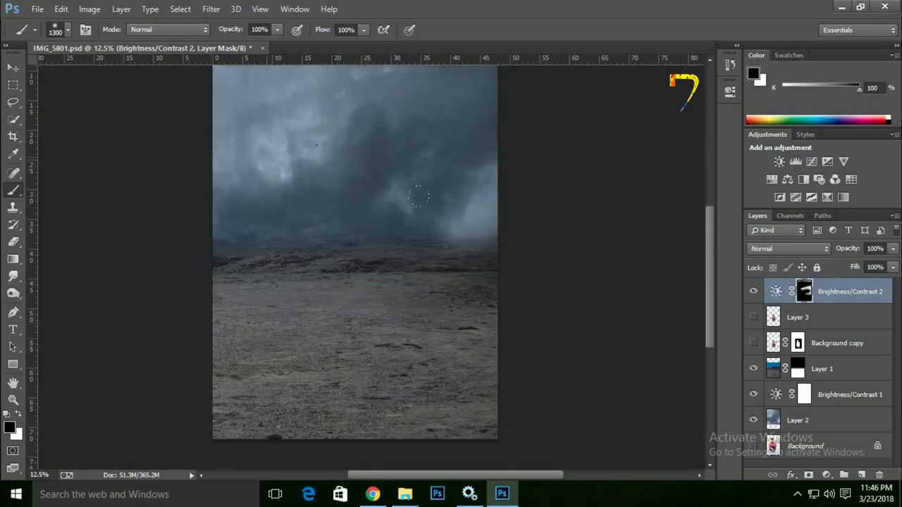
key(bracketright)
alt+scroll(394, 215, down, 1)
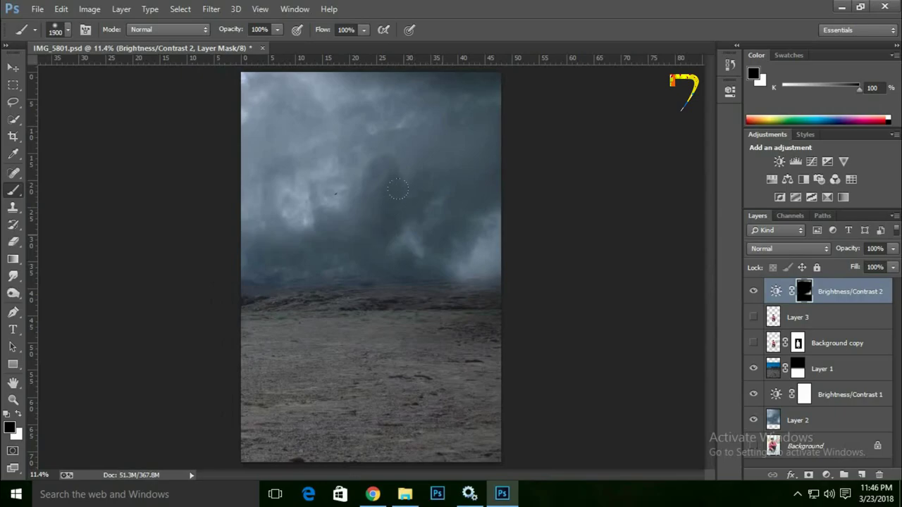
drag(243, 75, 386, 143)
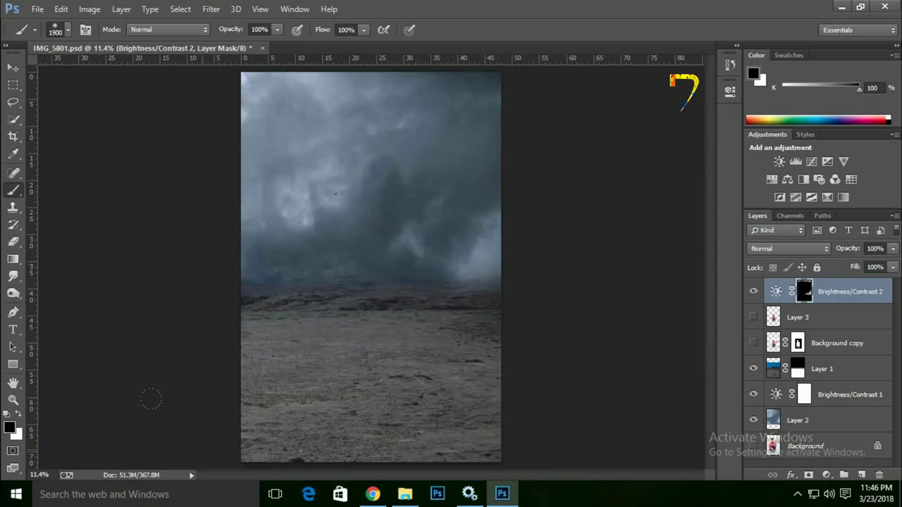
Step: Clear the darkening near the right horizon and compare the adjustment off and on
click(535, 313)
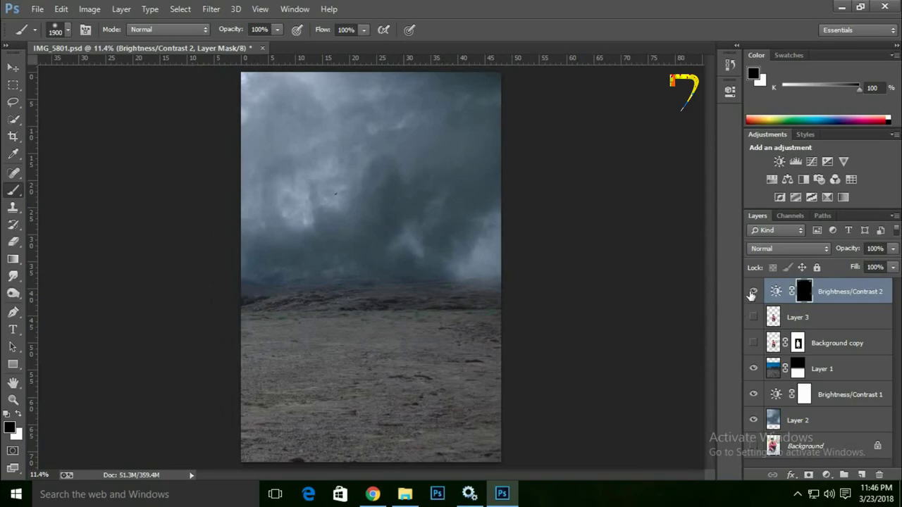
click(753, 293)
click(753, 293)
Step: Delete Brightness/Contrast 2 and hide Layer 1, Brightness/Contrast 1 and Layer 2, leaving the man visible
click(754, 318)
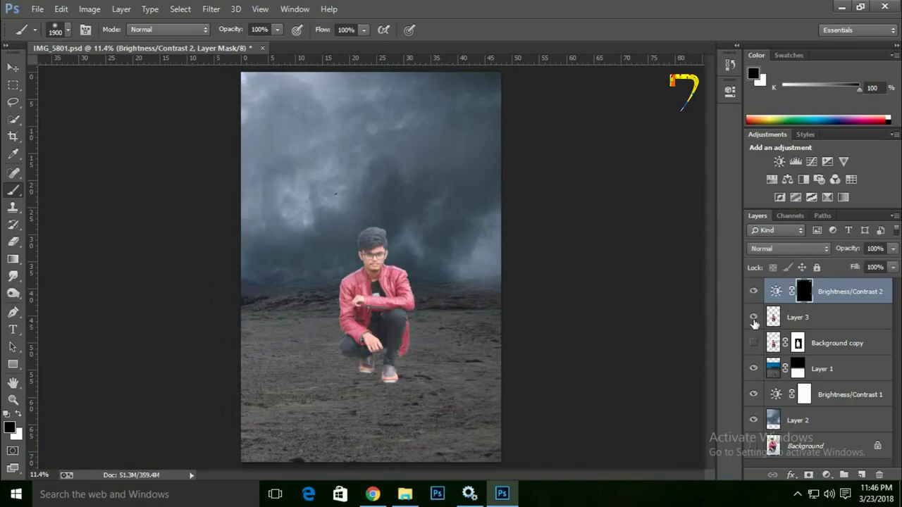
key(ctrl+plus)
key(ctrl+plus)
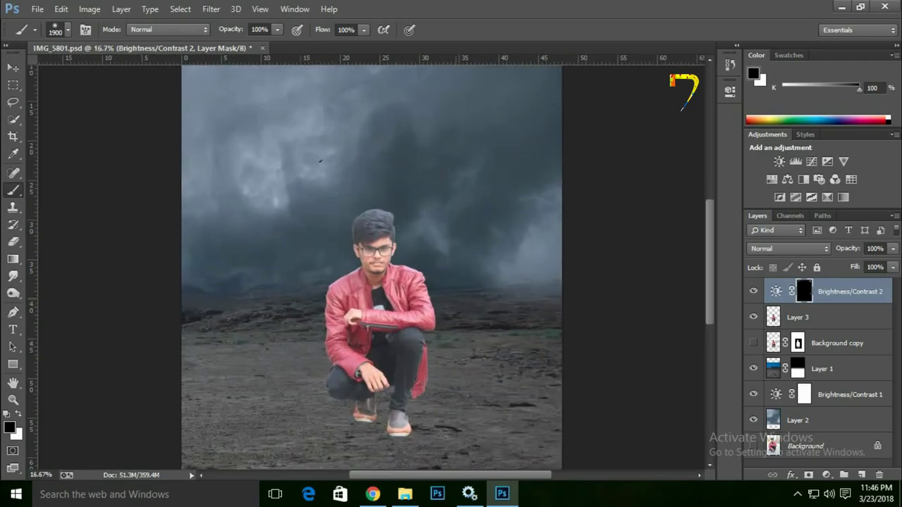
key(Delete)
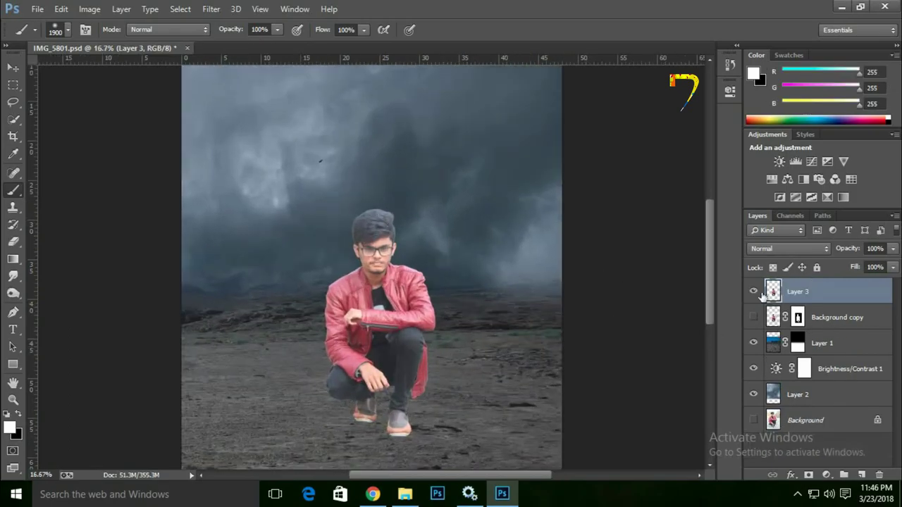
click(753, 343)
click(754, 369)
click(753, 394)
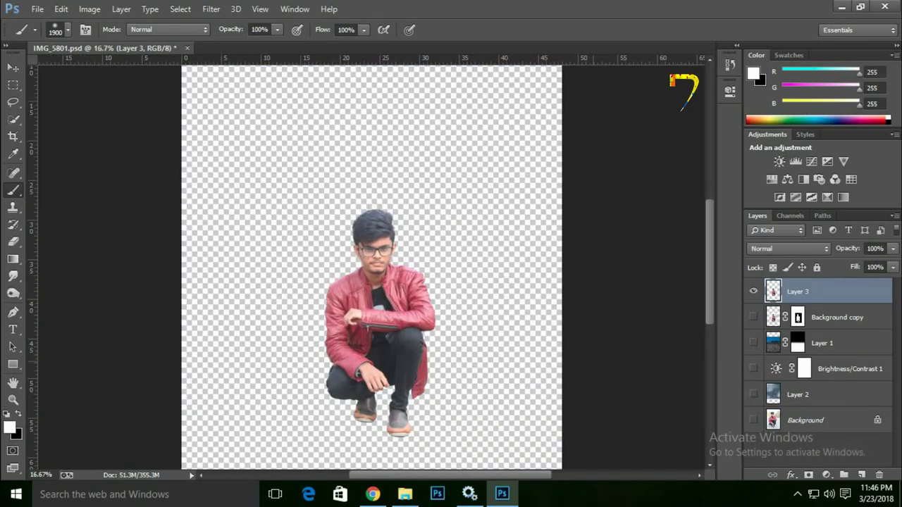
key(ctrl+0)
Step: Add a new Brightness/Contrast adjustment above Layer 3 with brightness -25
click(779, 161)
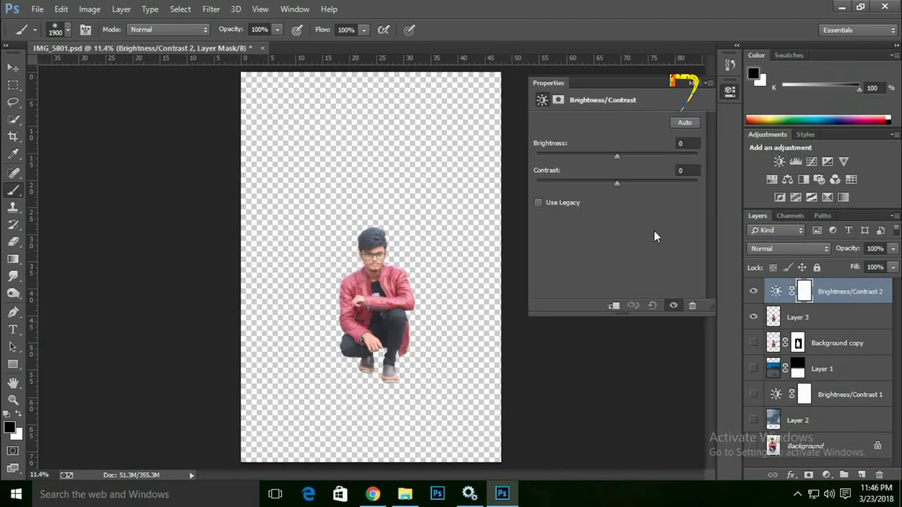
drag(610, 157, 590, 168)
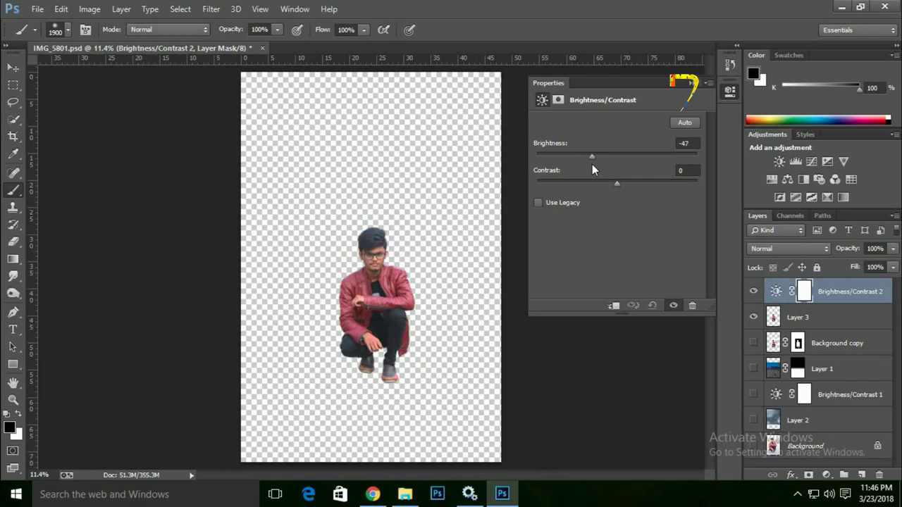
click(691, 83)
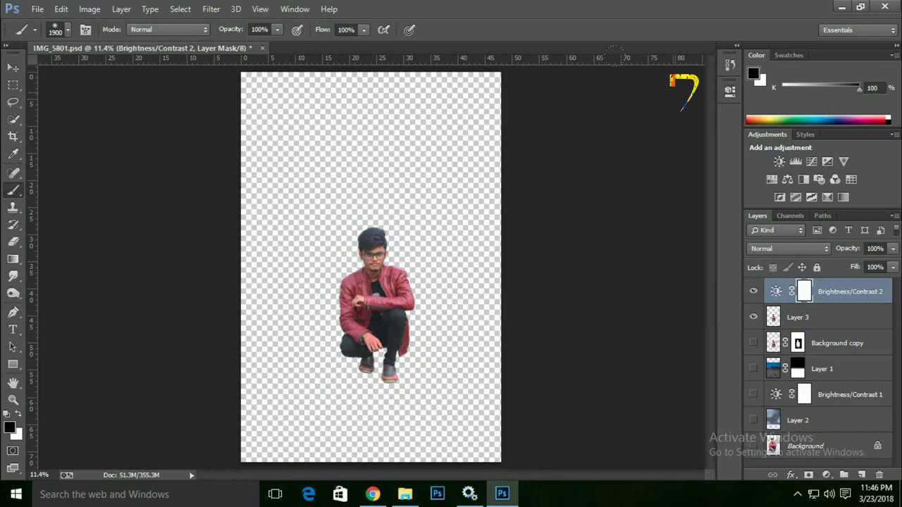
key(ctrl+plus)
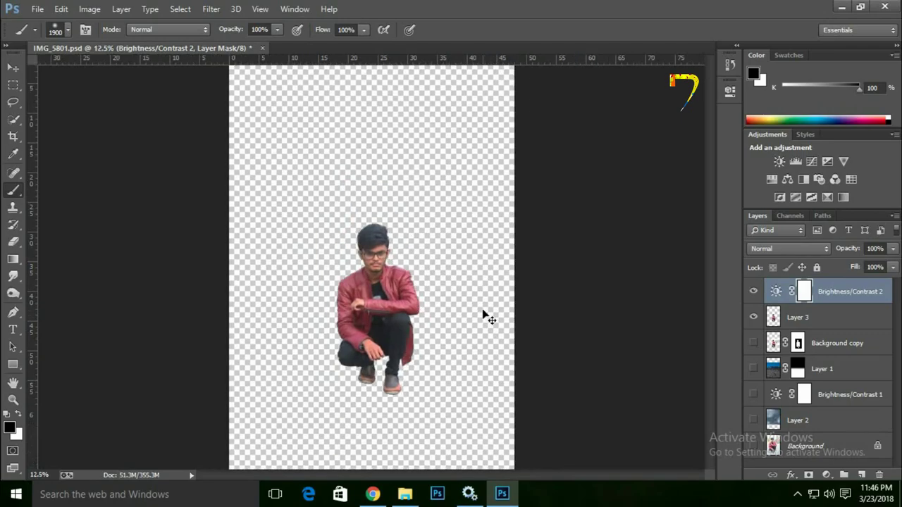
key(ctrl+plus)
key(ctrl+plus)
key(ctrl+plus)
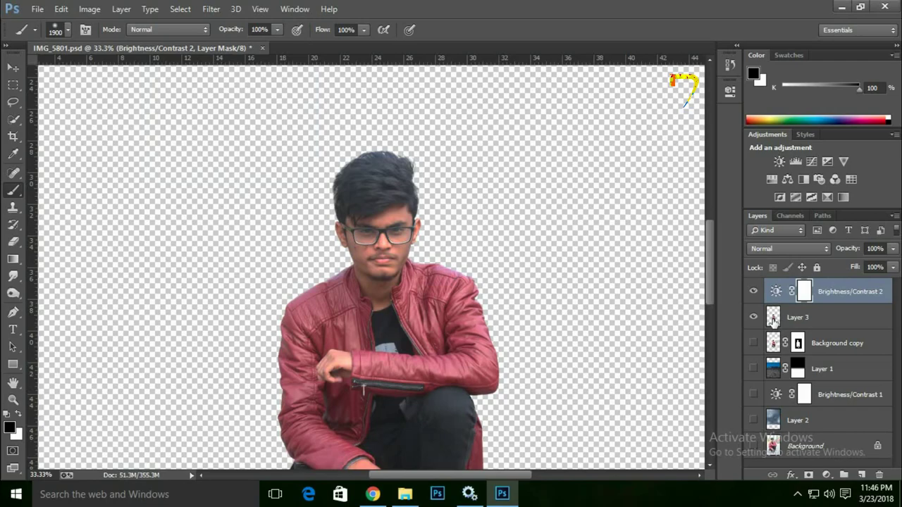
Step: Clip the new Brightness/Contrast adjustment to Layer 3 and target its mask
alt+click(779, 302)
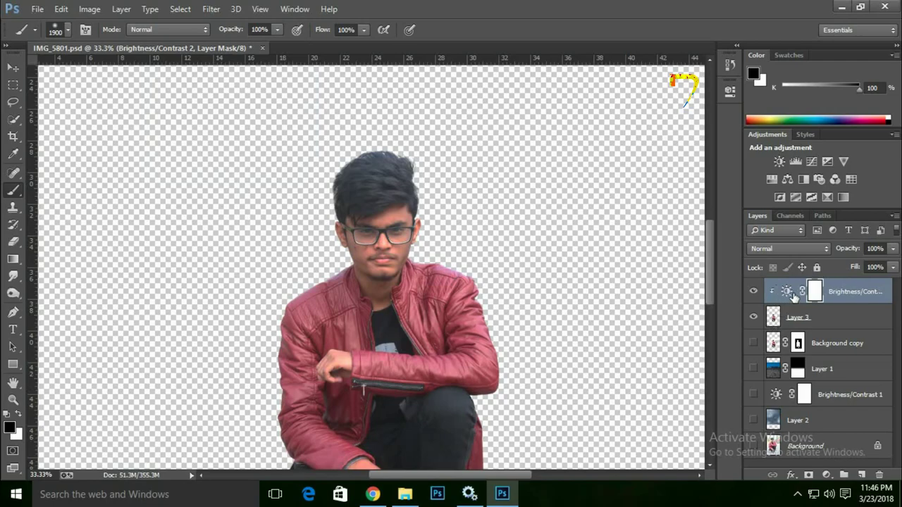
double_click(787, 293)
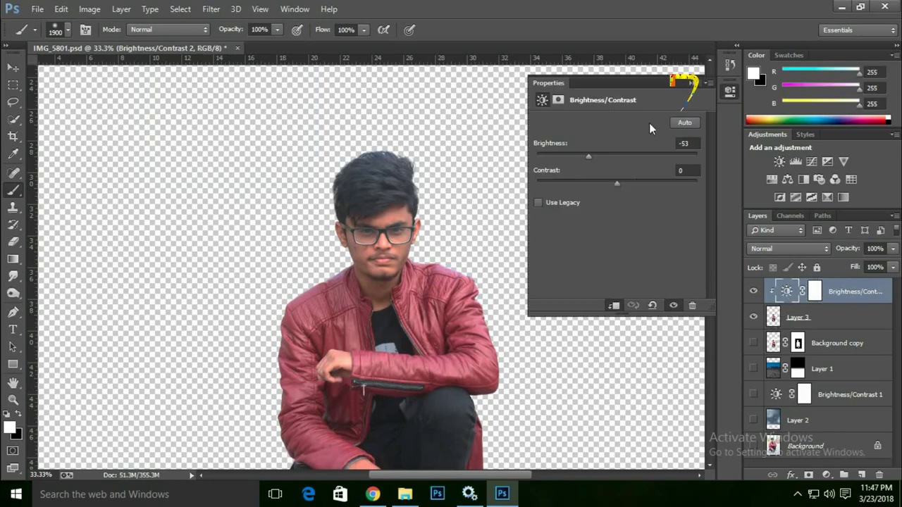
click(692, 84)
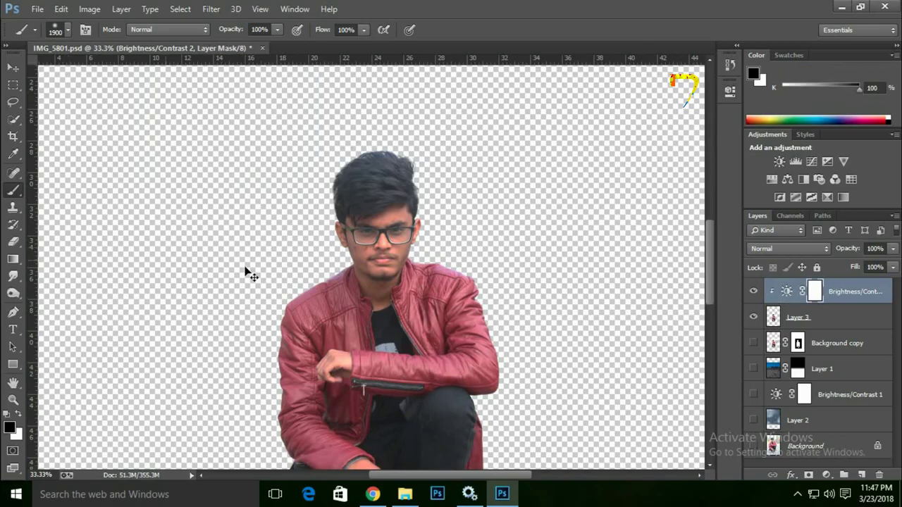
key(ctrl+plus)
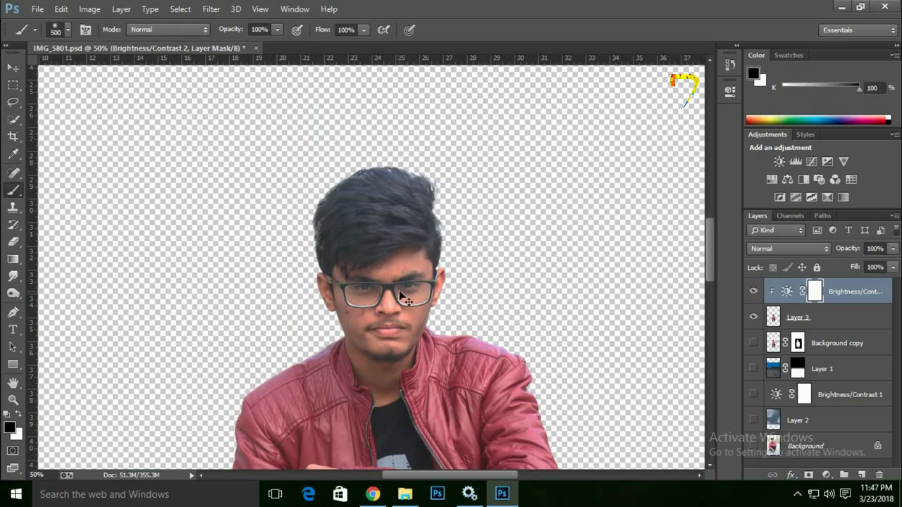
key(ctrl+bracketleft)
key(ctrl+plus)
key(ctrl+bracketright)
key(ctrl+alt+g)
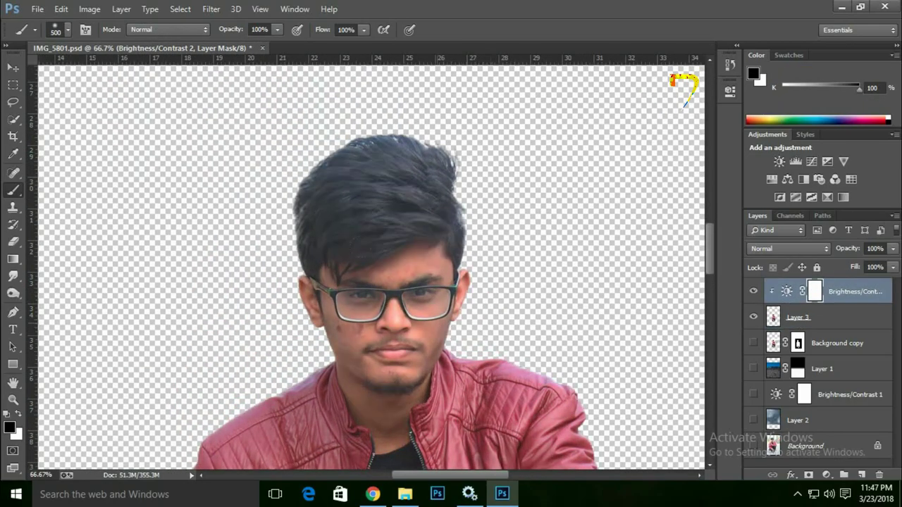
key(ctrl+plus)
Step: Paint the forehead with a small brush at 57% flow and 87% opacity
key(bracketleft)
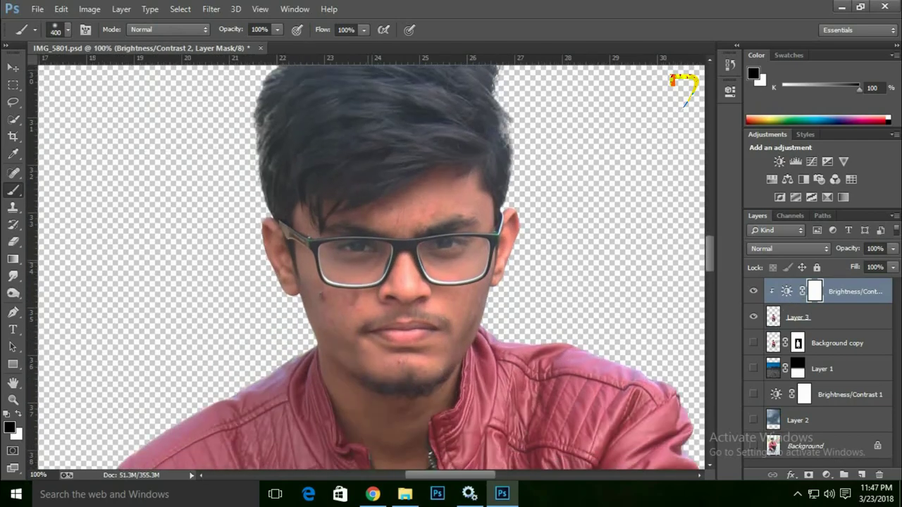
key(bracketleft)
key(bracketleft)
key(bracketleft)
key(bracketleft)
key(bracketleft)
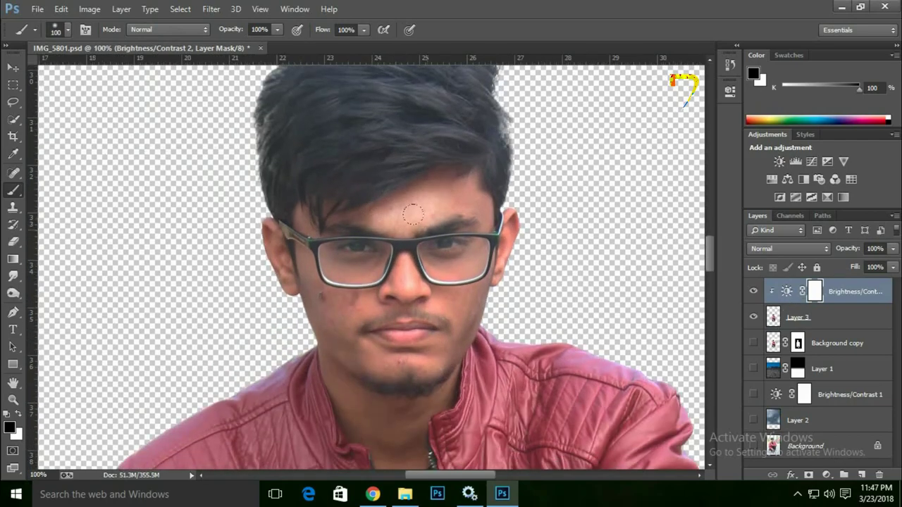
drag(396, 211, 420, 213)
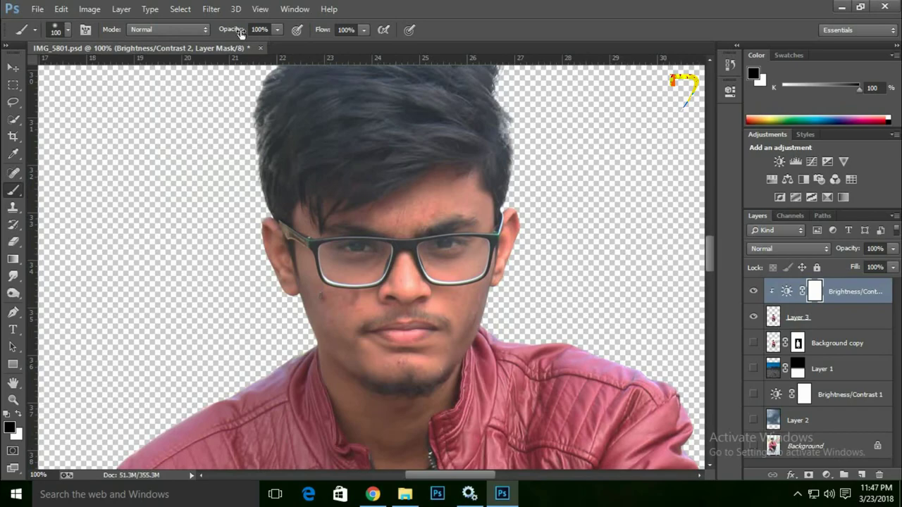
text(57)
drag(232, 31, 217, 35)
Step: Paint the mask beside the mouth, chin and on the hand to even out the skin
mouse_move(465, 310)
mouse_down()
mouse_move(394, 357)
mouse_move(331, 303)
mouse_move(328, 233)
mouse_move(392, 300)
mouse_move(348, 208)
mouse_move(286, 239)
mouse_move(289, 278)
mouse_up()
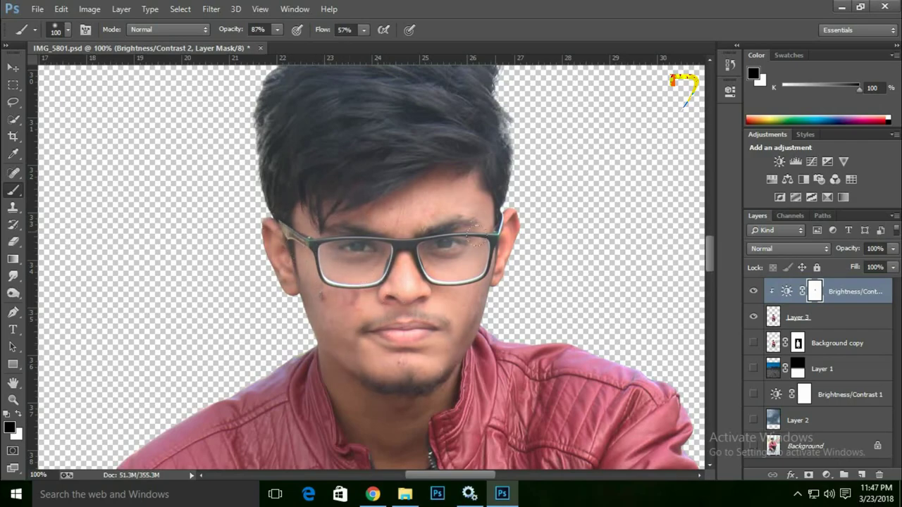
drag(433, 346, 442, 198)
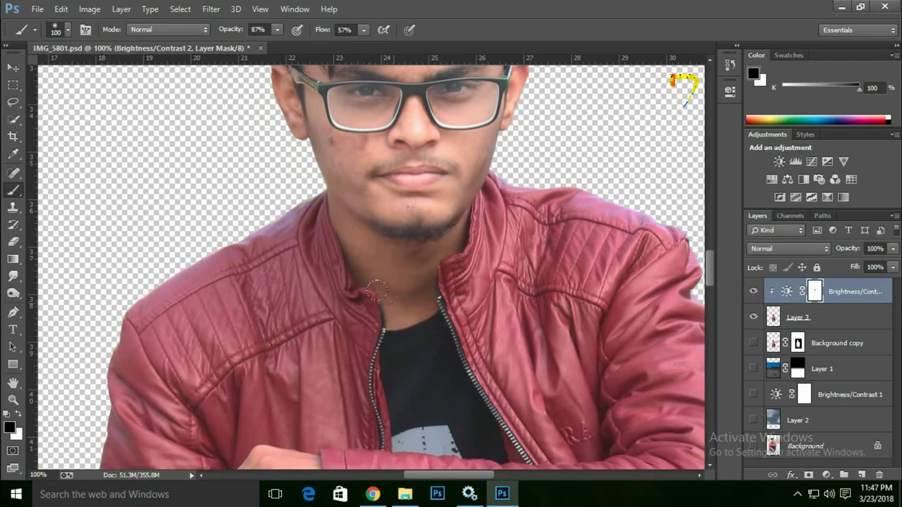
drag(385, 465, 423, 243)
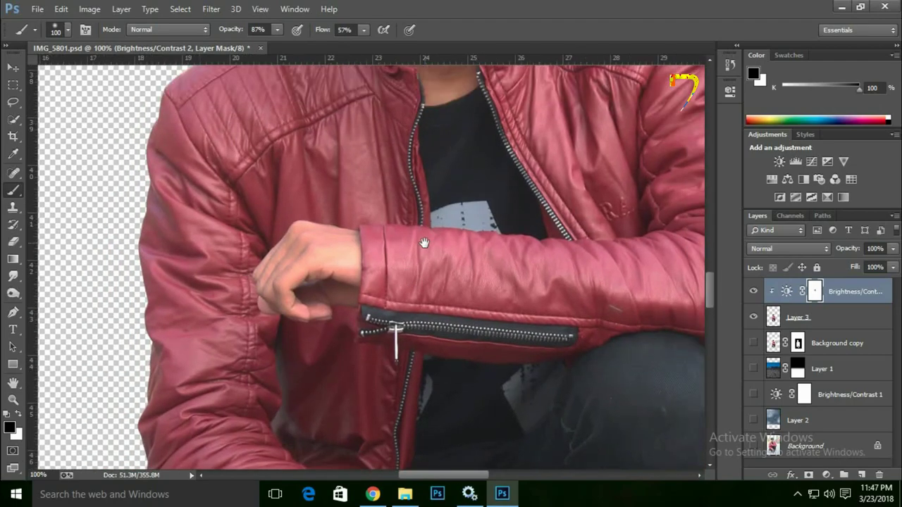
drag(342, 416, 363, 204)
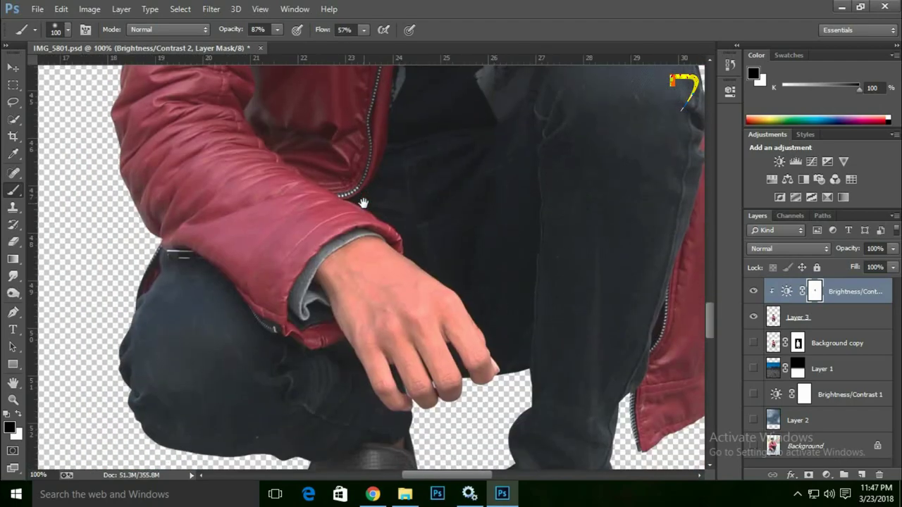
mouse_move(338, 258)
mouse_down()
mouse_move(373, 339)
mouse_move(447, 368)
mouse_move(418, 301)
mouse_move(352, 287)
mouse_up()
key(ctrl+0)
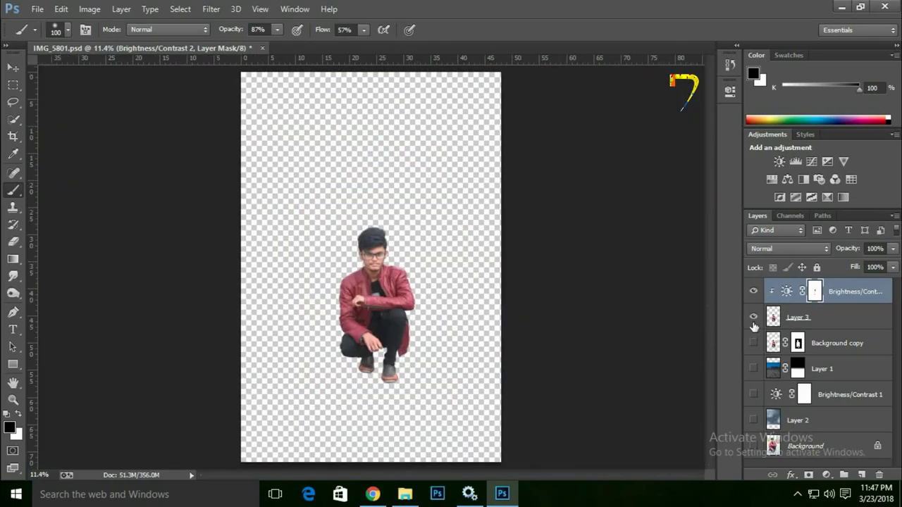
Step: Show Layer 3, Layer 1, Brightness/Contrast 1, the cloudy sky layer and Background again
click(754, 317)
click(754, 317)
click(753, 343)
click(754, 317)
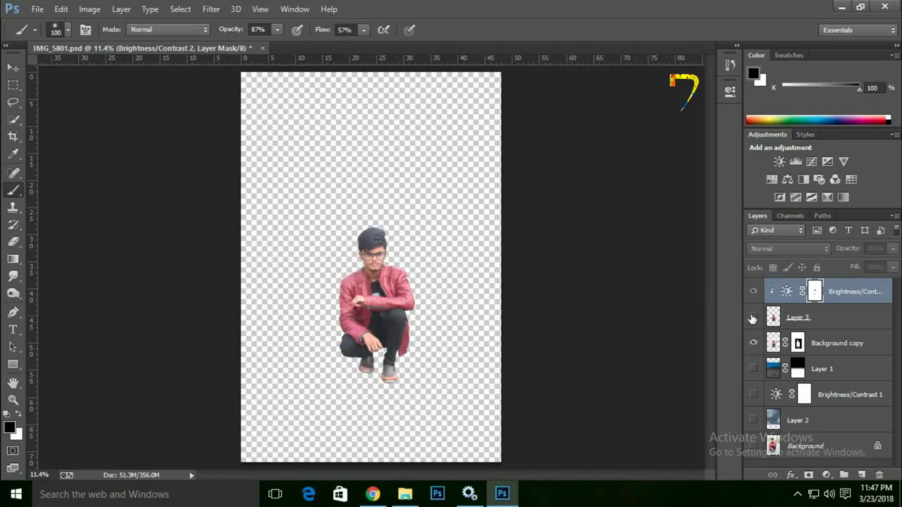
click(753, 369)
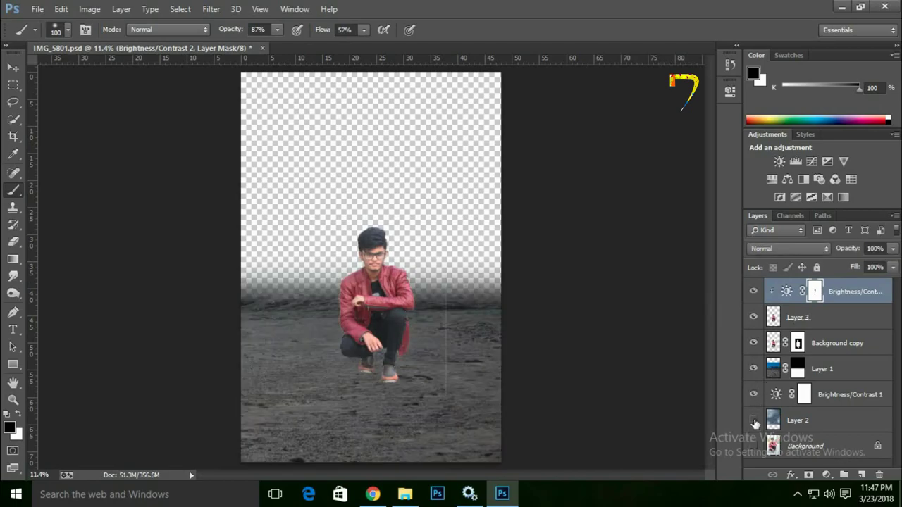
click(754, 420)
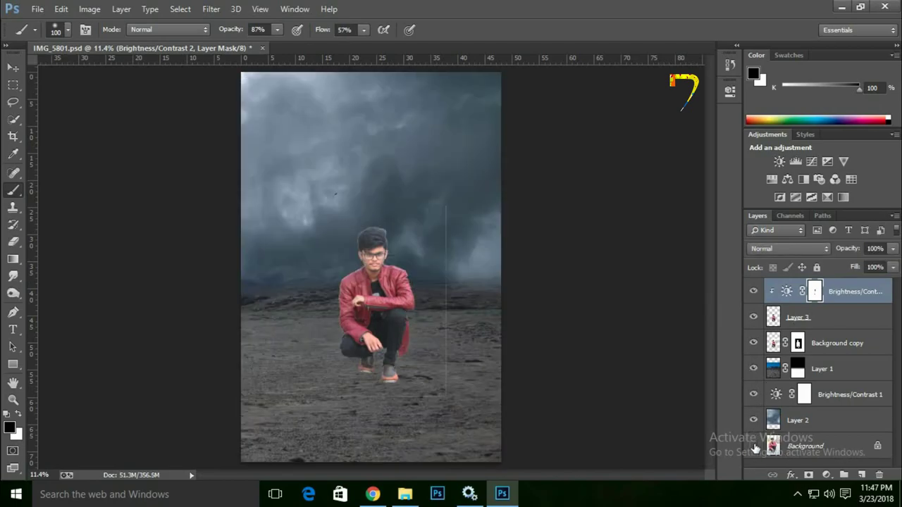
click(754, 447)
Step: Hide the Background copy layer and make Layer 3 the active layer
scroll(440, 290, up, 2)
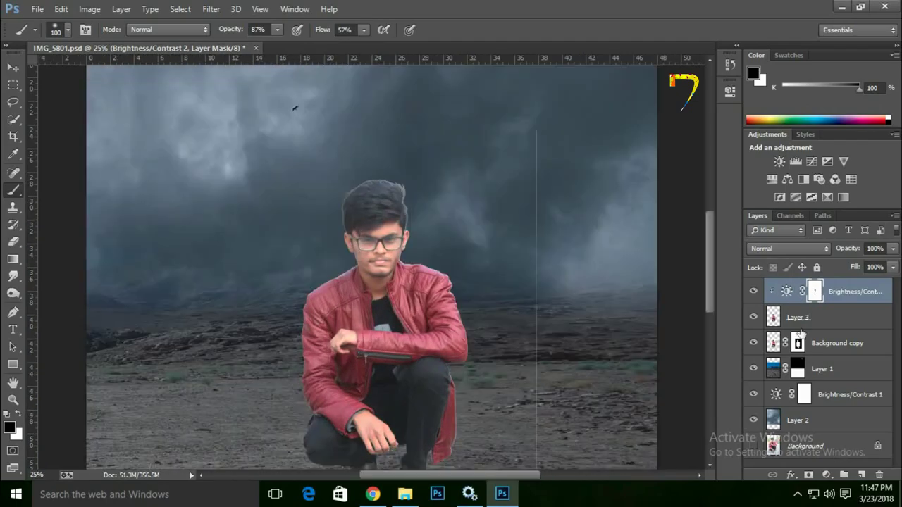
scroll(455, 302, down, 2)
click(799, 345)
click(754, 344)
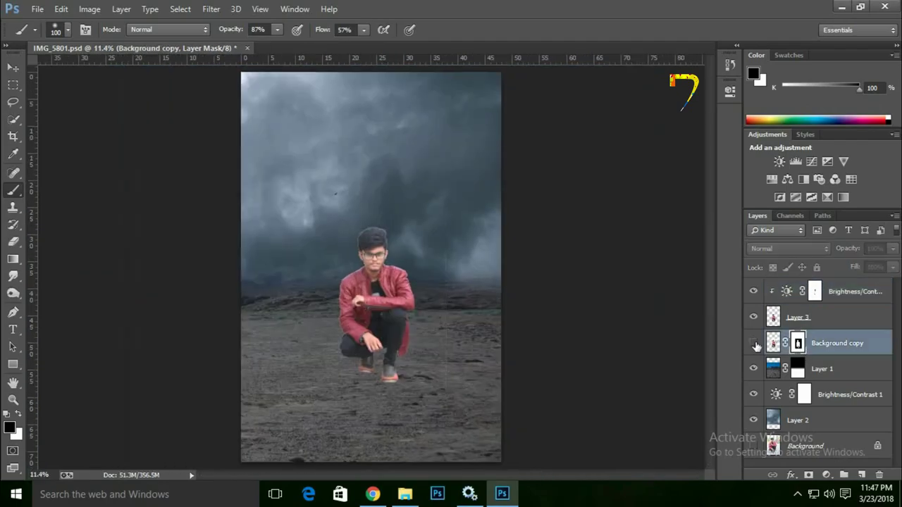
scroll(470, 275, up, 4)
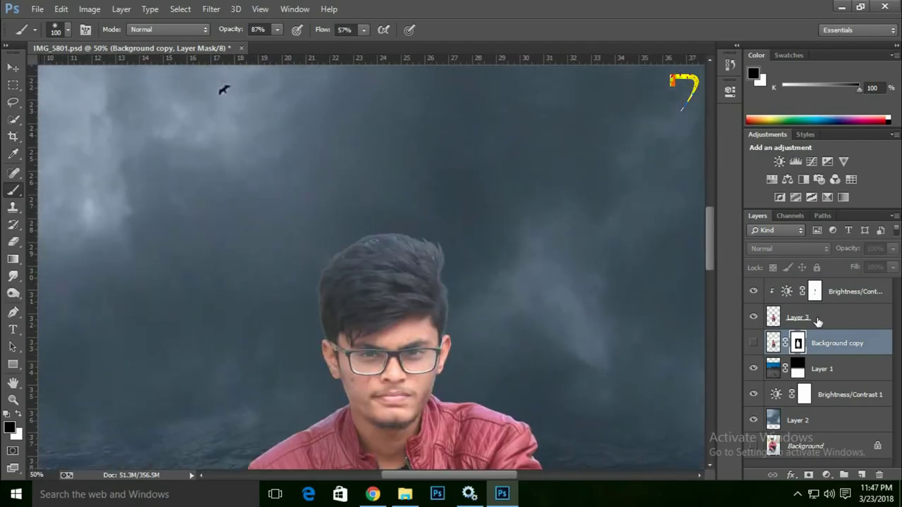
click(817, 321)
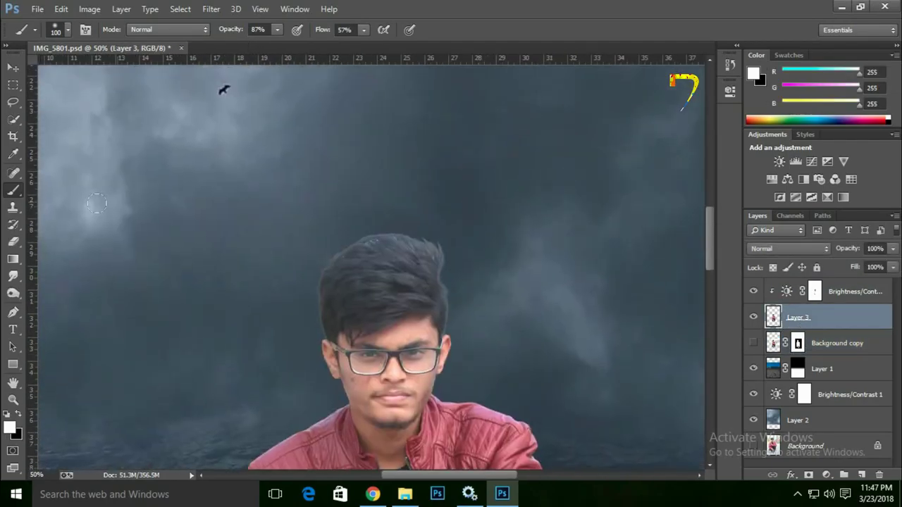
Step: Select the Eraser with a hard round brush tip
click(14, 242)
click(77, 242)
scroll(171, 148, up, 3)
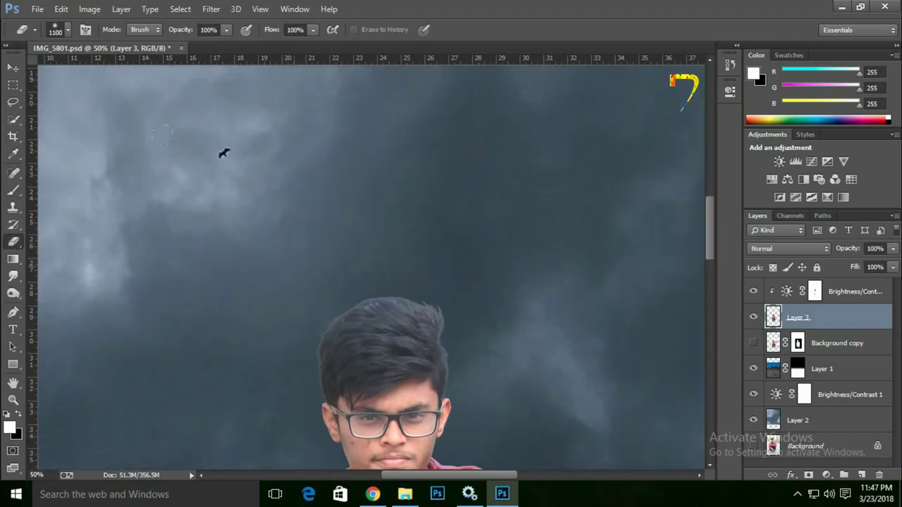
scroll(171, 148, up, 2)
right_click(160, 100)
click(232, 202)
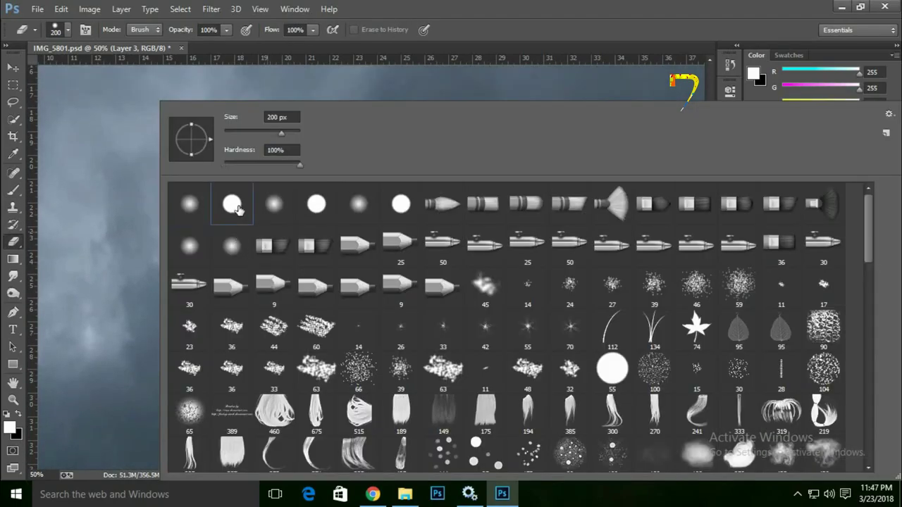
key(Return)
Step: Zoom to 100% on the man's hair and select the Sharpen Tool
scroll(493, 206, down, 1)
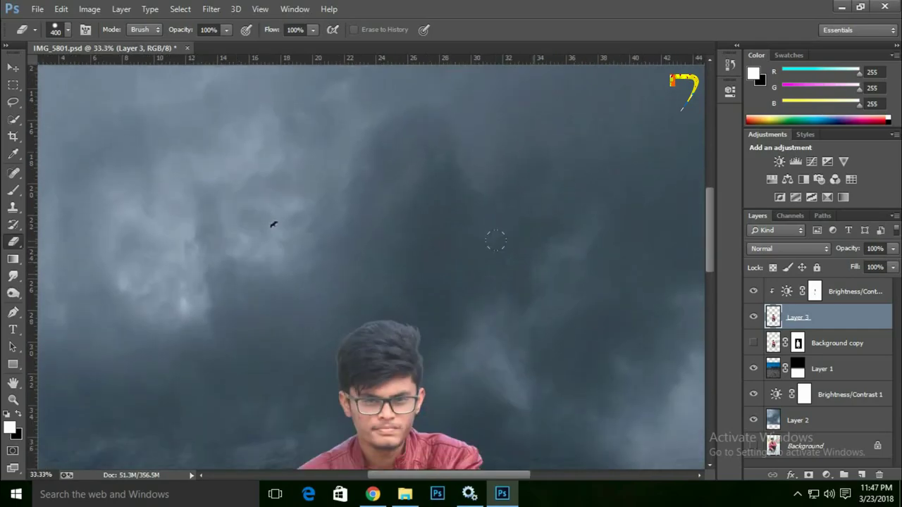
scroll(493, 238, down, 1)
scroll(620, 215, down, 3)
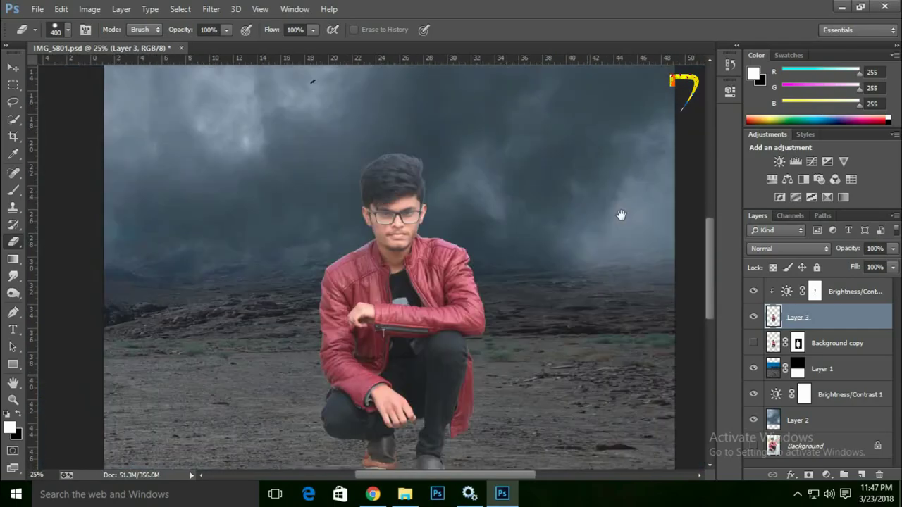
scroll(623, 209, down, 1)
key(ctrl+plus)
scroll(496, 222, up, 3)
key(ctrl+plus)
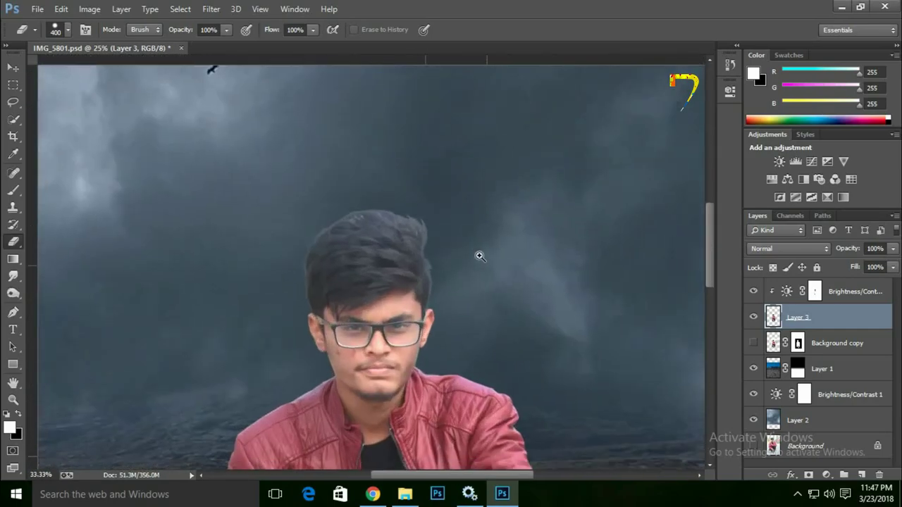
key(ctrl+plus)
key(ctrl+plus)
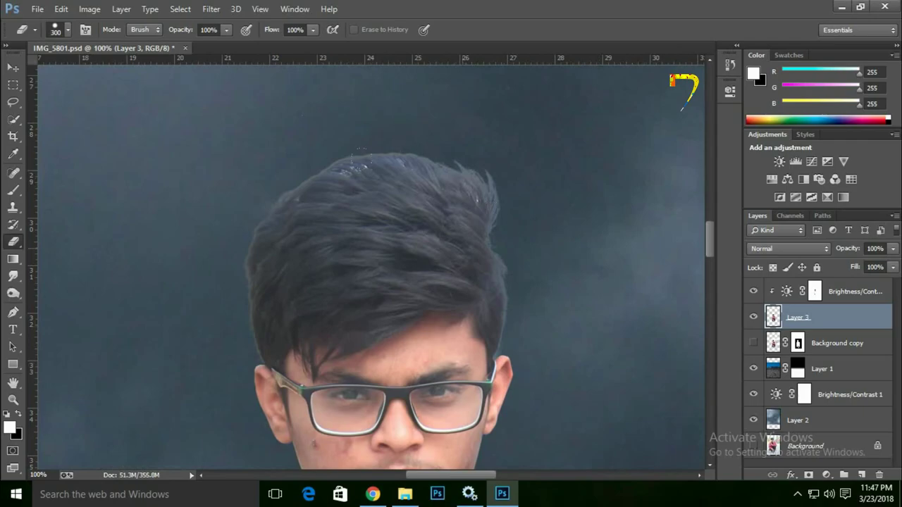
mouse_move(21, 280)
mouse_down()
mouse_move(44, 286)
mouse_move(50, 302)
mouse_up()
Step: Use the Dodge Tool to lighten the top, left and right edges of the hair
click(51, 301)
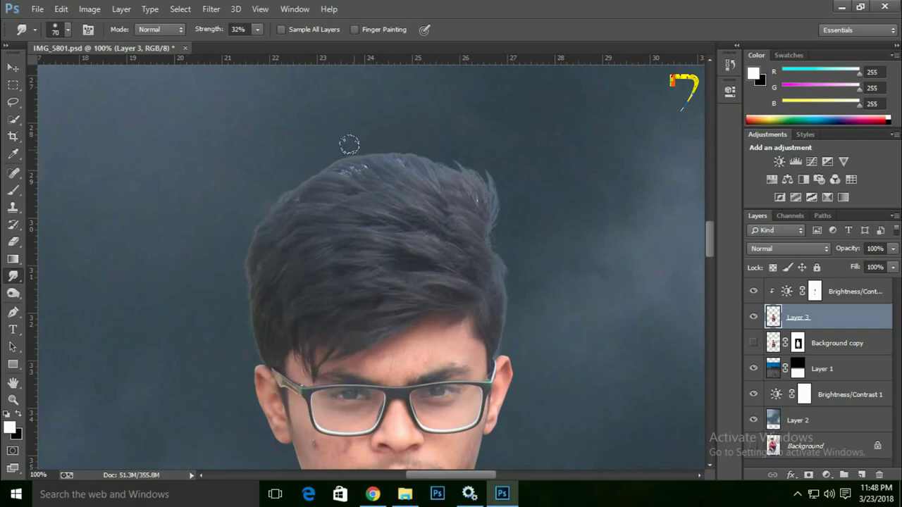
mouse_move(14, 276)
mouse_down()
mouse_move(18, 294)
mouse_move(59, 295)
mouse_up()
mouse_move(390, 141)
mouse_down()
mouse_move(483, 185)
mouse_move(507, 280)
mouse_up()
mouse_move(292, 170)
mouse_down()
mouse_move(242, 242)
mouse_move(244, 320)
mouse_up()
drag(491, 215, 493, 296)
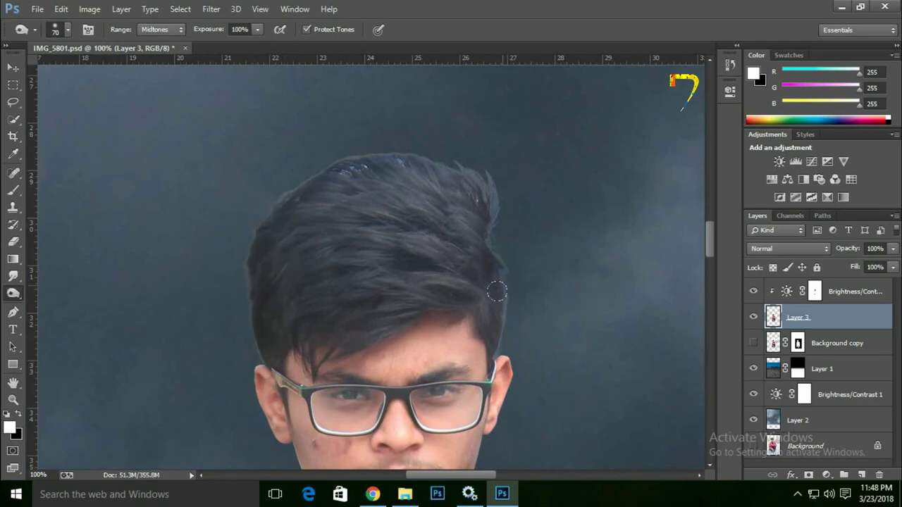
mouse_move(493, 177)
mouse_down()
mouse_move(377, 157)
mouse_move(313, 185)
mouse_up()
Step: Zoom out to the full image and back in on the man to check the hair
key(ctrl+0)
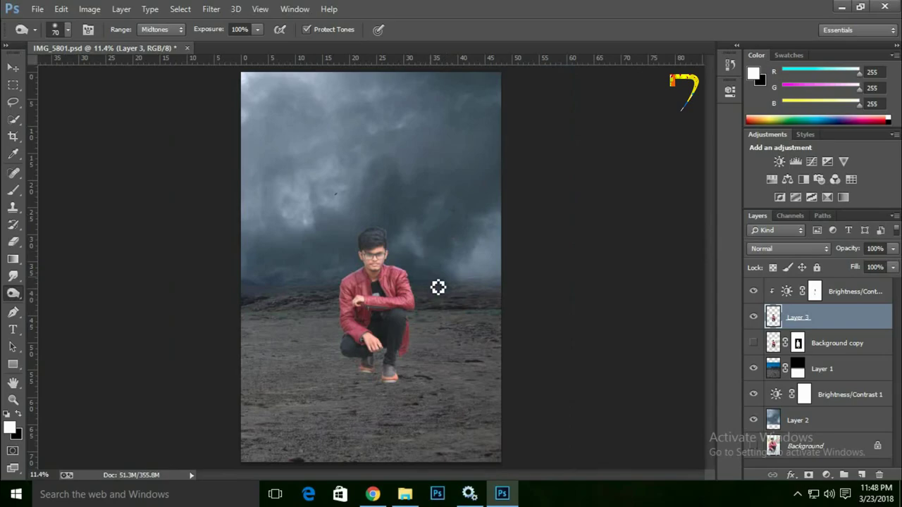
key(ctrl+plus)
key(ctrl+plus)
key(ctrl+plus)
key(ctrl+plus)
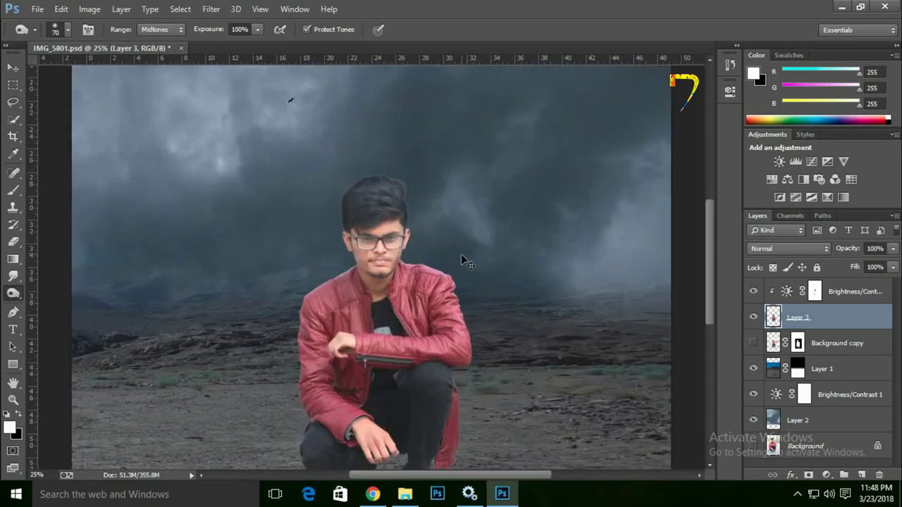
key(ctrl+plus)
key(ctrl+plus)
key(ctrl+plus)
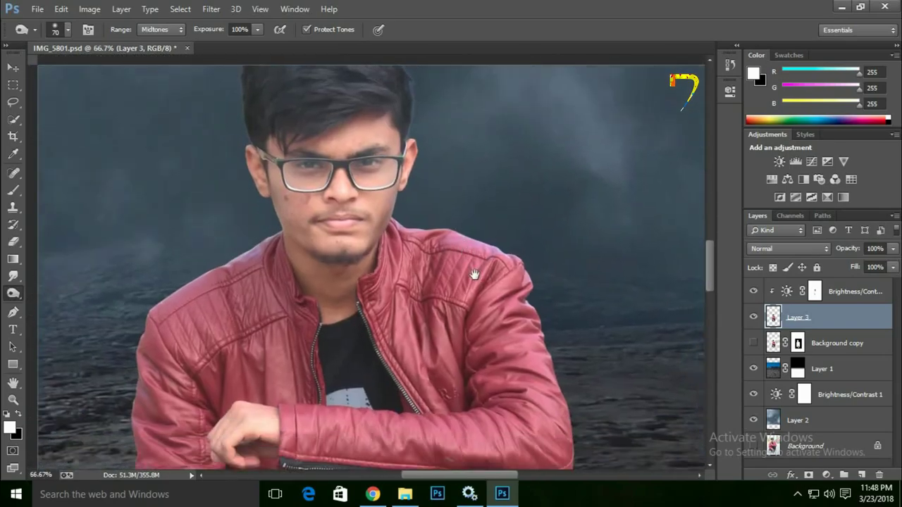
key(ctrl+0)
key(ctrl+plus)
key(ctrl+plus)
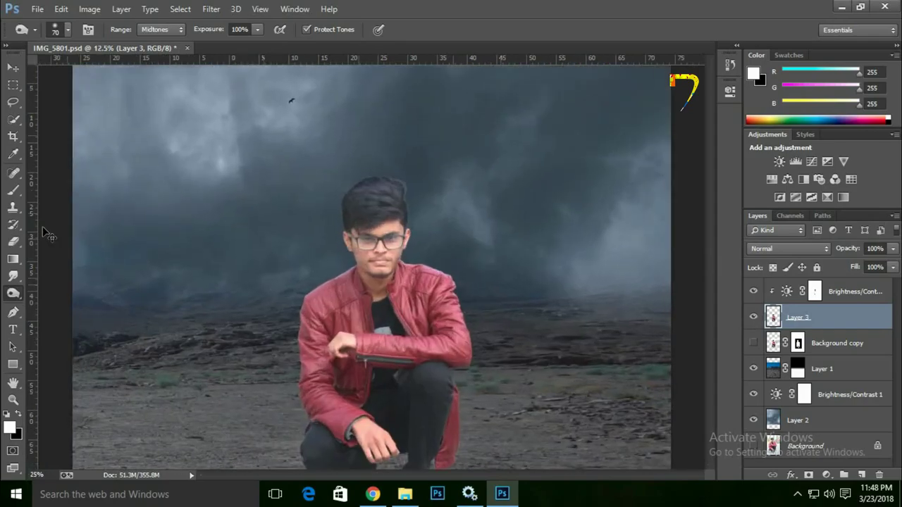
key(ctrl+plus)
key(ctrl+plus)
Step: Zoom in on the face and spot-heal the cheek blemish and a spot near the chin
click(19, 174)
drag(353, 201, 334, 288)
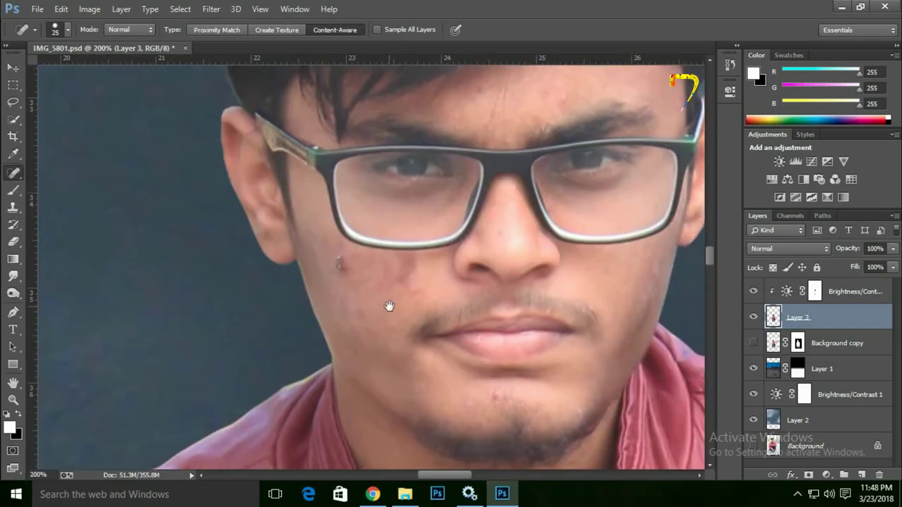
key(ctrl+plus)
key(bracketright)
click(324, 263)
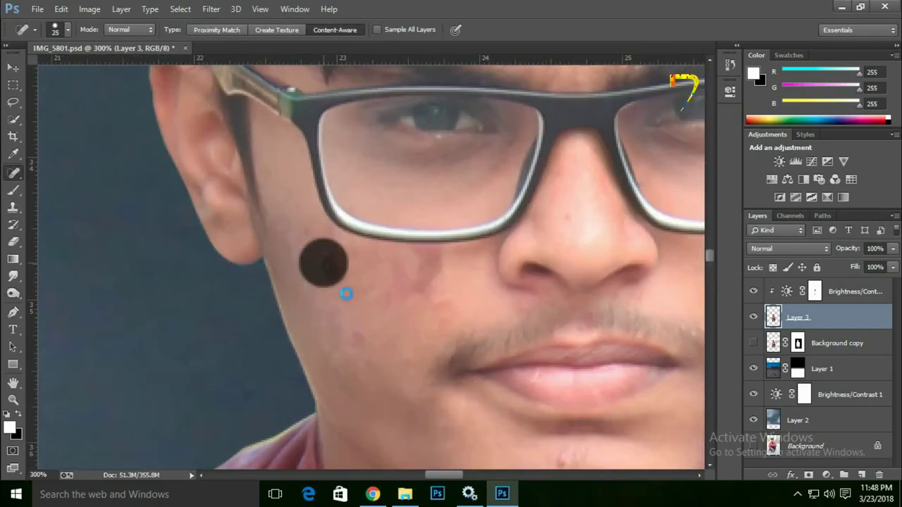
key(bracketleft)
scroll(383, 314, down, 1)
scroll(493, 338, down, 2)
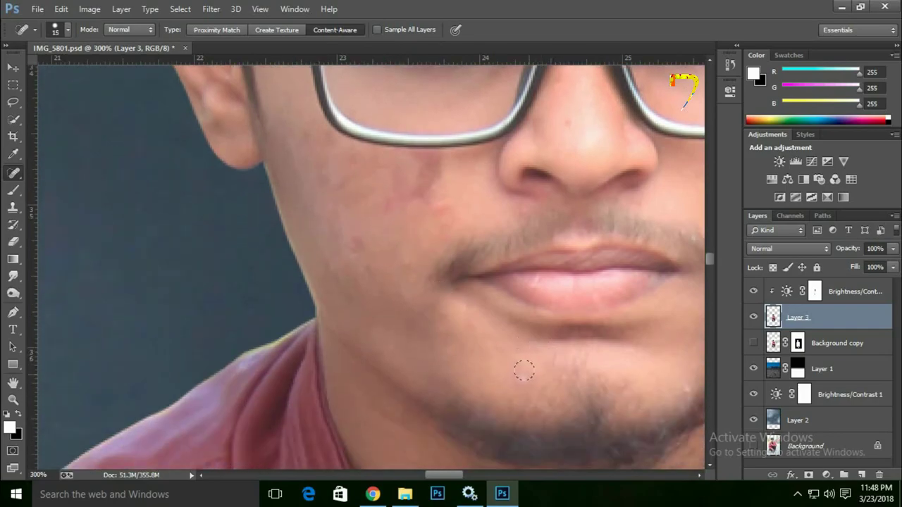
click(528, 374)
Step: Heal the marks on the left cheek, then fit the image and float the document window
scroll(355, 346, up, 2)
scroll(355, 346, right, 3)
scroll(402, 307, left, 2)
scroll(401, 306, down, 1)
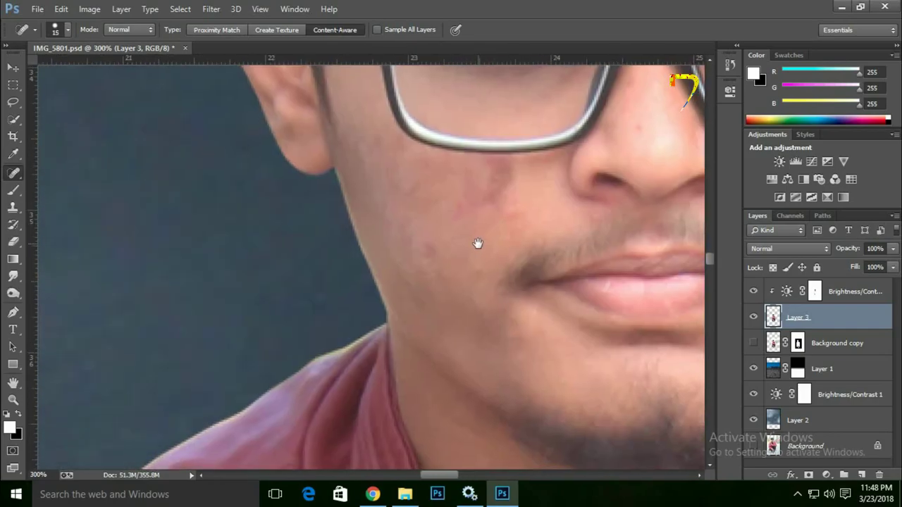
click(485, 264)
drag(475, 242, 396, 317)
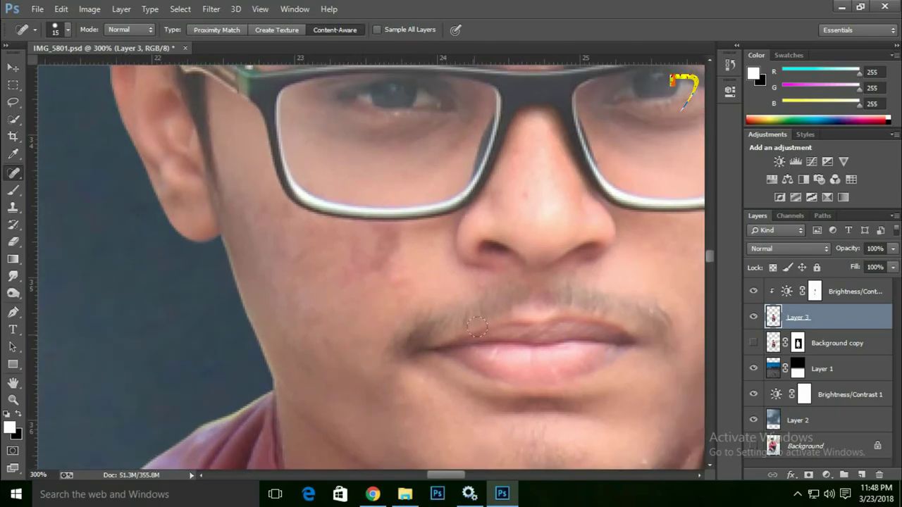
scroll(476, 326, up, 2)
scroll(477, 326, right, 2)
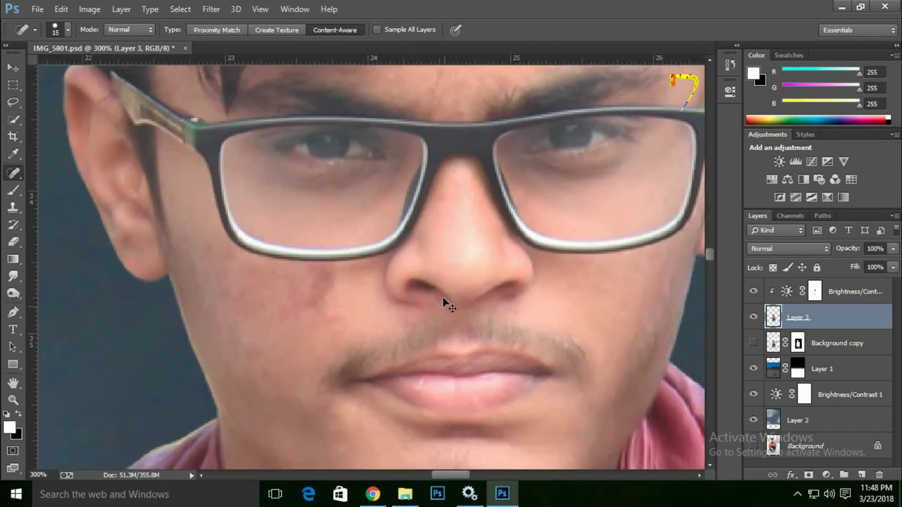
key(ctrl+0)
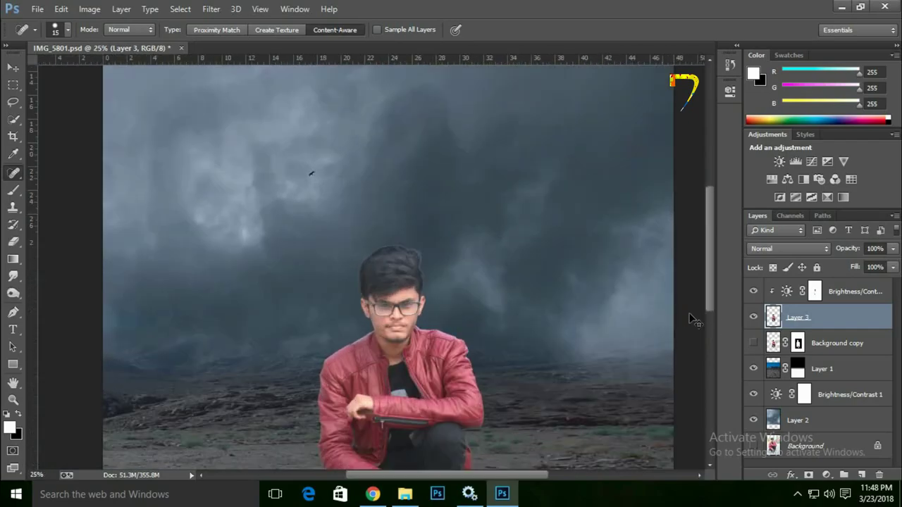
scroll(633, 300, down, 2)
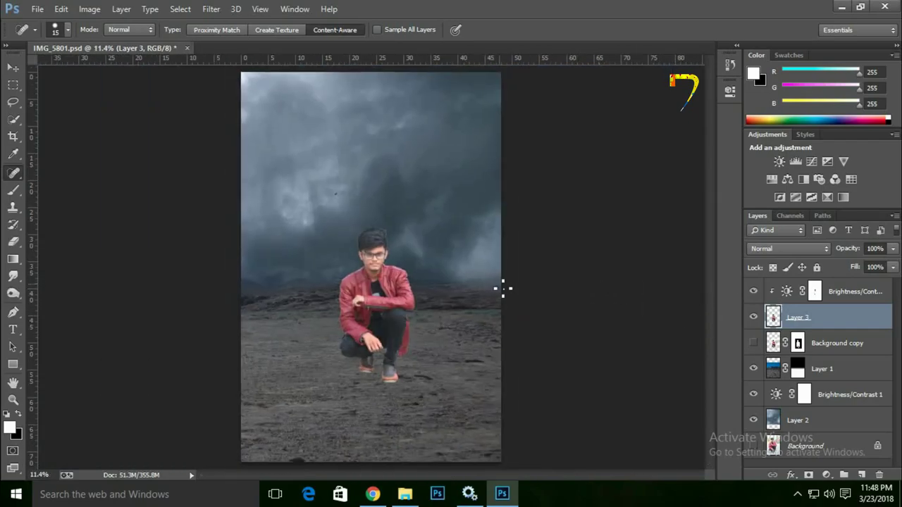
drag(156, 51, 203, 45)
Step: Open campfire_png_by_jean52-d8ucdcn.png from the fire images folder on the G: drive
key(ctrl+o)
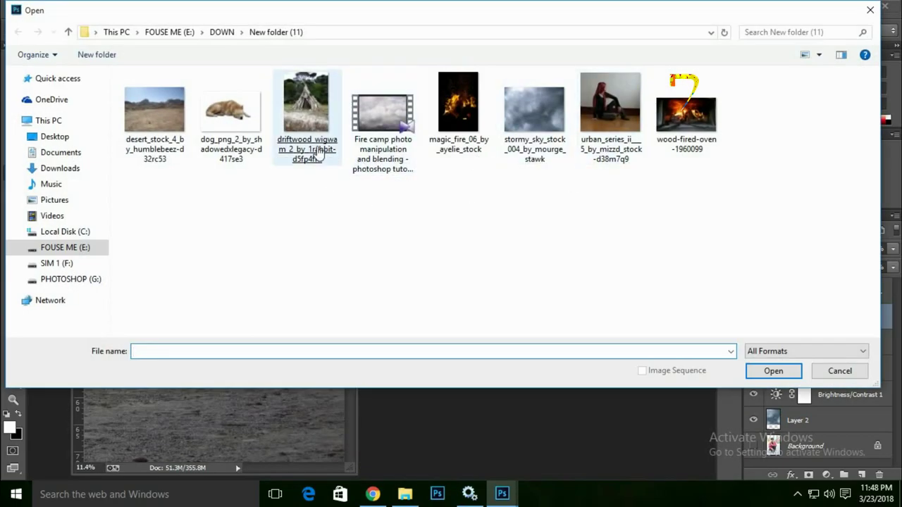
click(85, 279)
double_click(150, 112)
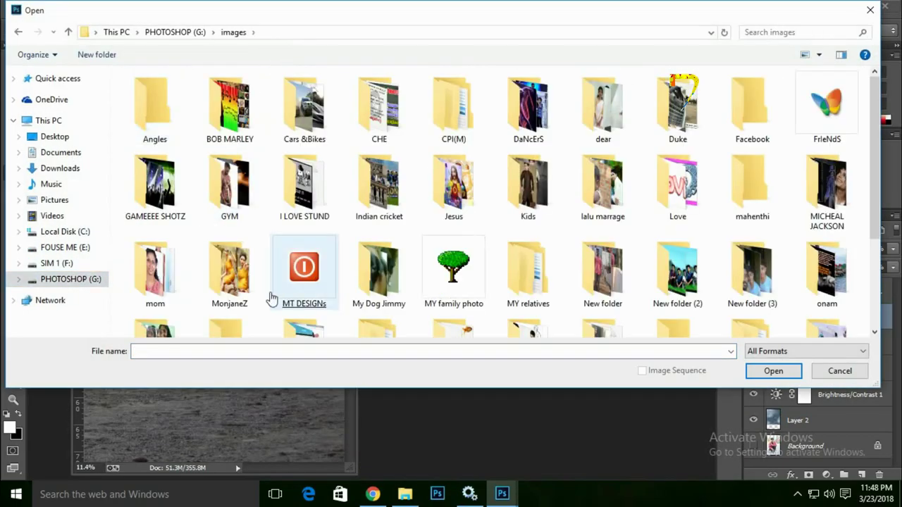
double_click(282, 282)
double_click(229, 113)
scroll(423, 233, down, 3)
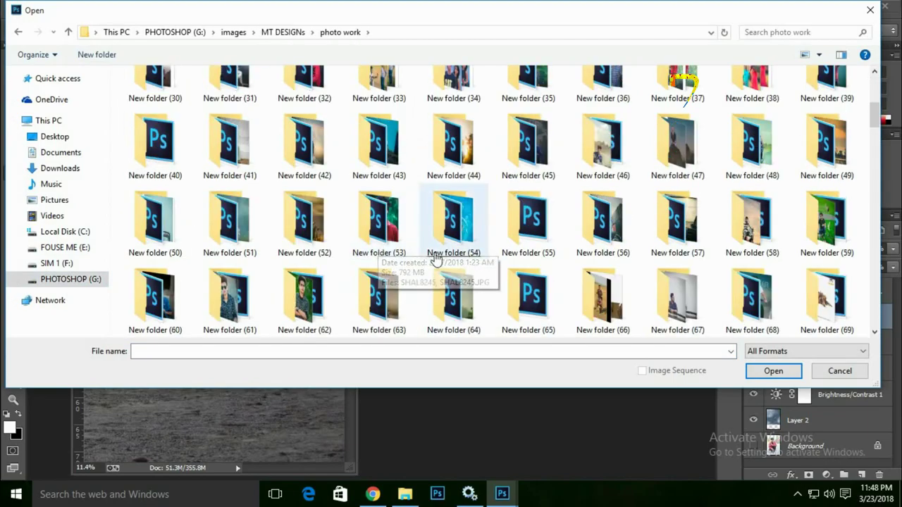
scroll(374, 254, down, 2)
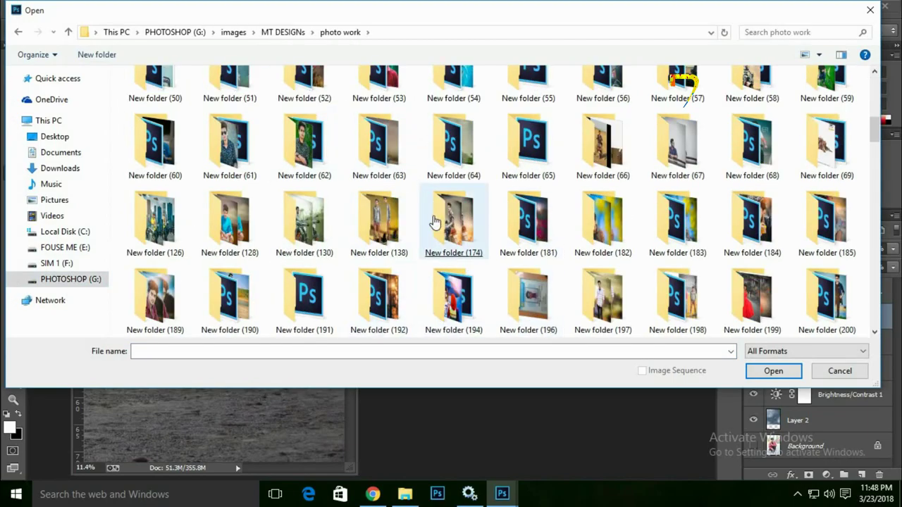
double_click(507, 172)
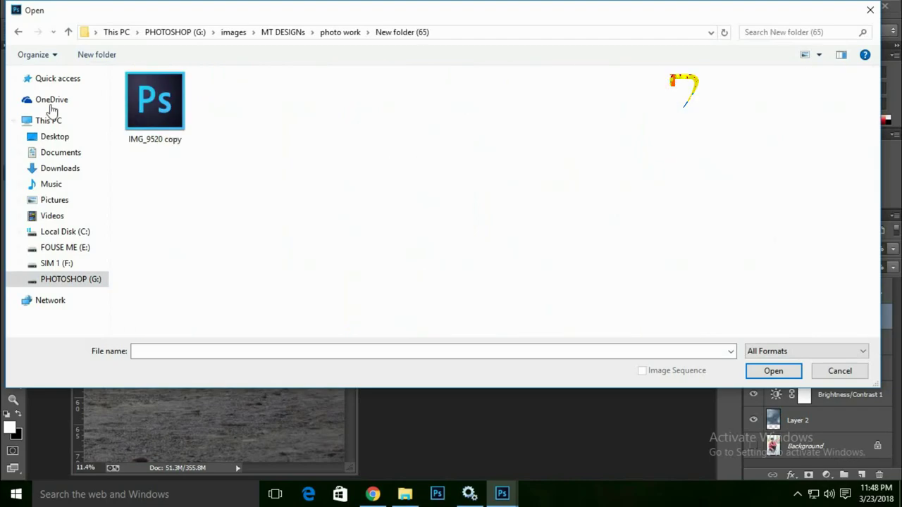
click(19, 31)
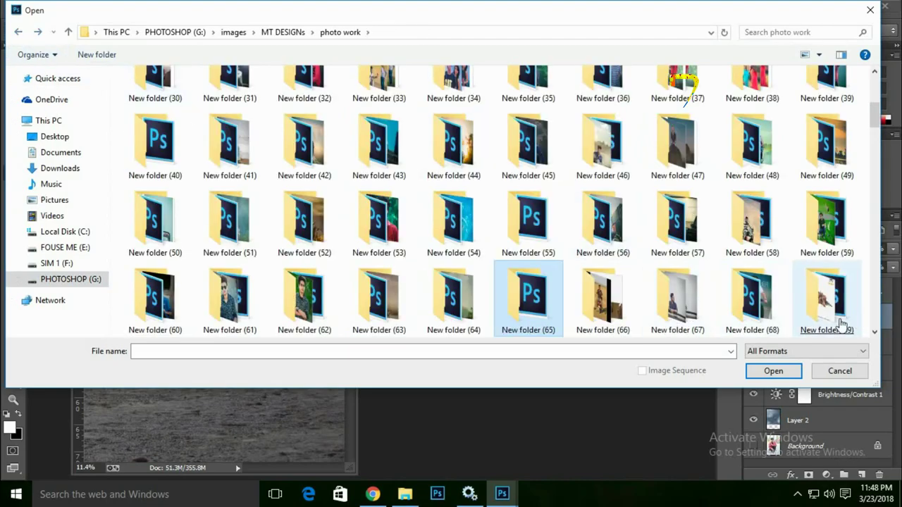
double_click(825, 299)
double_click(154, 106)
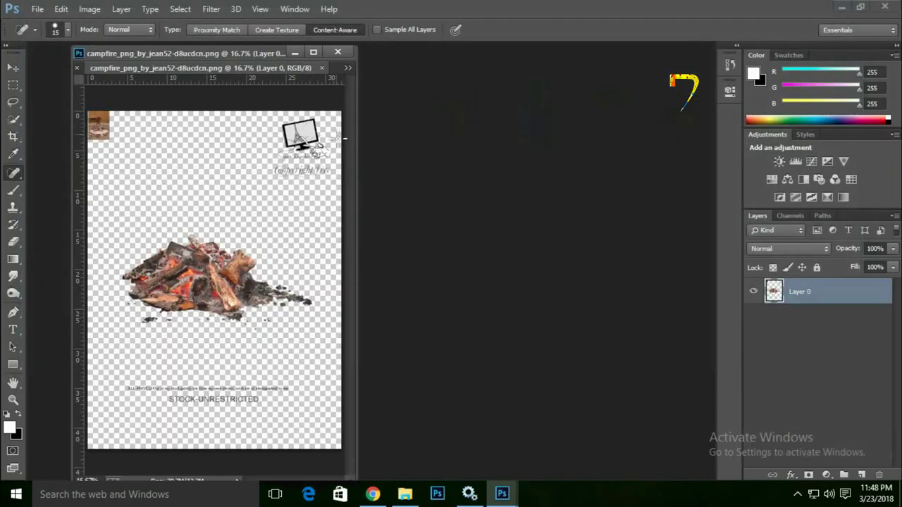
Step: Float the campfire document beside the composition and select the Eraser Tool
drag(248, 68, 434, 90)
click(13, 241)
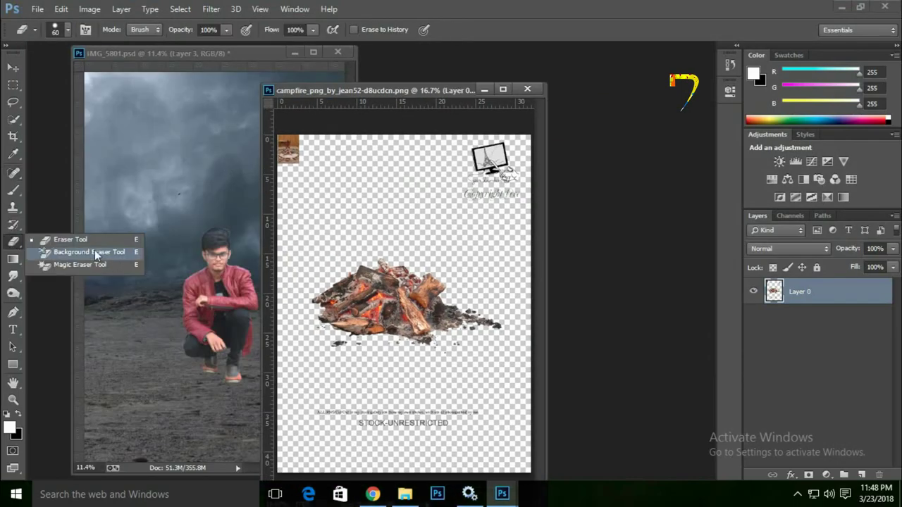
click(43, 238)
right_click(381, 216)
key(Escape)
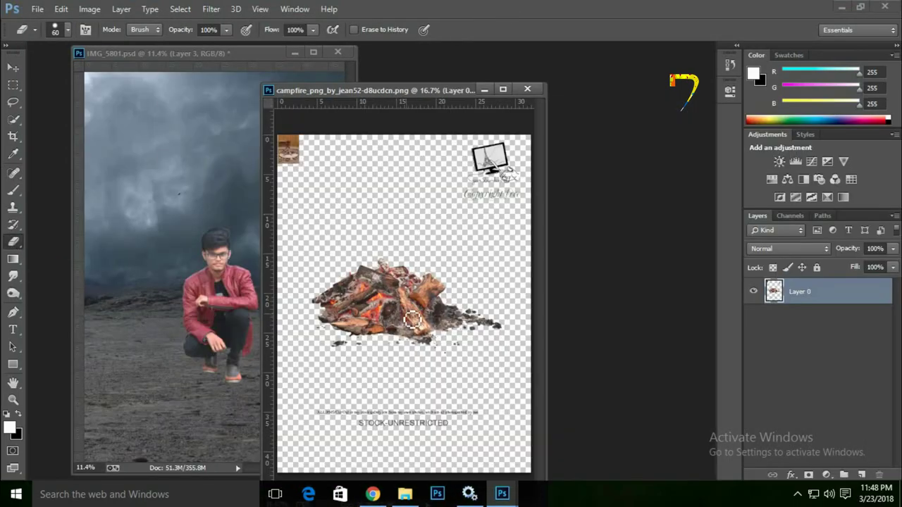
Step: Erase the thumbnail, logo and watermark text from the campfire PNG with a 250 eraser
key(bracketright)
key(bracketright)
key(bracketright)
mouse_move(328, 127)
mouse_down()
mouse_move(487, 155)
mouse_move(472, 148)
mouse_up()
drag(469, 418, 328, 417)
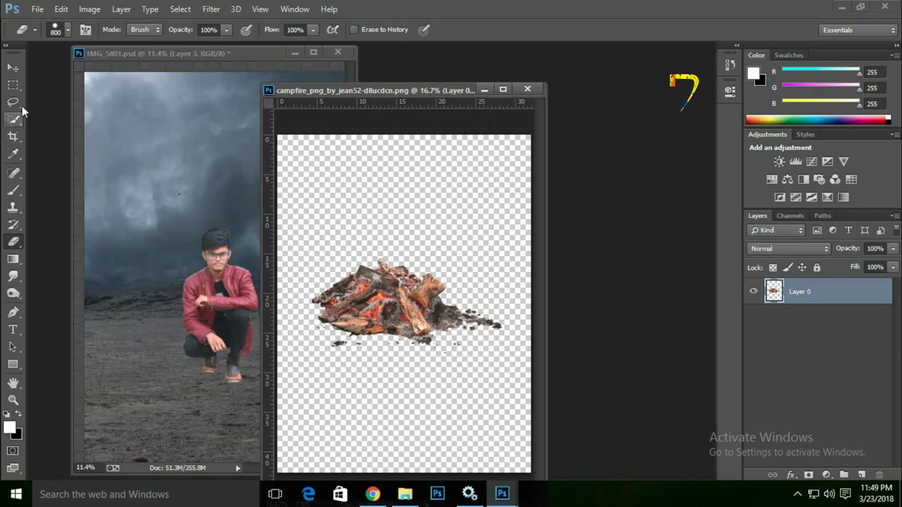
Step: Drag the campfire into IMG_5801 and close the campfire PNG without saving
click(12, 67)
drag(395, 310, 215, 344)
click(518, 112)
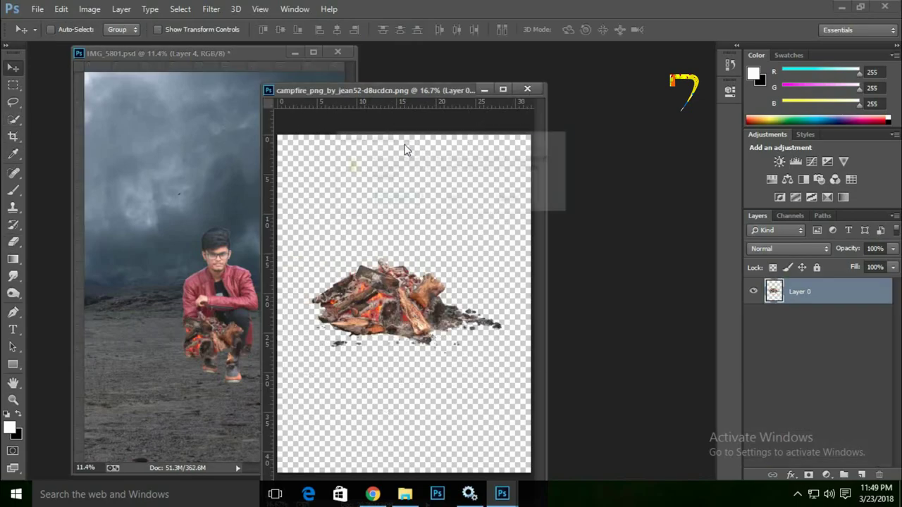
click(527, 89)
click(455, 200)
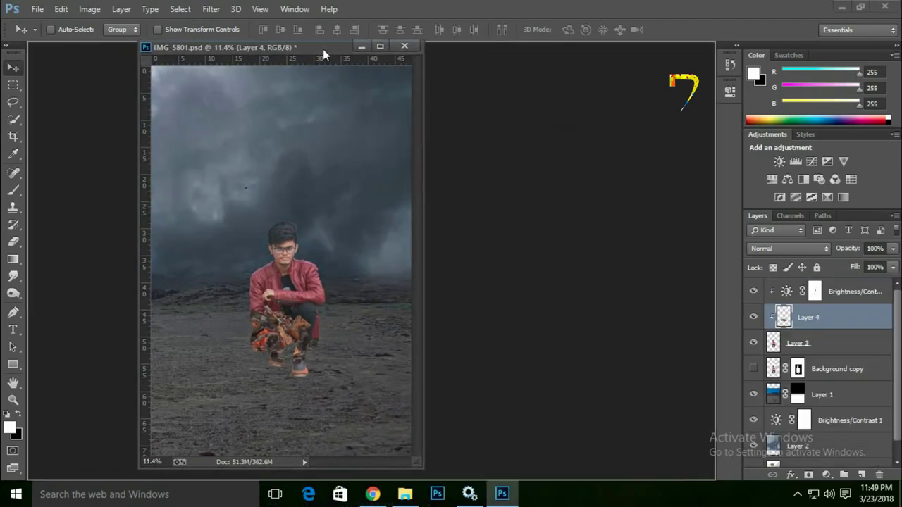
Step: Dock the composition window, undo the added campfire layer, and select Brightness/Contrast
drag(251, 59, 324, 47)
drag(818, 318, 822, 290)
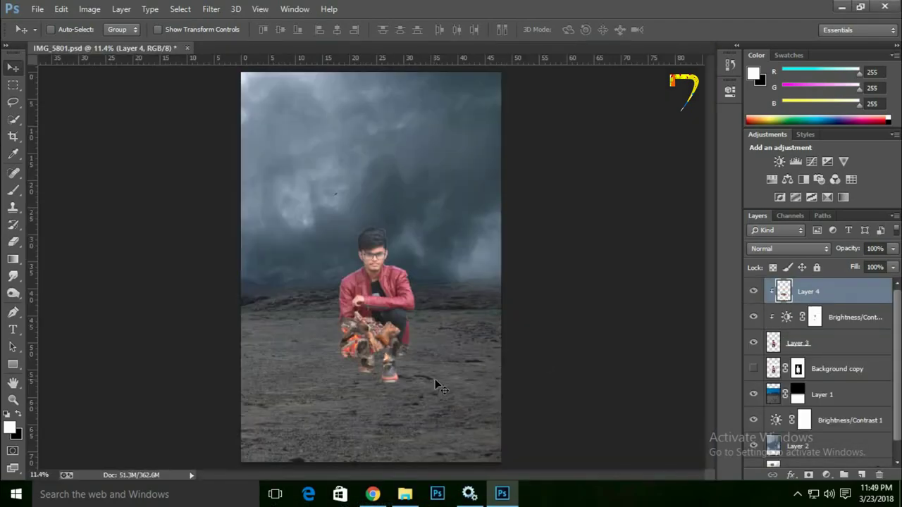
key(ctrl+alt+z)
key(ctrl+alt+z)
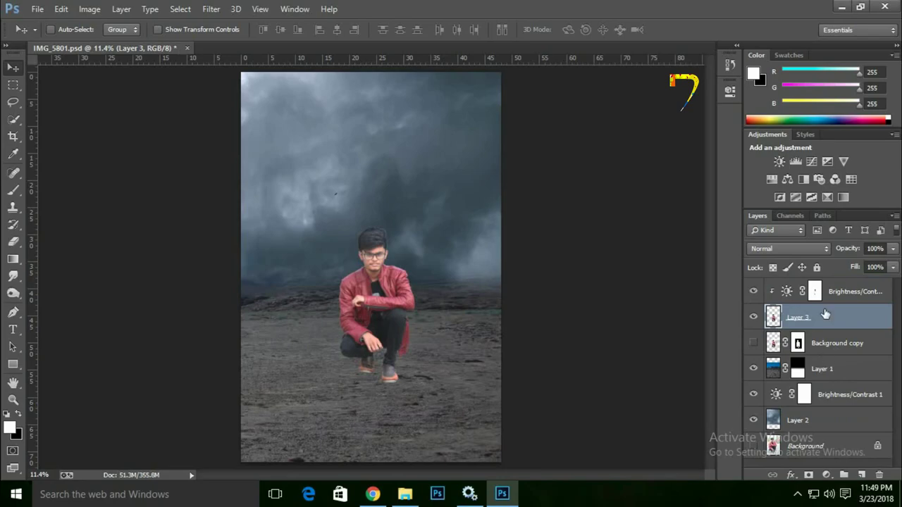
click(848, 294)
Step: Place the campfire file, enlarge it in front of the man, and rasterize it
click(37, 8)
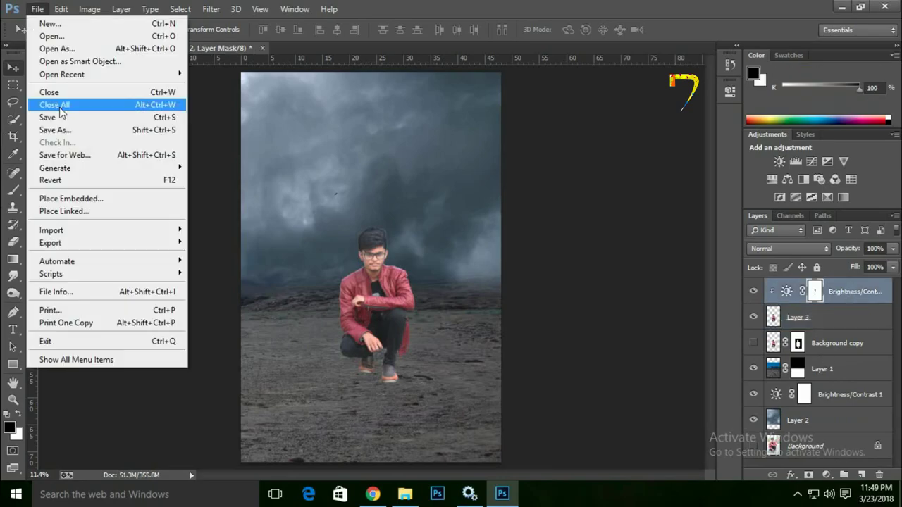
click(56, 201)
double_click(154, 106)
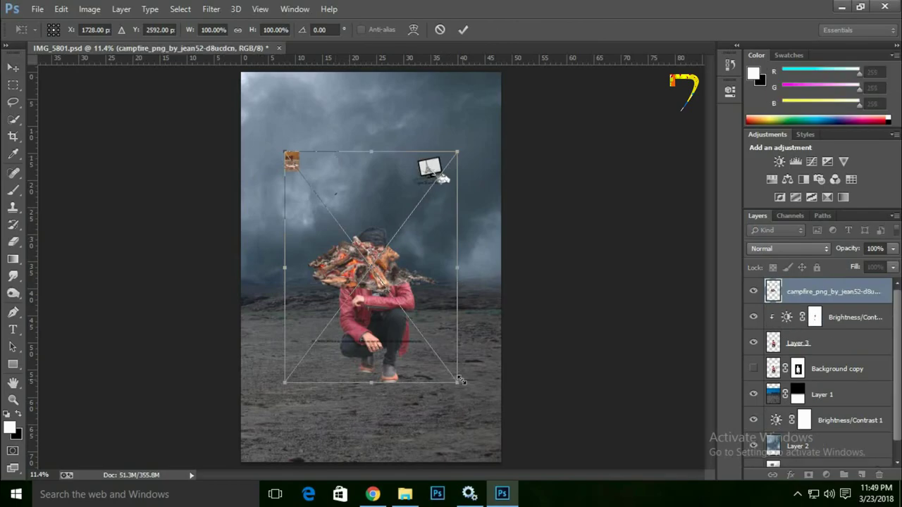
drag(459, 381, 486, 233)
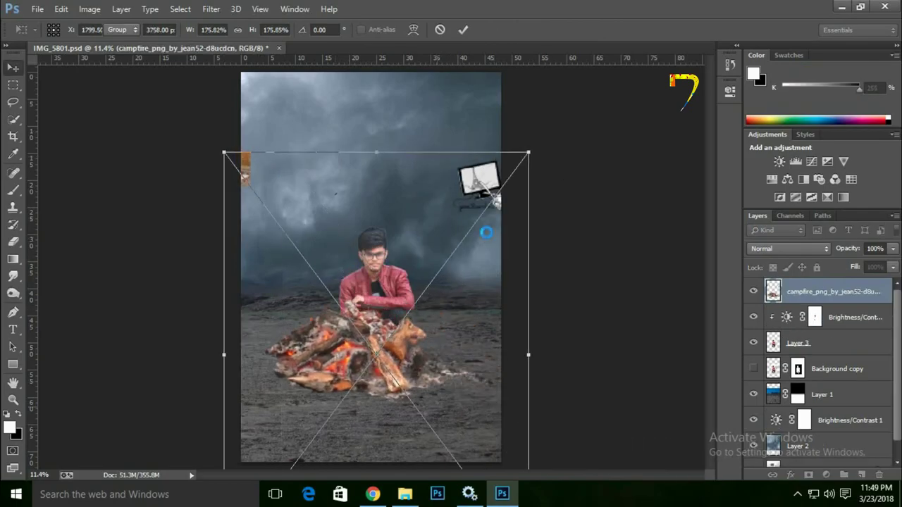
key(Return)
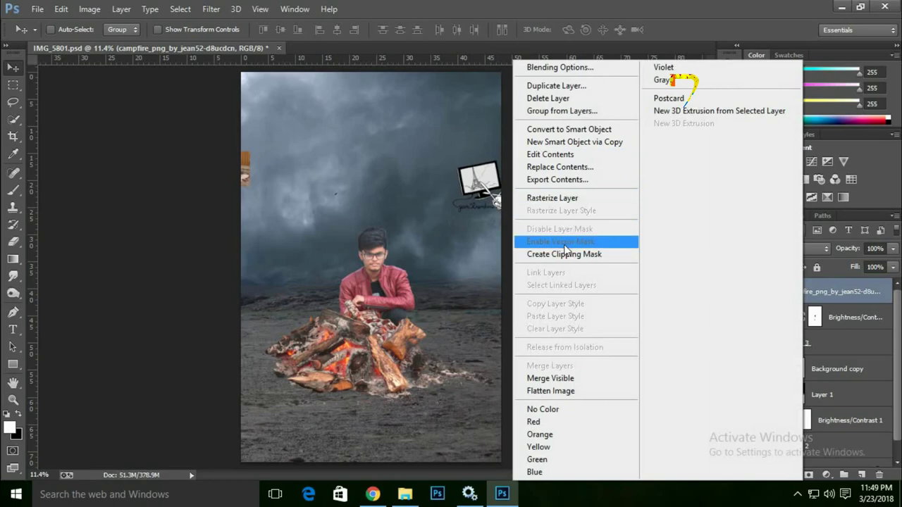
click(568, 199)
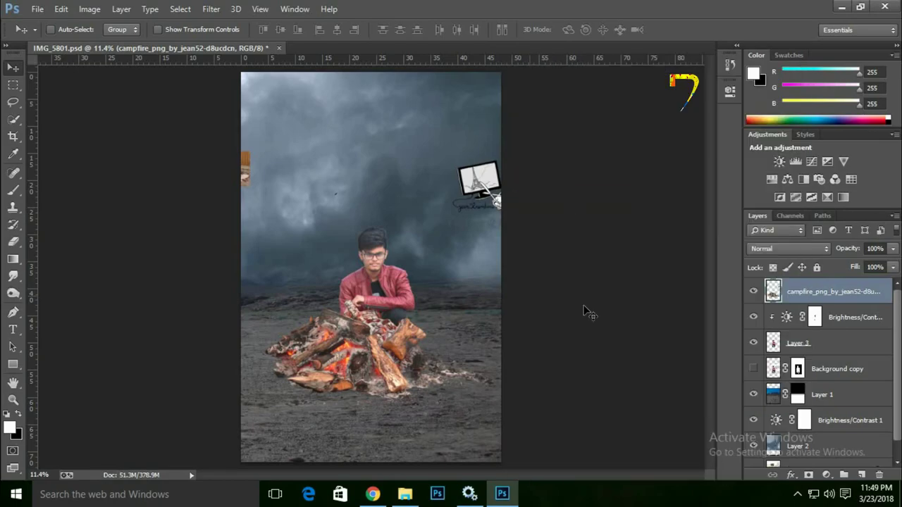
Step: Erase the stray monitor watermark graphic from the sky
click(13, 241)
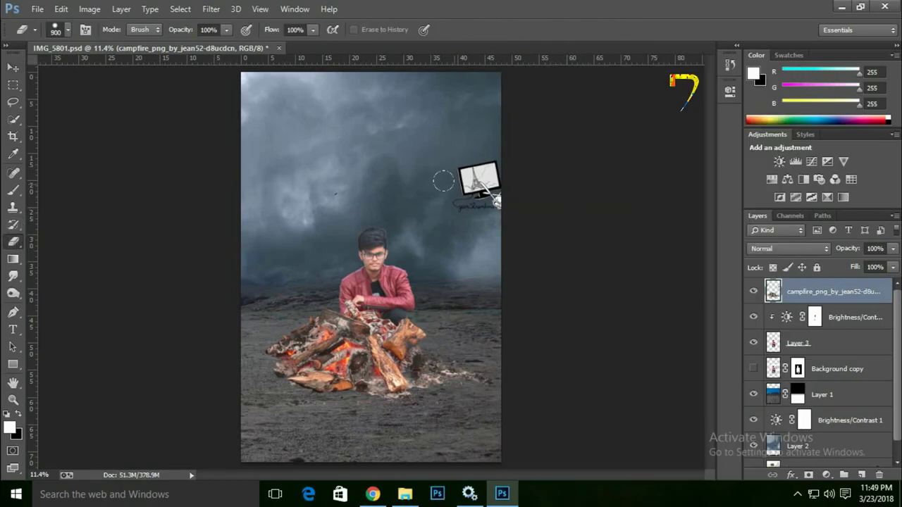
drag(443, 182, 485, 144)
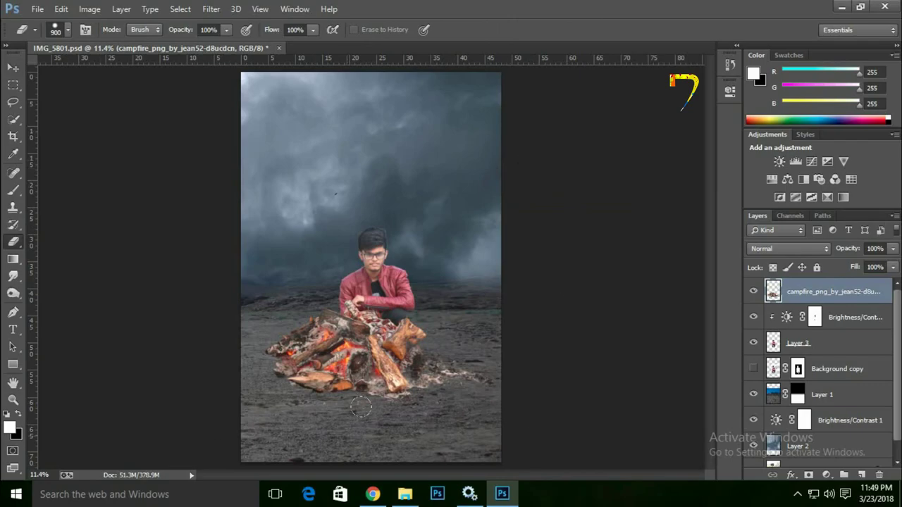
key(ctrl+plus)
key(ctrl+plus)
scroll(571, 280, down, 3)
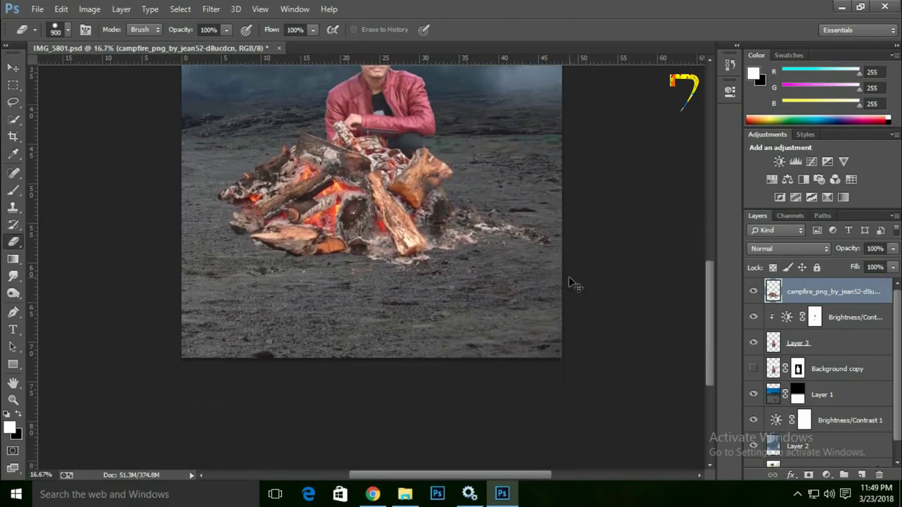
Step: Shrink the campfire to about 65% and move it to the man's feet
key(ctrl+t)
drag(217, 120, 332, 217)
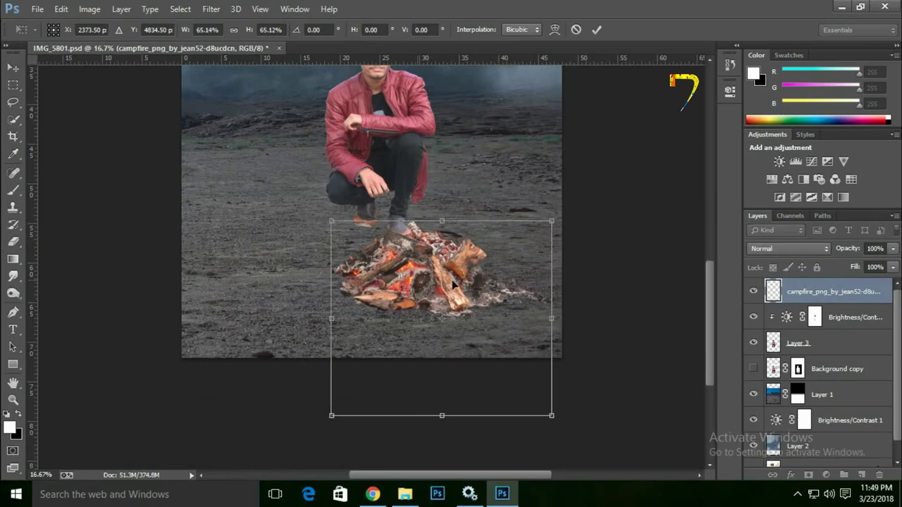
mouse_move(452, 274)
mouse_down()
mouse_move(399, 289)
mouse_move(427, 296)
mouse_up()
key(Return)
Step: Place magic_fire_06 as an embedded image, enlarged over the campfire
key(e)
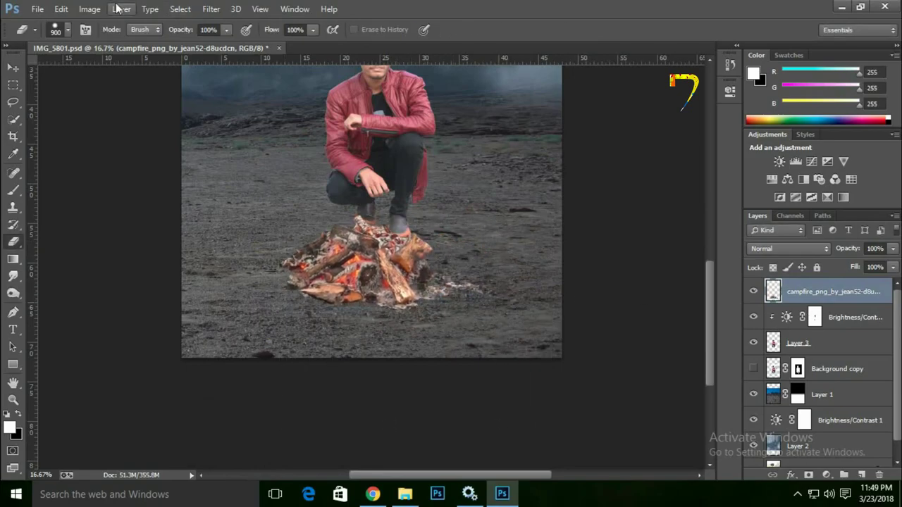
click(37, 10)
click(98, 191)
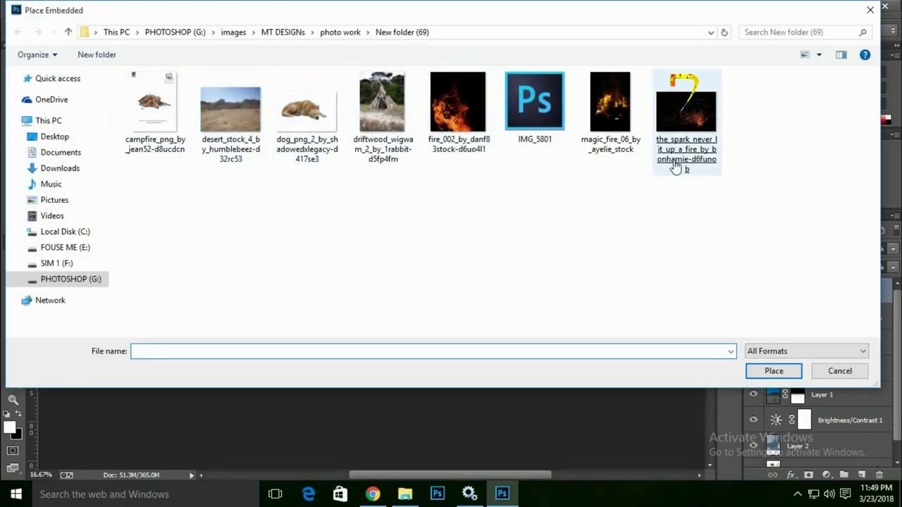
double_click(607, 131)
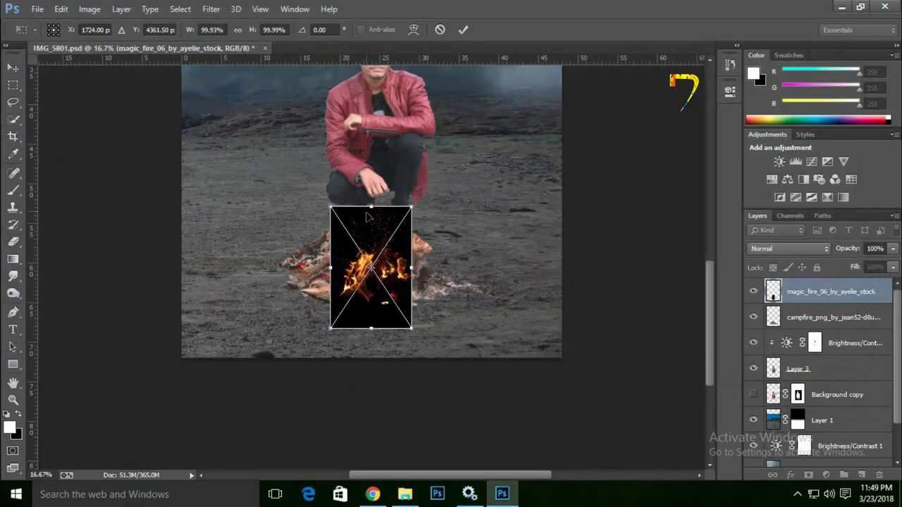
drag(394, 276, 382, 200)
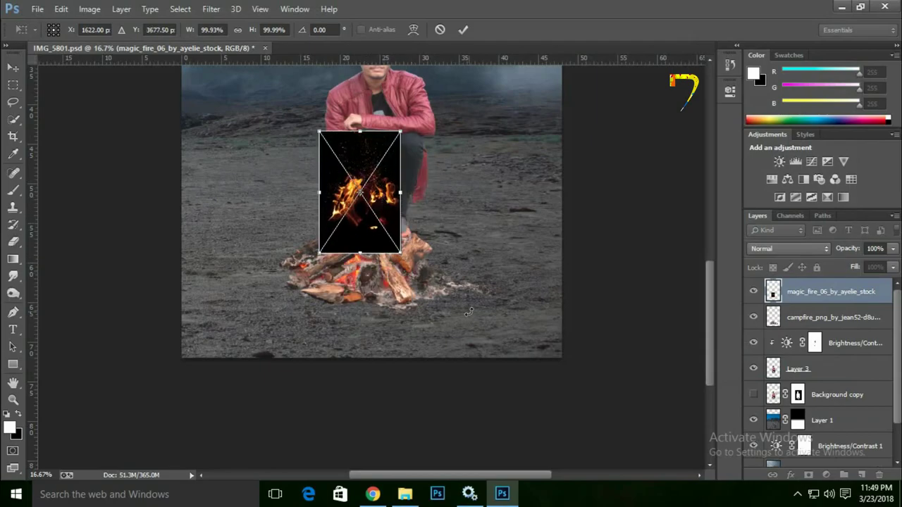
mouse_move(402, 252)
mouse_down()
mouse_move(433, 265)
mouse_move(445, 290)
mouse_up()
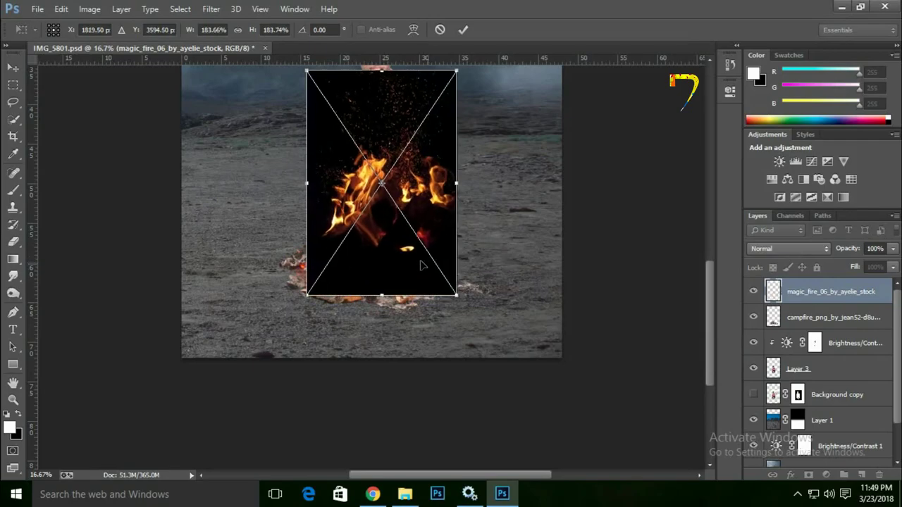
key(Return)
Step: Set the magic_fire_06 layer's blend mode to Screen and nudge it down
key(e)
key(ctrl+0)
click(789, 248)
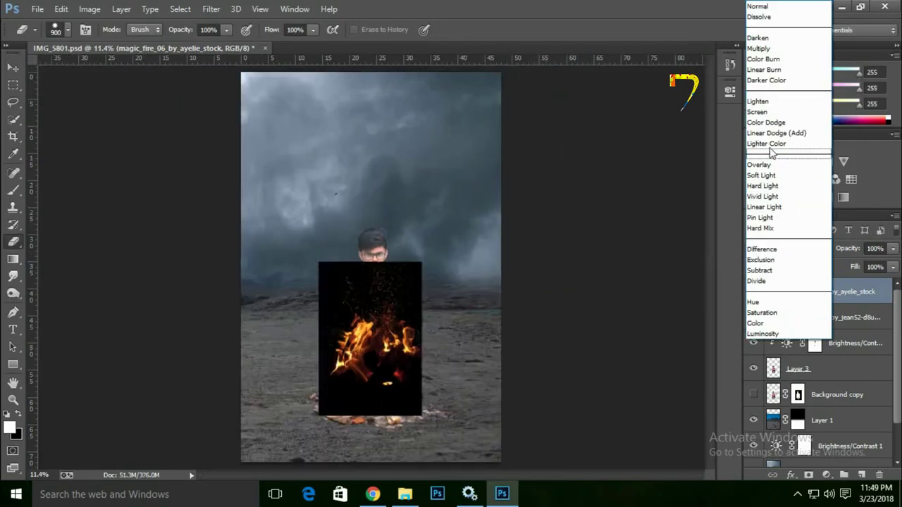
click(776, 110)
key(ctrl+plus)
key(ctrl+plus)
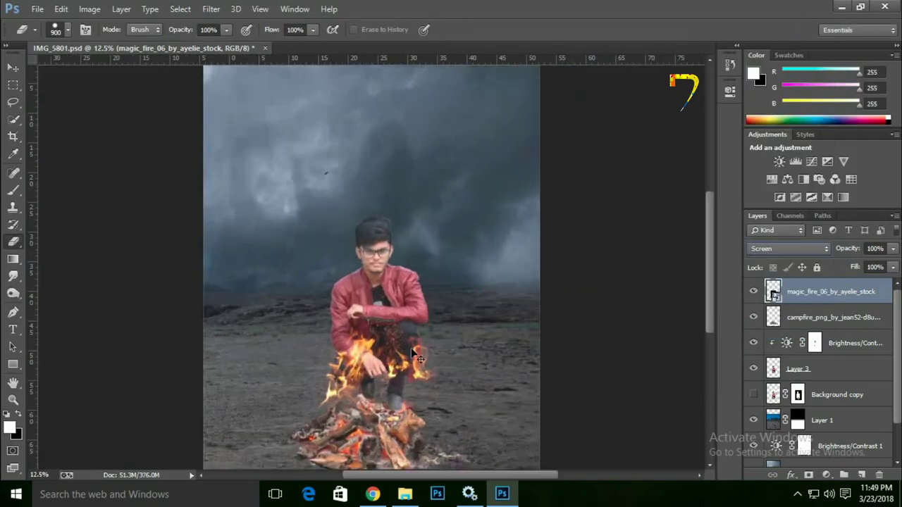
key(ctrl+plus)
key(ctrl+plus)
scroll(317, 296, down, 3)
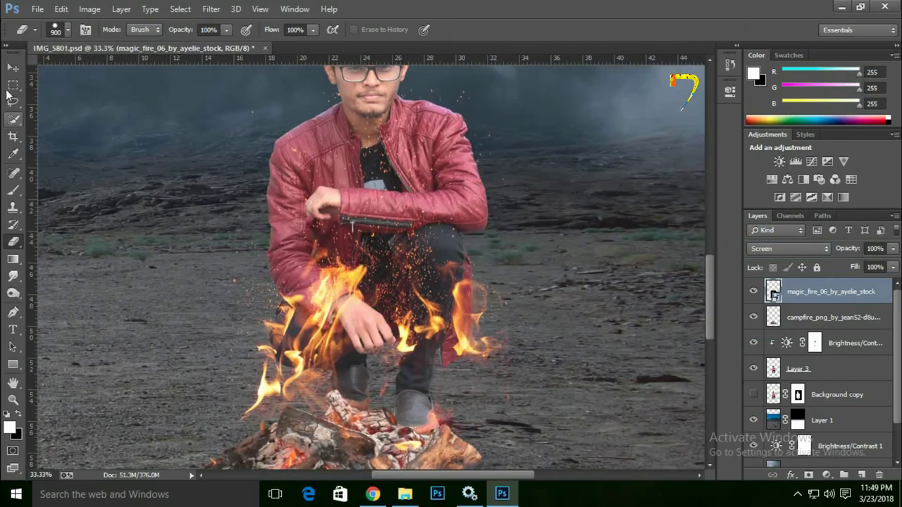
key(v)
drag(312, 298, 319, 347)
scroll(419, 349, down, 5)
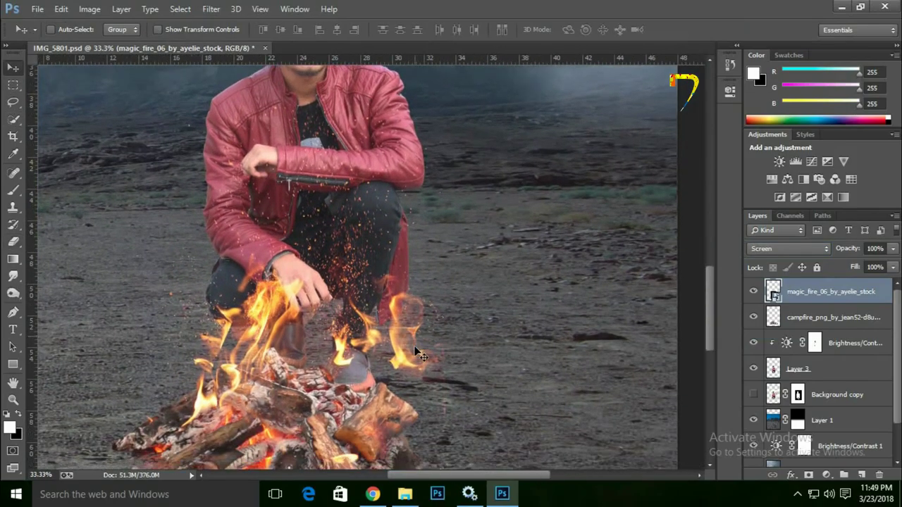
Step: Scale the flames to about 146% and position them on the campfire logs
key(ctrl+t)
scroll(433, 355, down, 2)
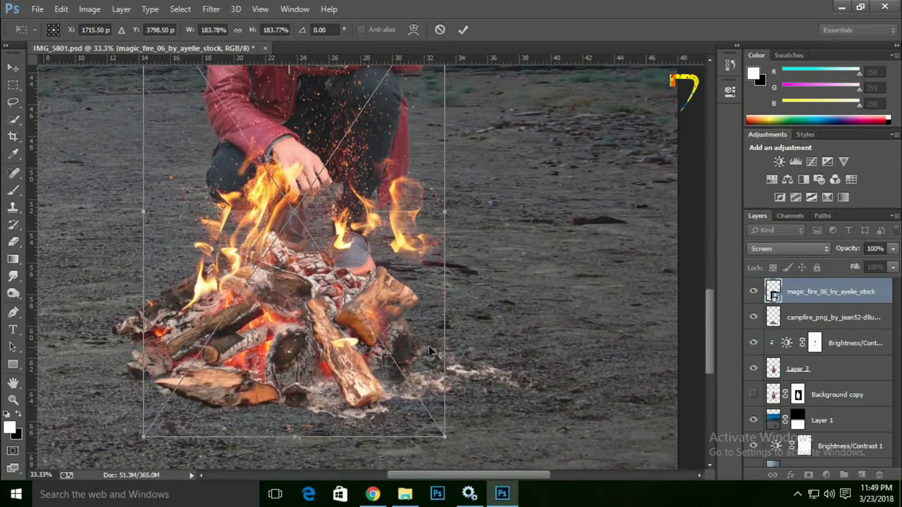
key(ctrl+minus)
drag(426, 396, 383, 333)
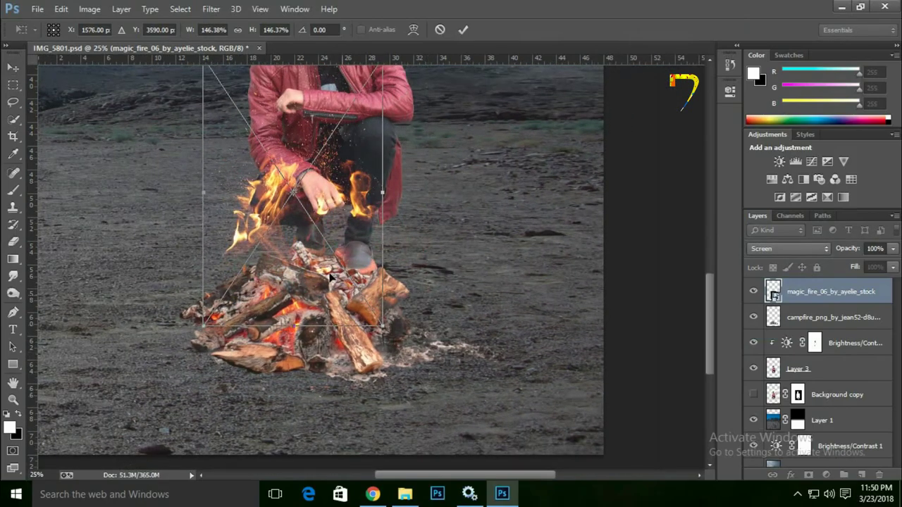
drag(323, 257, 344, 314)
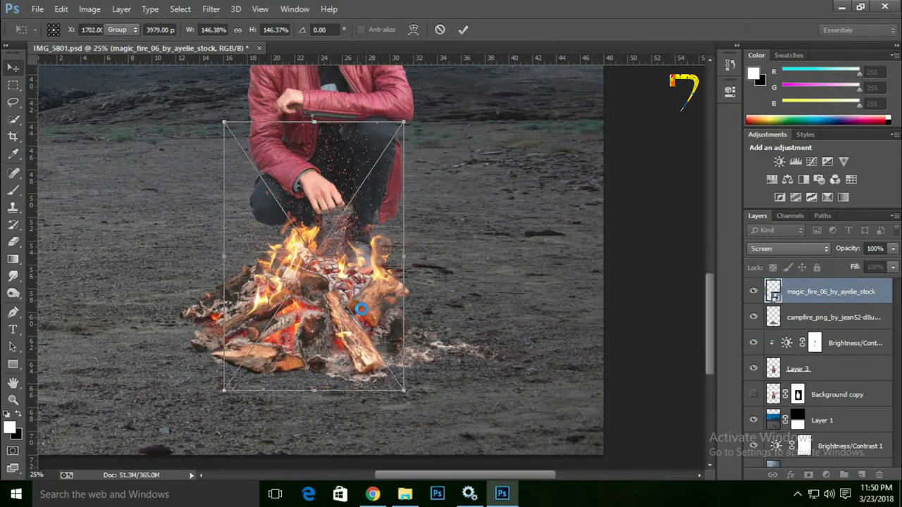
key(Return)
Step: Duplicate the fire layer, send the copy below the campfire, and shift it left
key(ctrl+j)
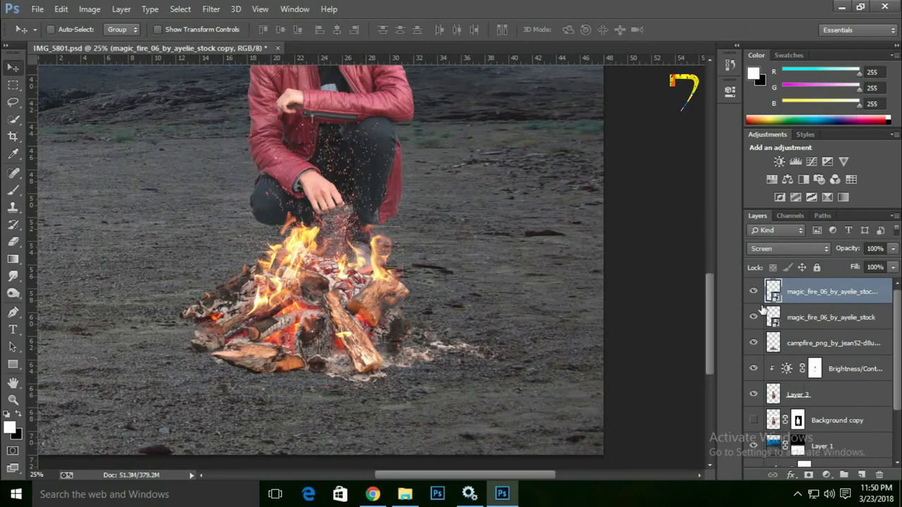
key(ctrl+bracketleft)
key(ctrl+bracketleft)
drag(338, 300, 262, 321)
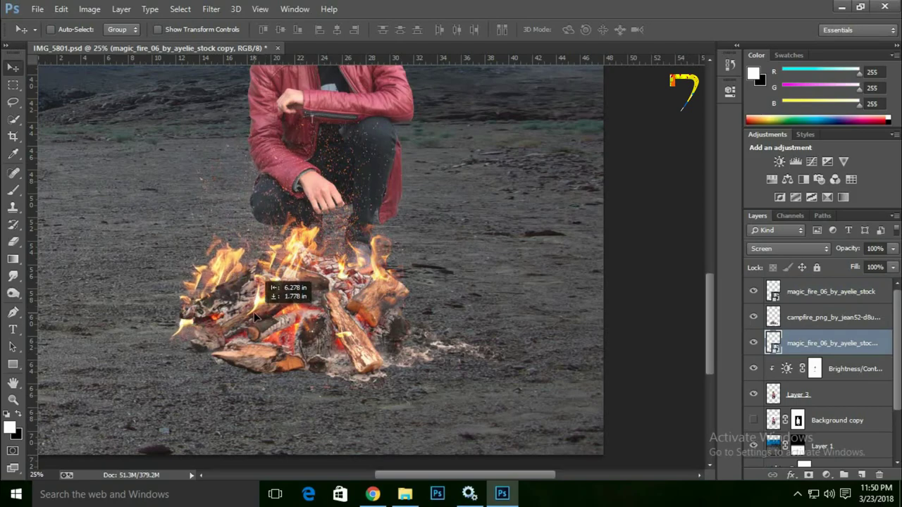
drag(261, 320, 254, 319)
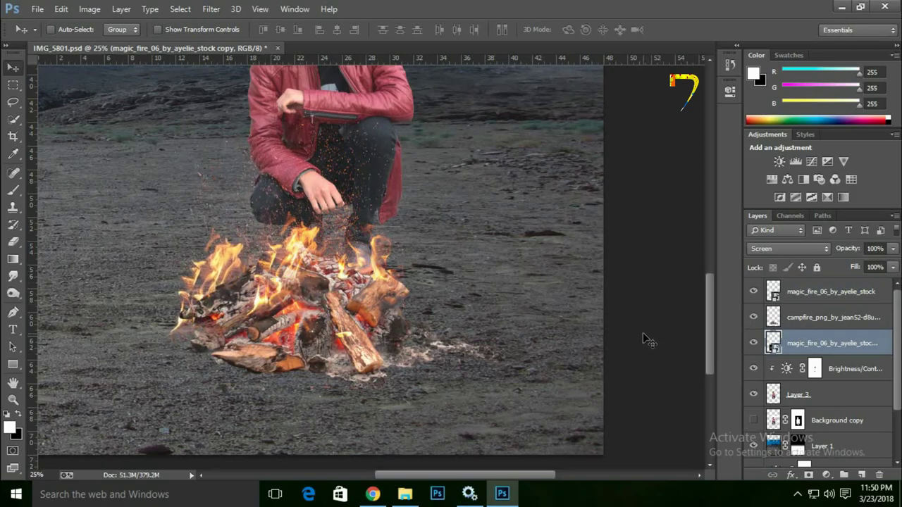
Step: Make a second fire copy right of the logs and rasterize it
key(ctrl+j)
drag(391, 293, 536, 331)
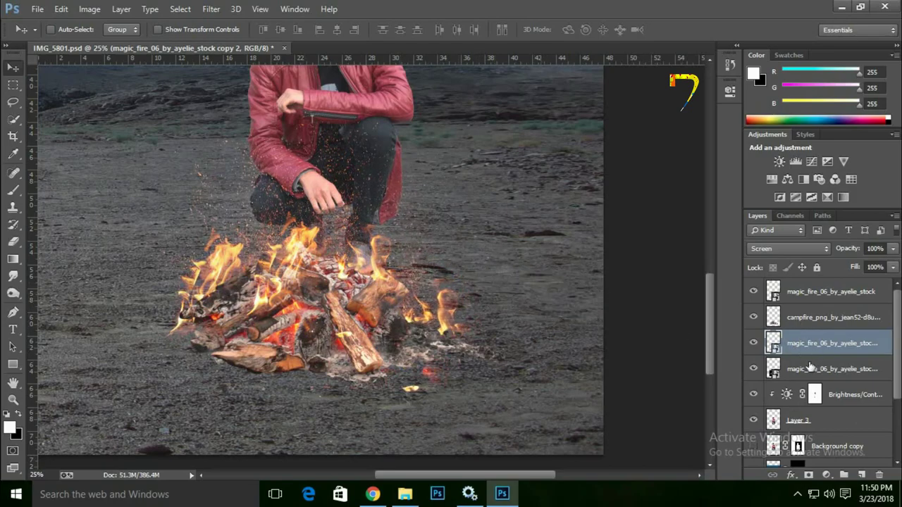
right_click(812, 352)
click(585, 198)
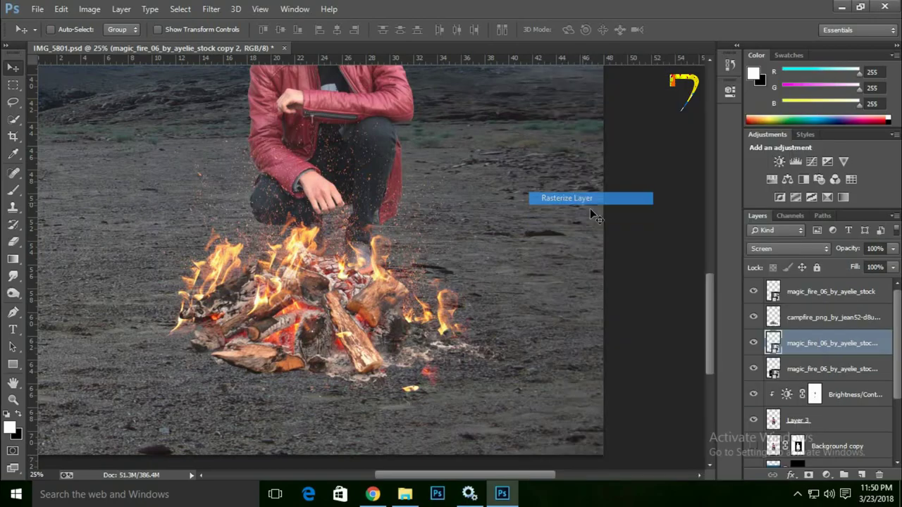
Step: Add a layer mask to the fire copy and set a 300 brush at 100% opacity and flow
click(808, 474)
click(18, 192)
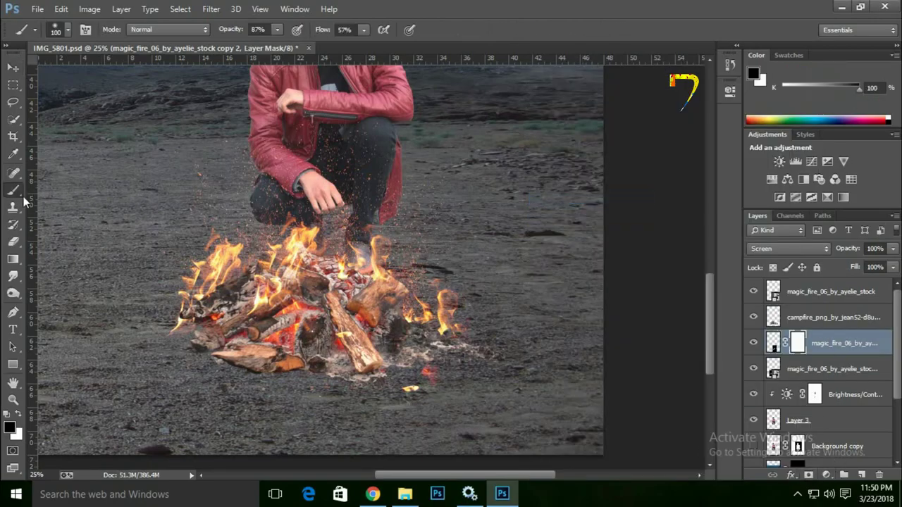
scroll(392, 324, down, 2)
key(bracketright)
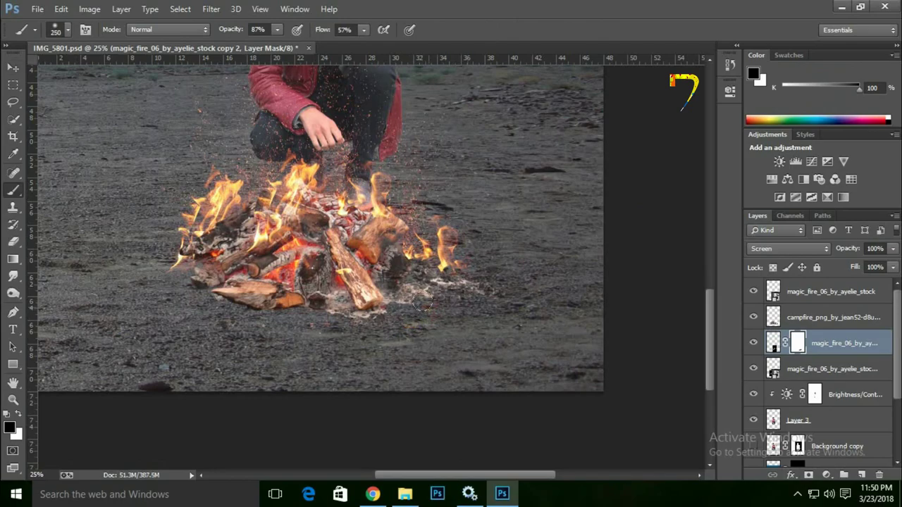
right_click(423, 303)
key(Escape)
key(shift+0)
key(0)
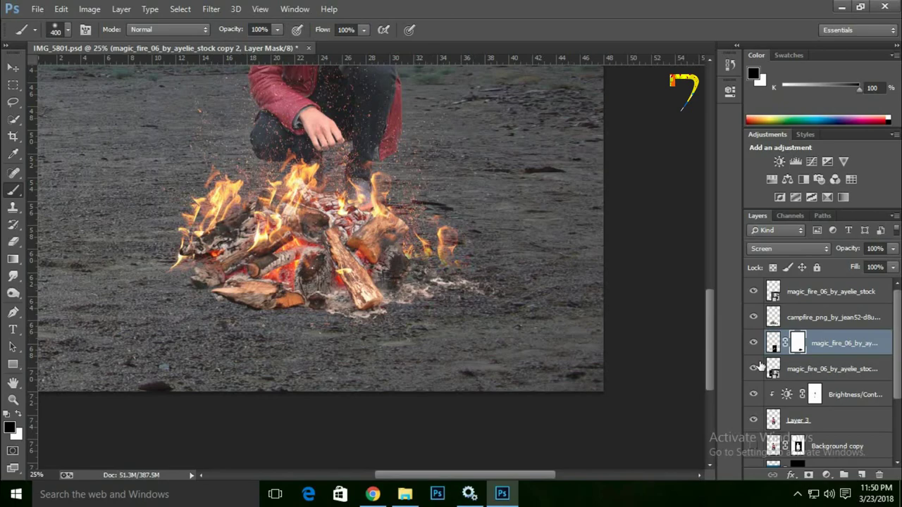
Step: Rasterize the first fire copy layer and fit the whole image on screen
click(806, 370)
right_click(805, 370)
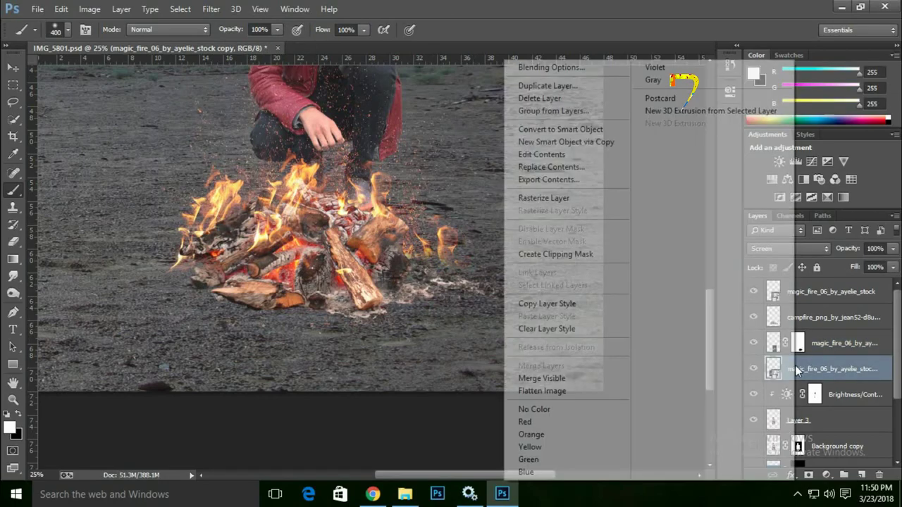
click(543, 198)
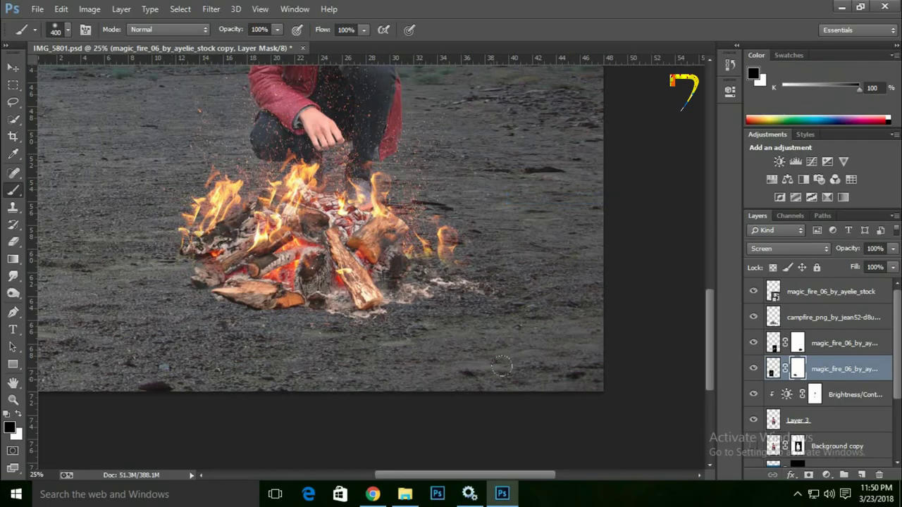
key(ctrl+minus)
key(ctrl+minus)
key(ctrl+plus)
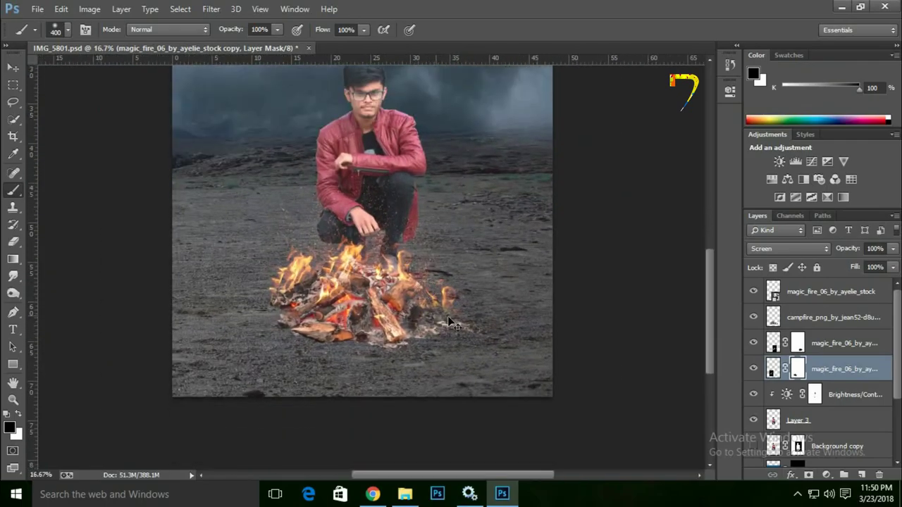
key(ctrl+plus)
key(ctrl+plus)
key(ctrl+0)
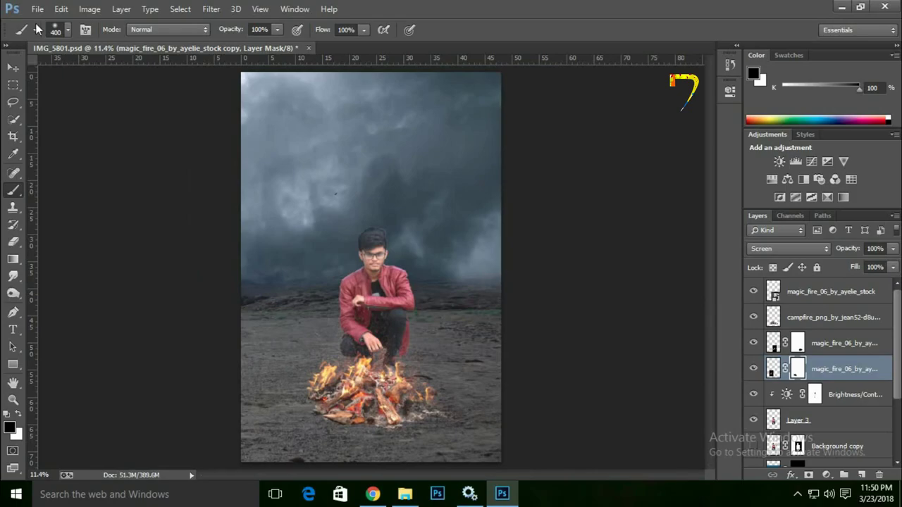
click(56, 8)
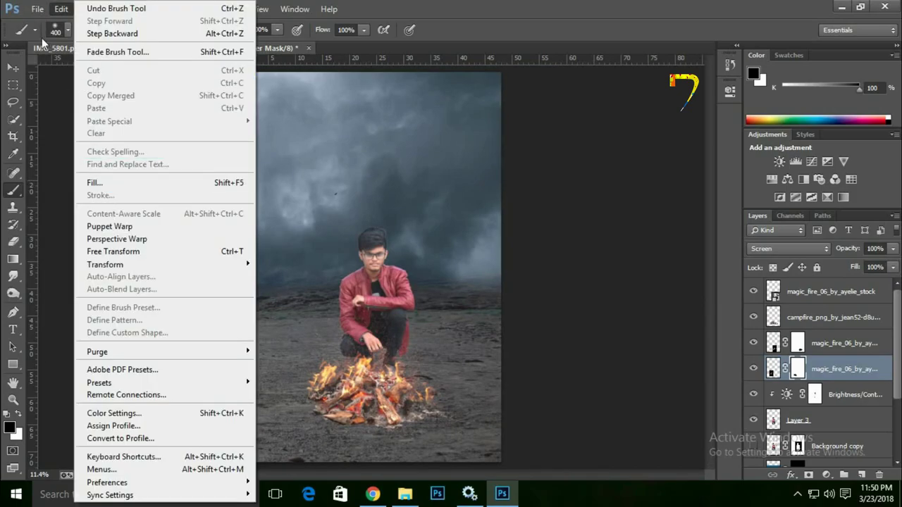
Step: Place fire_002 as an embedded image, lowered toward the campfire
click(65, 199)
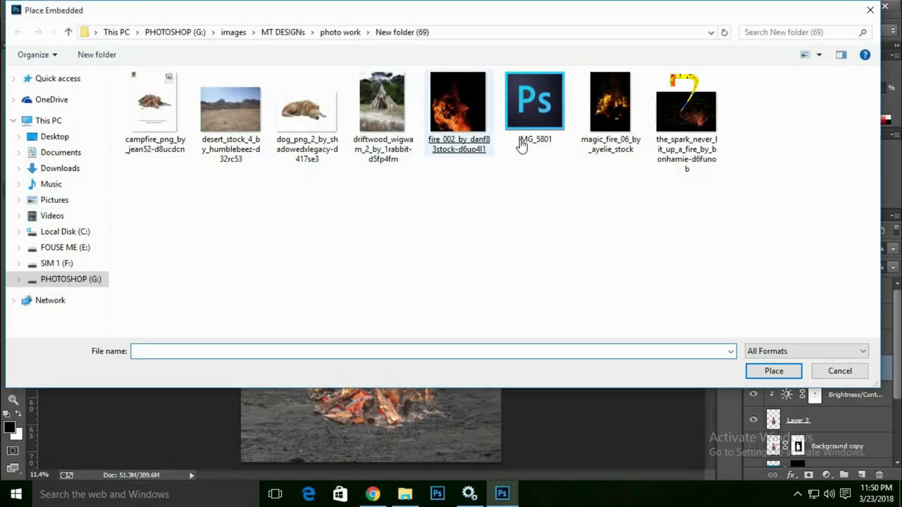
double_click(457, 119)
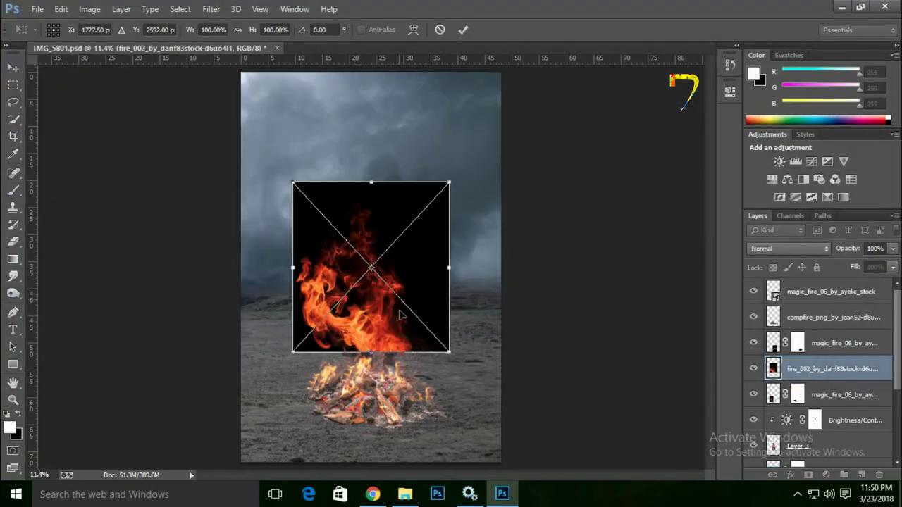
drag(400, 315, 408, 358)
key(Return)
Step: Set the fire_002 layer to Screen blend mode to drop its black
click(789, 248)
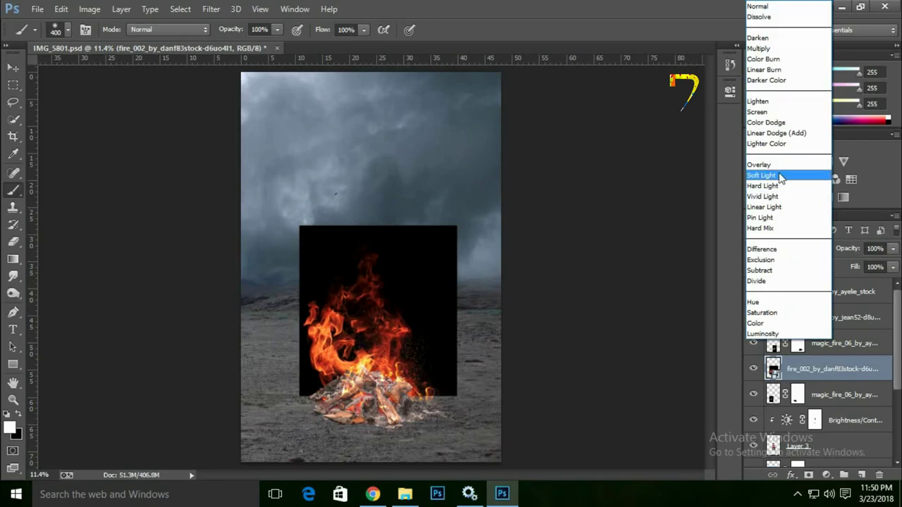
click(769, 111)
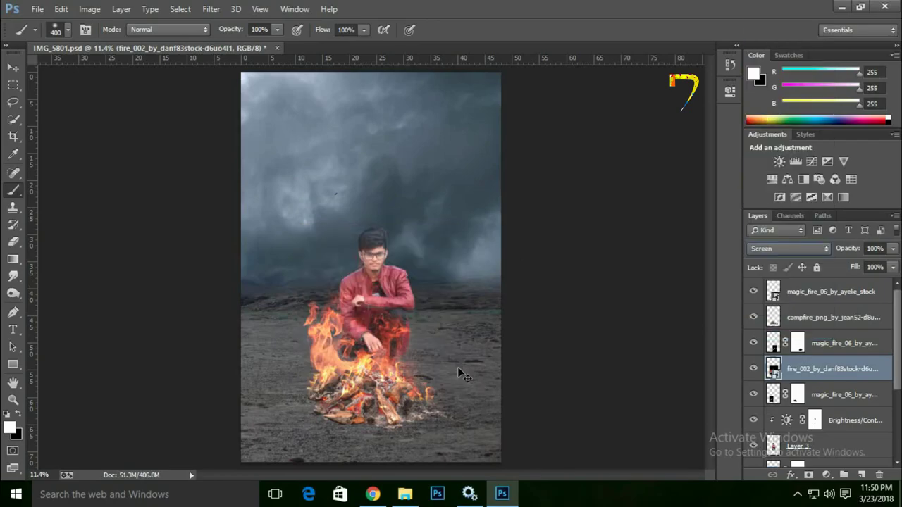
key(ctrl+plus)
key(ctrl+minus)
key(ctrl+plus)
key(ctrl+plus)
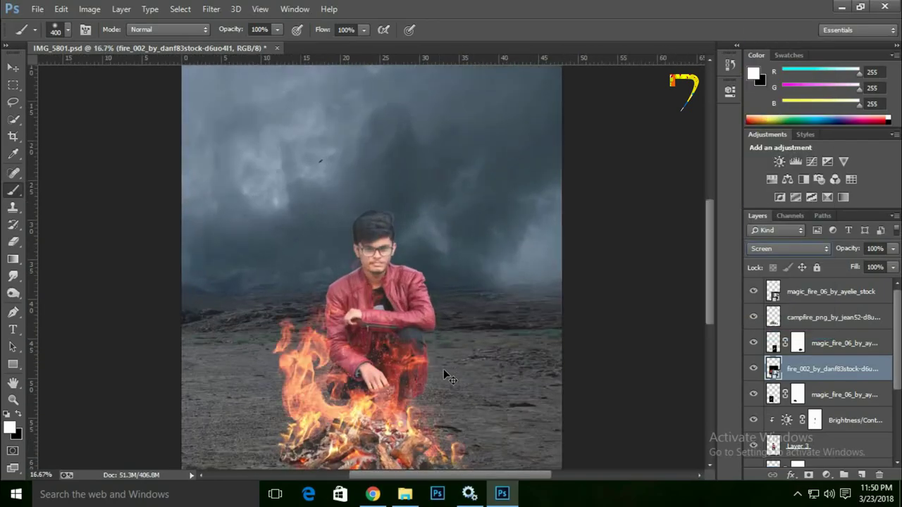
key(ctrl+plus)
Step: Shrink fire_002 to about half size and move it onto the campfire logs
key(ctrl+t)
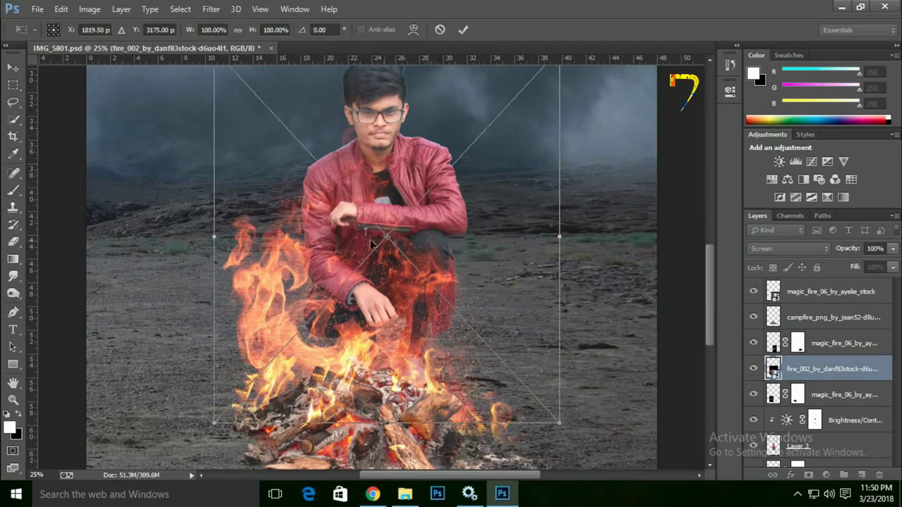
drag(560, 407, 387, 236)
drag(355, 200, 430, 354)
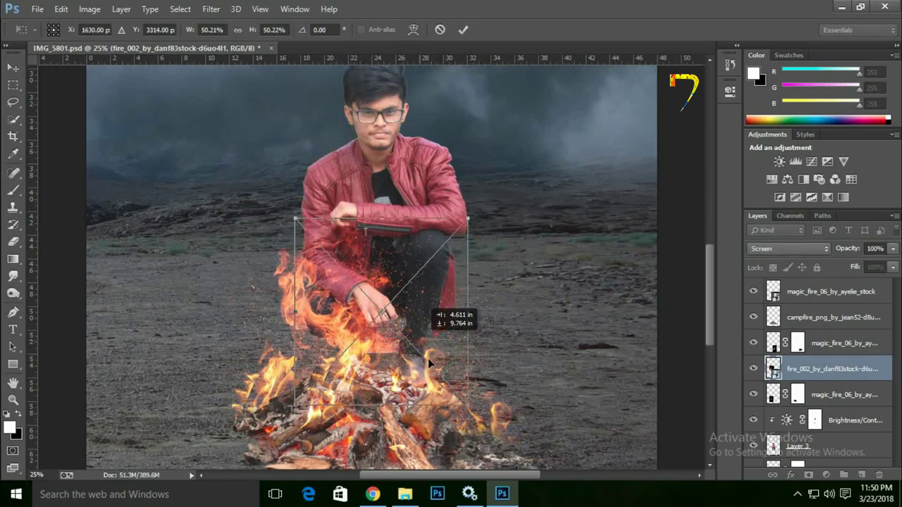
key(Return)
key(b)
Step: Move fire_002 to the top of the layer stack and settle the flames over the logs
drag(807, 289, 811, 286)
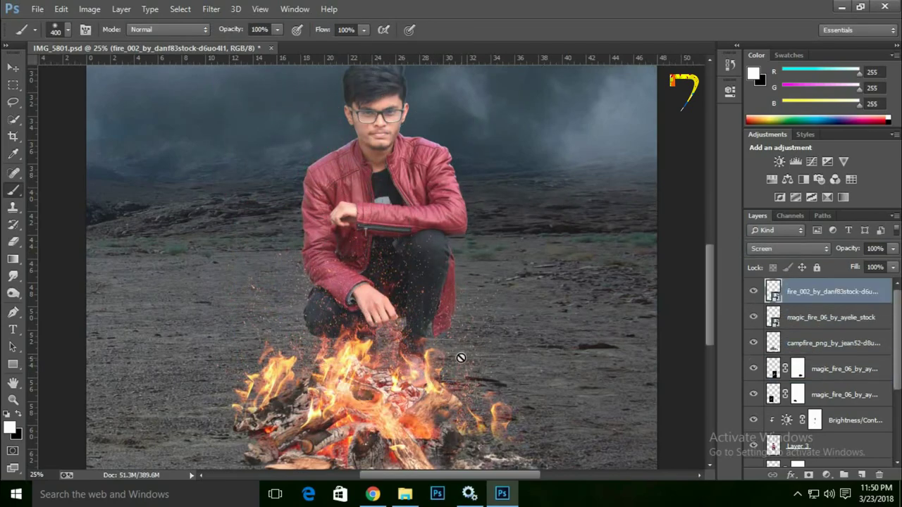
click(499, 371)
click(430, 200)
click(13, 67)
drag(377, 403, 403, 428)
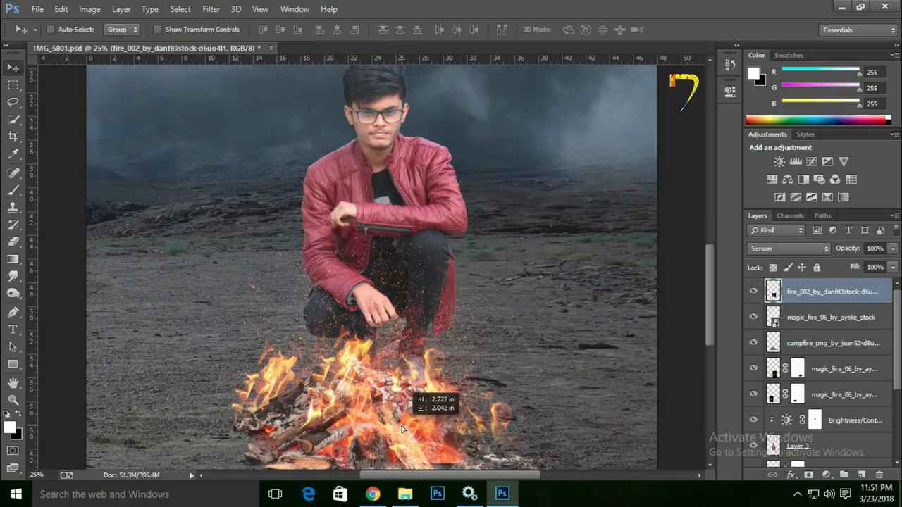
key(ctrl+0)
mouse_move(403, 428)
mouse_down()
mouse_move(444, 433)
mouse_move(548, 303)
mouse_move(818, 342)
mouse_up()
Step: Add a layer mask to fire_002 and brush away its hard bottom edge
right_click(806, 298)
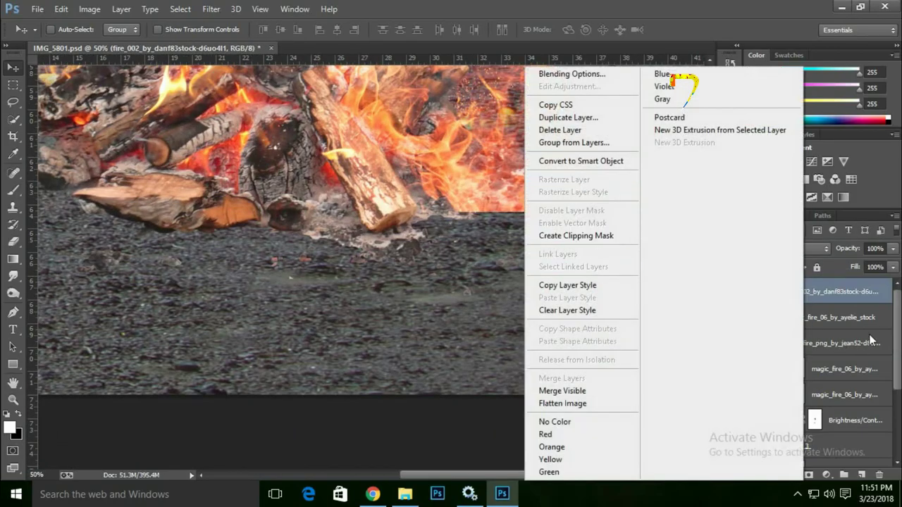
click(840, 319)
click(809, 476)
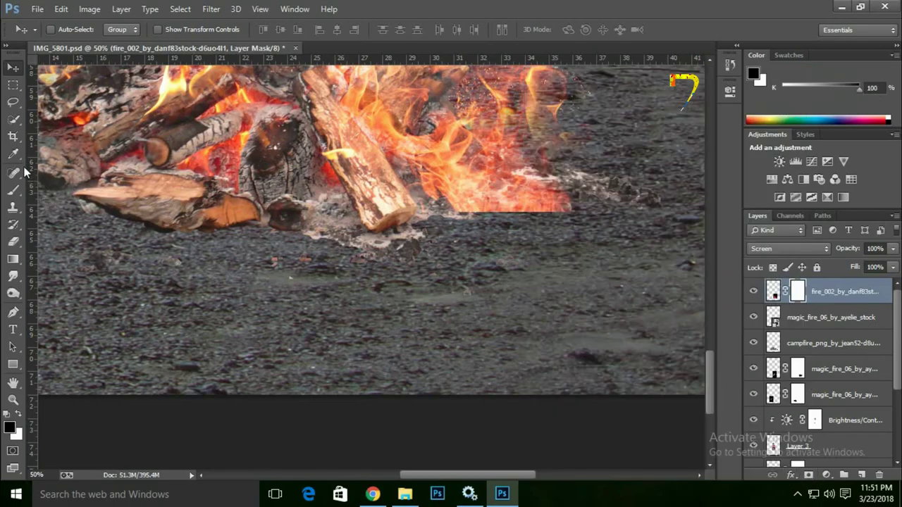
click(13, 189)
drag(437, 201, 563, 196)
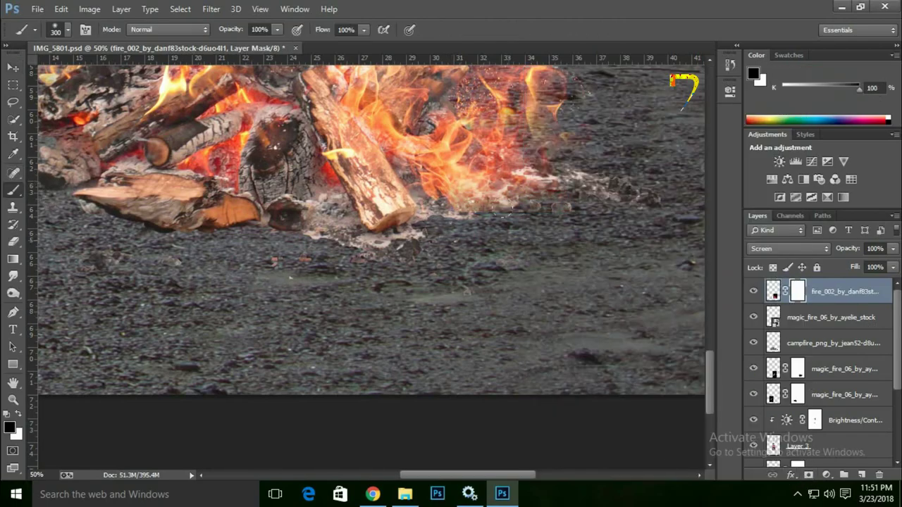
key(ctrl+0)
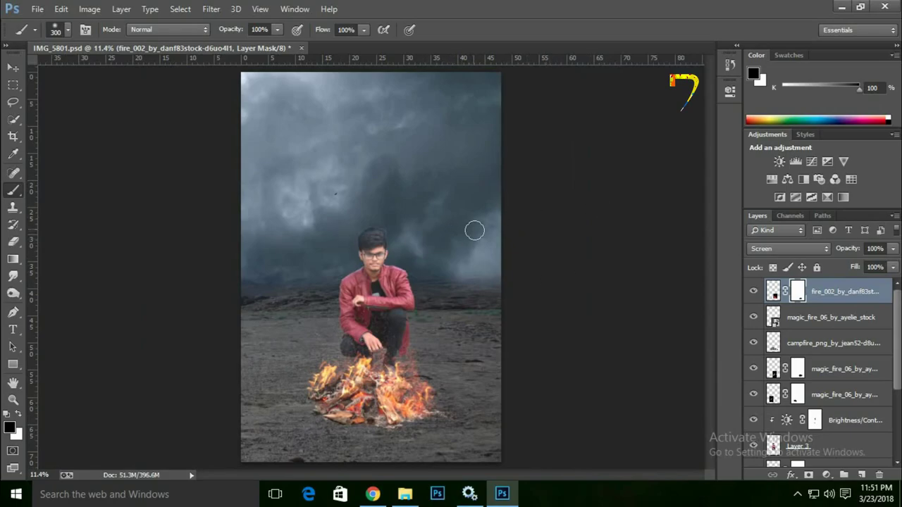
Step: Zoom in on the man and fire, then fit the composition to check the blend
click(12, 399)
drag(378, 249, 476, 261)
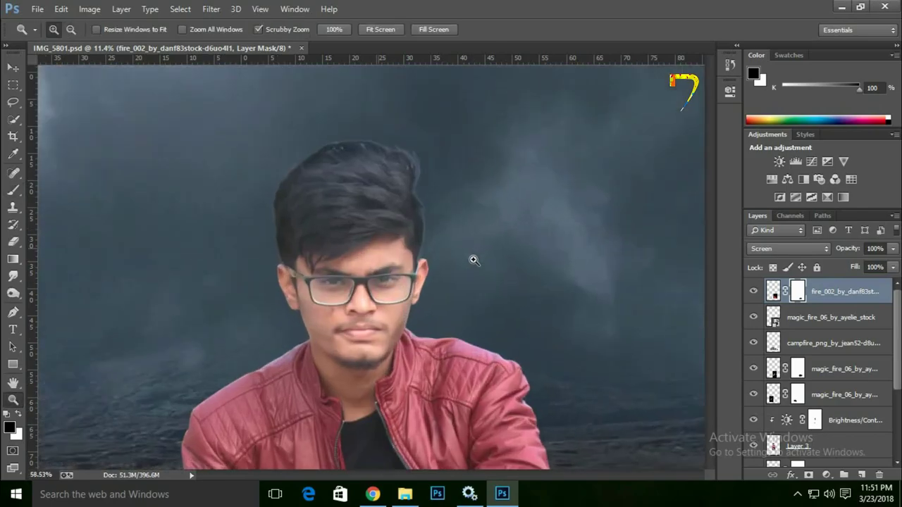
alt+click(475, 261)
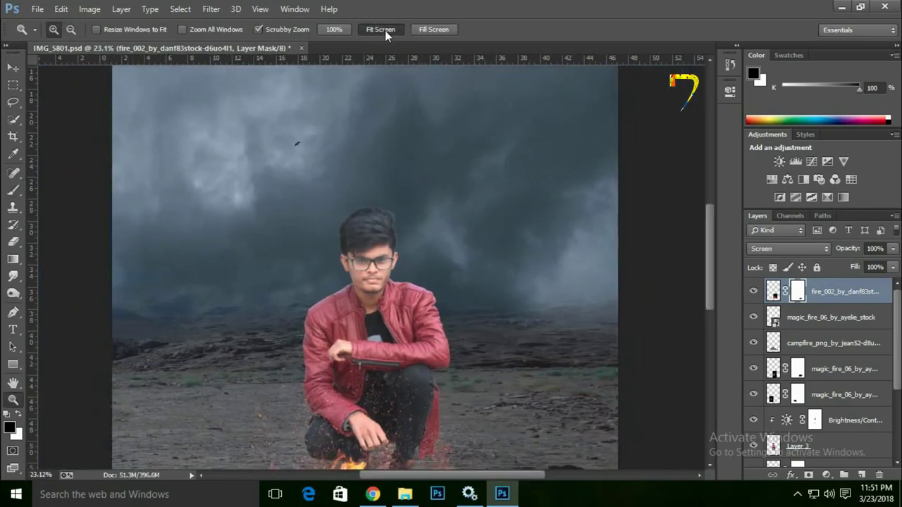
click(380, 29)
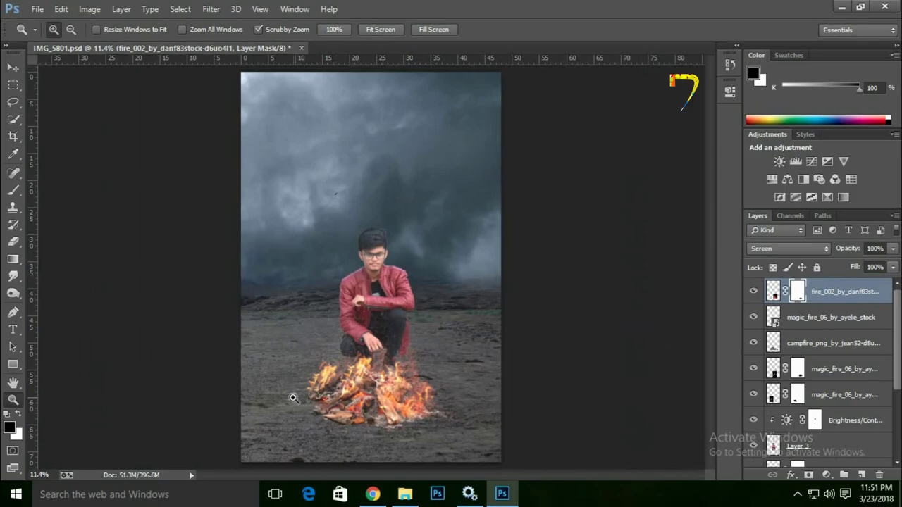
drag(353, 348, 376, 311)
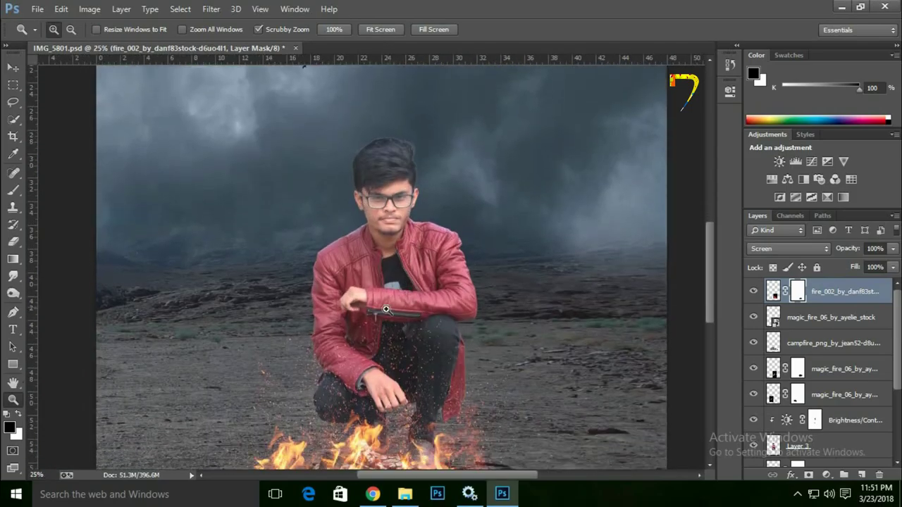
scroll(376, 312, down, 2)
scroll(359, 318, down, 1)
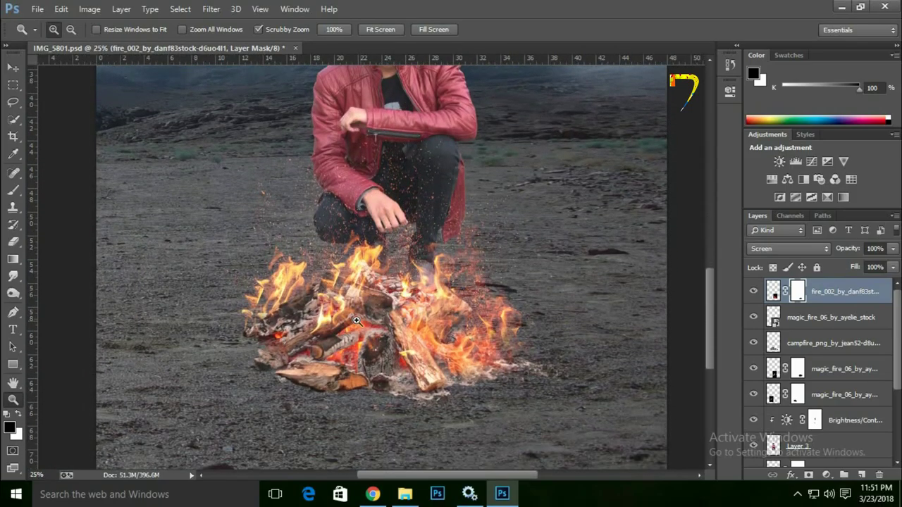
click(374, 31)
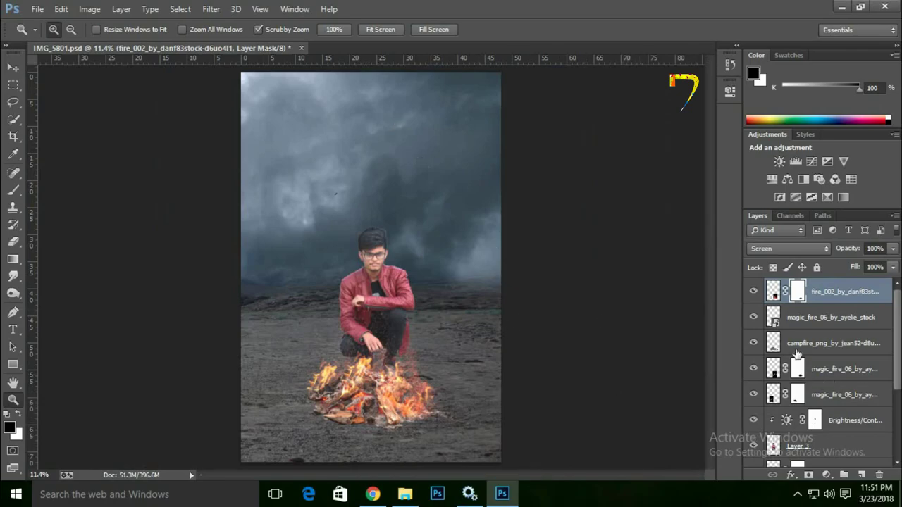
scroll(789, 344, down, 2)
scroll(804, 367, down, 3)
scroll(814, 405, up, 1)
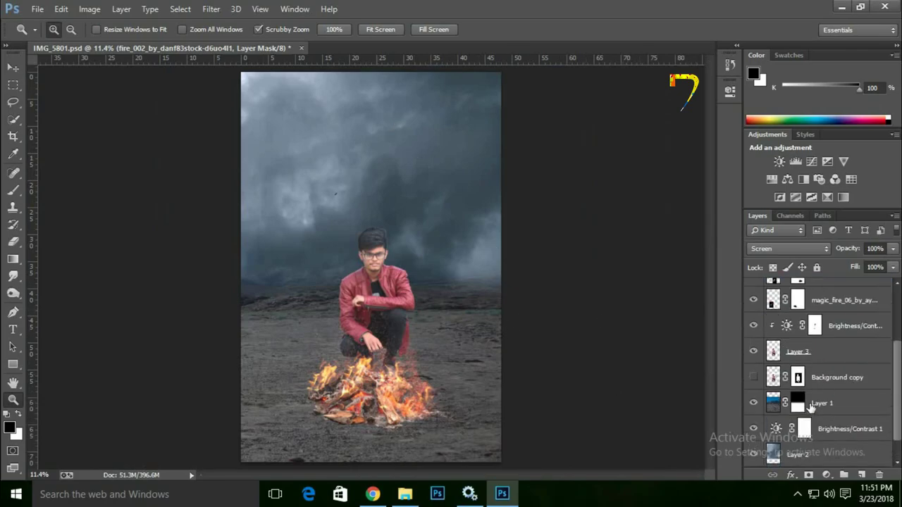
scroll(825, 398, down, 1)
Step: Commit a crop to delete hidden pixels outside the canvas
click(13, 136)
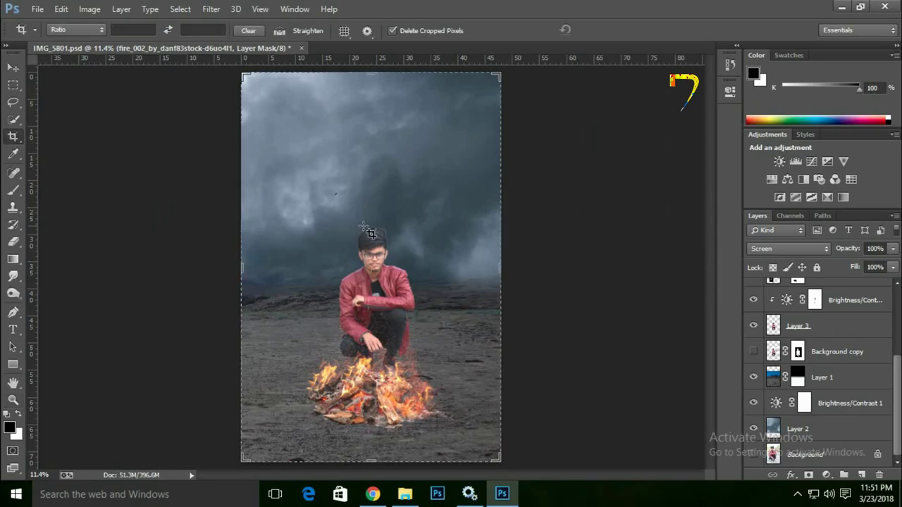
key(Return)
scroll(835, 379, down, 3)
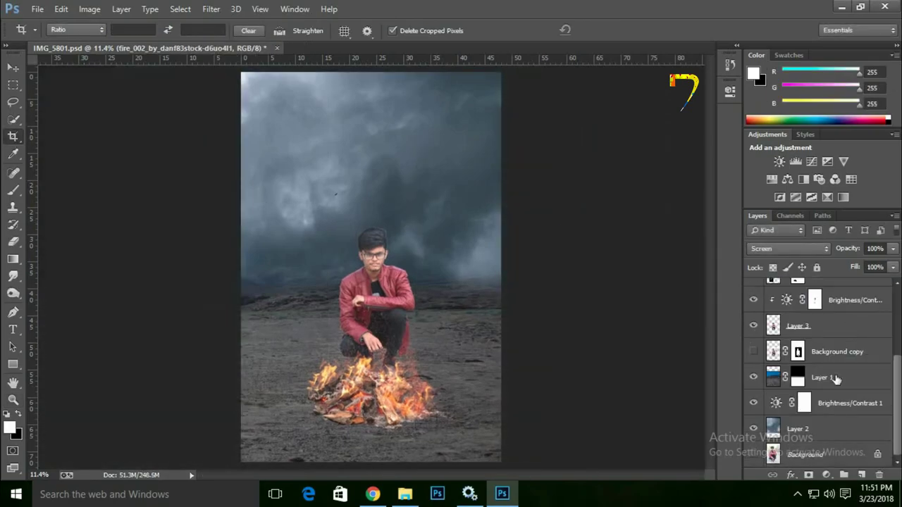
Step: Warm Layer 2 with the Camera Raw Filter's Temperature slider
click(810, 428)
click(208, 10)
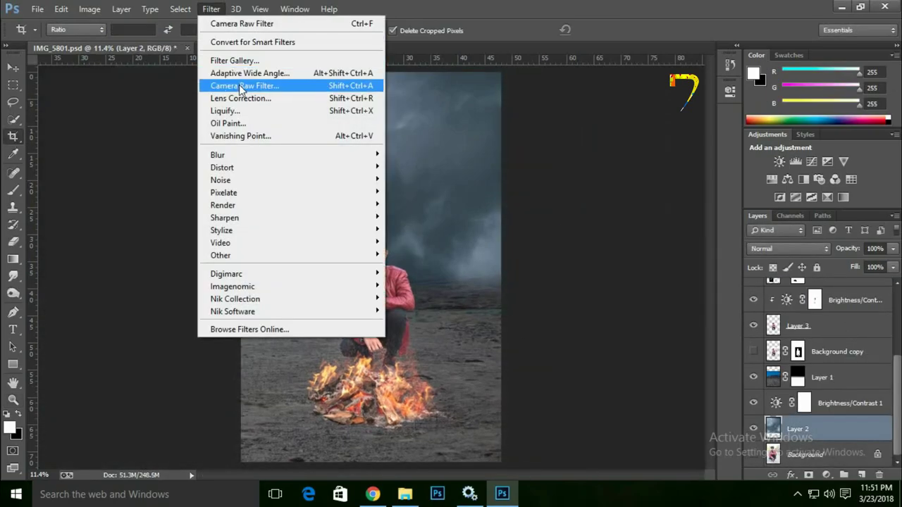
click(239, 84)
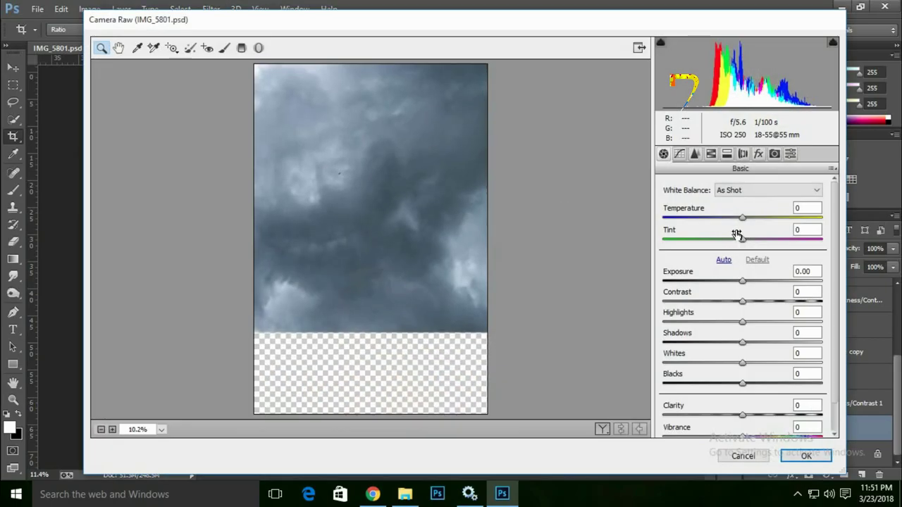
mouse_move(742, 217)
mouse_down()
mouse_move(767, 219)
mouse_move(721, 240)
mouse_move(751, 243)
mouse_up()
text(-1)
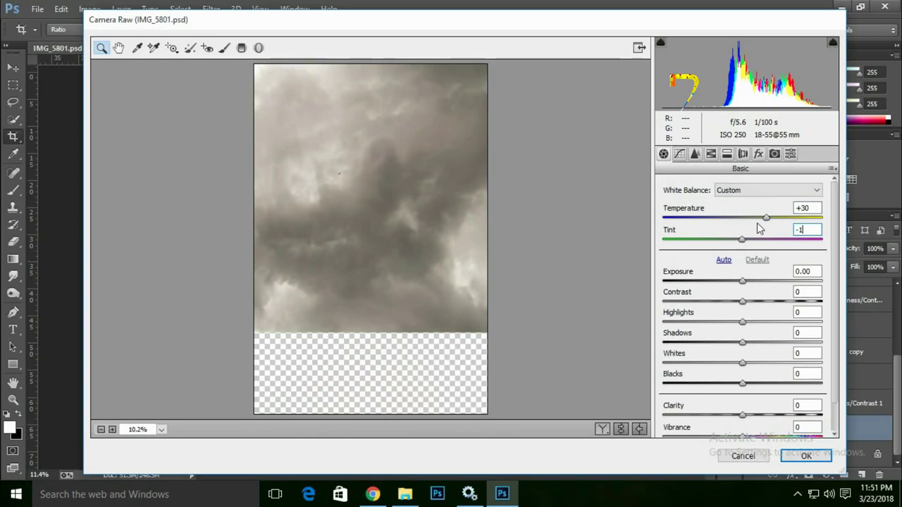
click(811, 457)
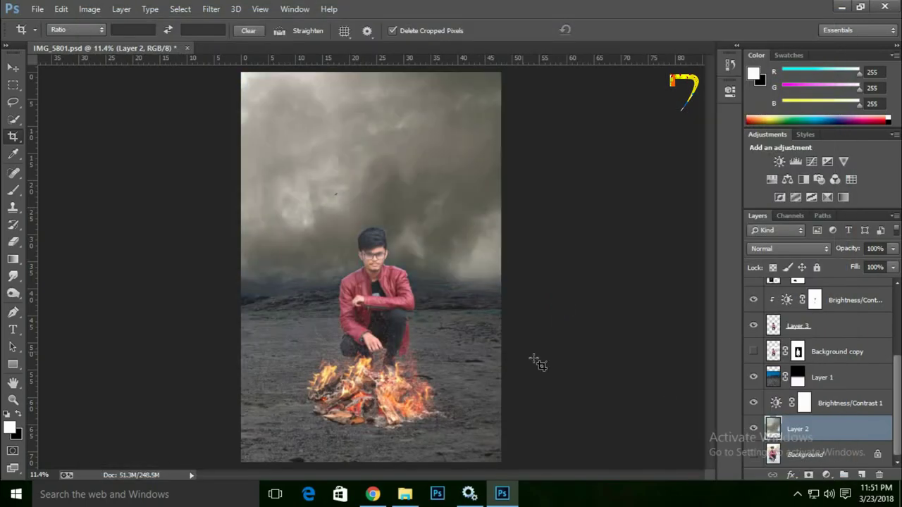
Step: Select Layer 1, add a new layer, and merge them into Layer 4
scroll(846, 380, up, 2)
scroll(844, 389, down, 1)
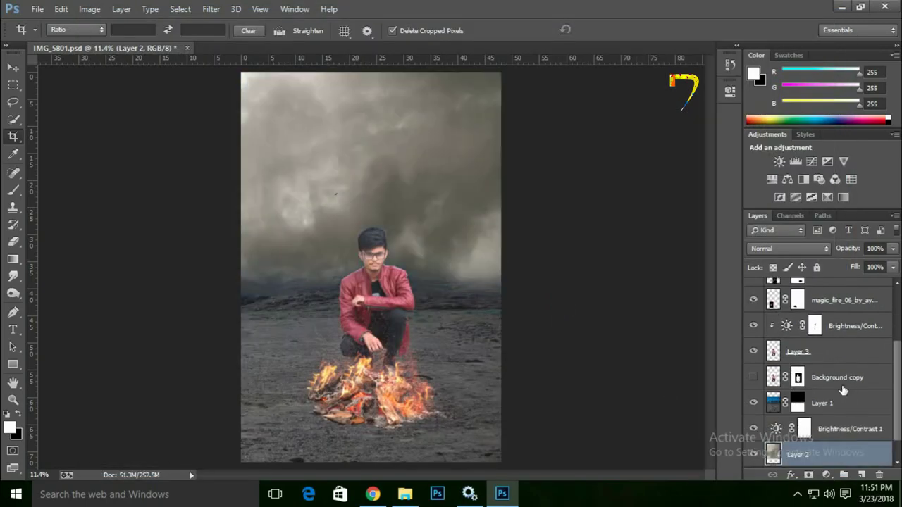
click(838, 400)
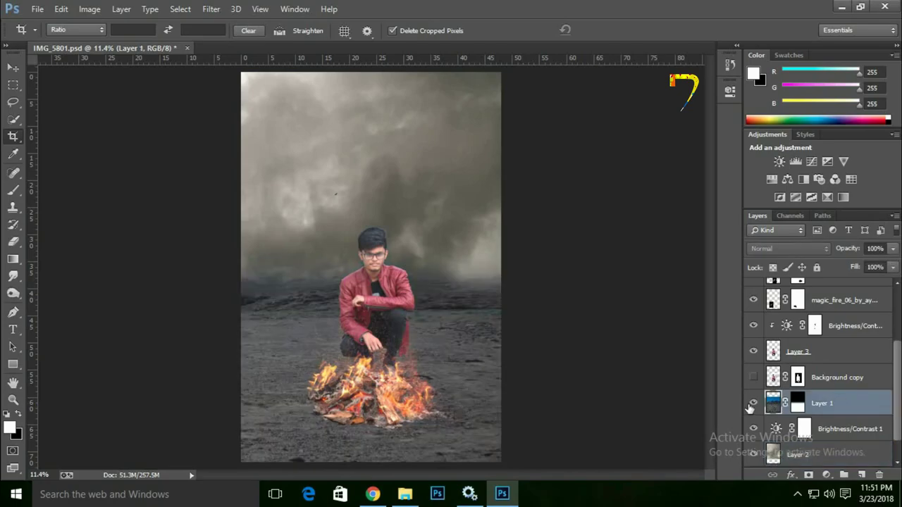
scroll(816, 441, down, 1)
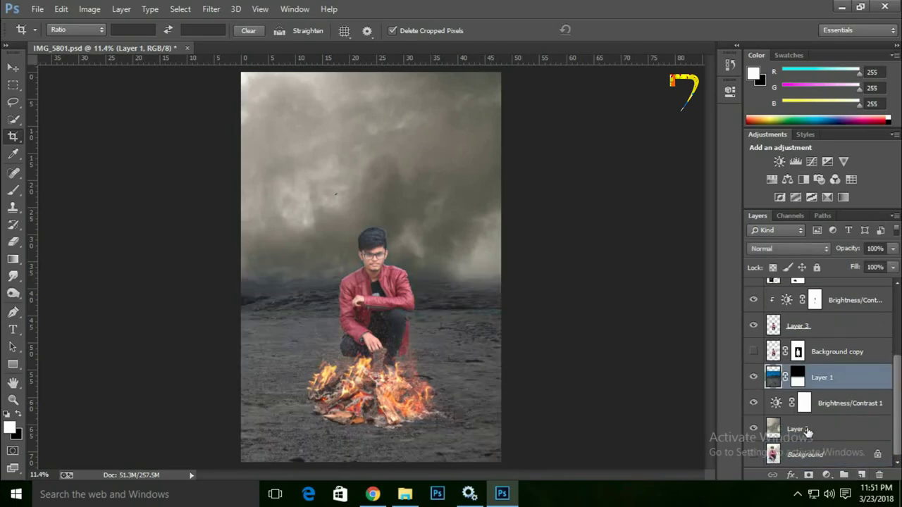
click(754, 378)
click(754, 378)
click(864, 474)
shift+click(839, 403)
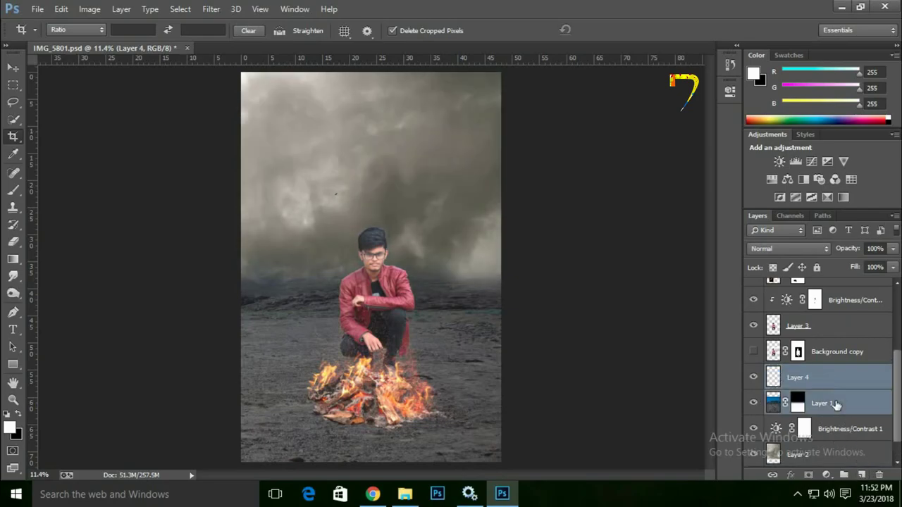
right_click(842, 394)
click(592, 382)
Step: Warm the merged ground layer to a sandy tone with Camera Raw Temperature +20
click(211, 9)
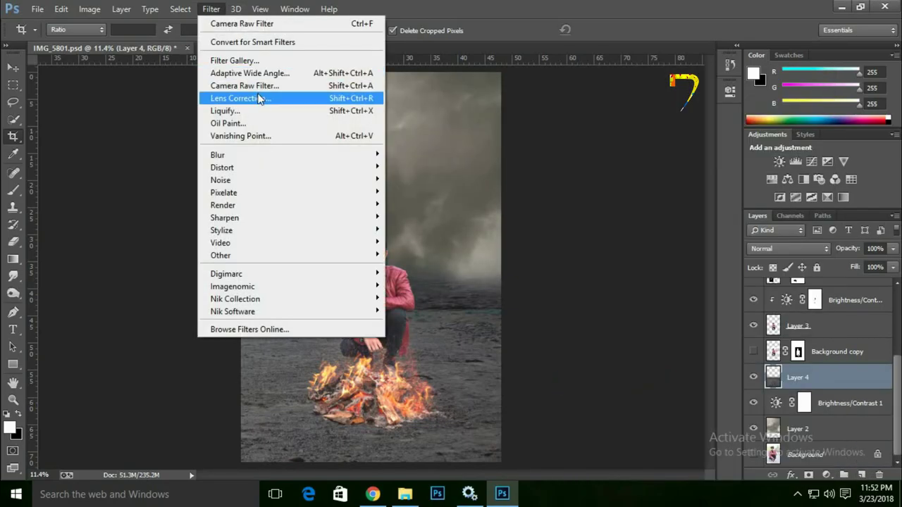
click(331, 86)
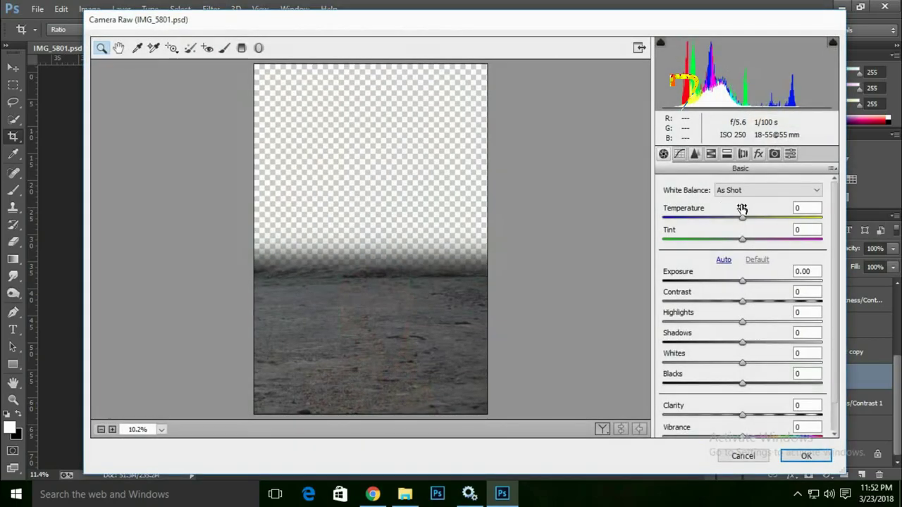
drag(742, 217, 763, 217)
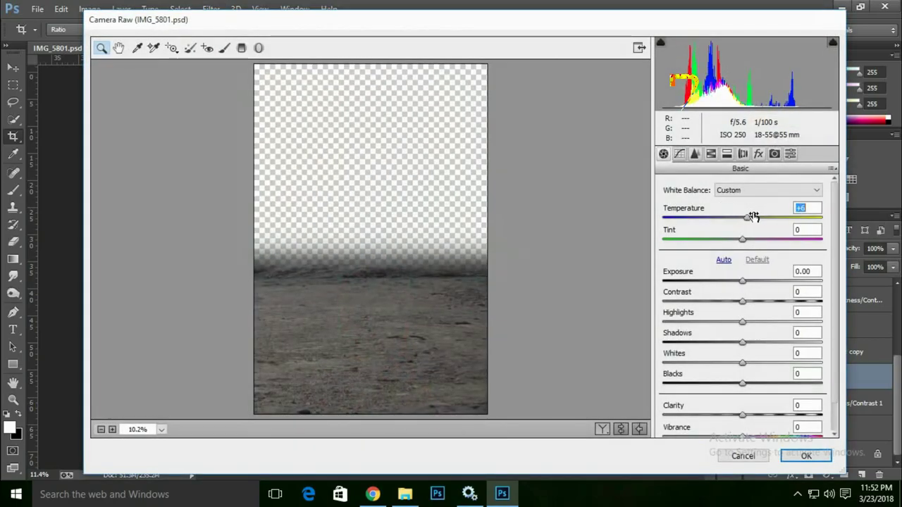
click(805, 456)
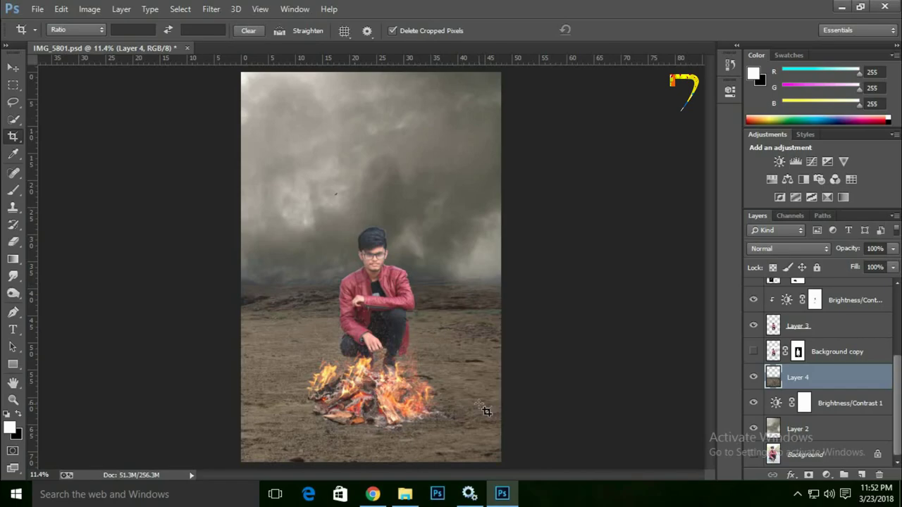
Step: Stamp all visible layers into a new Layer 5 and convert it to a smart object
scroll(446, 370, up, 4)
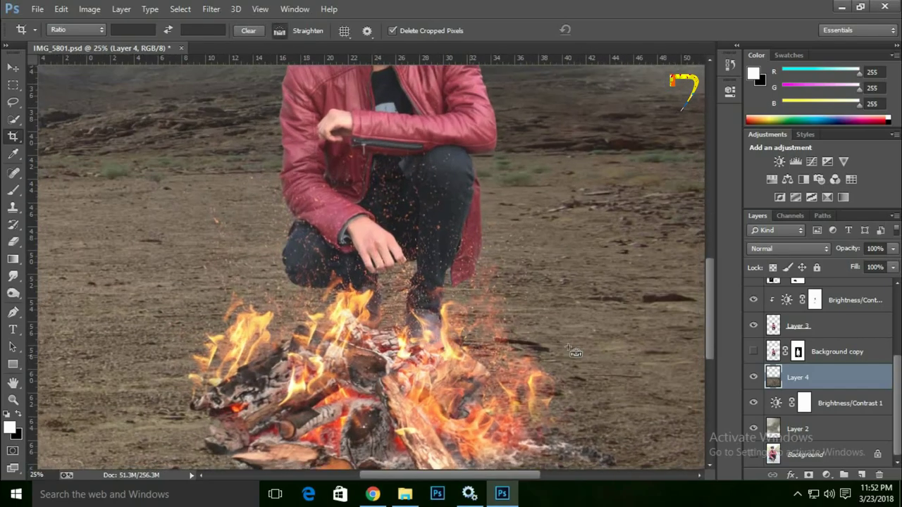
scroll(585, 330, down, 4)
scroll(808, 310, up, 3)
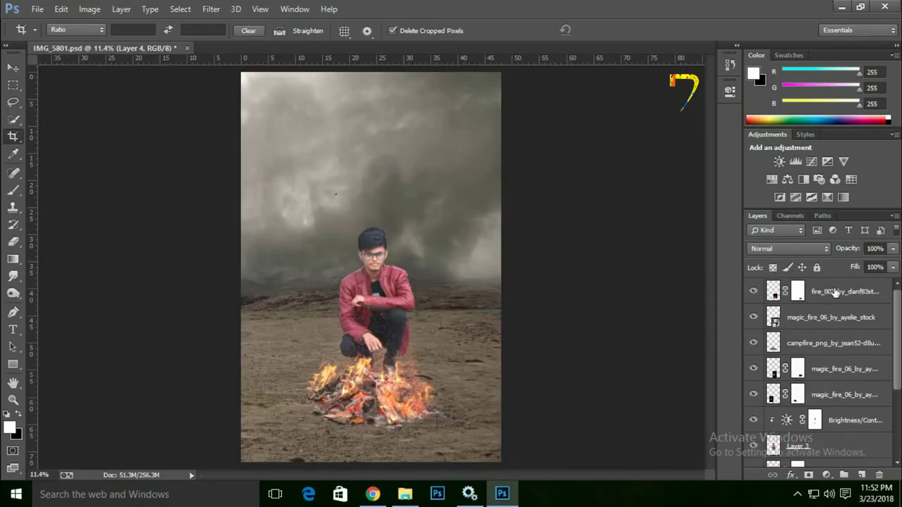
click(835, 293)
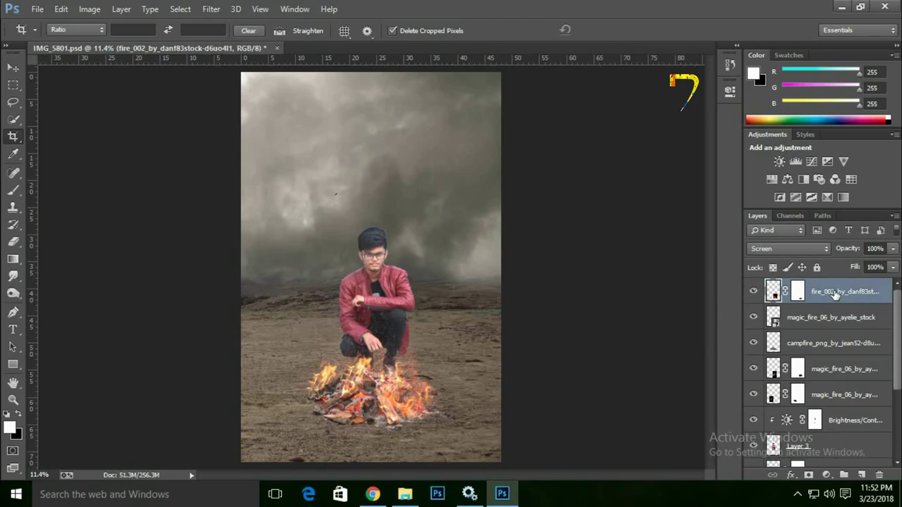
key(ctrl+shift+alt+e)
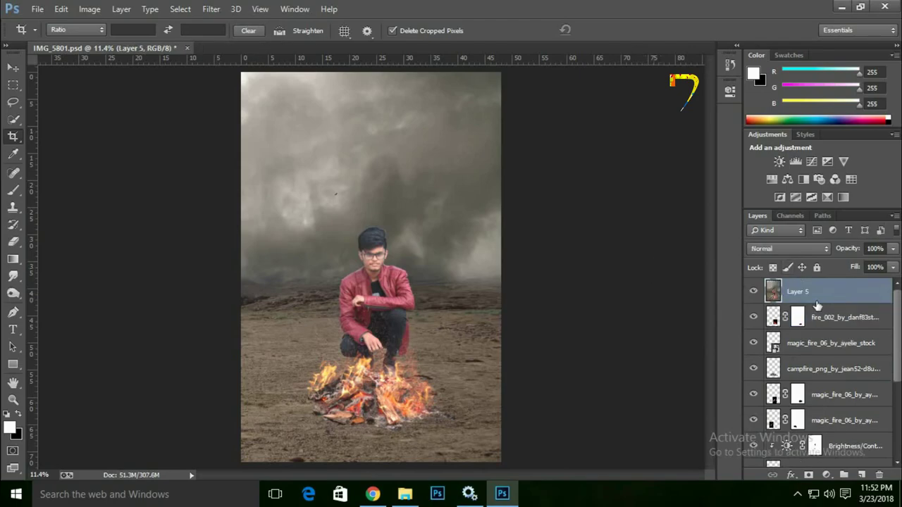
right_click(817, 303)
click(589, 163)
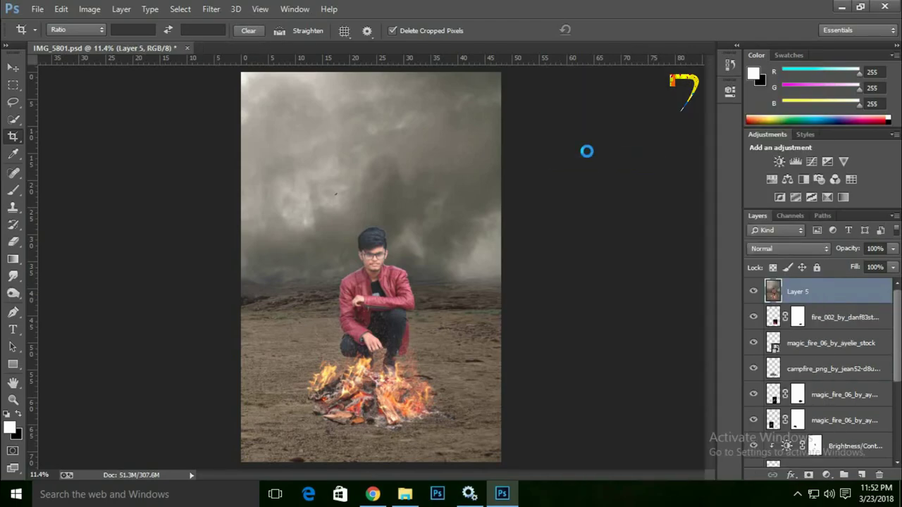
Step: Open the Camera Raw Filter on Layer 5 with the whole image fitted in the preview
click(211, 8)
click(251, 85)
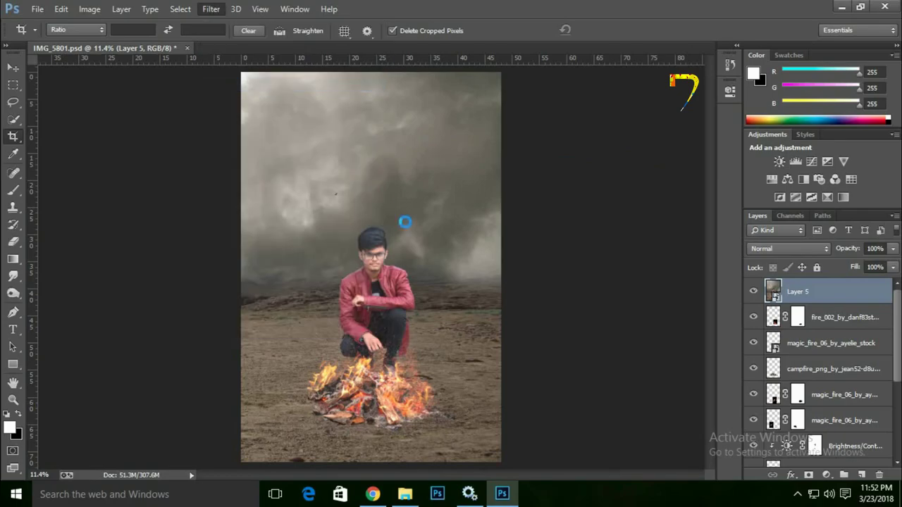
scroll(237, 396, up, 5)
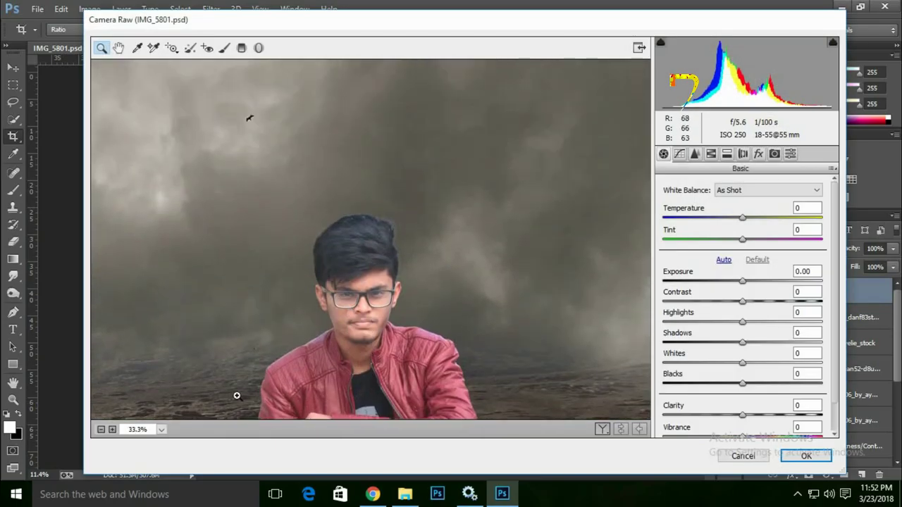
click(161, 429)
click(141, 415)
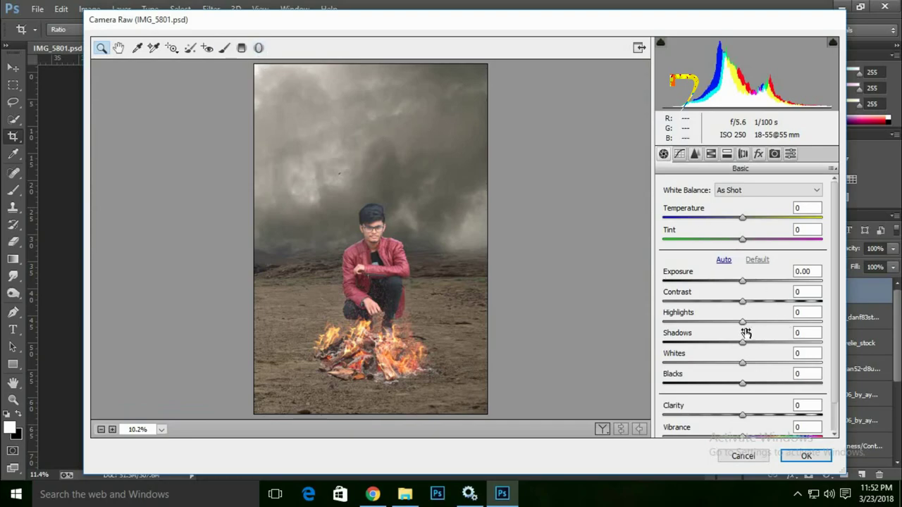
Step: Lift Shadows to +78 in Camera Raw, with a first small Whites reduction
mouse_move(746, 332)
mouse_down()
mouse_move(759, 338)
mouse_move(695, 383)
mouse_up()
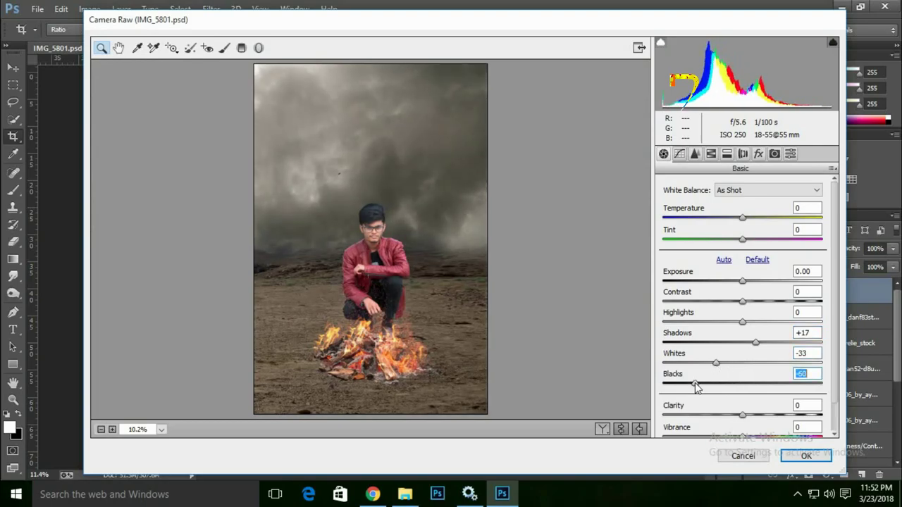
text(0)
click(731, 364)
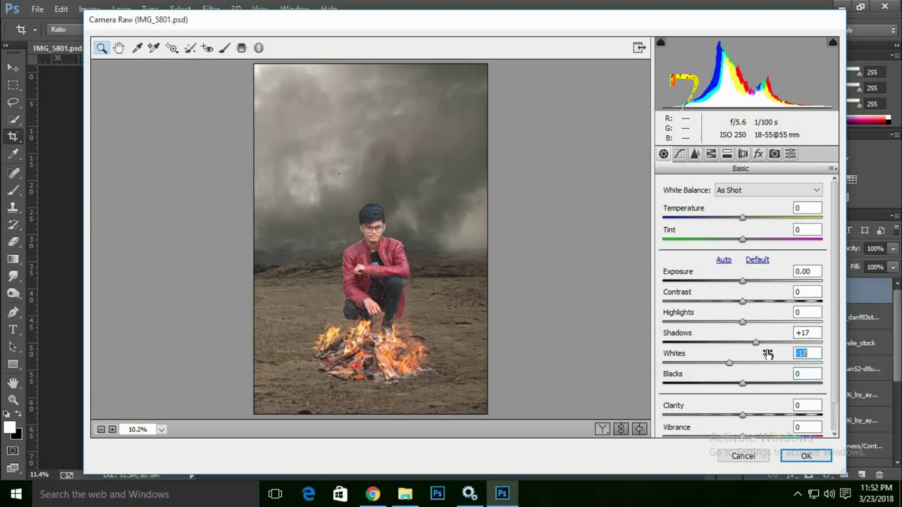
text(0)
click(803, 333)
text(78)
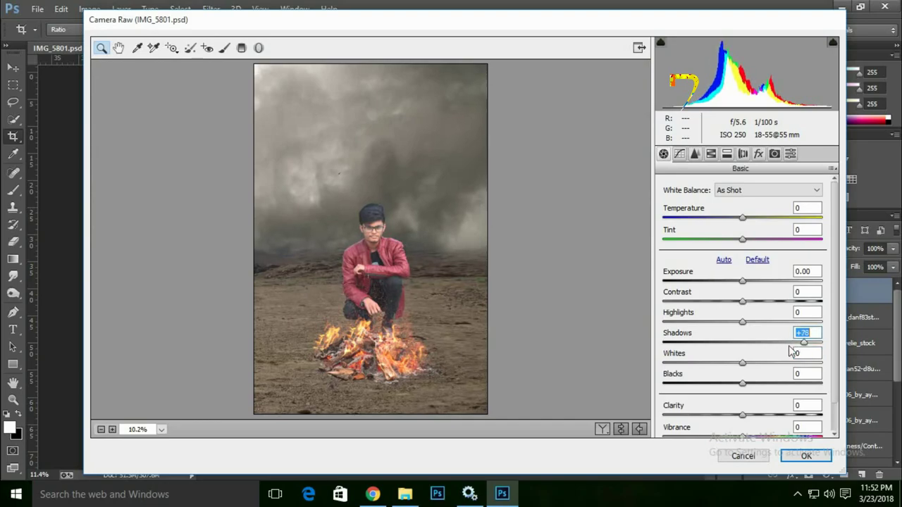
key(Tab)
Step: Set Whites to -20, Blacks to -18 and Exposure to -0.30
click(726, 364)
drag(742, 382, 701, 384)
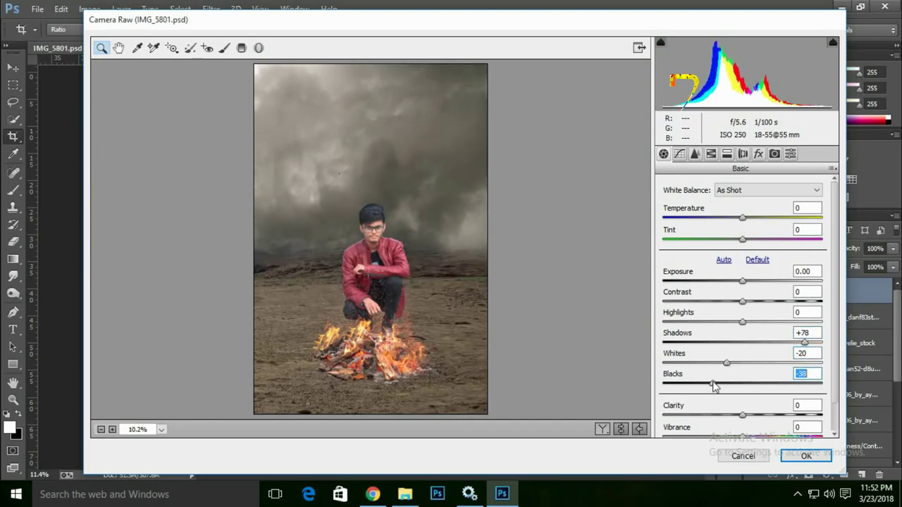
text(0)
click(730, 384)
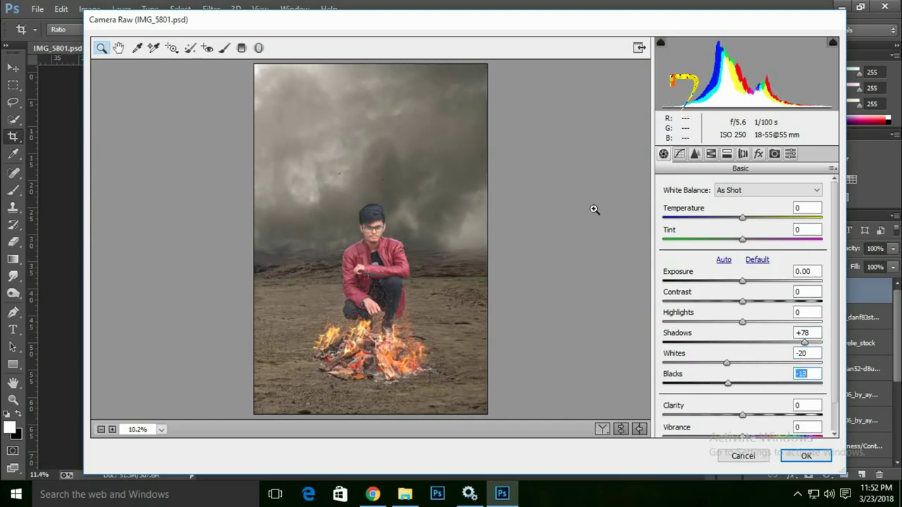
click(738, 281)
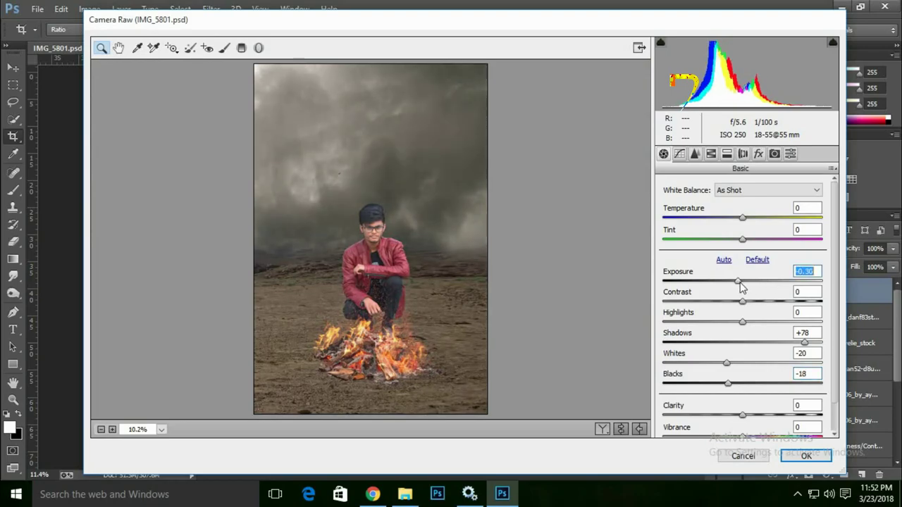
Step: Zoom the Camera Raw preview in on the man's face, then fit the whole image again
click(391, 293)
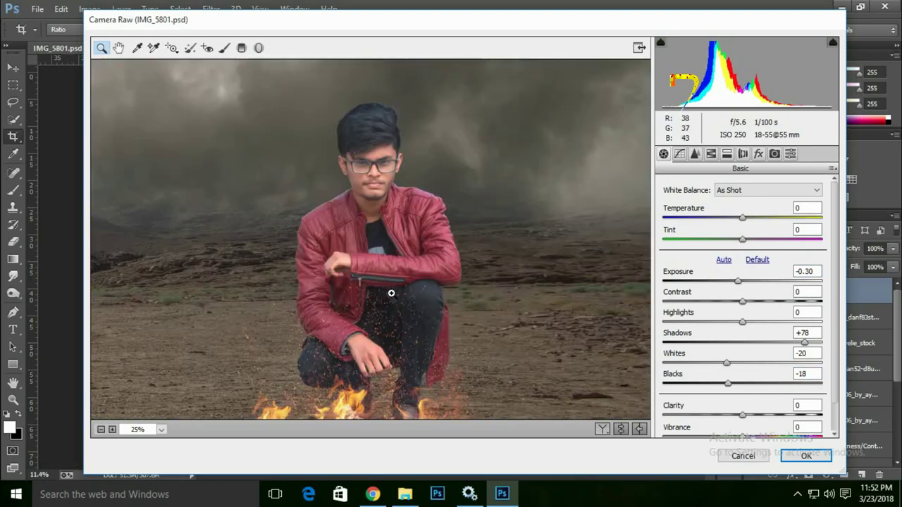
click(141, 429)
click(145, 413)
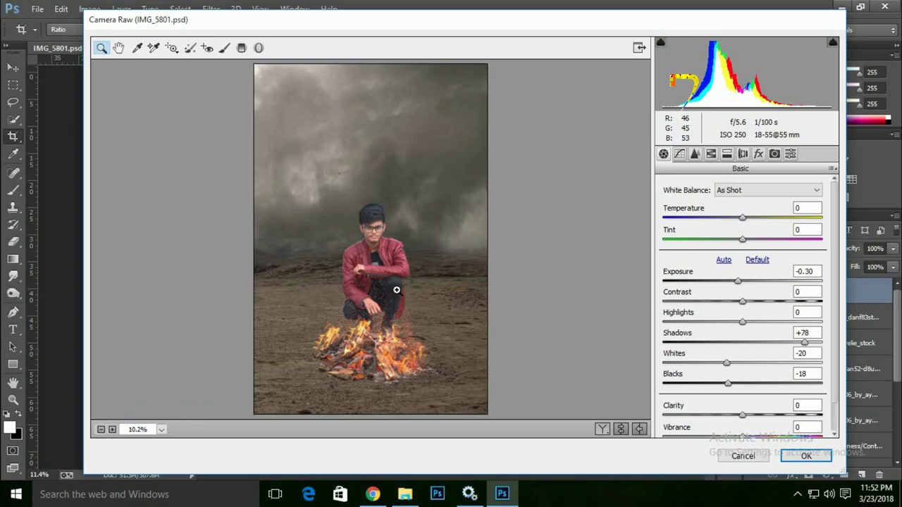
click(401, 247)
click(357, 244)
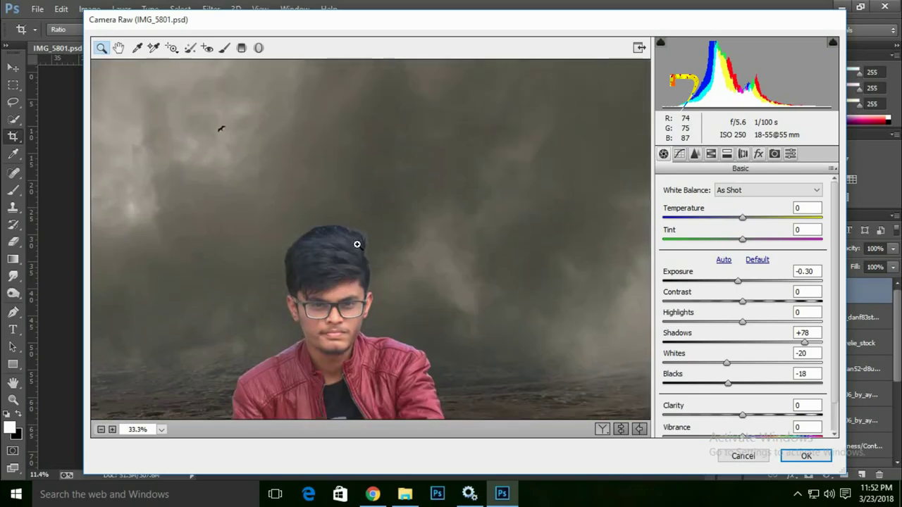
click(334, 291)
click(161, 430)
click(161, 413)
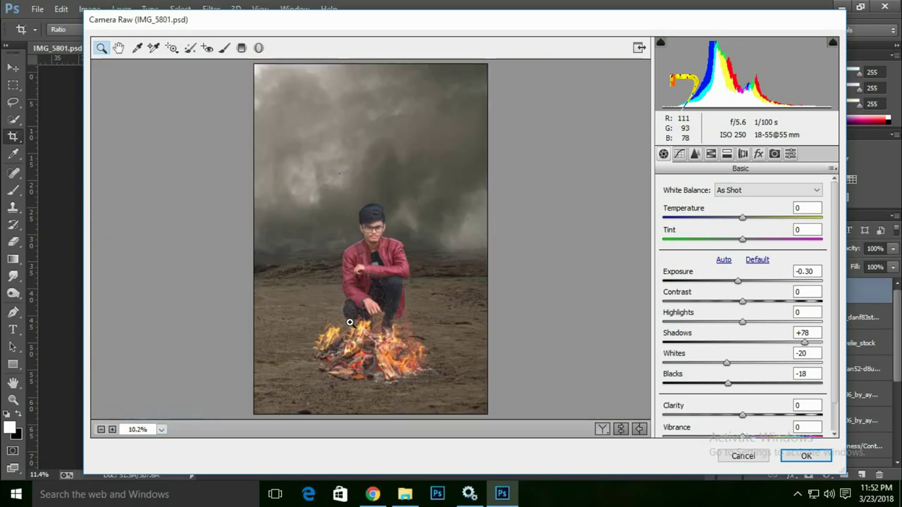
Step: Inspect the man's face up close in Camera Raw, then fit the image in view and close the dialog
click(354, 244)
click(373, 249)
click(385, 246)
click(380, 334)
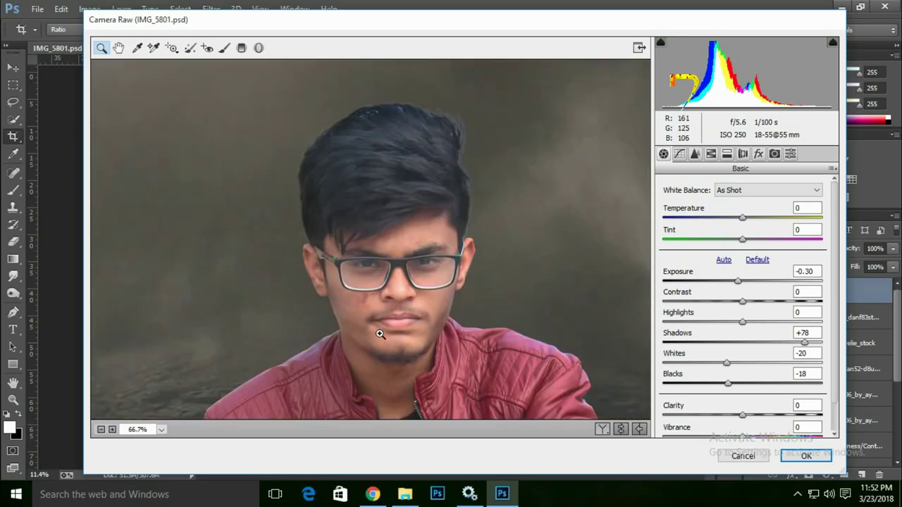
scroll(380, 334, down, 3)
click(162, 429)
click(163, 412)
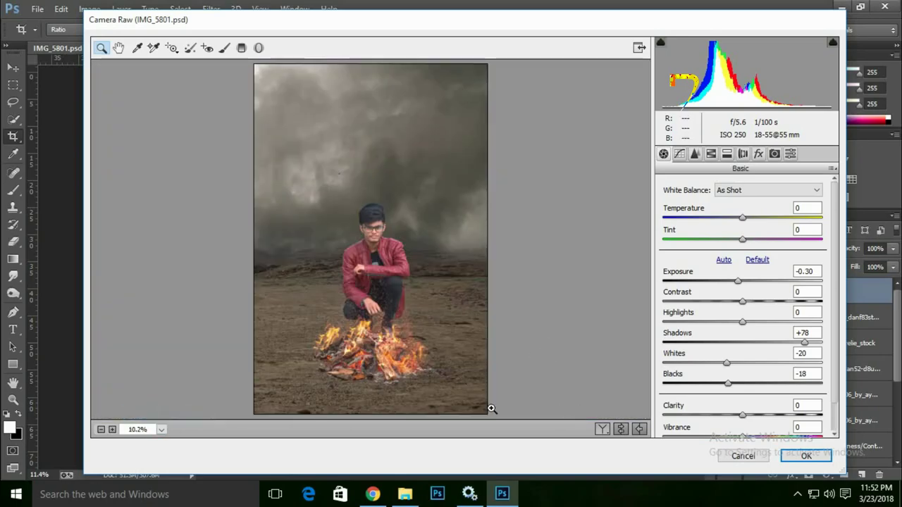
click(744, 457)
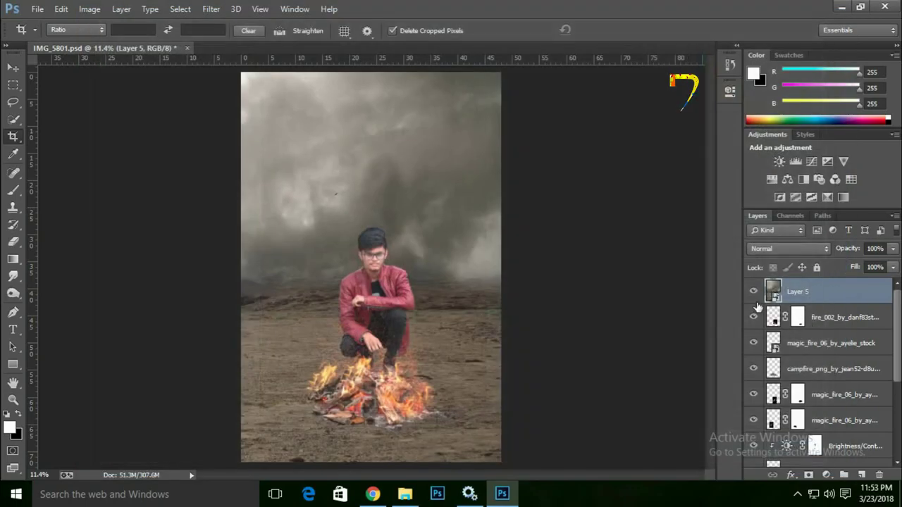
Step: Delete Layer 5 and select the campfire_png and magic_fire_06 fire layers together
key(Delete)
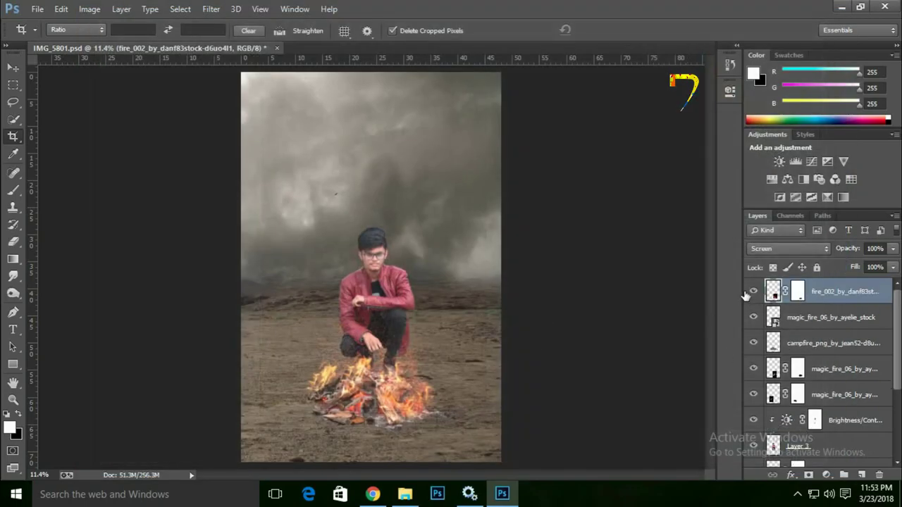
shift+click(844, 343)
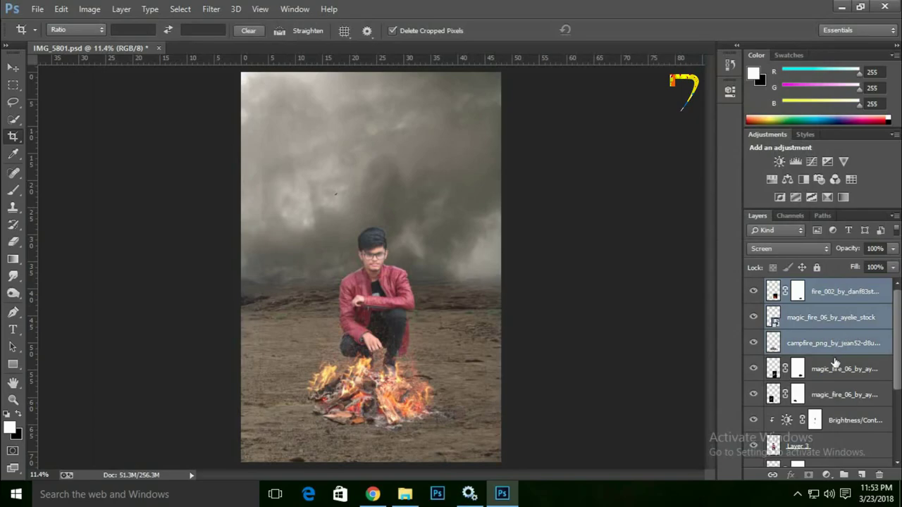
shift+click(836, 365)
shift+click(837, 394)
shift+click(839, 418)
scroll(829, 386, down, 2)
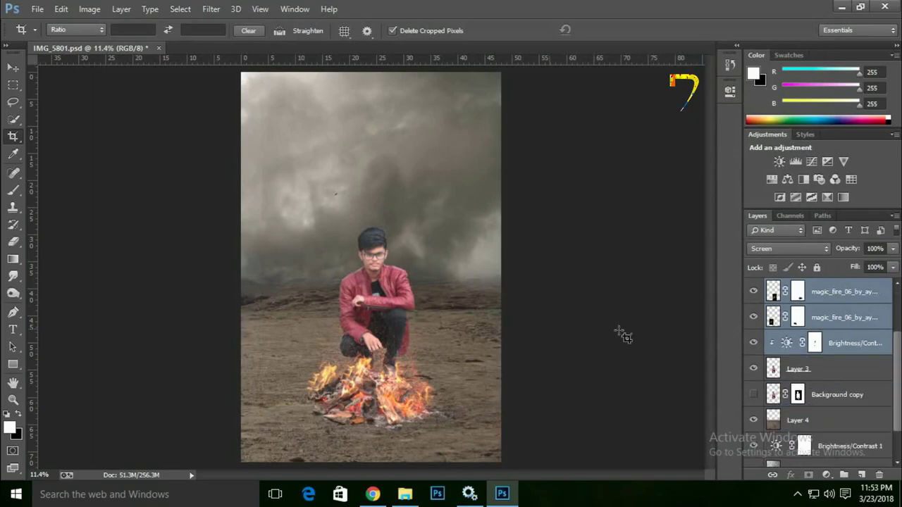
ctrl+click(839, 345)
Step: Nudge the selected fire layers slightly and float the document in its own window
click(12, 68)
mouse_move(406, 282)
mouse_down()
mouse_move(412, 313)
mouse_move(418, 300)
mouse_move(407, 299)
mouse_up()
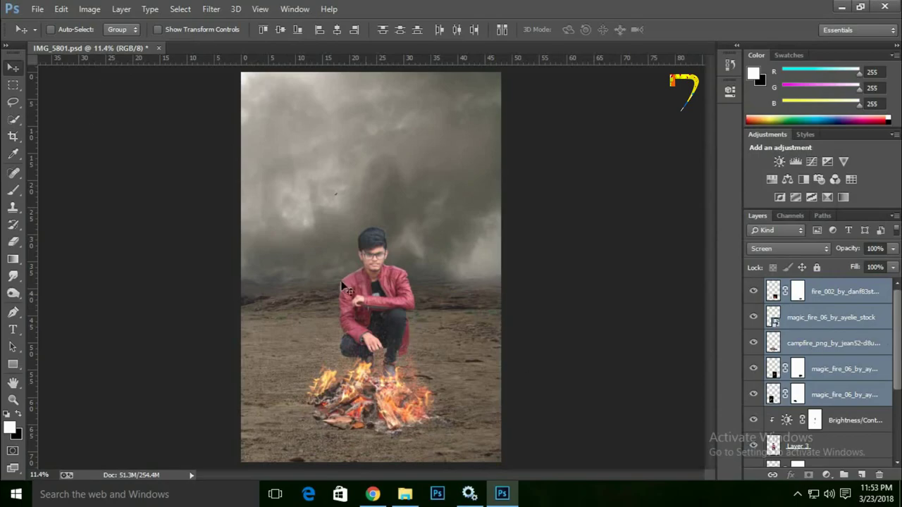
drag(121, 47, 170, 48)
Step: Begin placing the magic_fire image as an embedded layer, then cancel the placement
click(37, 8)
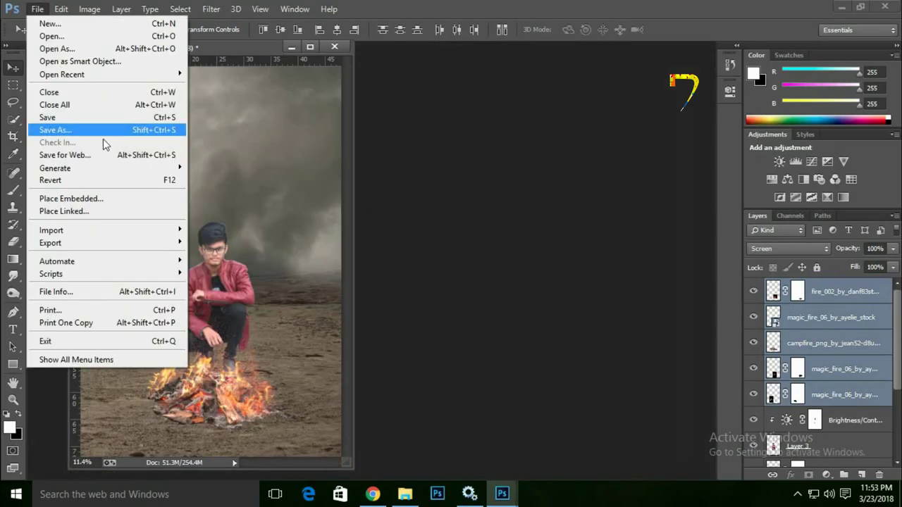
click(84, 198)
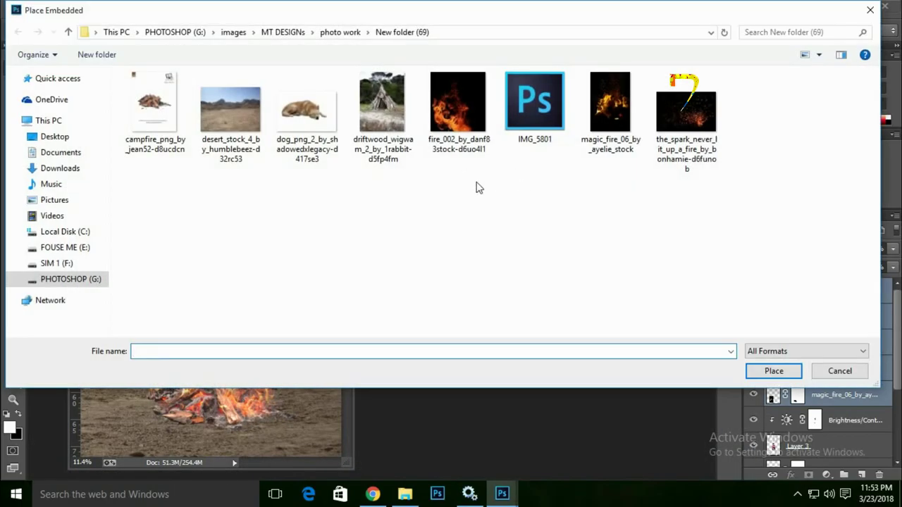
double_click(610, 113)
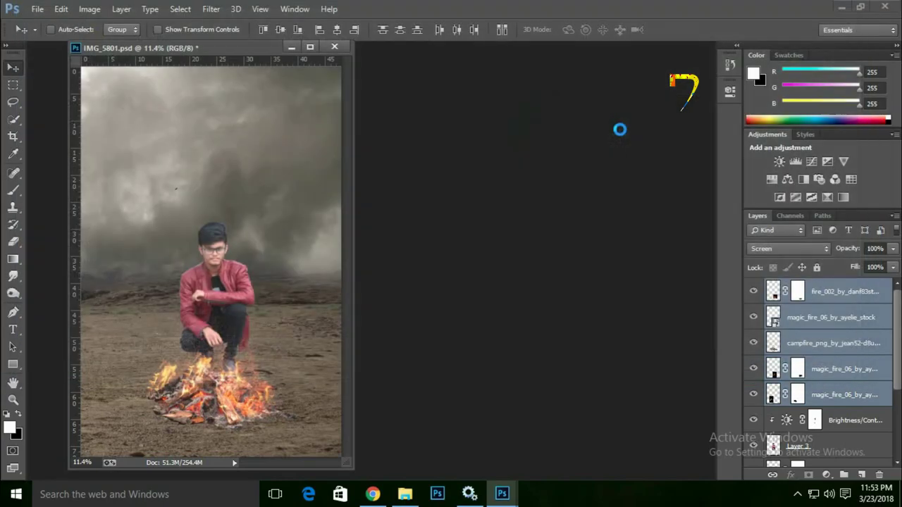
key(Escape)
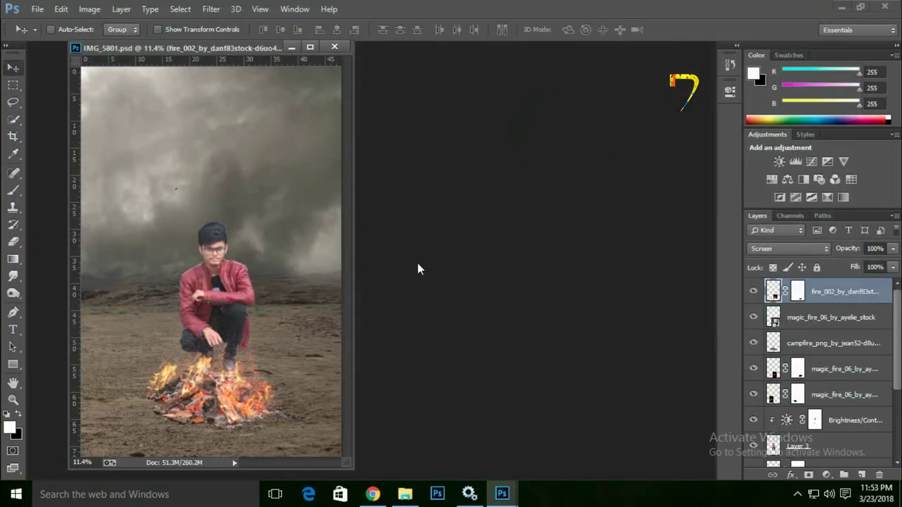
Step: Place wood-fired-oven-1960099 from E: > DOWN > New folder (11) as an embedded layer
click(39, 9)
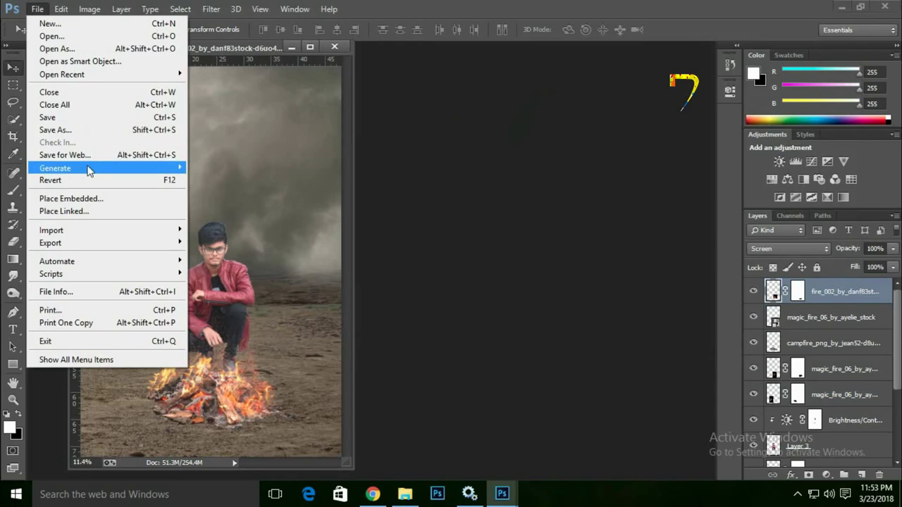
click(106, 200)
click(65, 247)
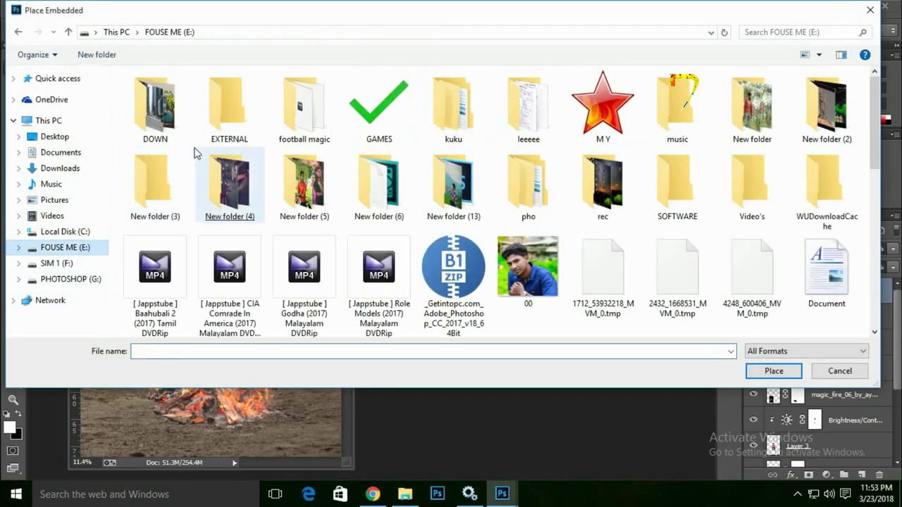
double_click(155, 106)
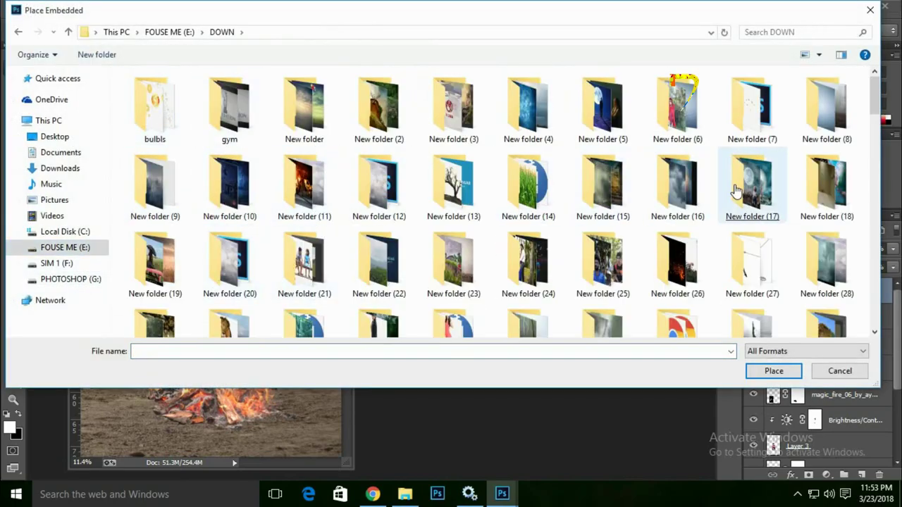
double_click(296, 190)
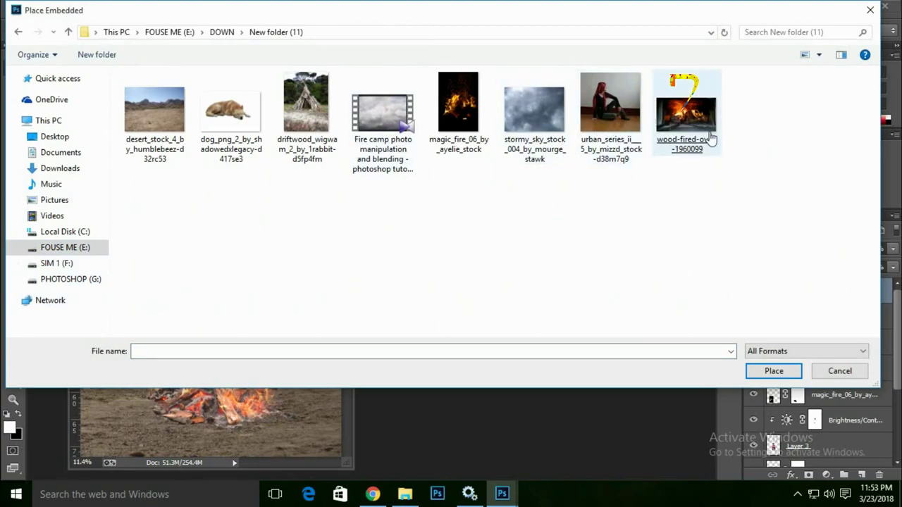
double_click(685, 116)
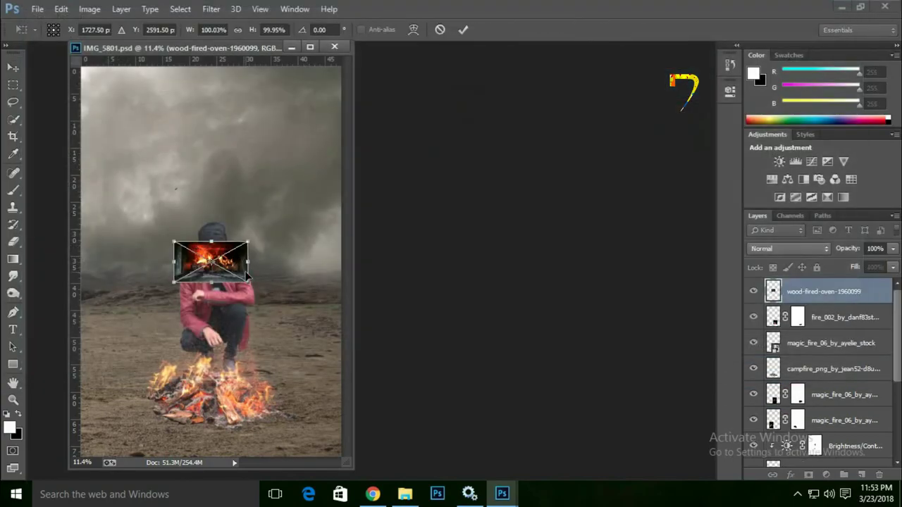
Step: Scale up and commit the oven image, redock the document, and move the oven over the campfire
drag(247, 281, 347, 382)
key(Return)
drag(232, 47, 289, 49)
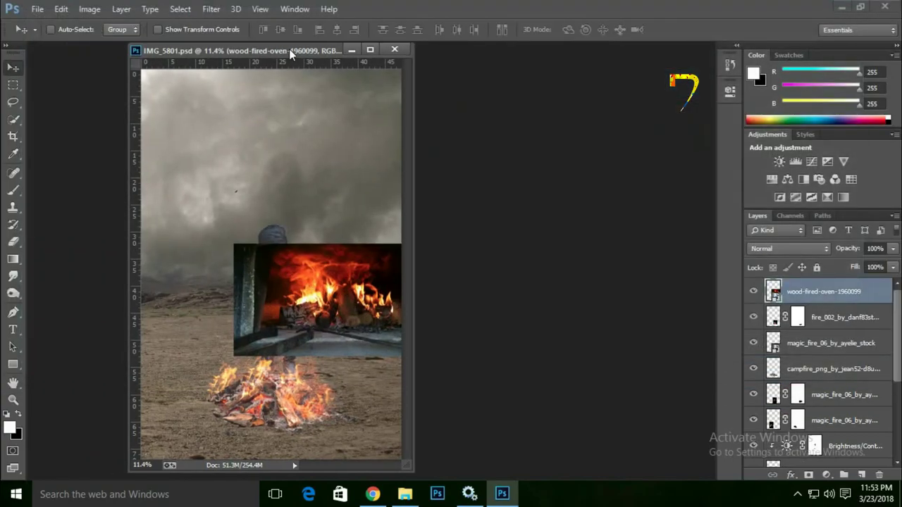
click(427, 289)
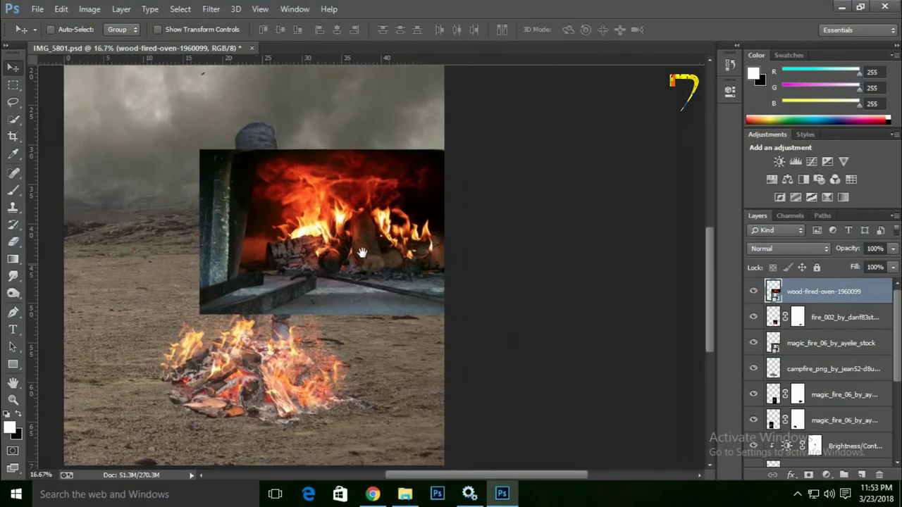
click(365, 291)
drag(389, 294, 331, 310)
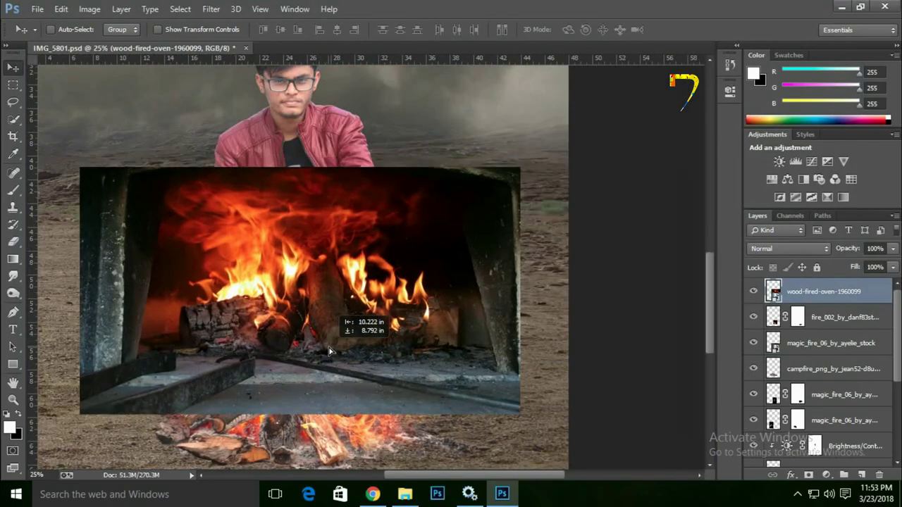
Step: Rasterize the oven layer and add a layer mask to it
click(13, 240)
click(56, 239)
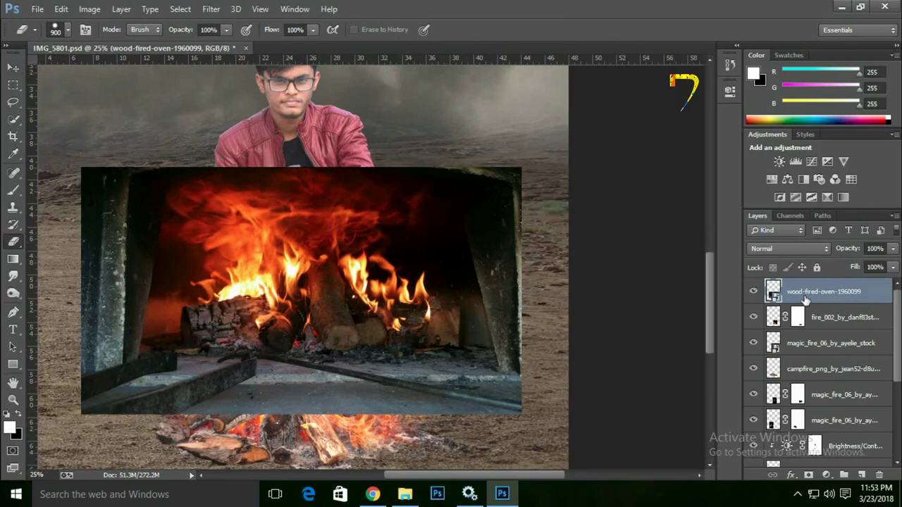
right_click(805, 300)
click(567, 198)
click(811, 475)
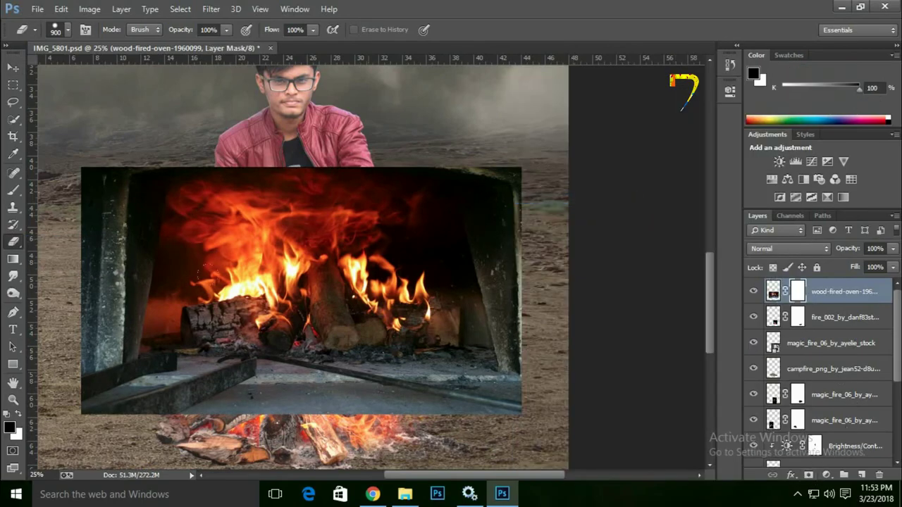
Step: Paint black in the mask to hide the oven's lower part, revealing the campfire
click(13, 191)
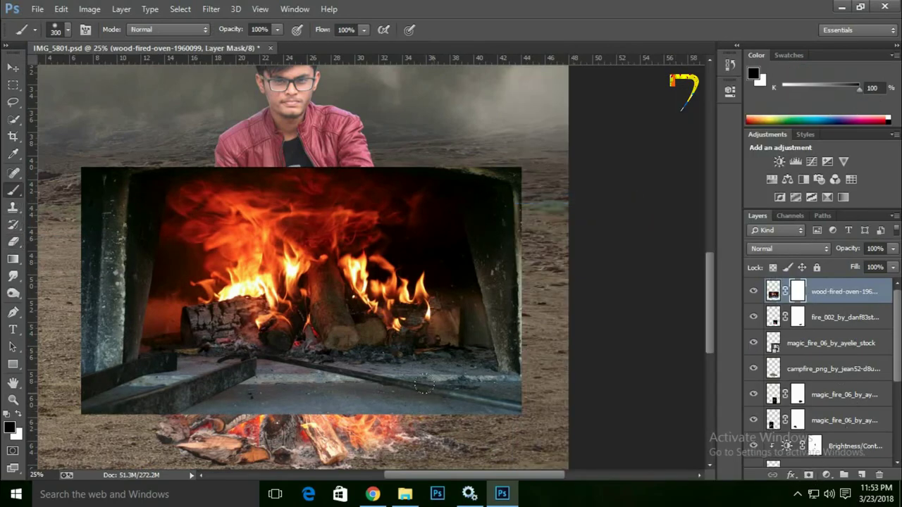
mouse_move(423, 385)
mouse_down()
mouse_move(458, 394)
mouse_move(370, 399)
mouse_move(507, 391)
mouse_move(479, 296)
mouse_move(473, 191)
mouse_move(485, 137)
mouse_up()
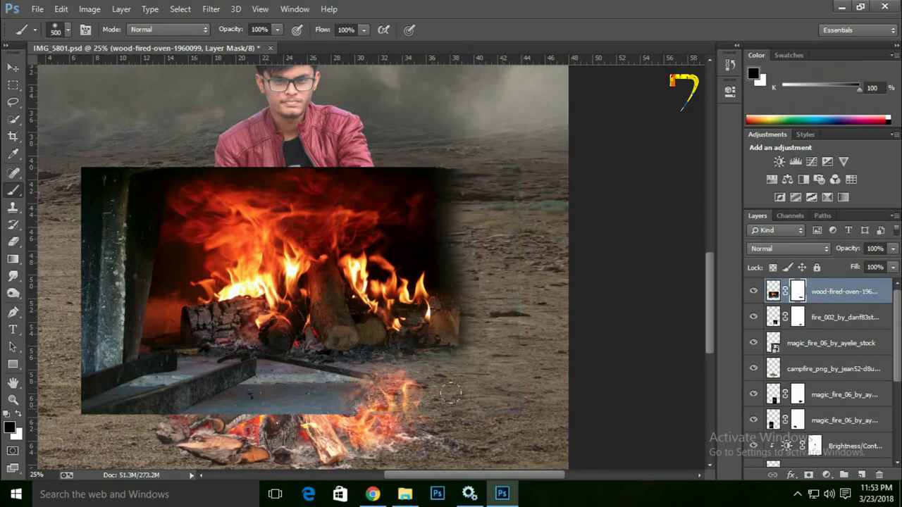
mouse_move(451, 393)
mouse_down()
mouse_move(183, 388)
mouse_move(89, 325)
mouse_move(106, 212)
mouse_move(141, 176)
mouse_move(282, 190)
mouse_move(190, 150)
mouse_move(141, 296)
mouse_move(162, 353)
mouse_move(394, 176)
mouse_move(215, 197)
mouse_move(232, 275)
mouse_move(437, 233)
mouse_move(451, 317)
mouse_move(437, 176)
mouse_move(395, 243)
mouse_move(408, 274)
mouse_move(451, 306)
mouse_move(395, 360)
mouse_move(233, 352)
mouse_move(169, 338)
mouse_up()
scroll(449, 283, down, 2)
scroll(450, 283, down, 1)
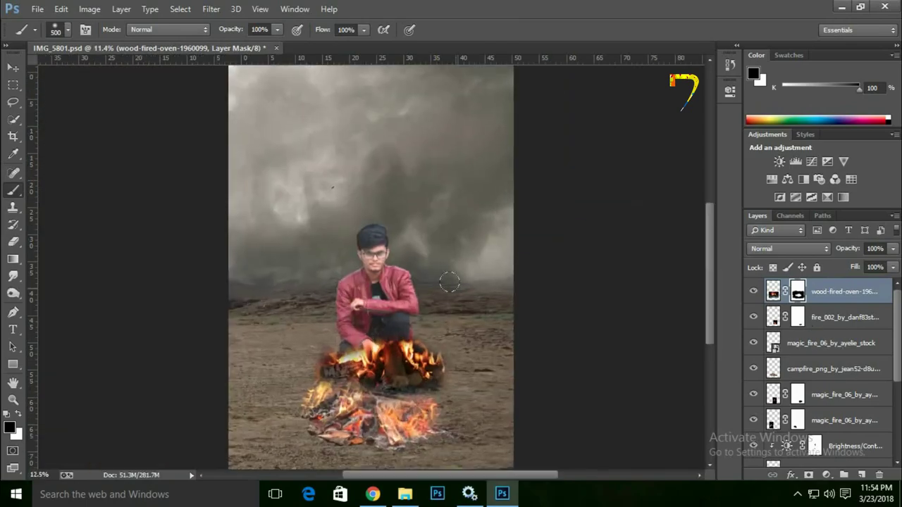
scroll(449, 283, up, 2)
Step: Move the oven layer below the campfire layers and position its flames beside the campfire
mouse_move(839, 291)
mouse_down()
mouse_move(842, 389)
mouse_move(773, 379)
mouse_up()
click(14, 67)
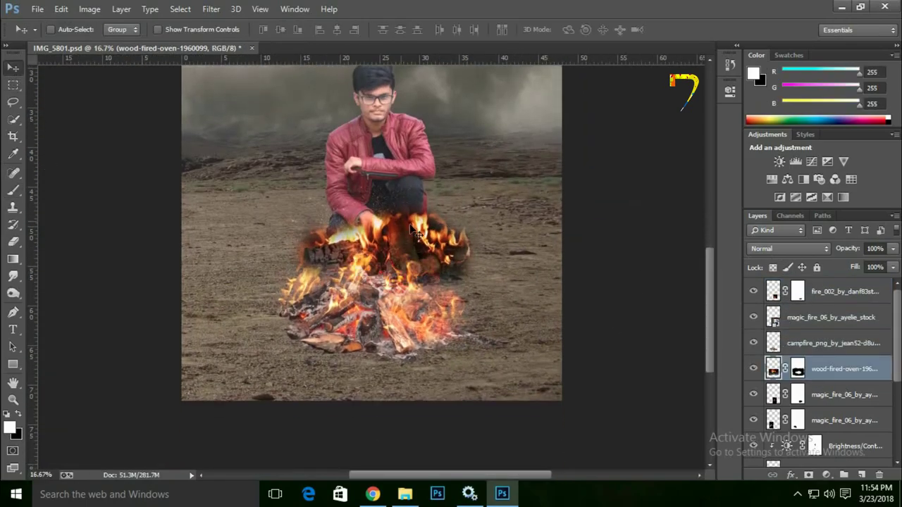
mouse_move(412, 232)
mouse_down()
mouse_move(386, 317)
mouse_move(479, 294)
mouse_up()
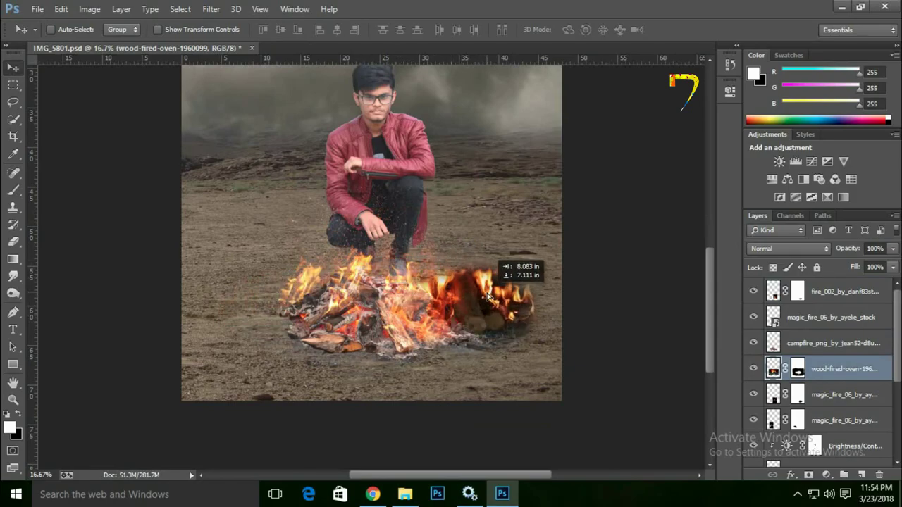
drag(479, 294, 429, 312)
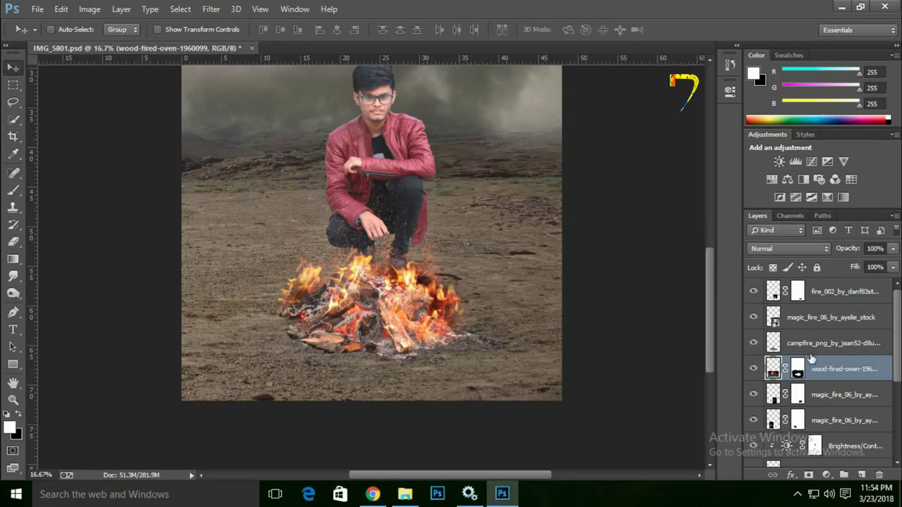
Step: Delete the wood-fired-oven layer, check the man up close, and select the fire_002_by_danf83stock layer
key(Delete)
alt+scroll(504, 292, up, 2)
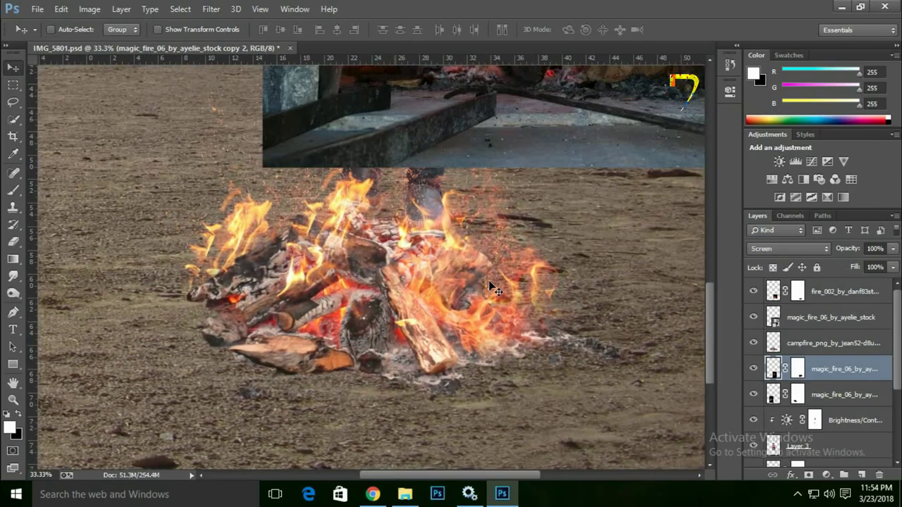
alt+scroll(495, 289, down, 2)
alt+scroll(504, 275, down, 2)
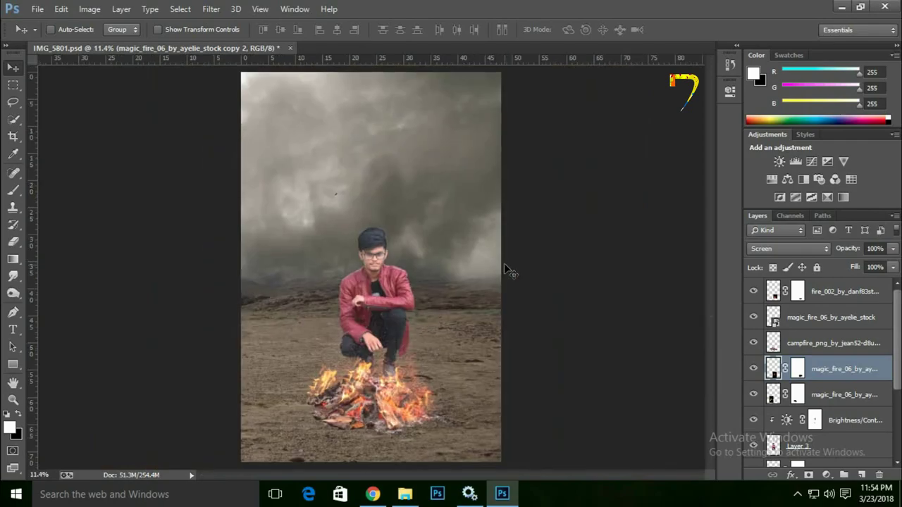
click(14, 403)
click(377, 229)
click(371, 30)
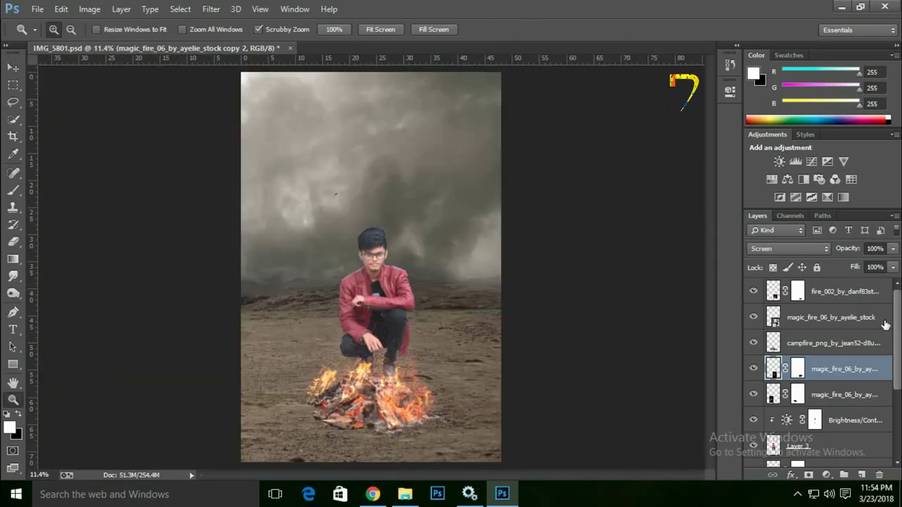
click(864, 300)
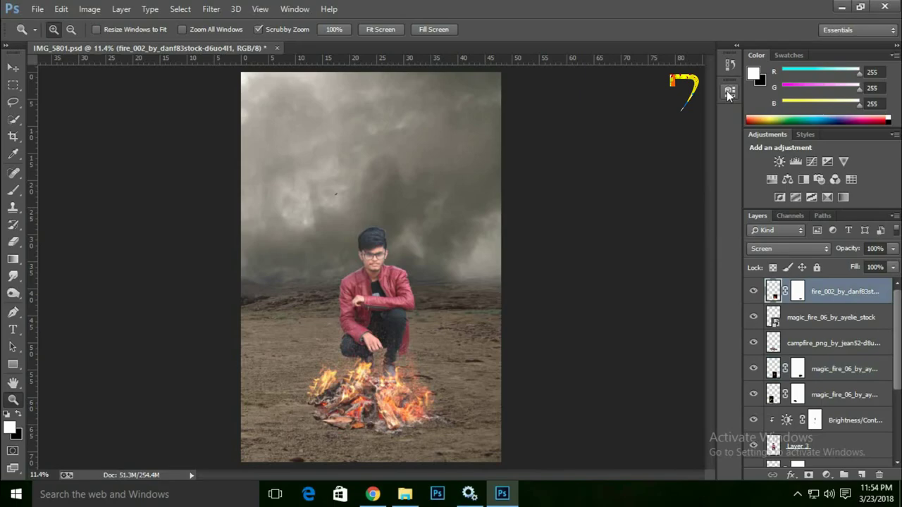
Step: Stamp all visible layers to a smart object and apply Camera Raw with Shadows +28, Whites -29
key(ctrl+shift+alt+e)
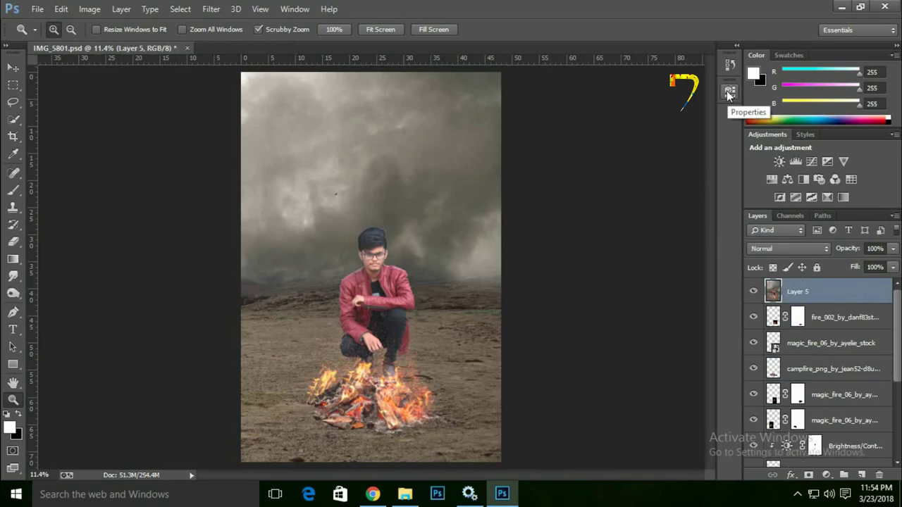
right_click(809, 296)
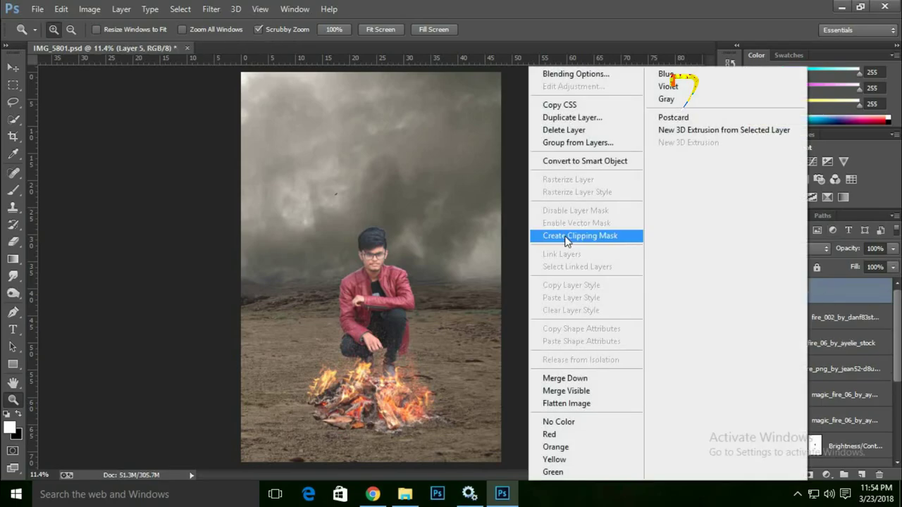
click(584, 177)
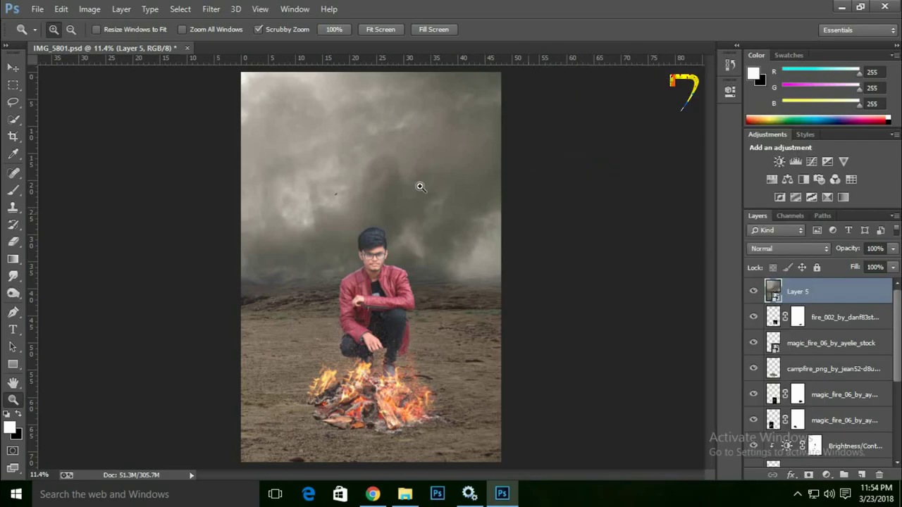
click(211, 8)
click(268, 85)
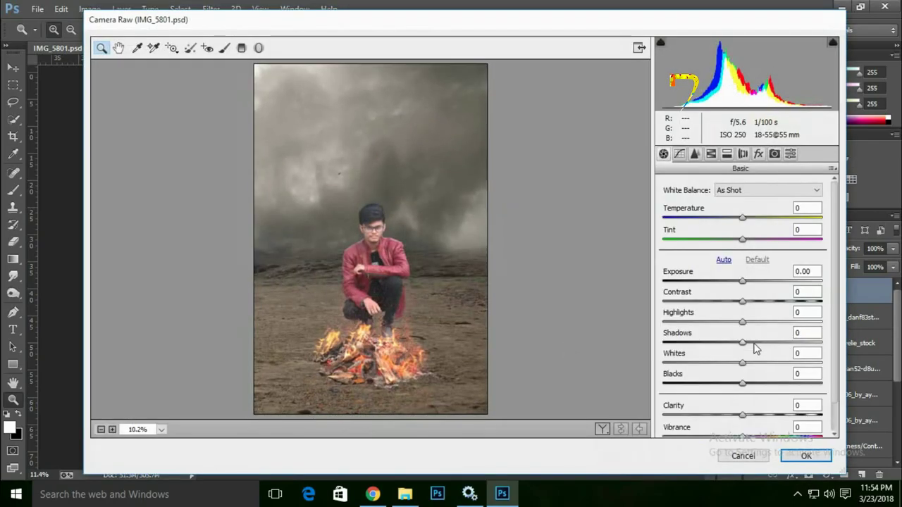
mouse_move(742, 343)
mouse_down()
mouse_move(765, 342)
mouse_move(719, 363)
mouse_move(728, 389)
mouse_up()
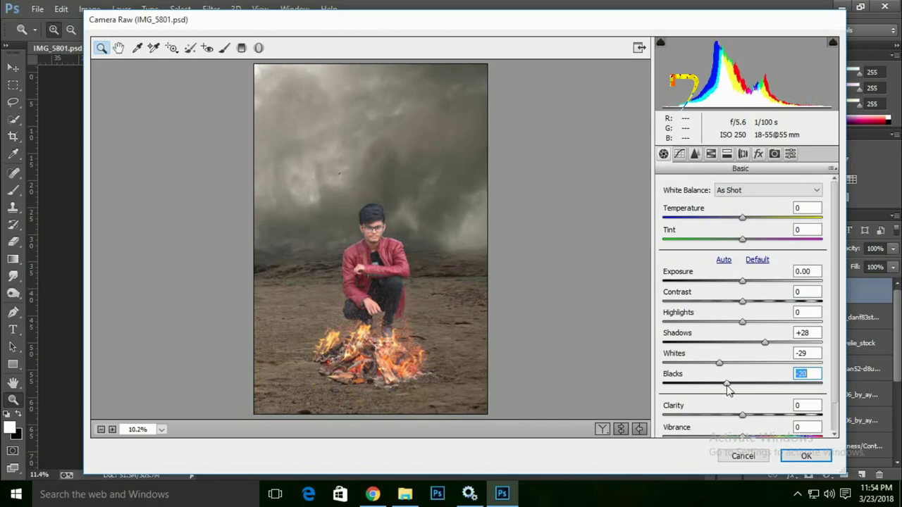
Step: Raise Shadows to +38, drop Whites to -70, and set Temperature +4 and Tint +3
drag(765, 345, 773, 349)
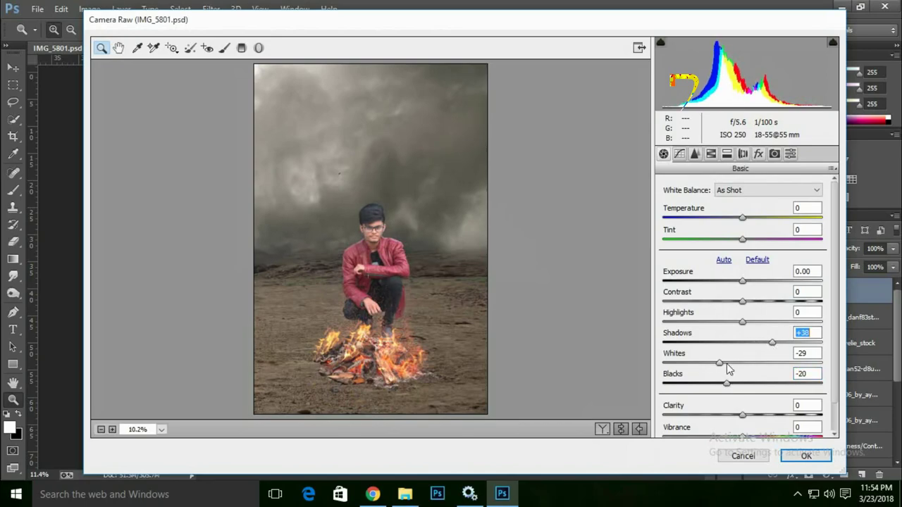
drag(719, 363, 688, 363)
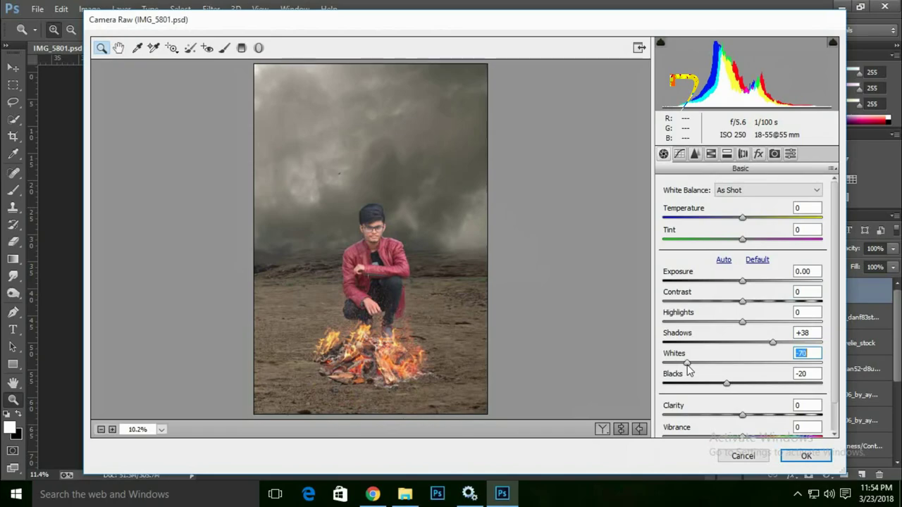
mouse_move(744, 218)
mouse_down()
mouse_move(727, 240)
mouse_move(748, 251)
mouse_up()
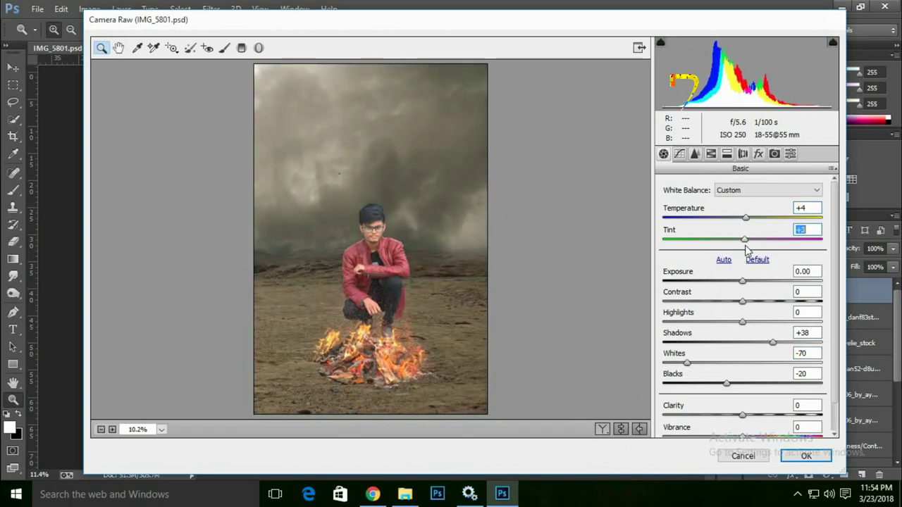
Step: Start a Camera Raw Radial Filter with lowered Exposure, dismissing the initial error
click(259, 48)
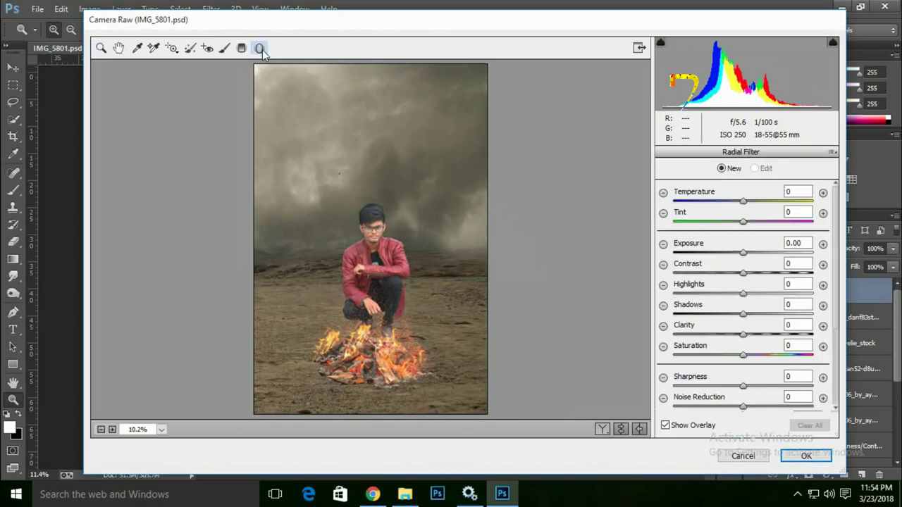
click(407, 246)
click(567, 299)
mouse_move(713, 252)
mouse_down()
mouse_move(726, 252)
mouse_move(713, 252)
mouse_up()
ctrl+double_click(426, 271)
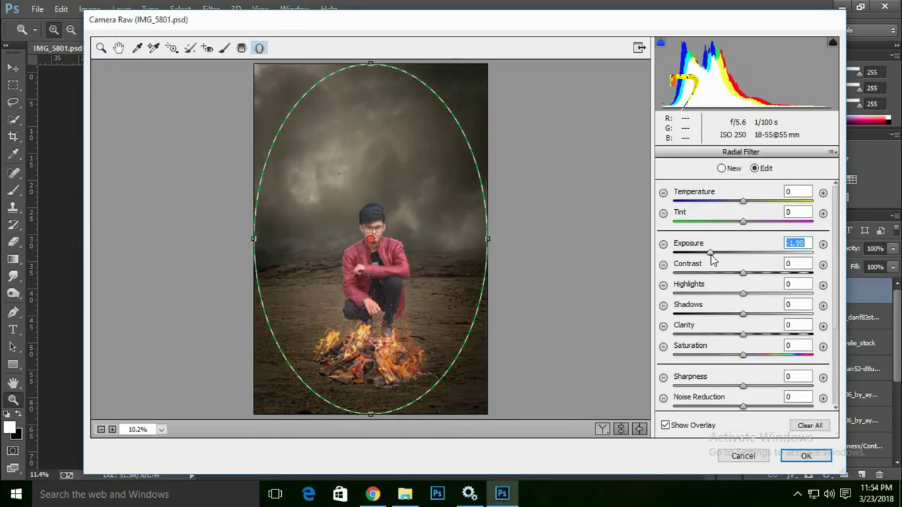
Step: Reshape the radial ellipse into a large circle around the man and fire, Exposure about -2.05
drag(487, 236, 523, 240)
drag(370, 239, 367, 208)
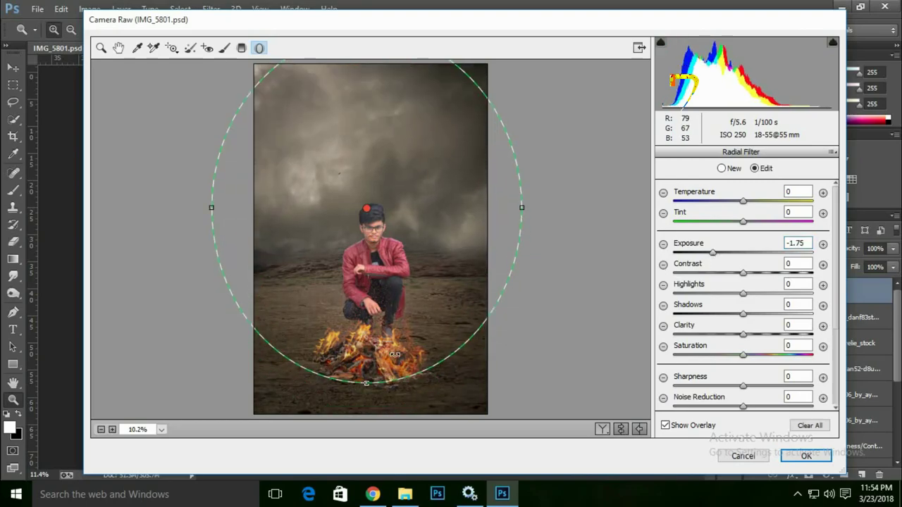
drag(366, 383, 367, 405)
mouse_move(526, 208)
mouse_down()
mouse_move(526, 232)
mouse_move(490, 276)
mouse_move(491, 246)
mouse_up()
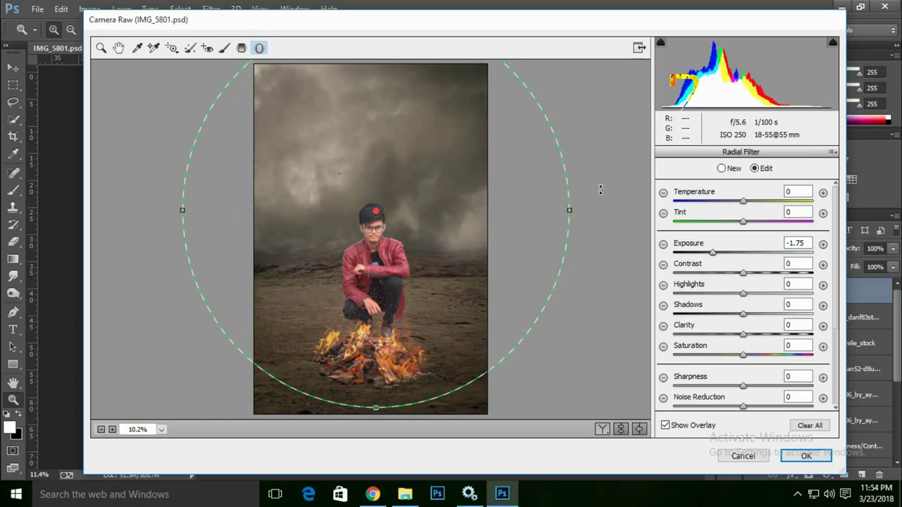
drag(572, 213, 585, 210)
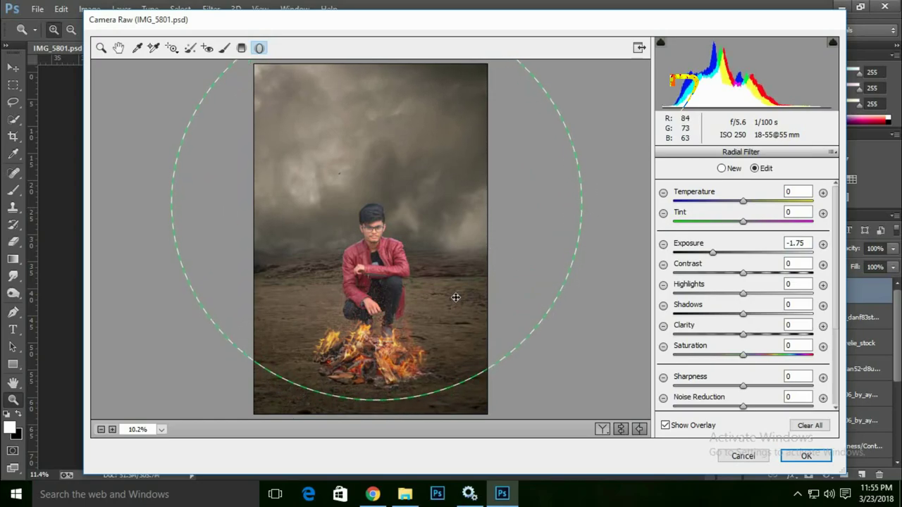
click(707, 253)
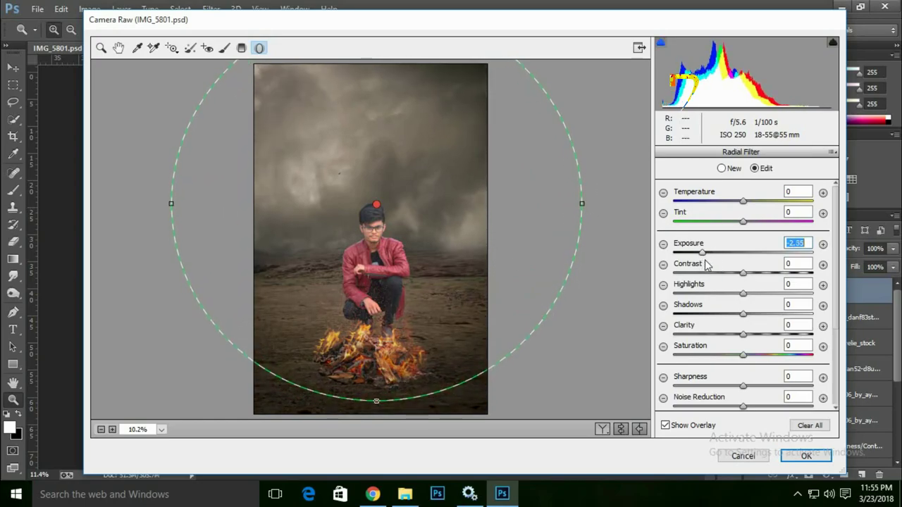
Step: Add shadow, midtone and highlight points to the Point tone curve and raise its black point
click(102, 46)
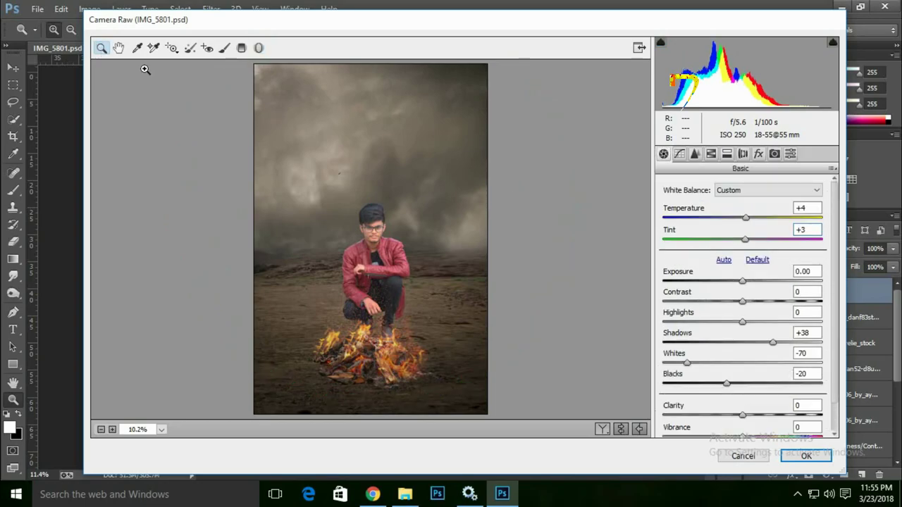
click(694, 155)
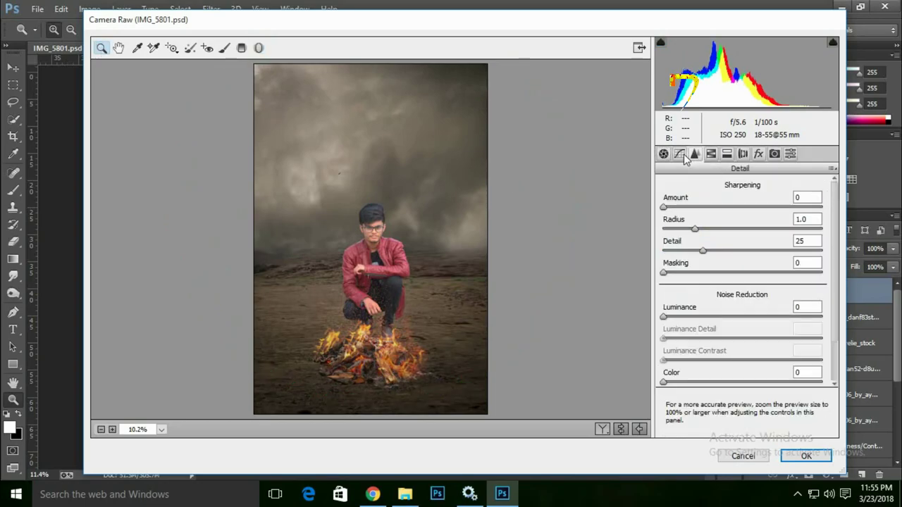
click(680, 155)
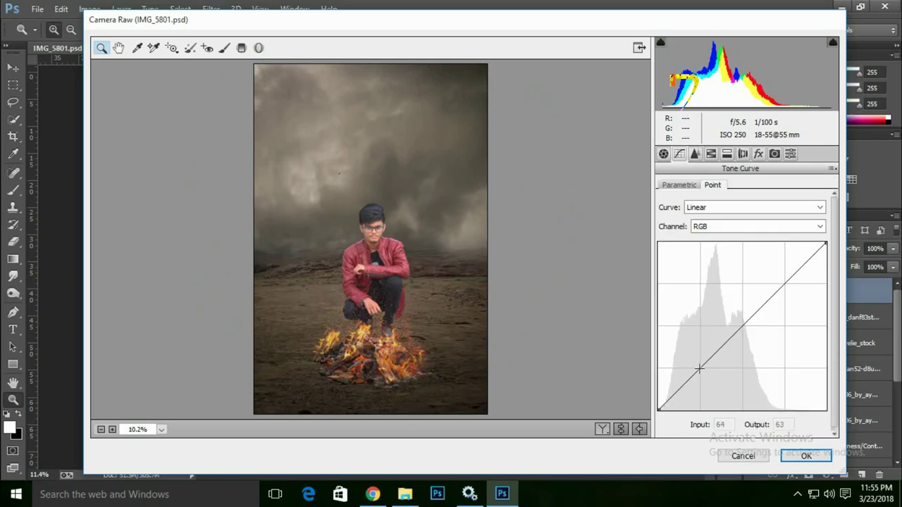
click(699, 368)
click(742, 327)
click(784, 284)
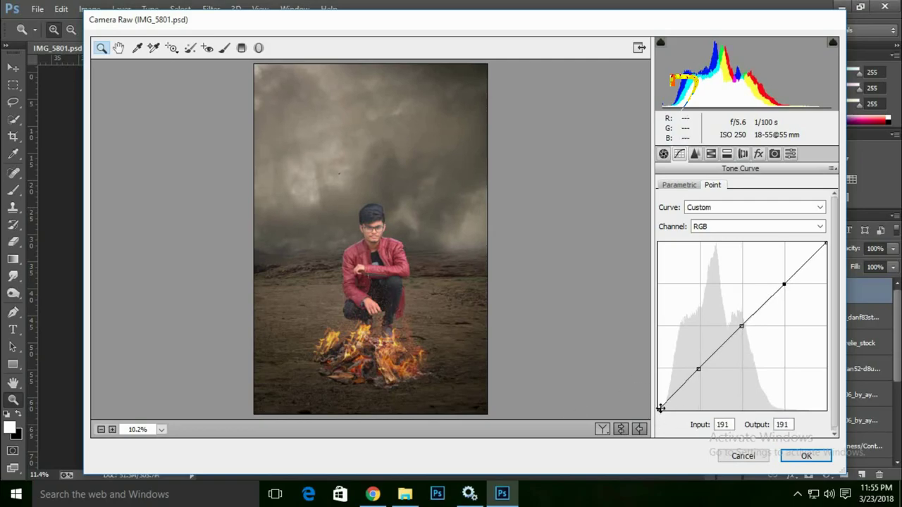
mouse_move(660, 408)
mouse_down()
mouse_move(673, 382)
mouse_move(384, 366)
mouse_up()
Step: Pull the top of the tone curve slightly down, checking the preview zoomed in and fitted
click(393, 251)
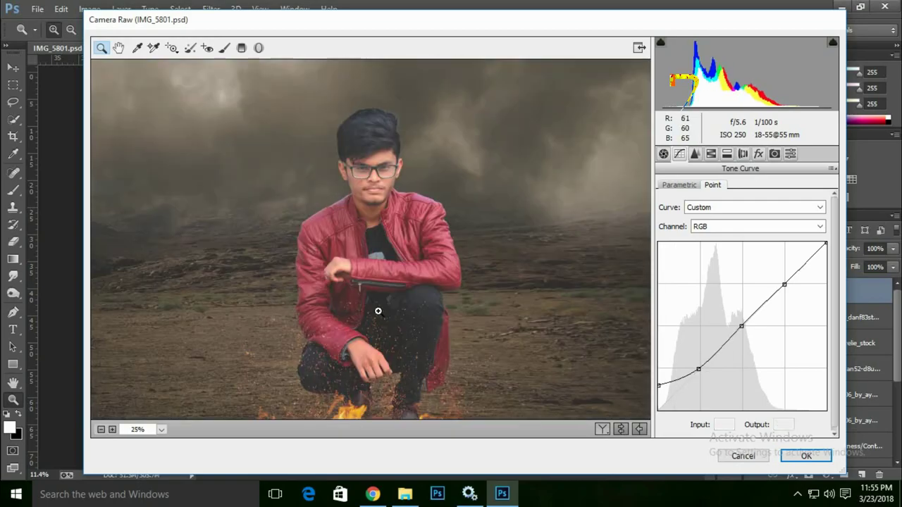
click(162, 429)
click(159, 413)
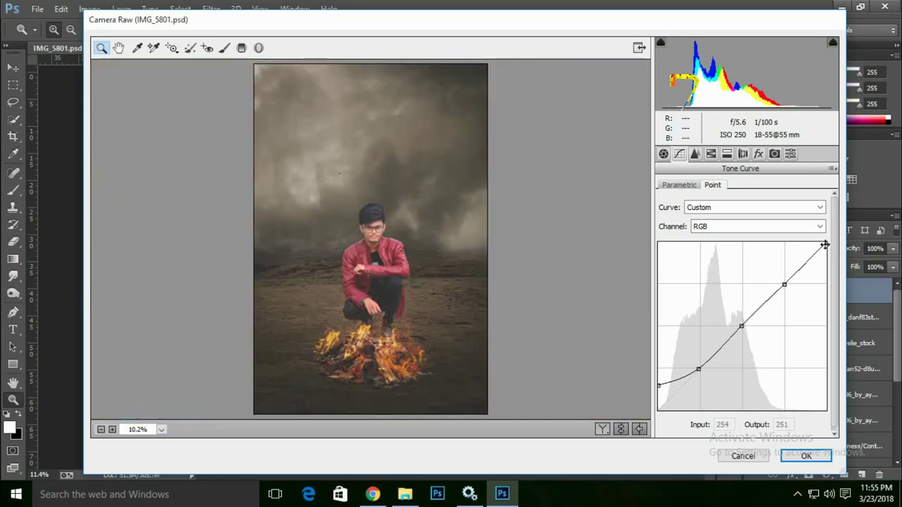
drag(809, 257, 812, 260)
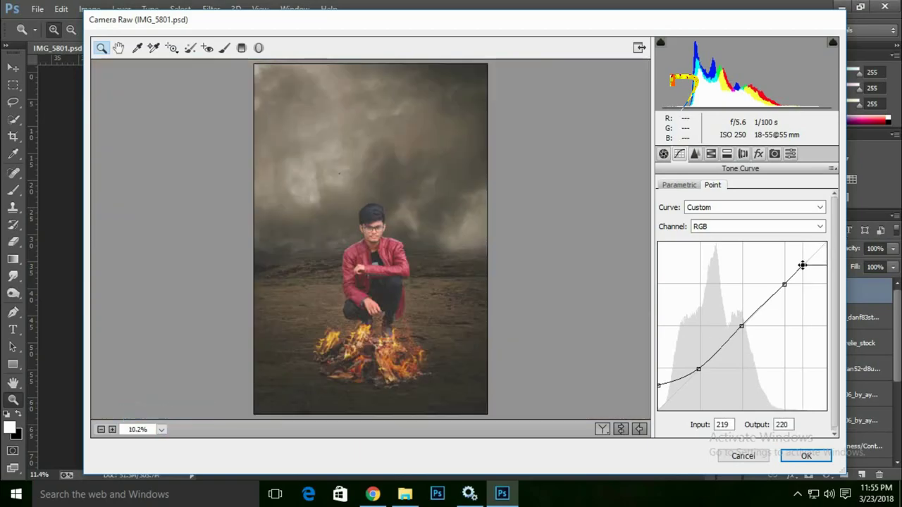
click(413, 292)
click(161, 429)
click(162, 410)
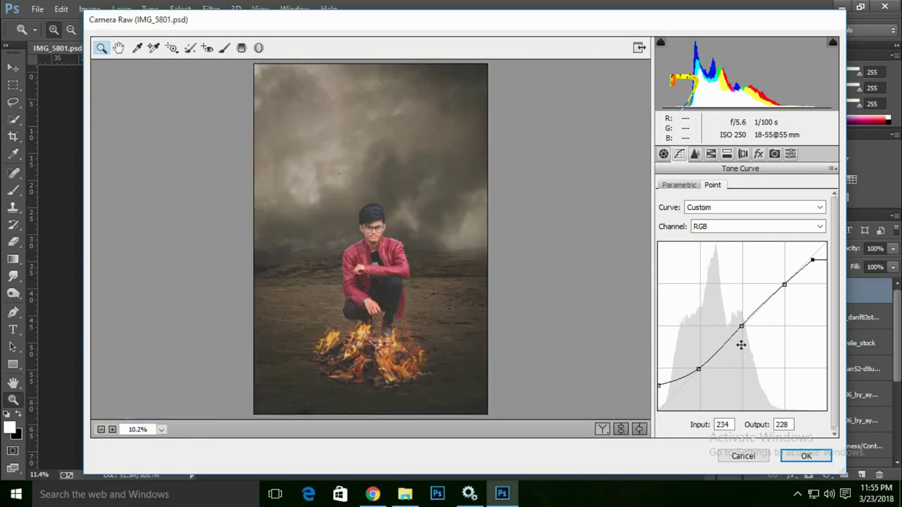
Step: Replace a stray curve point with low shadow points (about 30→44) and inspect the man's grade
drag(724, 352, 722, 351)
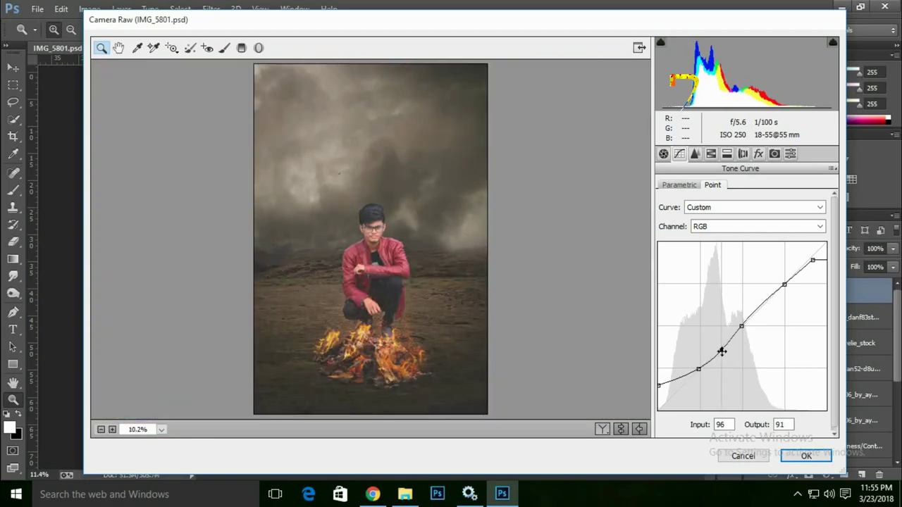
key(Delete)
drag(697, 369, 699, 371)
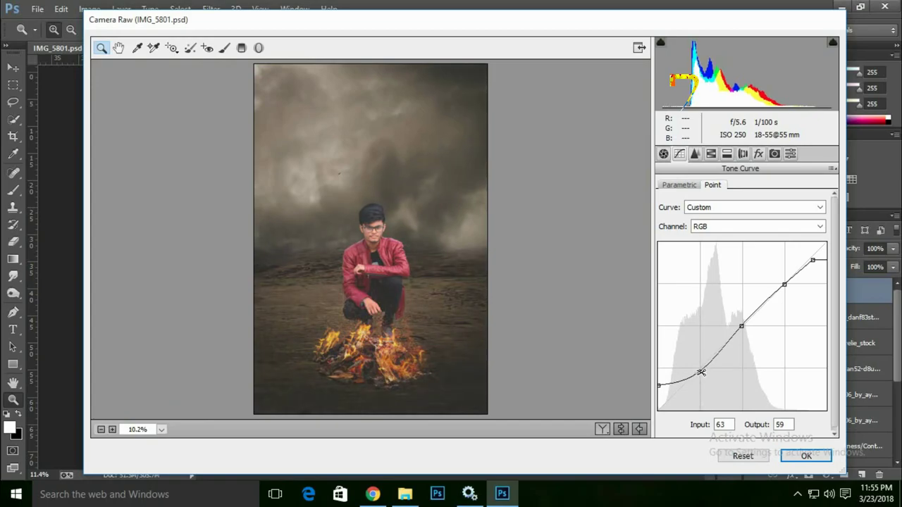
drag(675, 384, 676, 382)
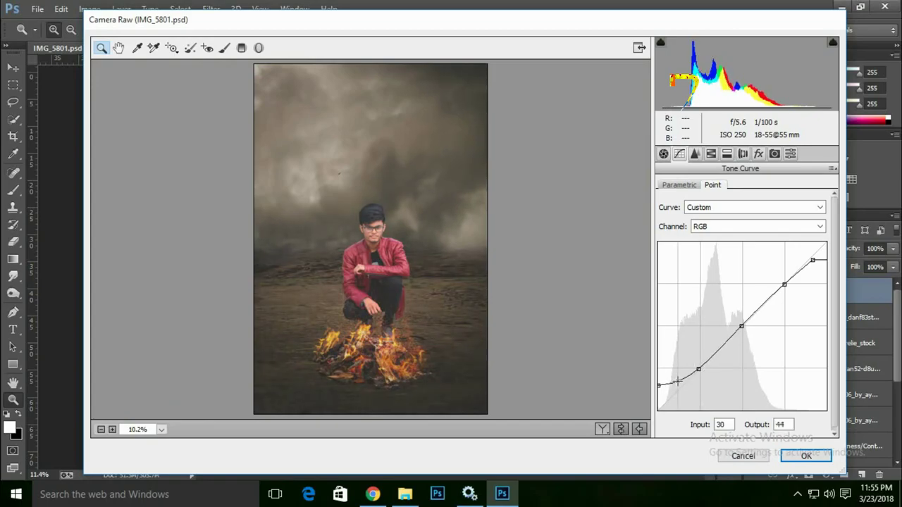
click(417, 280)
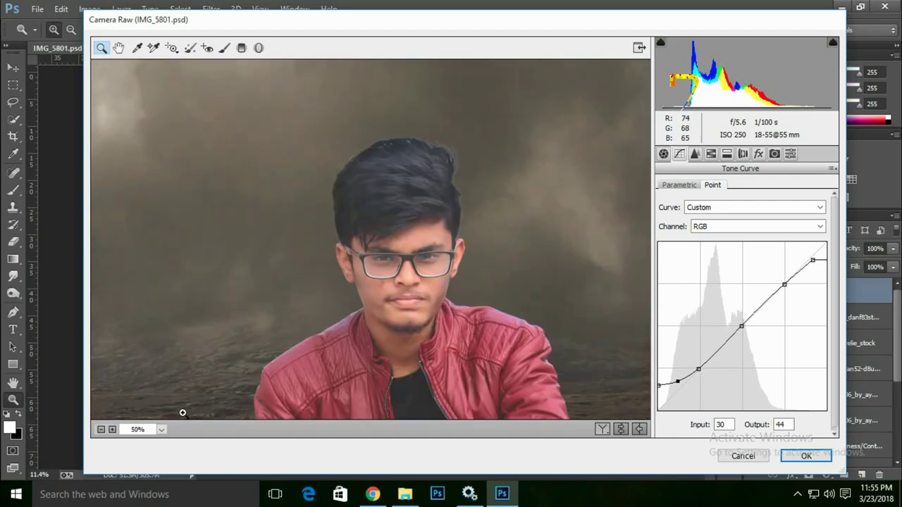
click(162, 429)
click(171, 411)
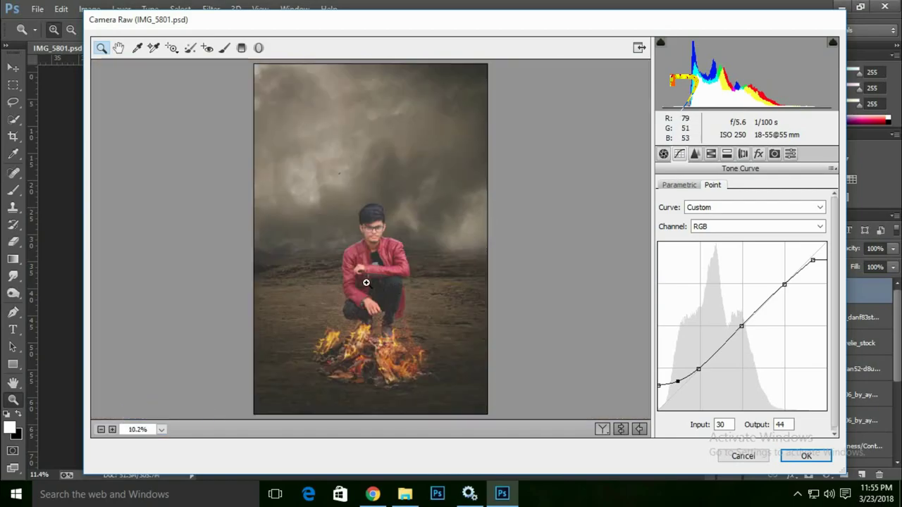
click(370, 234)
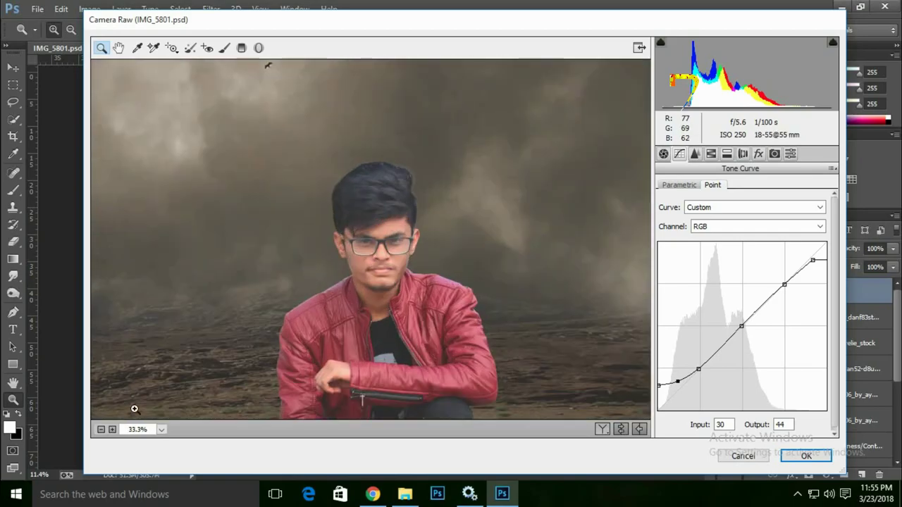
click(161, 429)
click(141, 409)
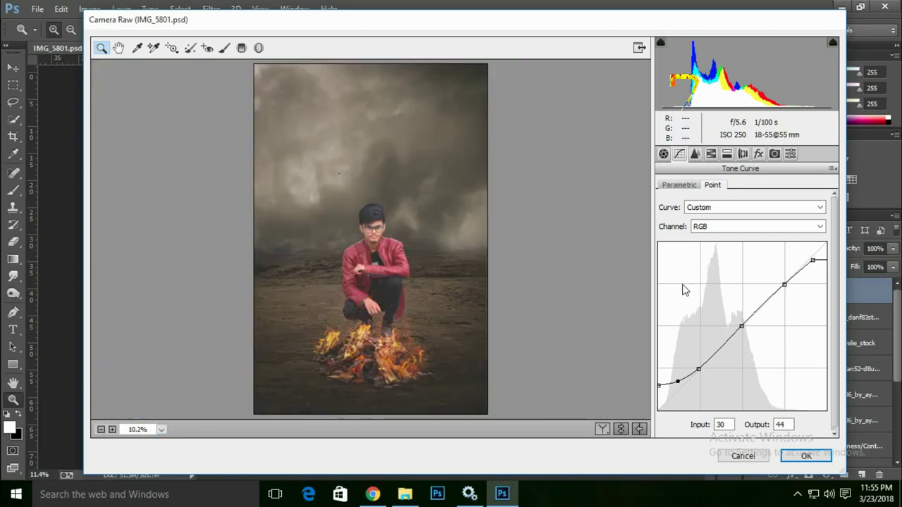
Step: Set Detail sharpening Amount 74 and Luminance noise reduction 18, then show the HSL / Grayscale panel
click(694, 153)
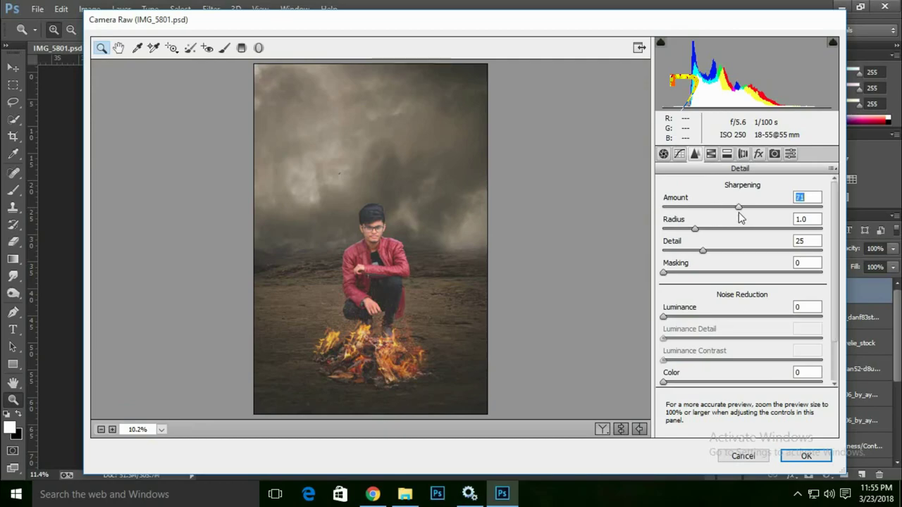
click(373, 243)
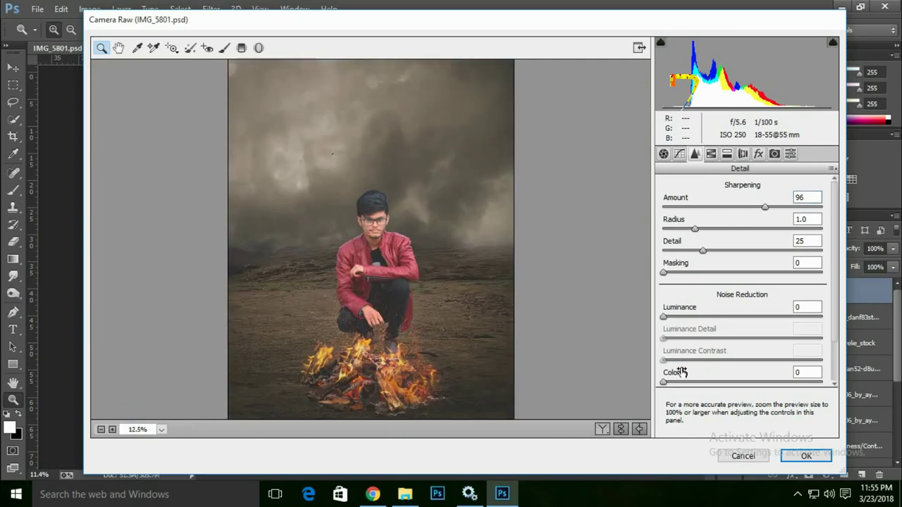
click(676, 316)
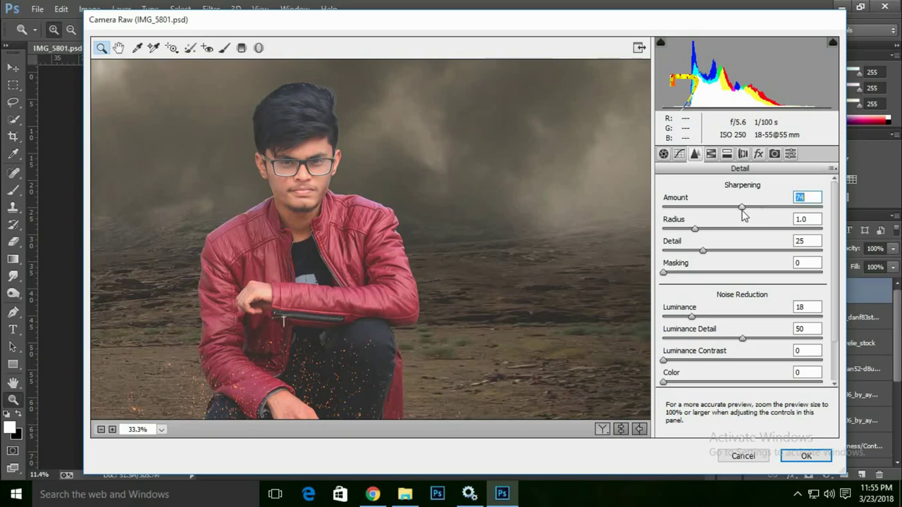
click(144, 431)
click(155, 251)
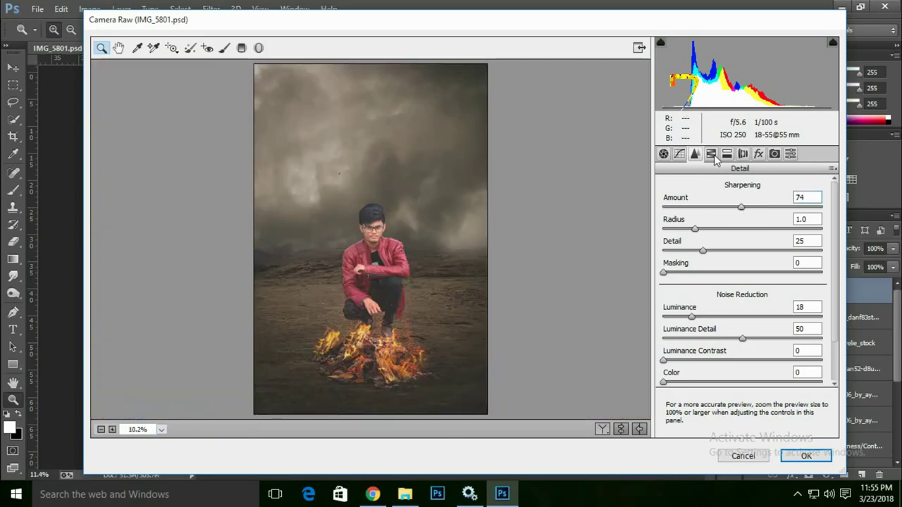
click(710, 155)
Step: Try boosting Oranges saturation then reset it to 0, and raise Reds saturation to +48
click(700, 205)
drag(746, 269, 793, 270)
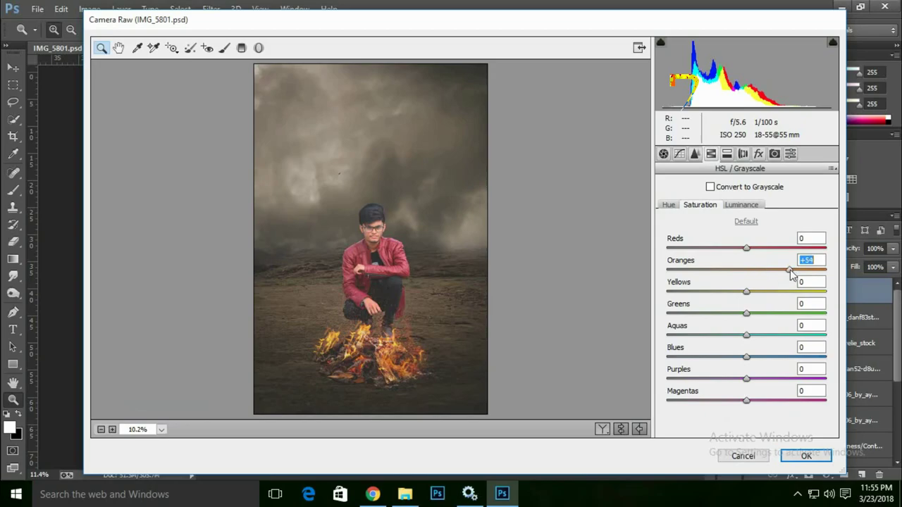
click(372, 298)
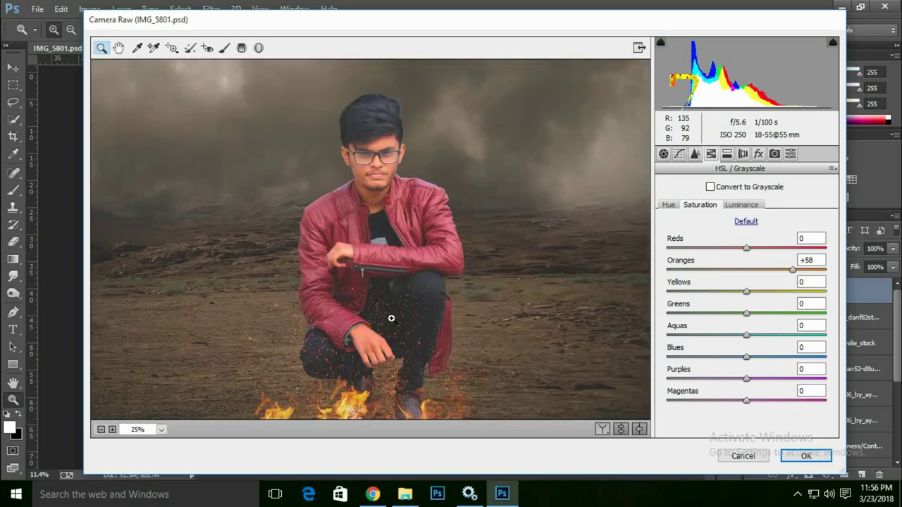
click(768, 268)
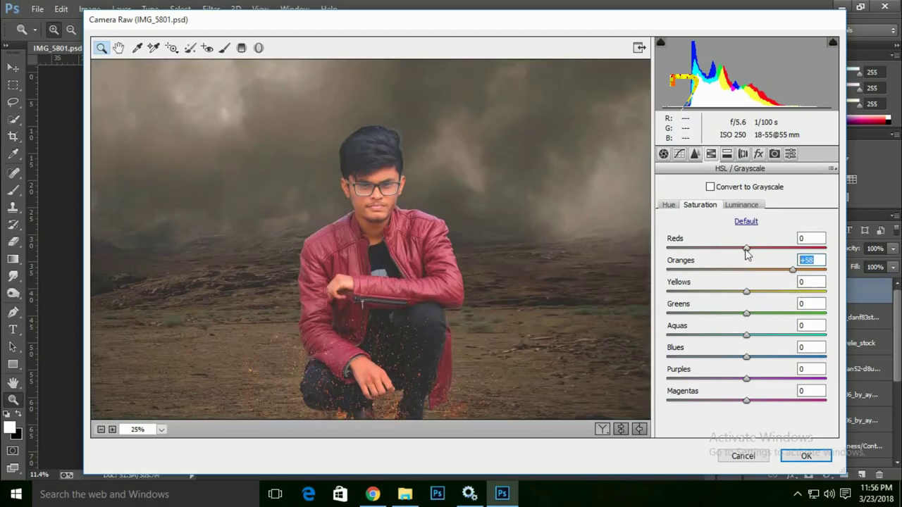
text(0)
drag(746, 249, 785, 249)
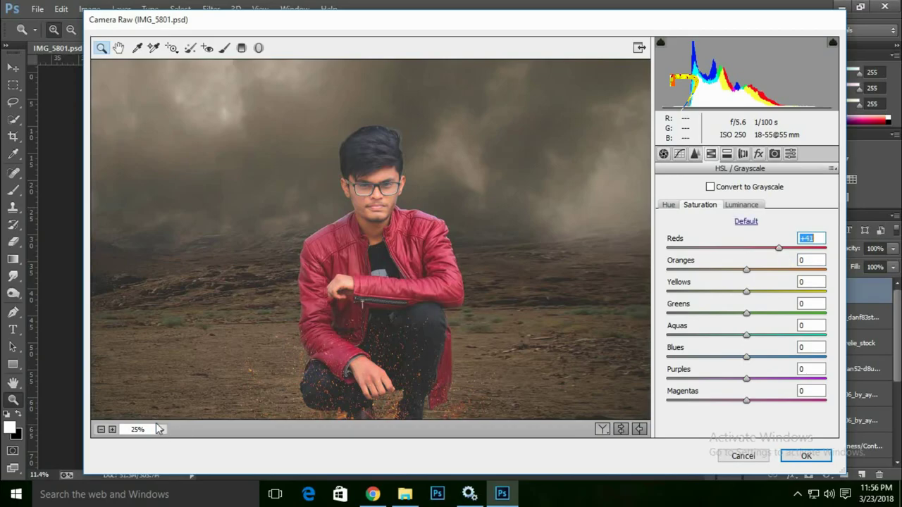
click(159, 429)
click(169, 413)
click(387, 256)
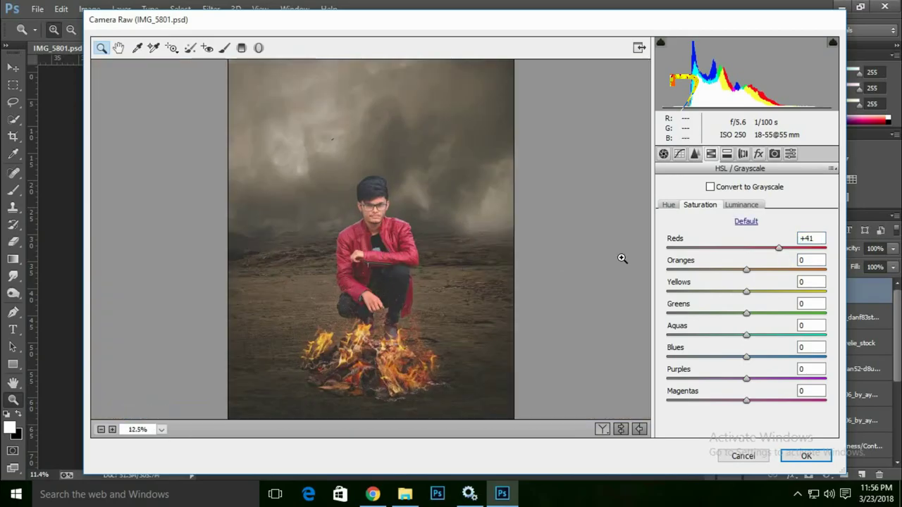
drag(768, 246, 791, 255)
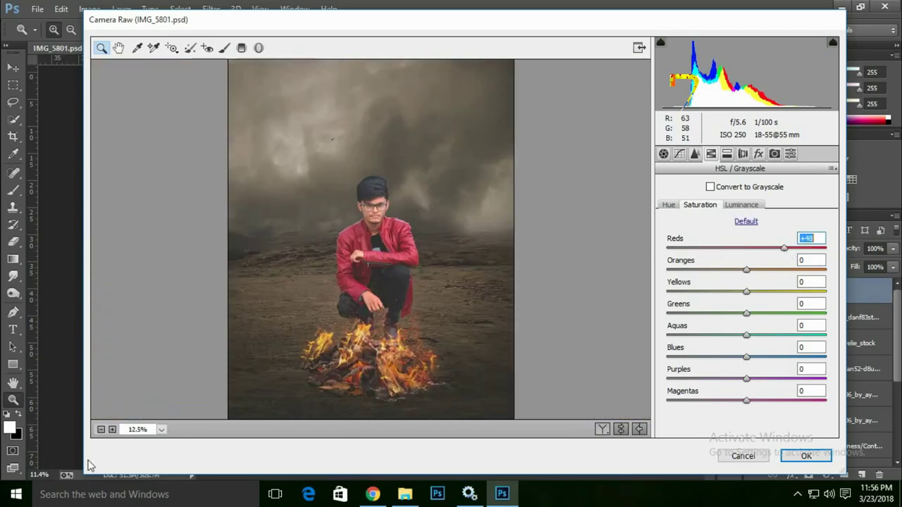
click(129, 431)
click(169, 413)
Step: Push Yellows saturation to +100 and check the man and fire in the preview
drag(758, 296, 834, 299)
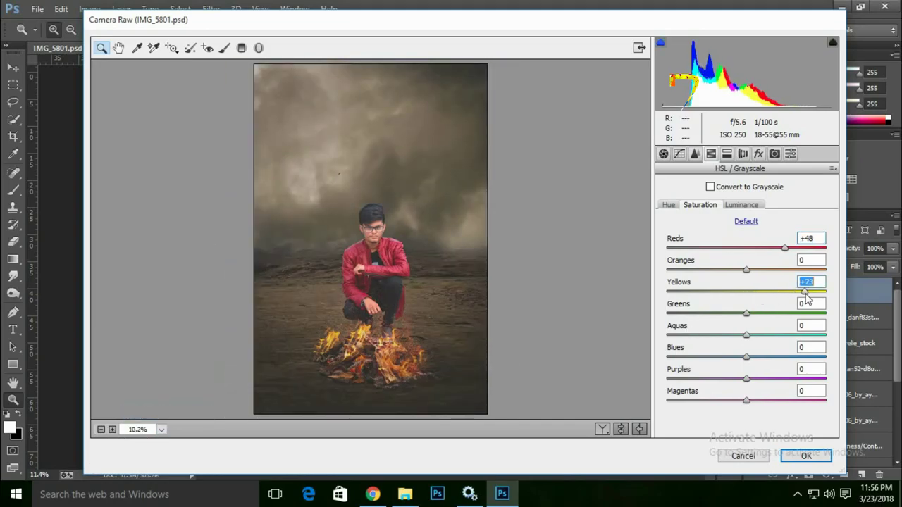
click(373, 286)
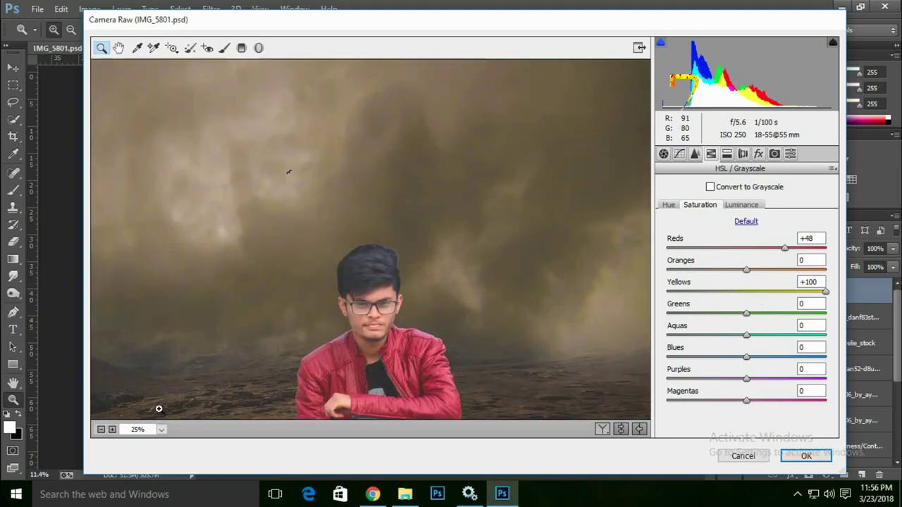
click(162, 429)
click(148, 414)
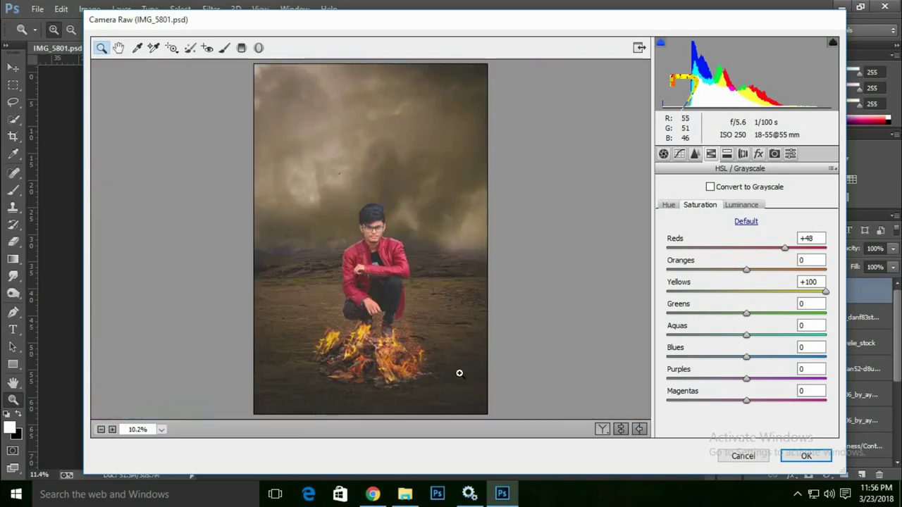
Step: Set Greens saturation to -100 and Blues back to 0, then review the colours
drag(746, 313, 666, 314)
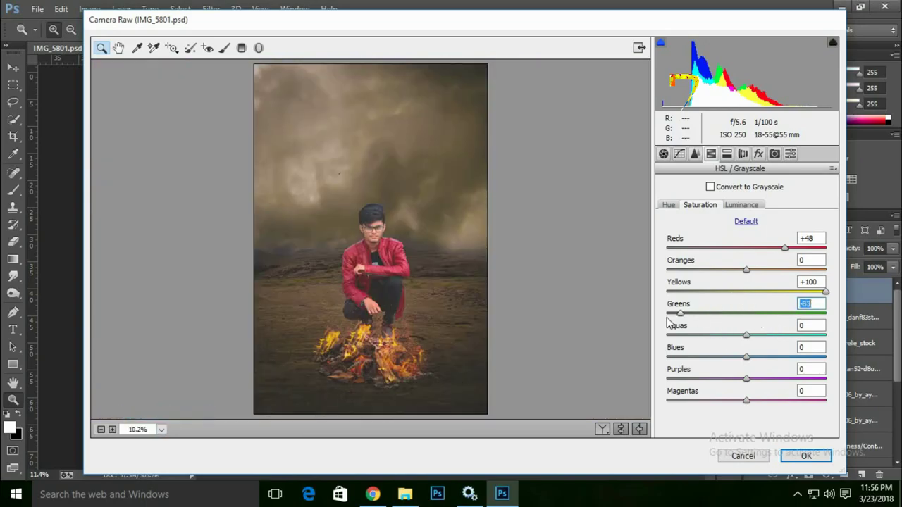
click(746, 334)
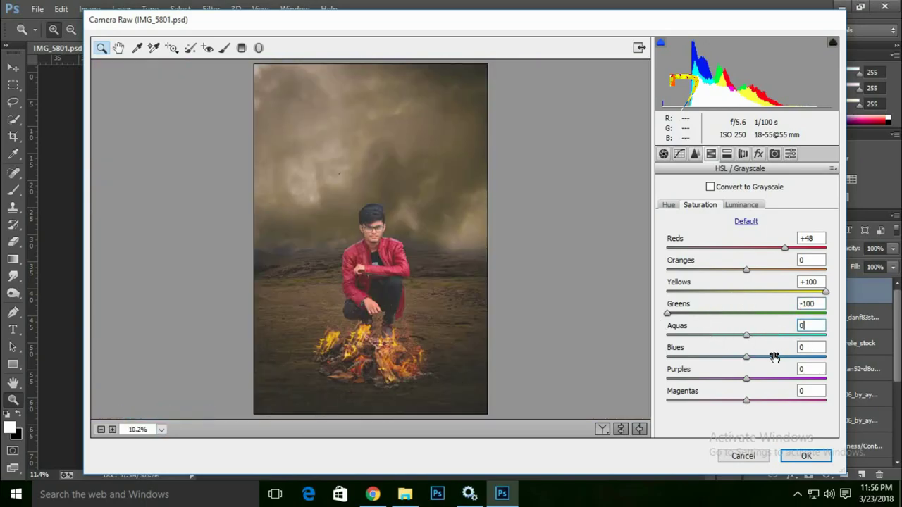
mouse_move(771, 356)
mouse_down()
mouse_move(758, 358)
mouse_move(830, 363)
mouse_up()
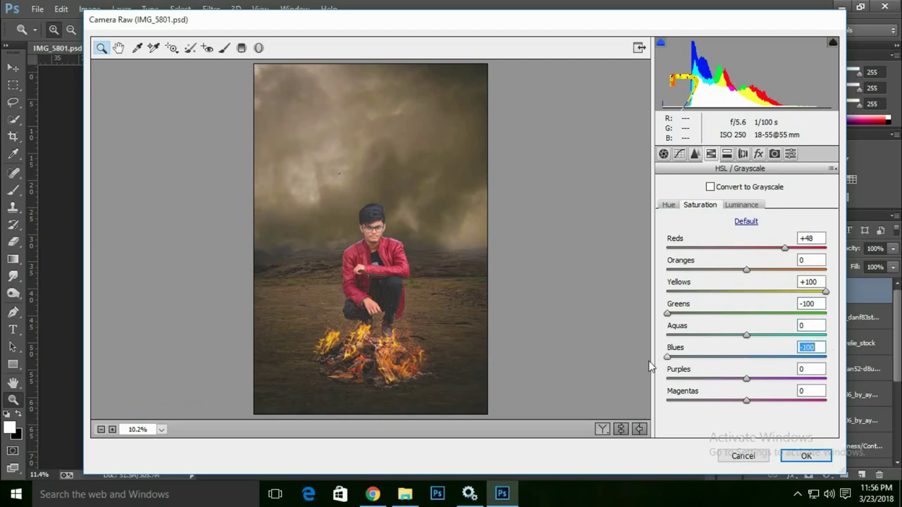
text(0)
click(375, 321)
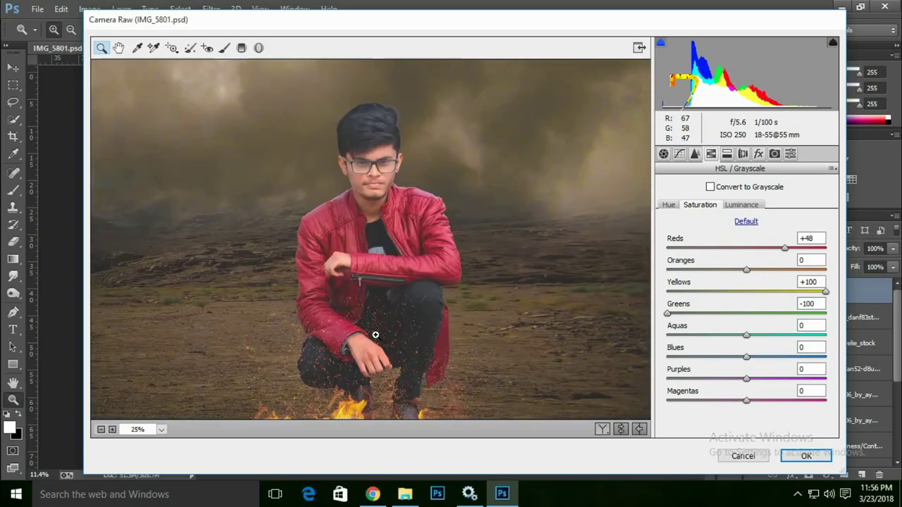
click(152, 430)
click(138, 414)
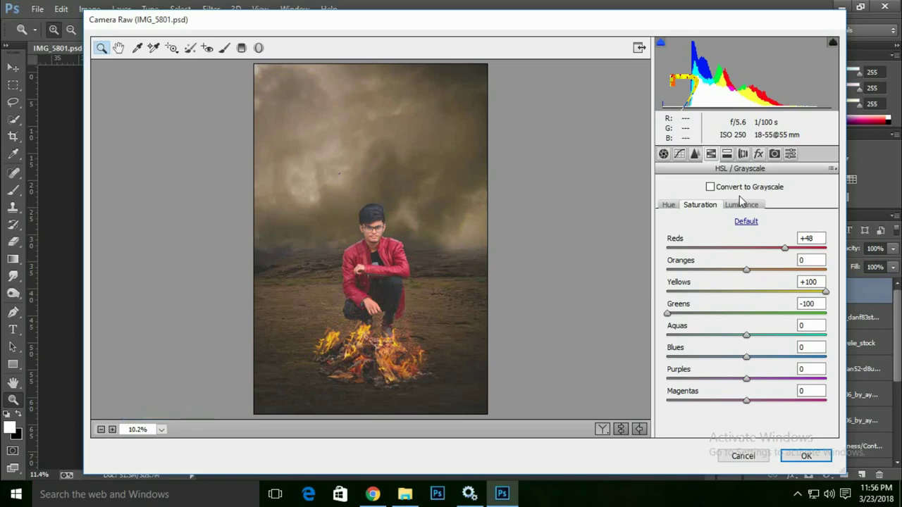
Step: Tint the split-toning highlights warm yellow-orange at hue 50, saturation 19
click(727, 154)
click(369, 239)
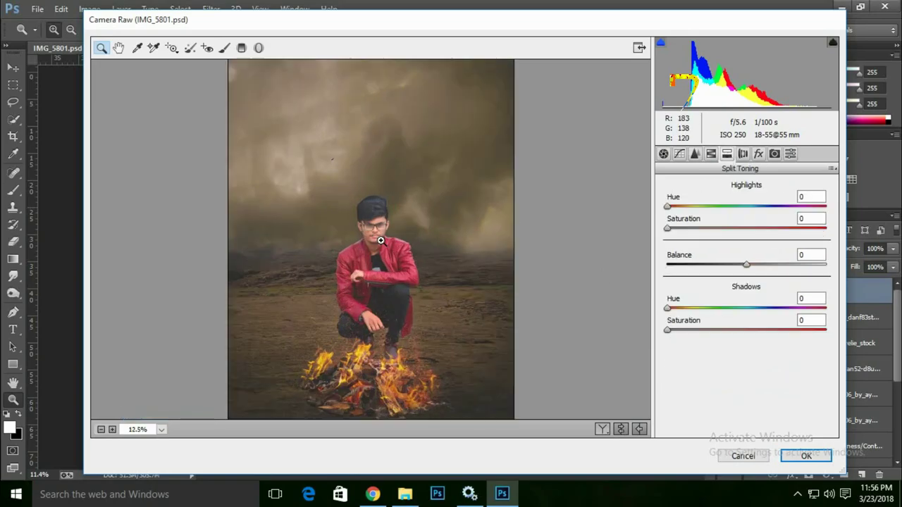
mouse_move(667, 206)
mouse_down()
mouse_move(689, 209)
mouse_move(682, 231)
mouse_move(690, 232)
mouse_up()
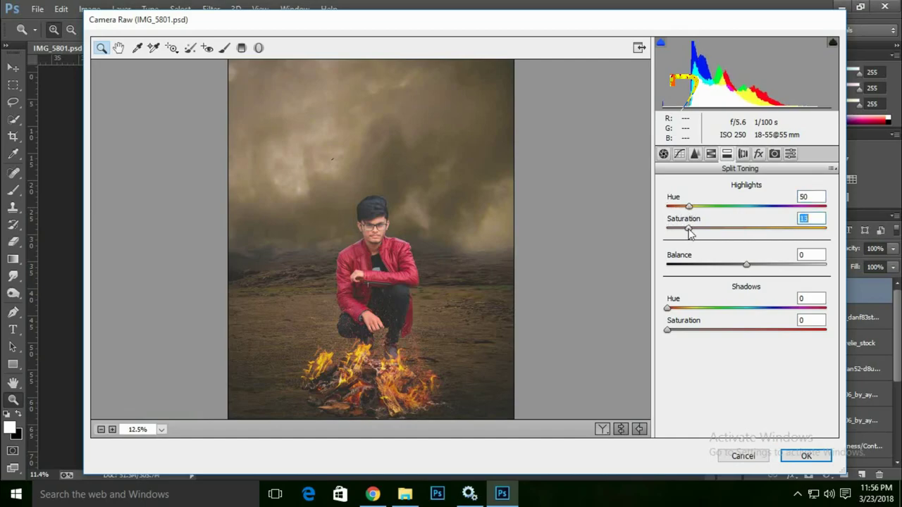
click(143, 432)
click(166, 411)
click(340, 336)
Step: Add a cool shadow tint with shadows hue and saturation, checking the man's face up close
mouse_move(668, 308)
mouse_down()
mouse_move(719, 313)
mouse_move(710, 310)
mouse_up()
mouse_move(668, 330)
mouse_down()
mouse_move(703, 335)
mouse_move(696, 330)
mouse_move(753, 312)
mouse_move(767, 317)
mouse_up()
click(161, 429)
click(141, 269)
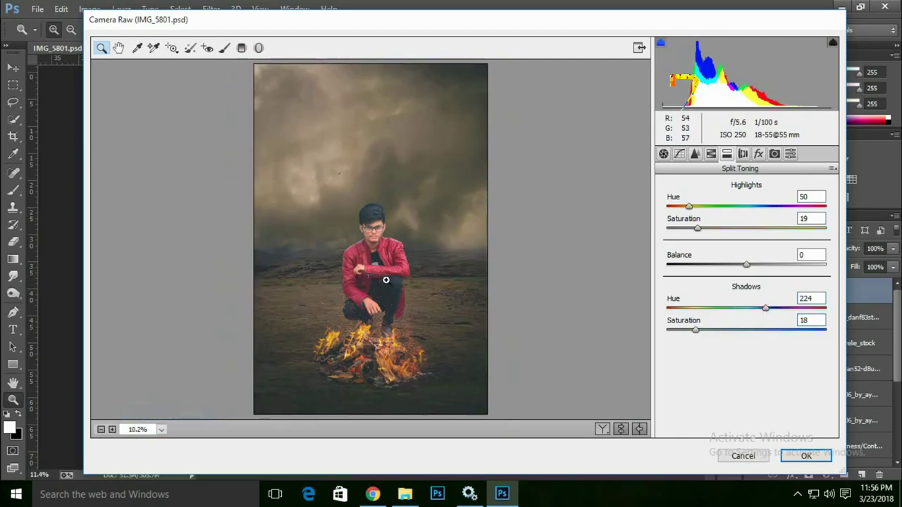
click(384, 278)
click(380, 266)
click(381, 266)
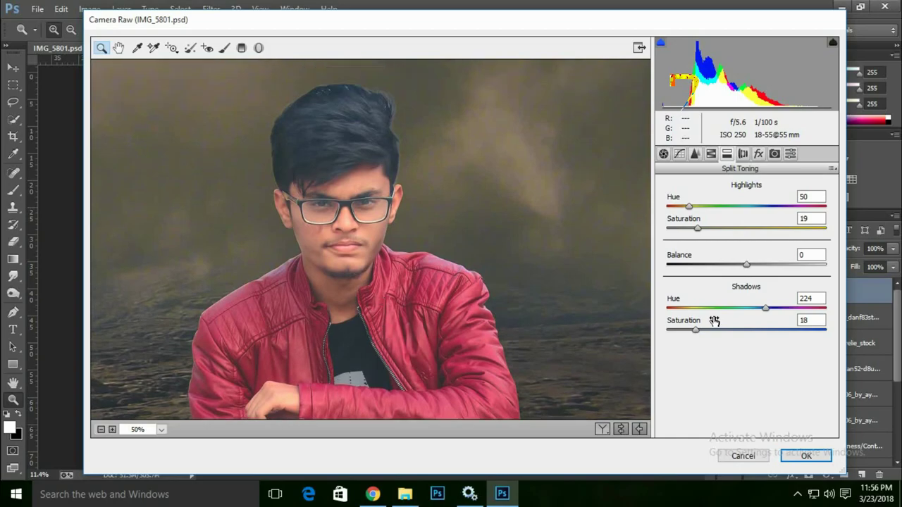
Step: Refine the shadows to hue 216, saturation 12 and apply the Camera Raw filter
drag(766, 312, 761, 314)
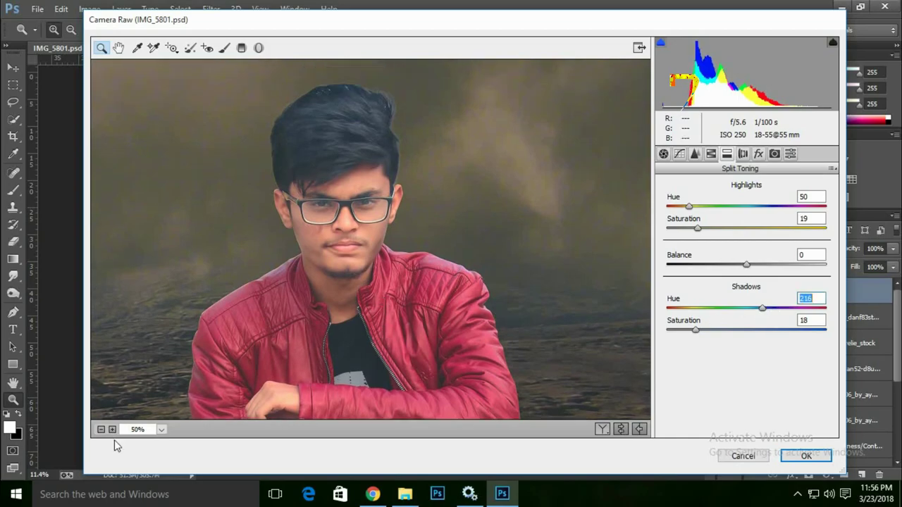
click(161, 430)
click(145, 413)
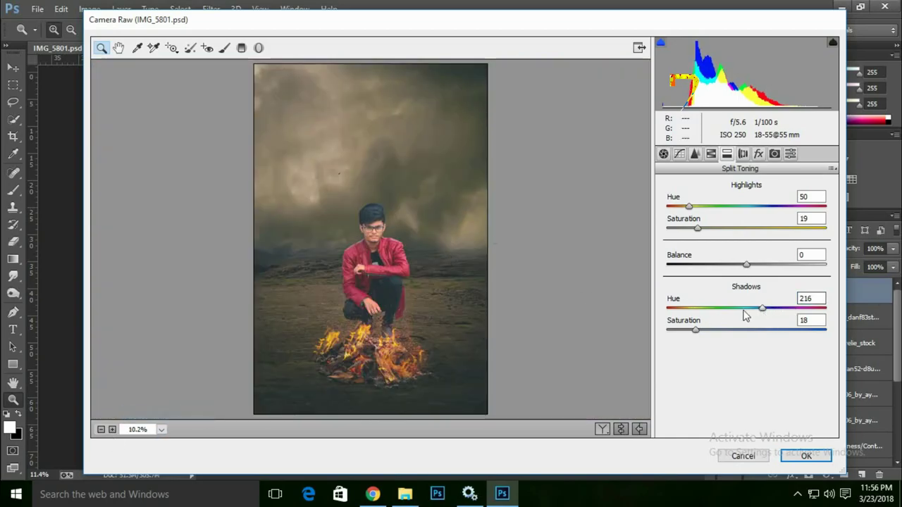
drag(695, 329, 686, 329)
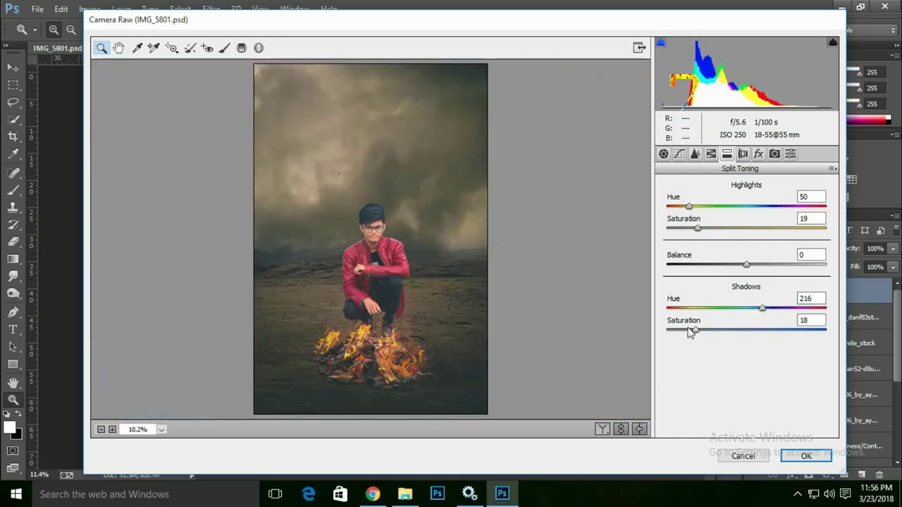
click(345, 267)
click(161, 429)
click(144, 413)
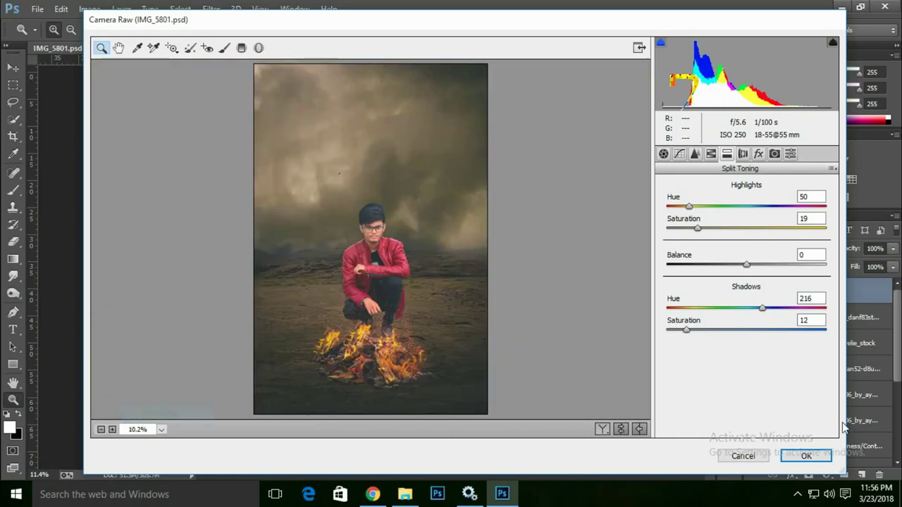
click(806, 456)
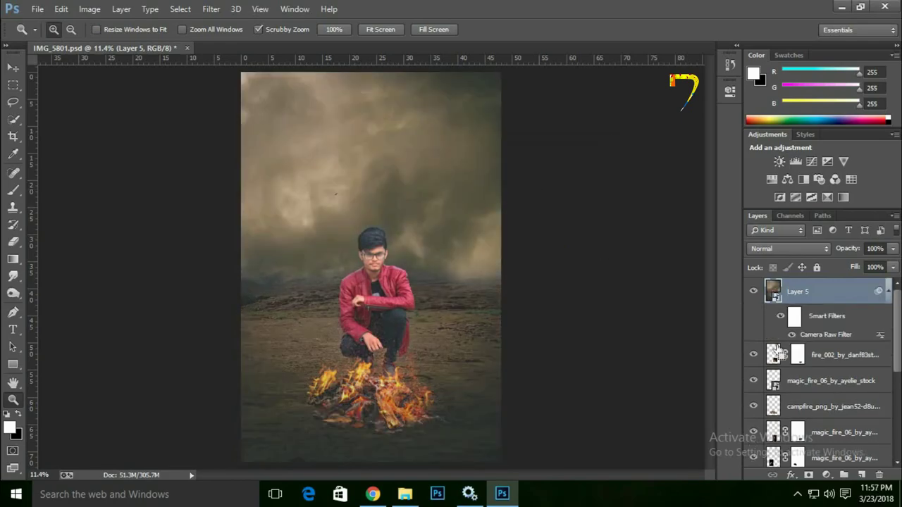
key(ctrl+shift+alt+e)
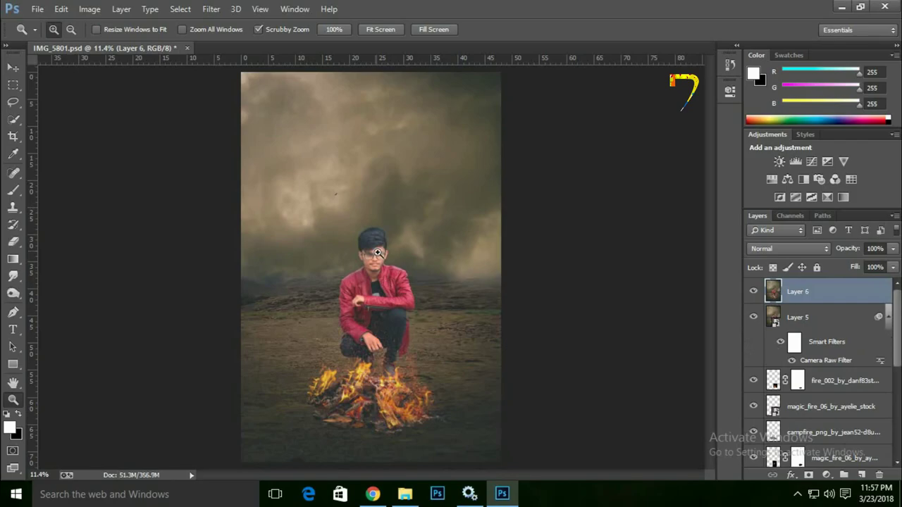
drag(378, 252, 444, 330)
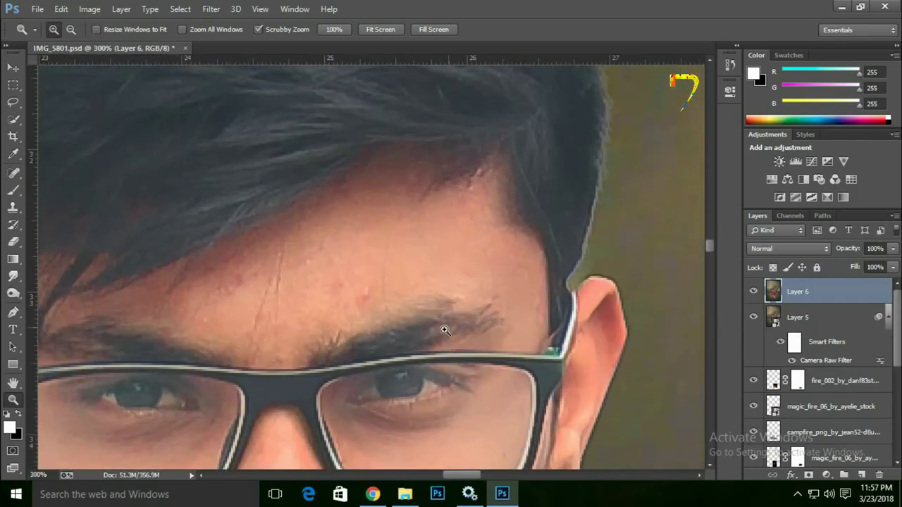
scroll(369, 258, up, 2)
click(395, 31)
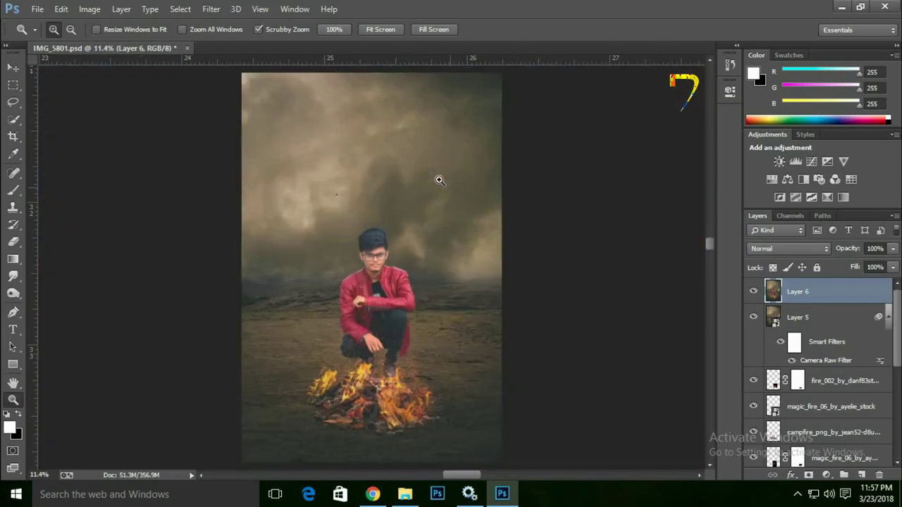
mouse_move(370, 238)
mouse_down()
mouse_move(521, 250)
mouse_move(503, 251)
mouse_up()
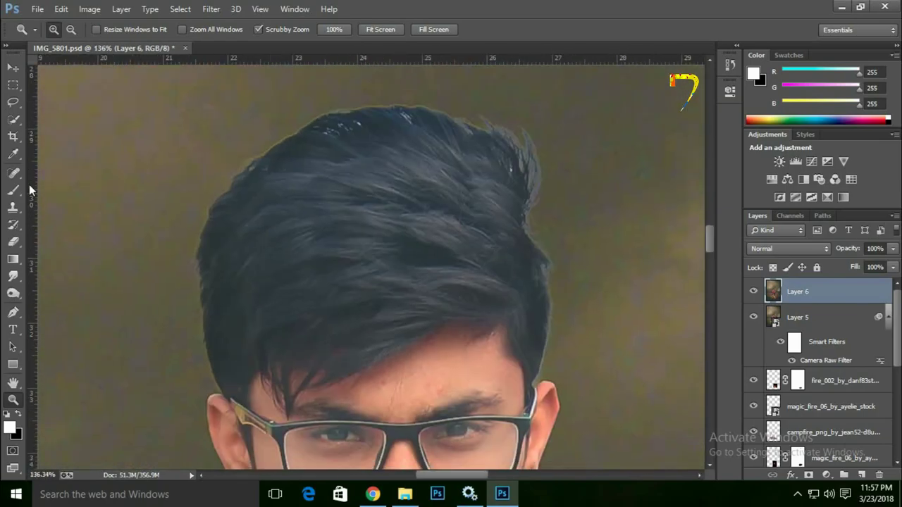
click(13, 259)
click(13, 276)
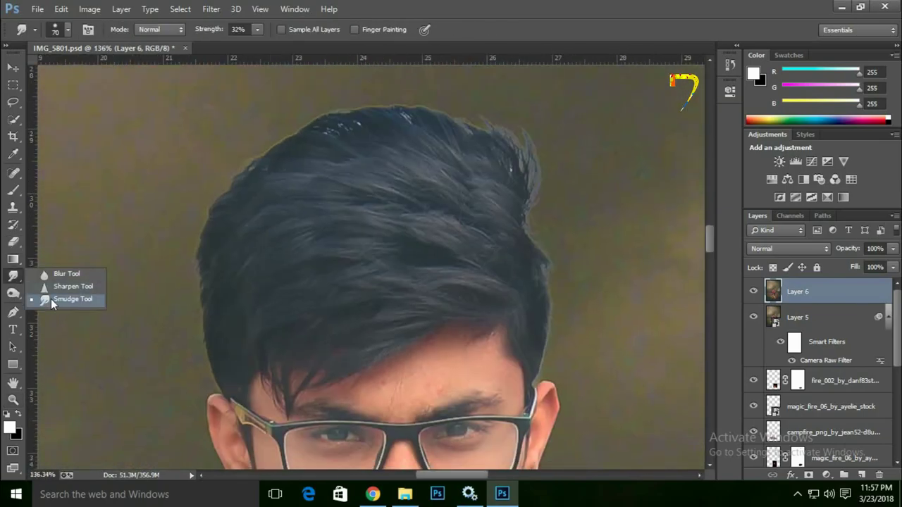
click(12, 293)
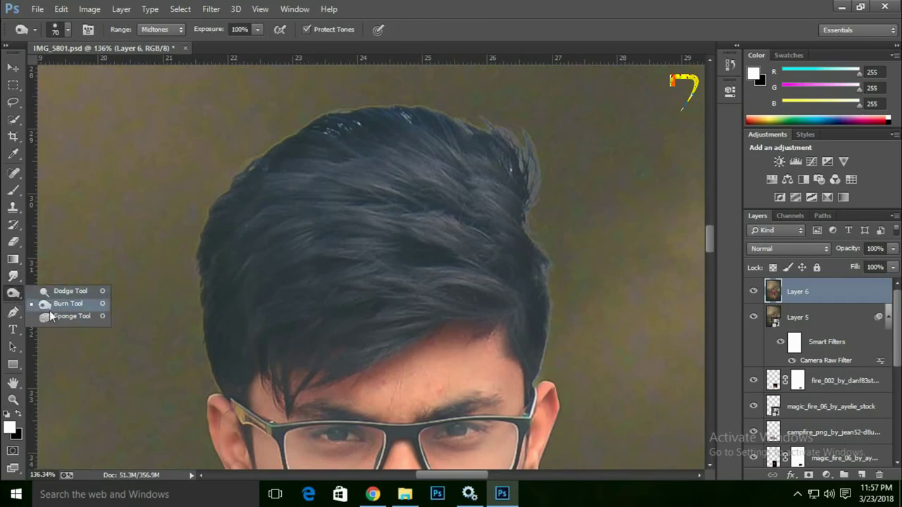
click(13, 313)
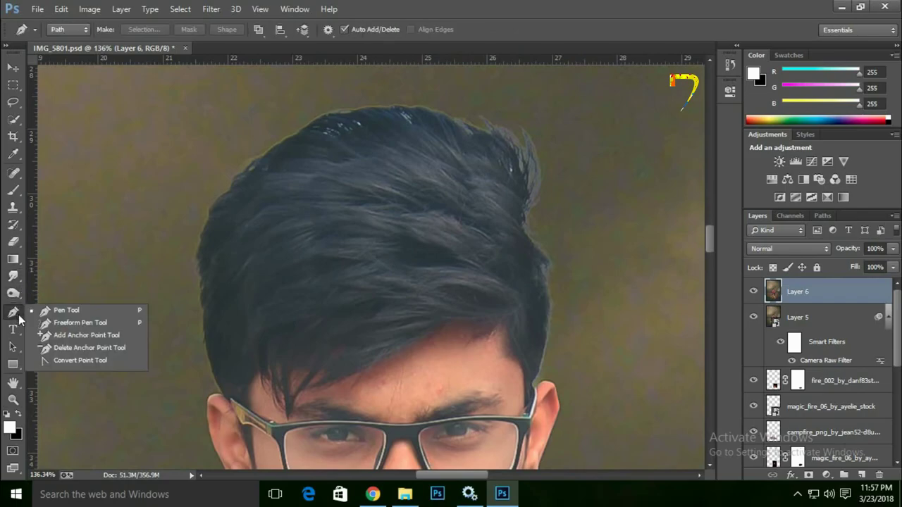
click(13, 276)
click(63, 275)
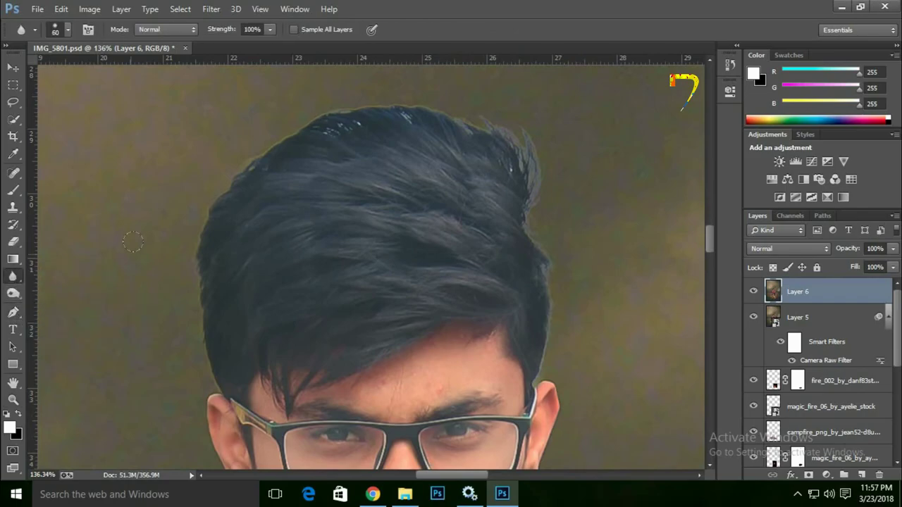
right_click(203, 138)
key(Escape)
drag(532, 366, 612, 282)
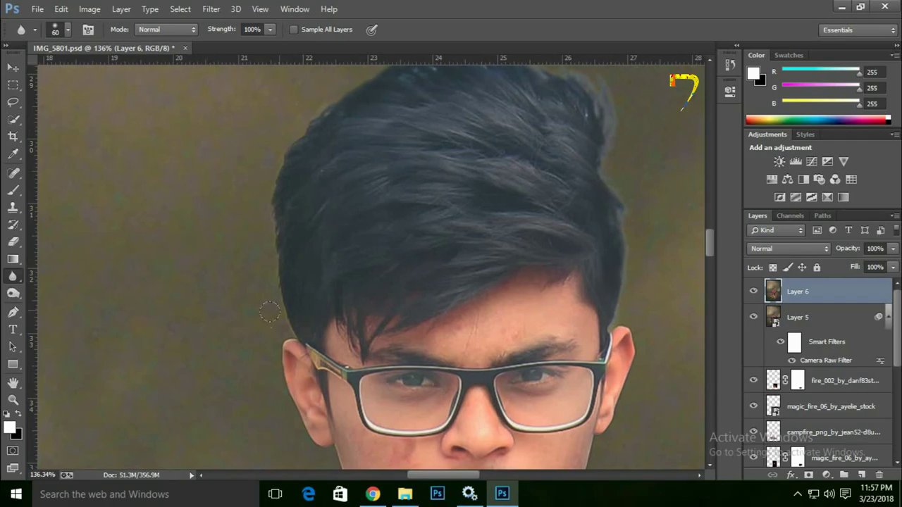
drag(270, 311, 237, 178)
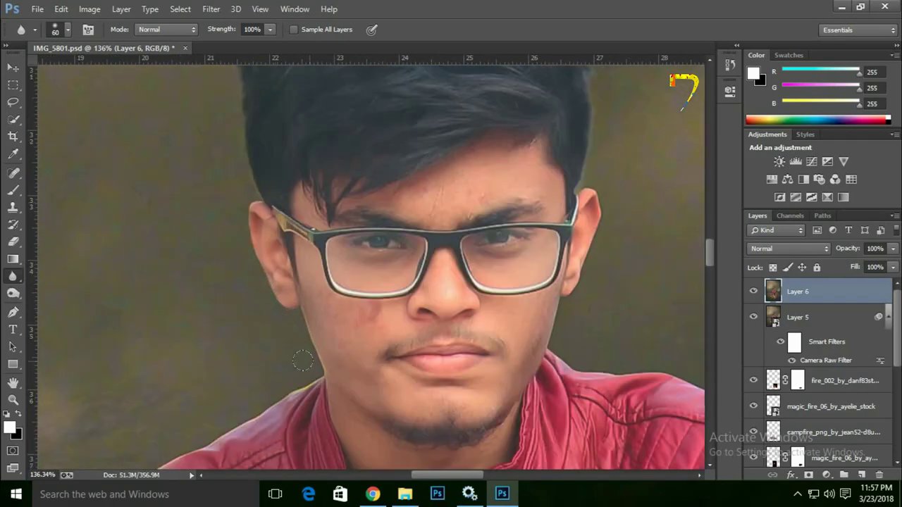
drag(302, 360, 363, 212)
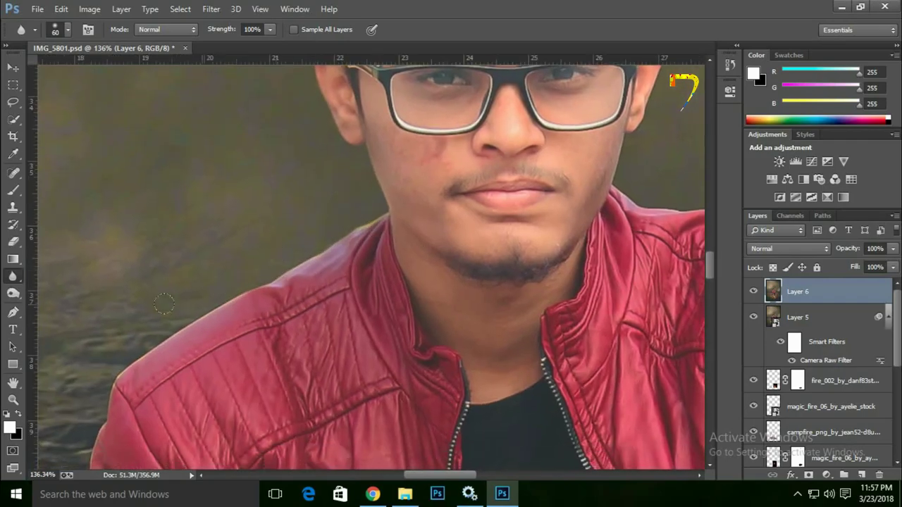
drag(155, 363, 335, 156)
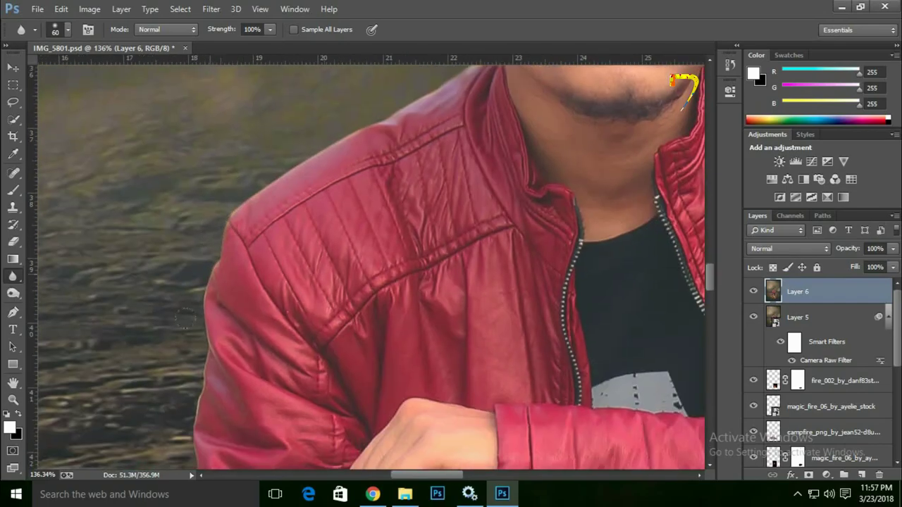
drag(236, 348, 218, 146)
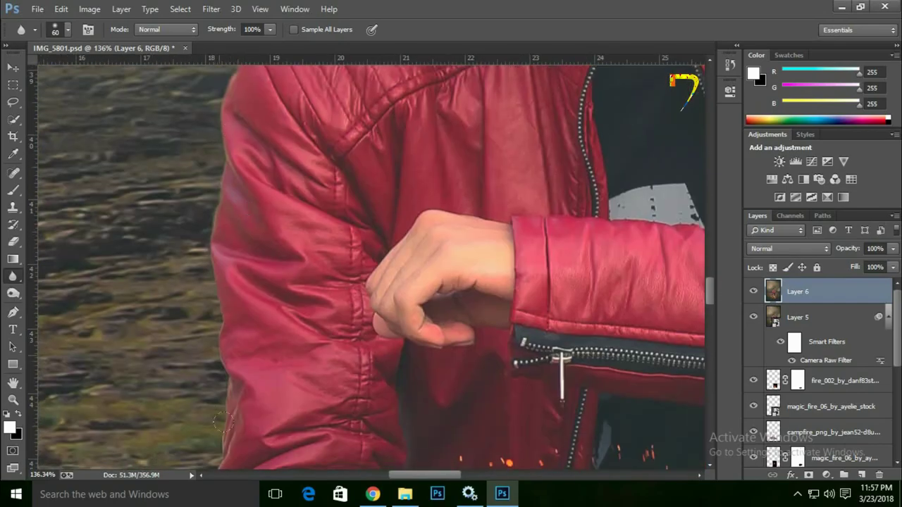
drag(219, 422, 222, 164)
mouse_move(453, 358)
mouse_down()
mouse_move(316, 264)
mouse_move(294, 230)
mouse_move(239, 371)
mouse_move(258, 267)
mouse_move(338, 262)
mouse_move(449, 352)
mouse_up()
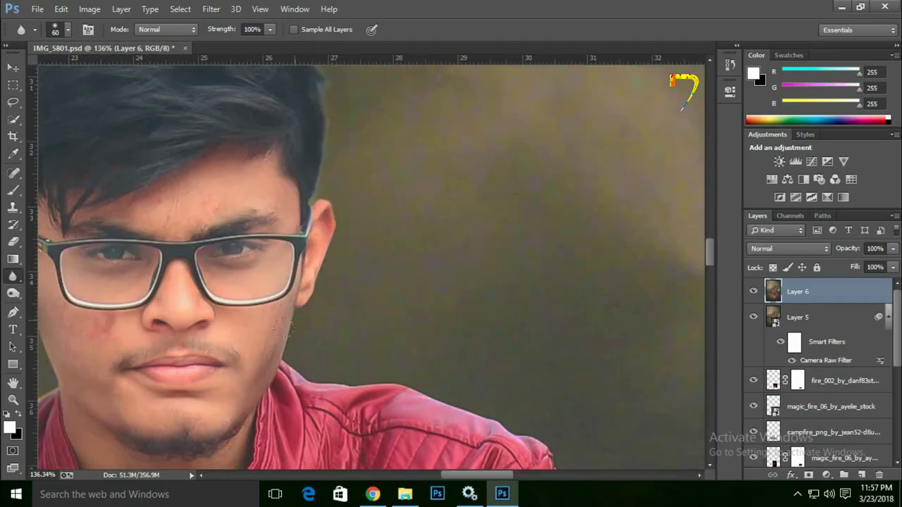
drag(576, 441, 306, 139)
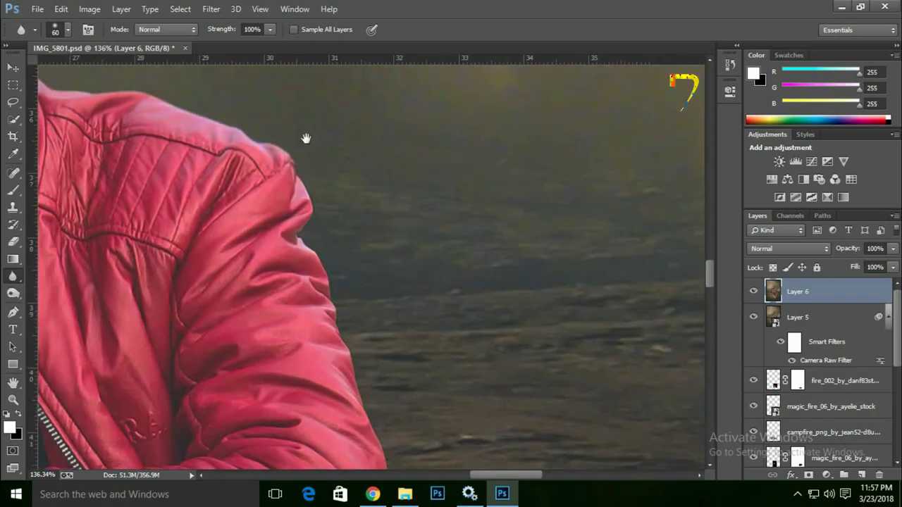
drag(391, 403, 334, 157)
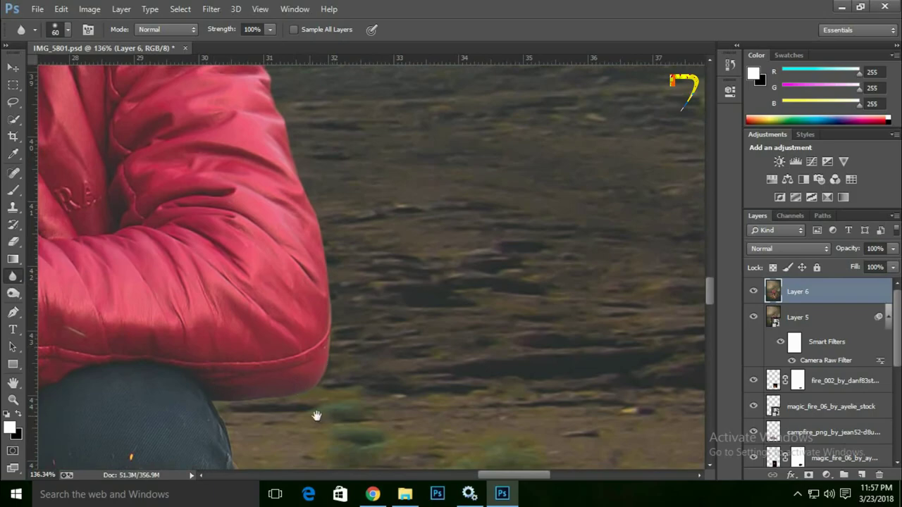
drag(317, 416, 344, 222)
drag(280, 397, 348, 203)
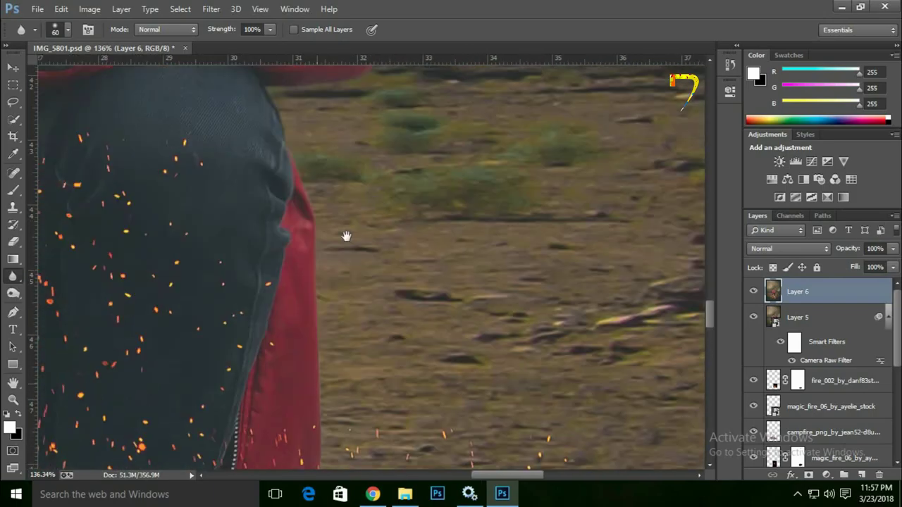
drag(326, 426, 391, 202)
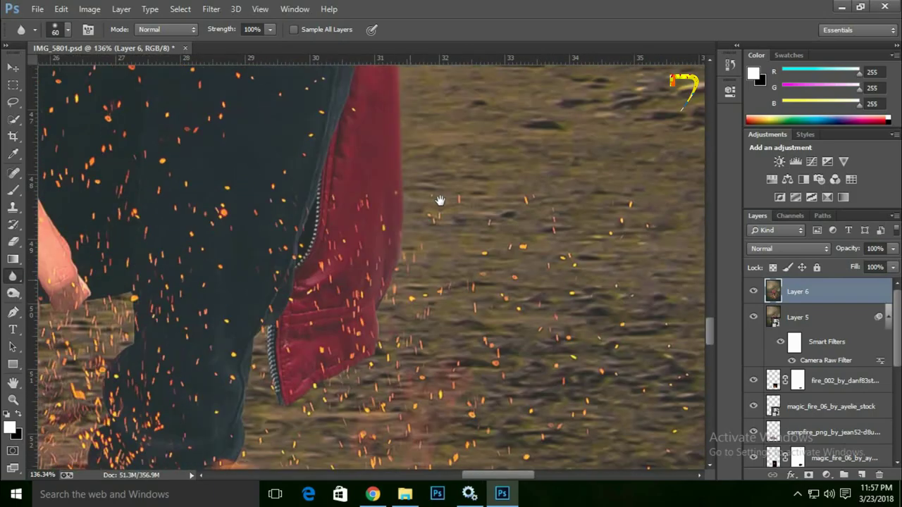
mouse_move(294, 352)
mouse_down()
mouse_move(315, 191)
mouse_move(347, 244)
mouse_up()
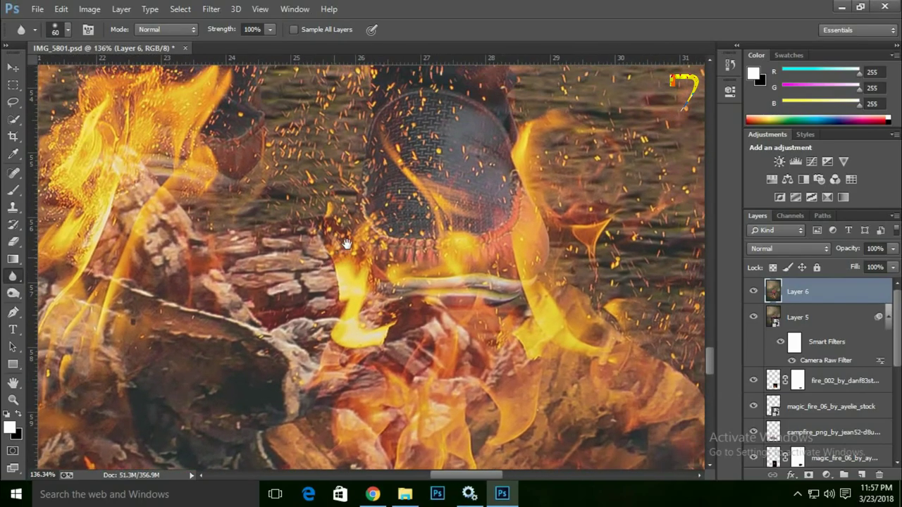
key(ctrl+0)
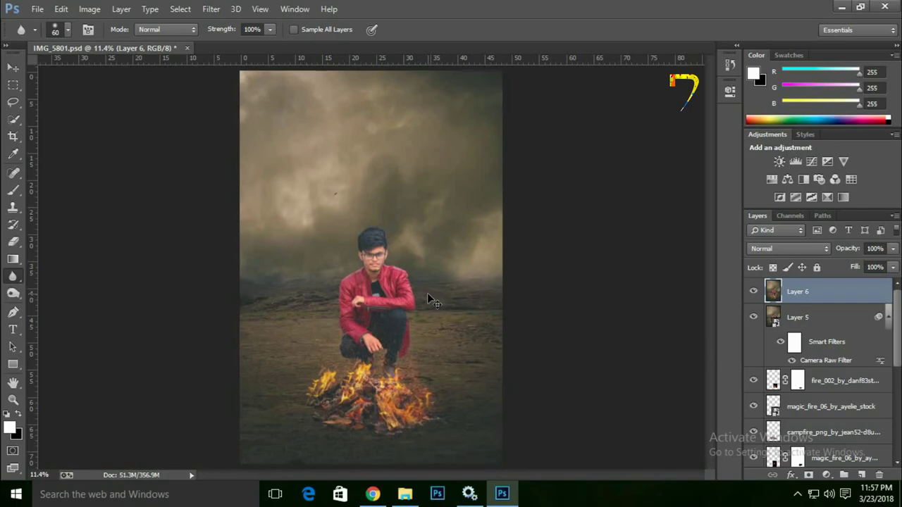
Step: Zoom in on the man's face and switch to the Mixer Brush tool
key(ctrl+plus)
key(ctrl+plus)
key(ctrl+plus)
key(ctrl+plus)
key(ctrl+plus)
key(ctrl+plus)
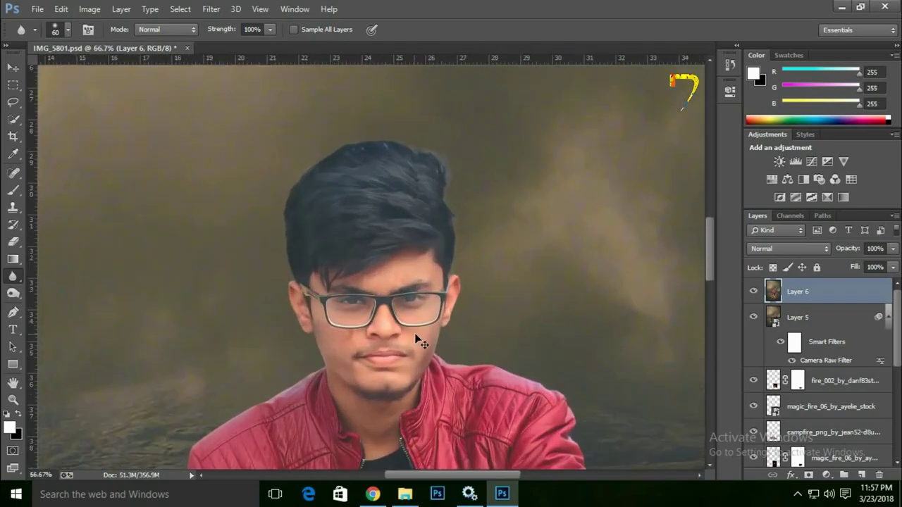
key(ctrl+plus)
key(ctrl+plus)
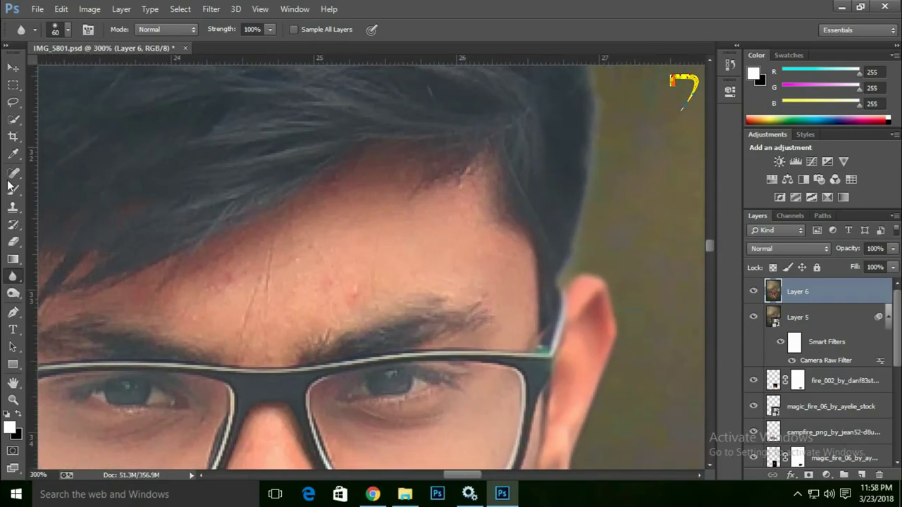
click(14, 194)
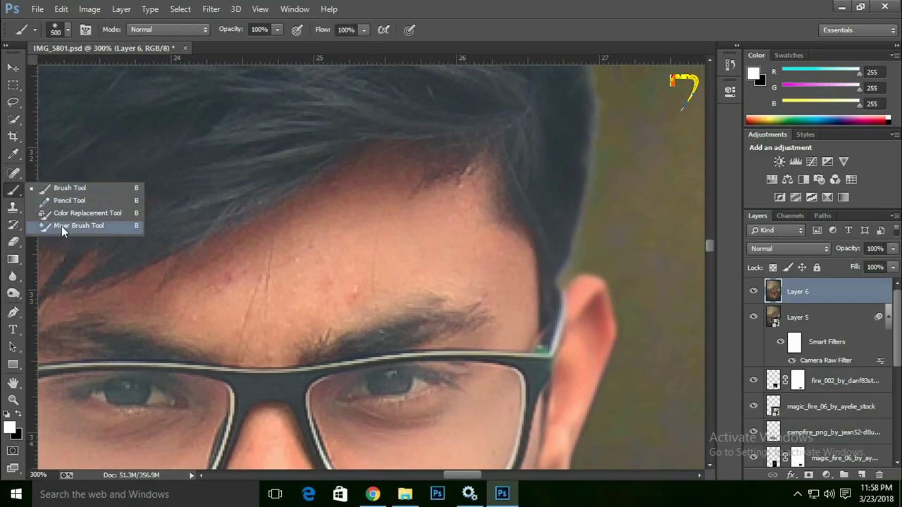
click(78, 226)
scroll(313, 218, down, 1)
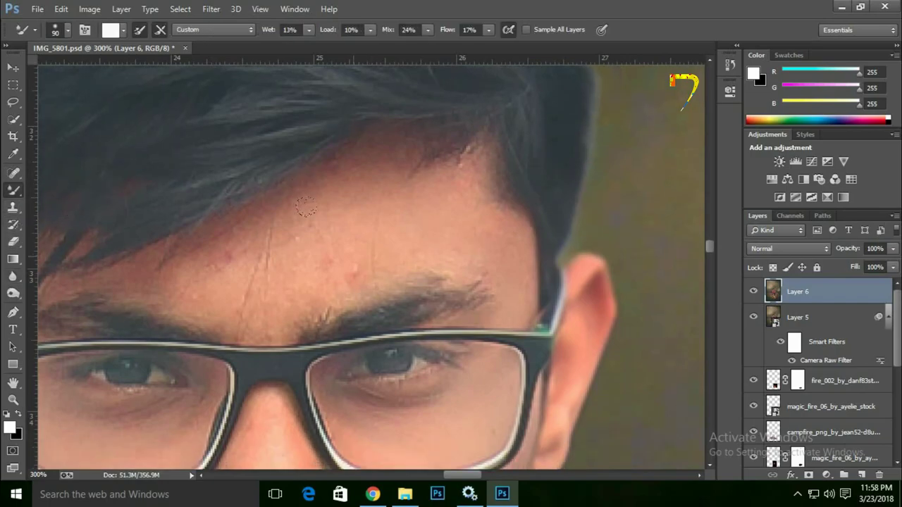
scroll(314, 219, up, 2)
scroll(313, 218, up, 1)
Step: Pick the Smudge Tool and stamp the visible layers into new Layer 7
click(13, 312)
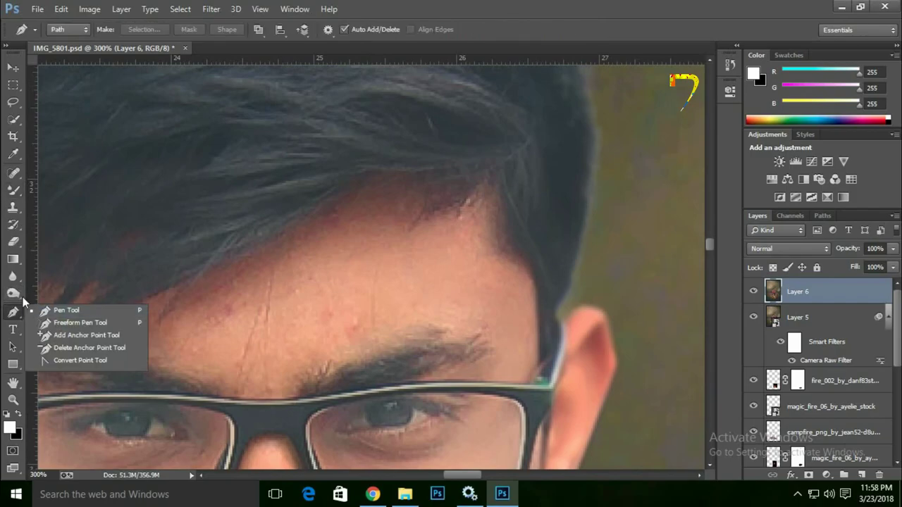
click(12, 294)
click(12, 277)
click(67, 287)
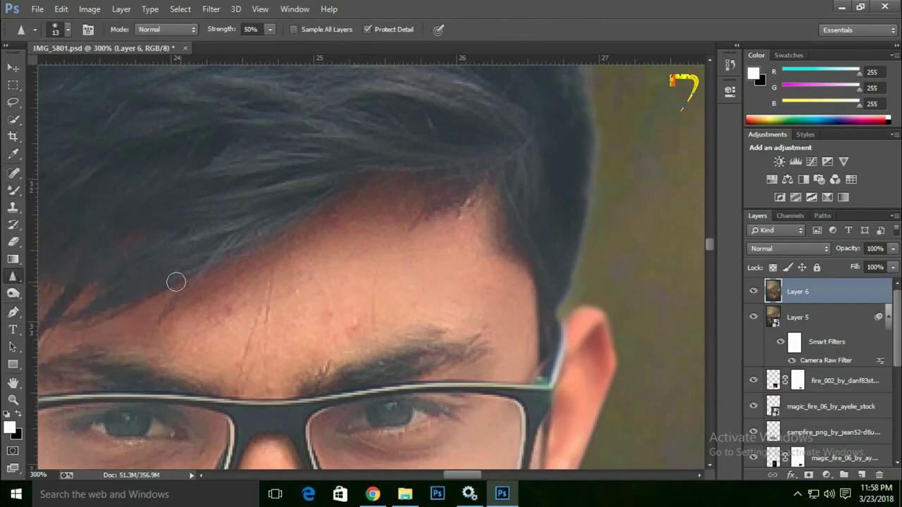
click(13, 276)
click(67, 300)
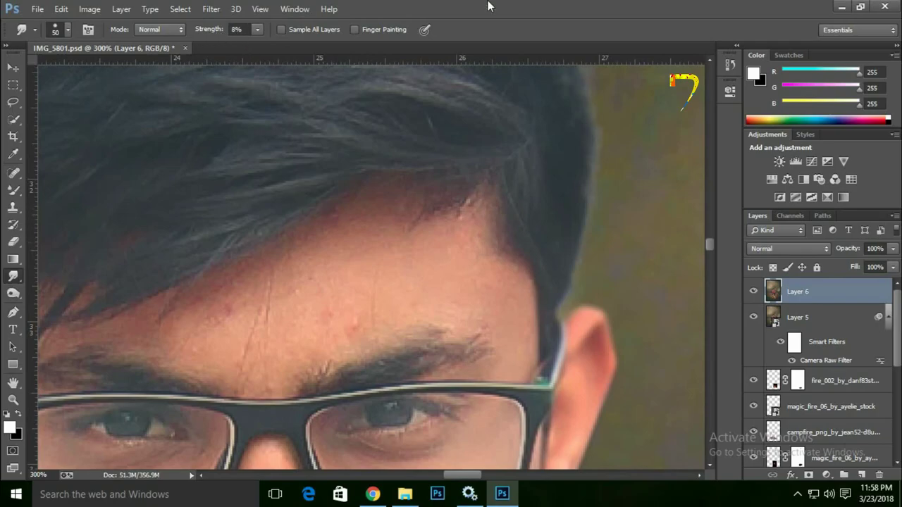
key(ctrl+shift+alt+e)
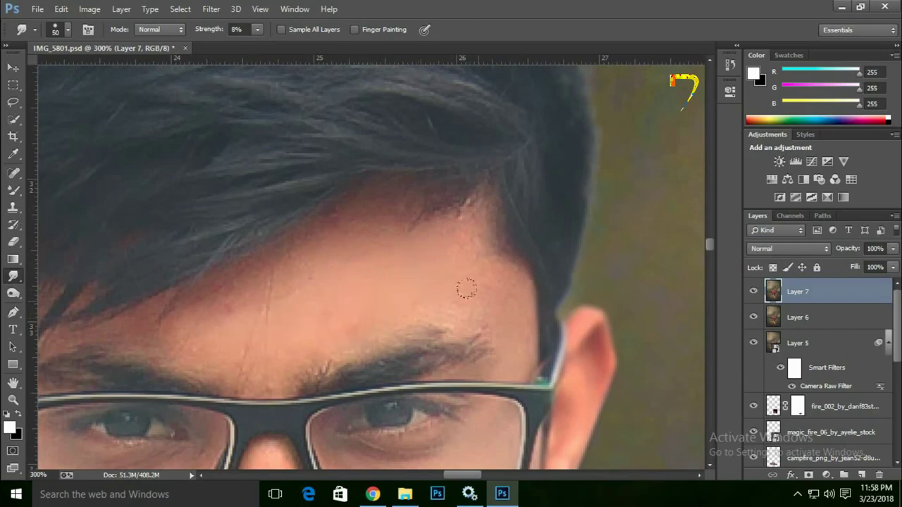
Step: Shrink the smudge brush and smudge away the reddish blemish on the cheek
drag(357, 240, 393, 80)
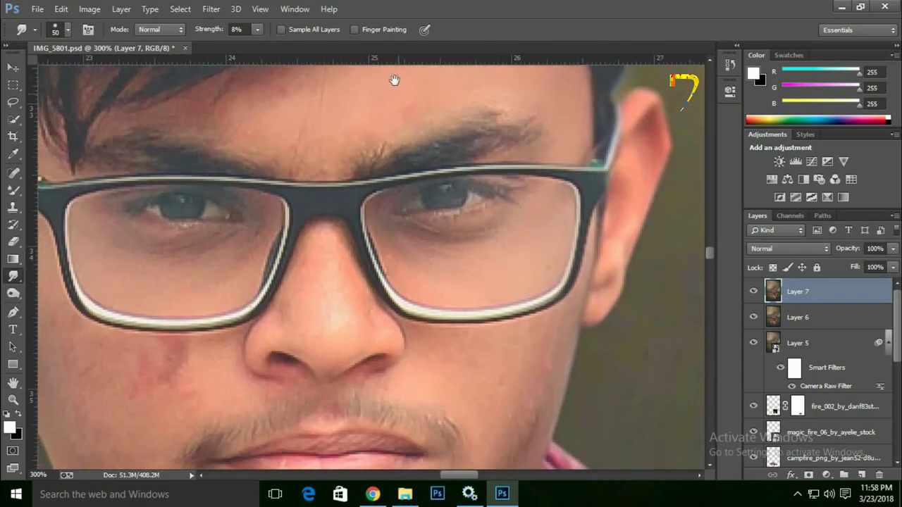
drag(461, 260, 472, 141)
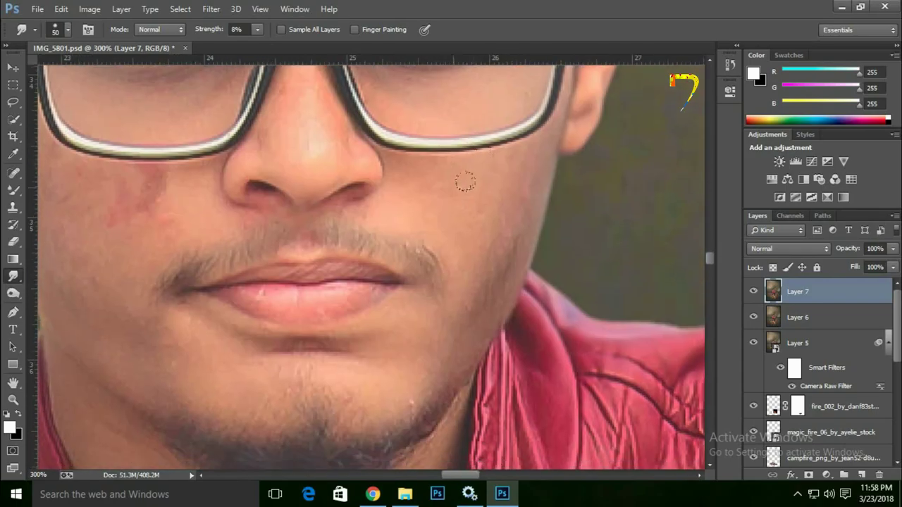
drag(337, 359, 370, 465)
key(bracketleft)
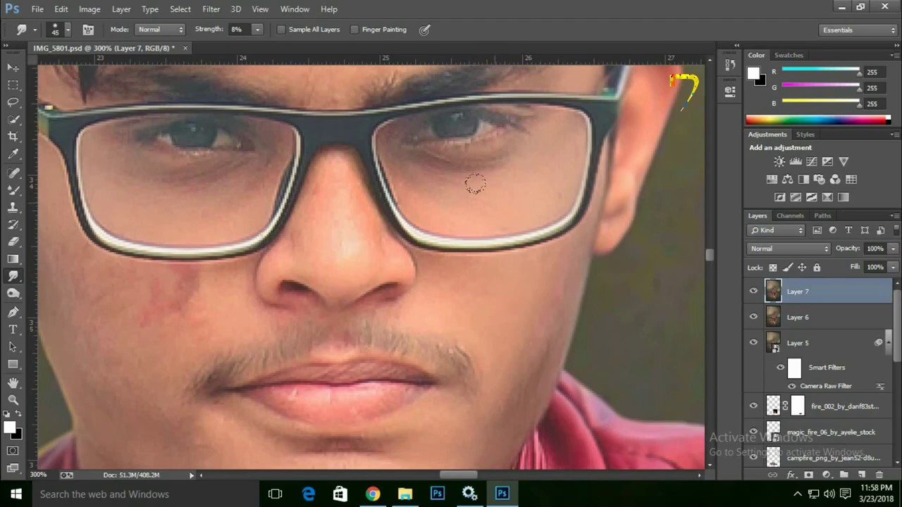
drag(488, 200, 594, 252)
drag(319, 188, 370, 199)
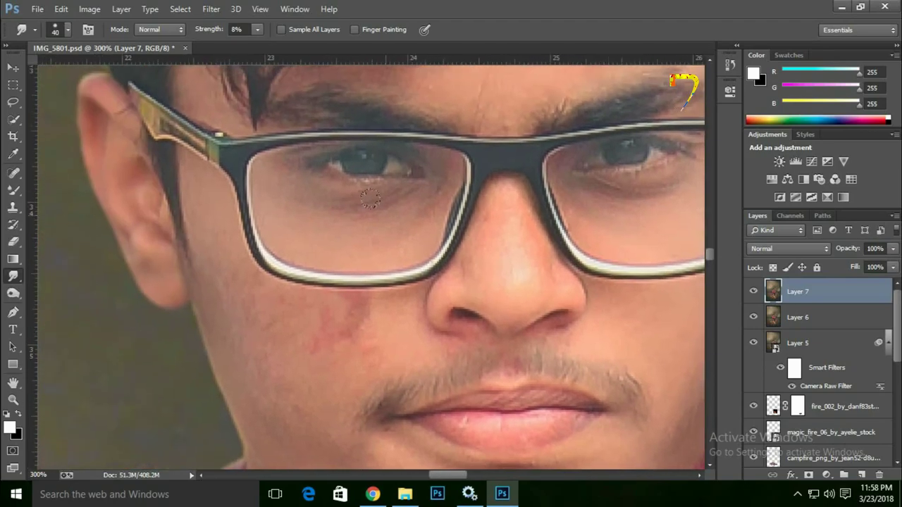
drag(360, 258, 413, 237)
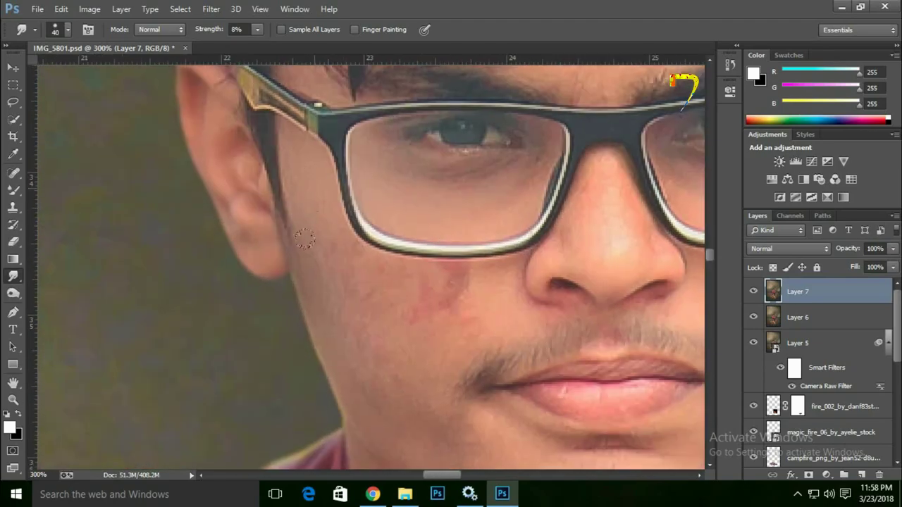
mouse_move(406, 300)
mouse_down()
mouse_move(404, 334)
mouse_move(436, 280)
mouse_up()
Step: Pan over the mouth, chin, red jacket, hand and sleeve to inspect the retouch
drag(457, 389, 236, 269)
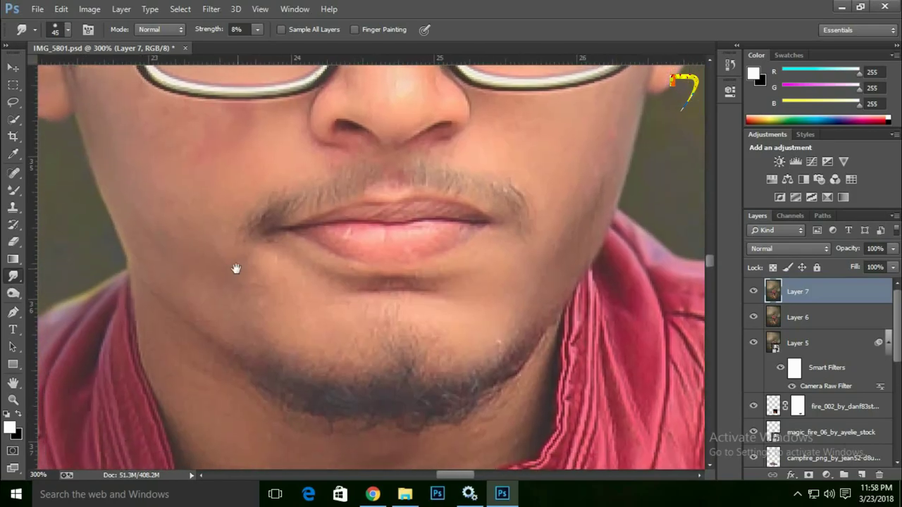
drag(321, 291, 277, 412)
mouse_move(374, 214)
mouse_down()
mouse_move(384, 262)
mouse_move(501, 346)
mouse_up()
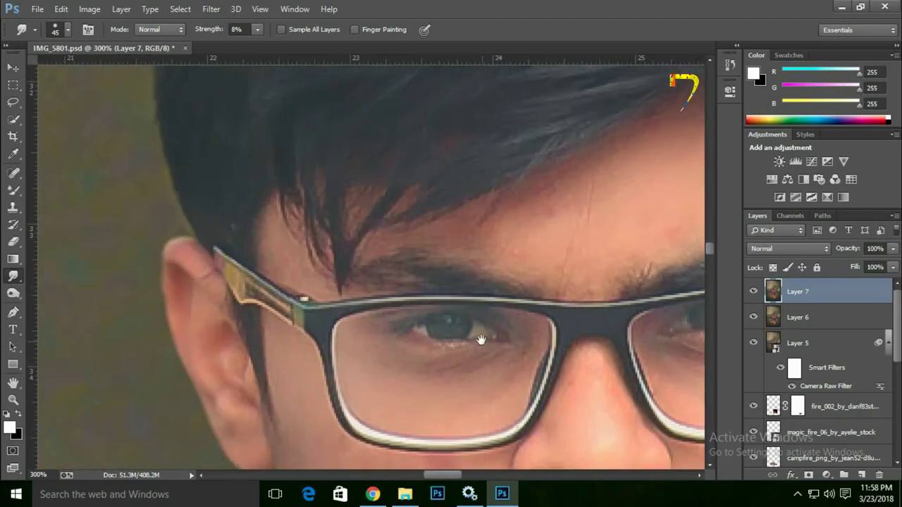
drag(451, 461, 409, 215)
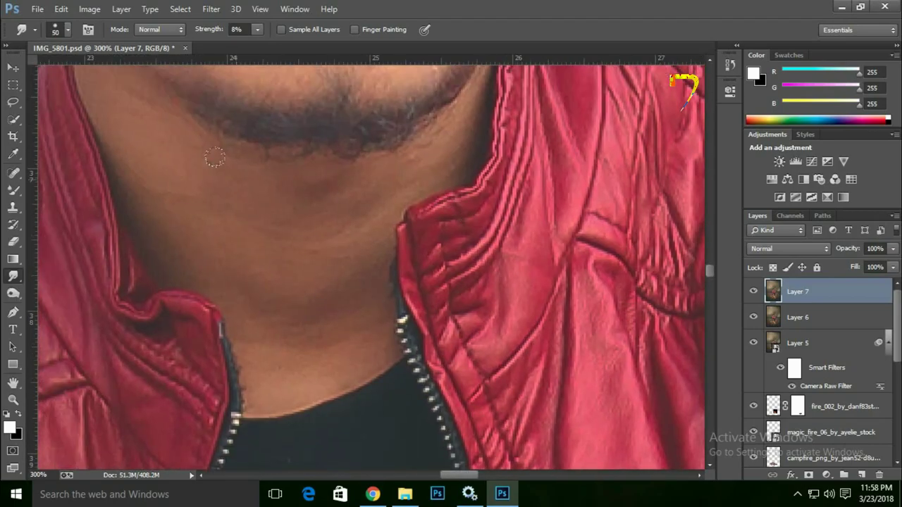
scroll(277, 225, up, 2)
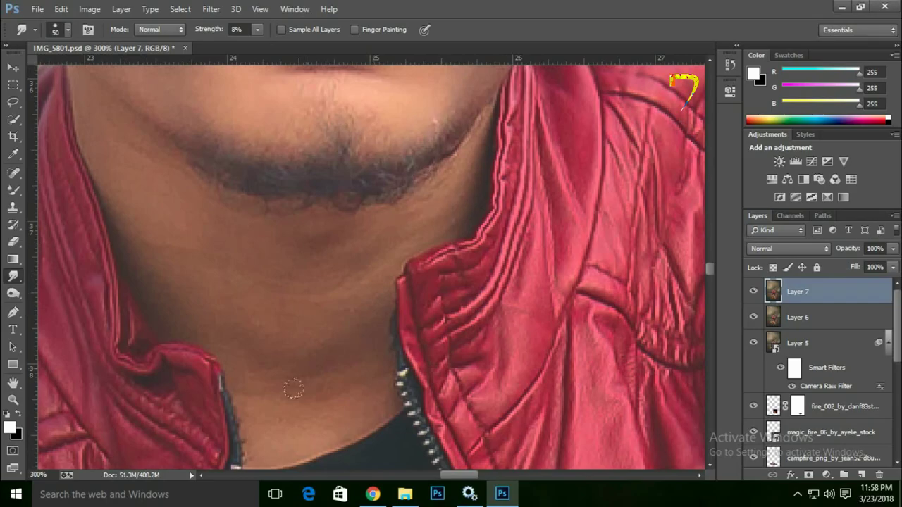
scroll(374, 207, down, 5)
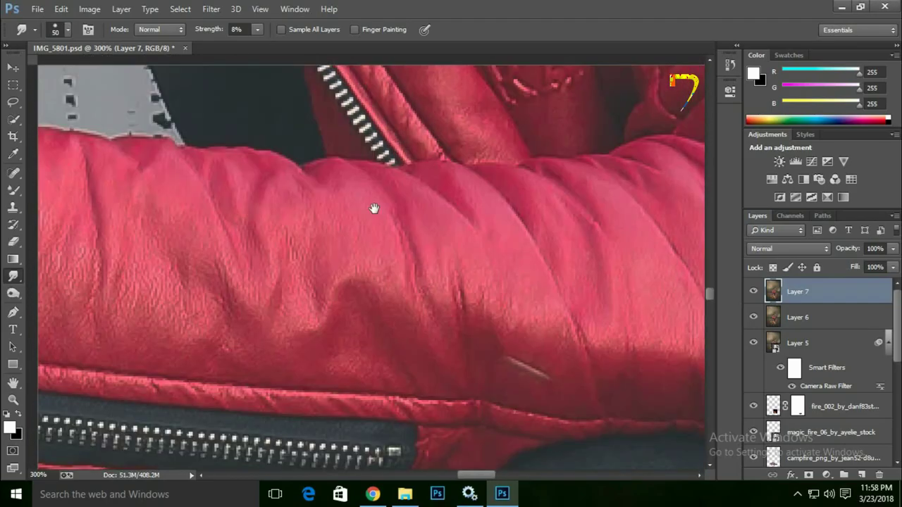
drag(161, 268, 350, 303)
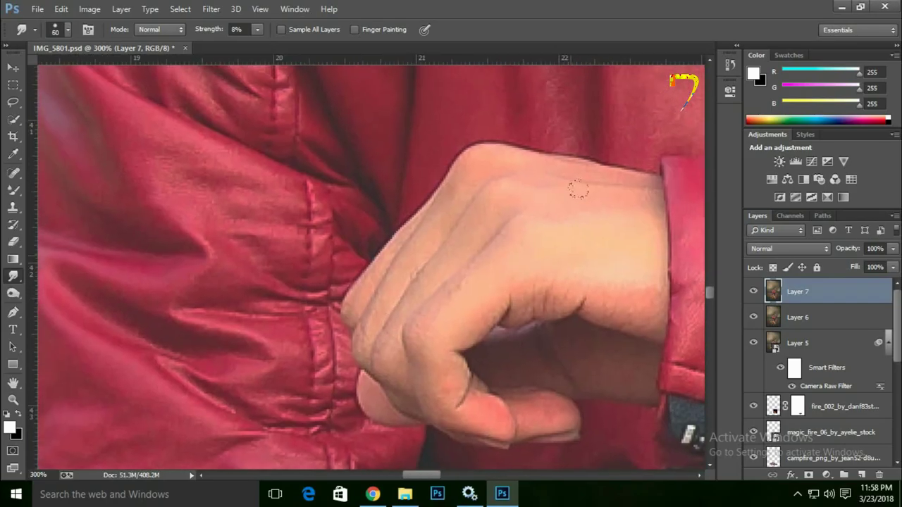
mouse_move(563, 401)
mouse_down()
mouse_move(620, 225)
mouse_move(517, 248)
mouse_move(310, 87)
mouse_up()
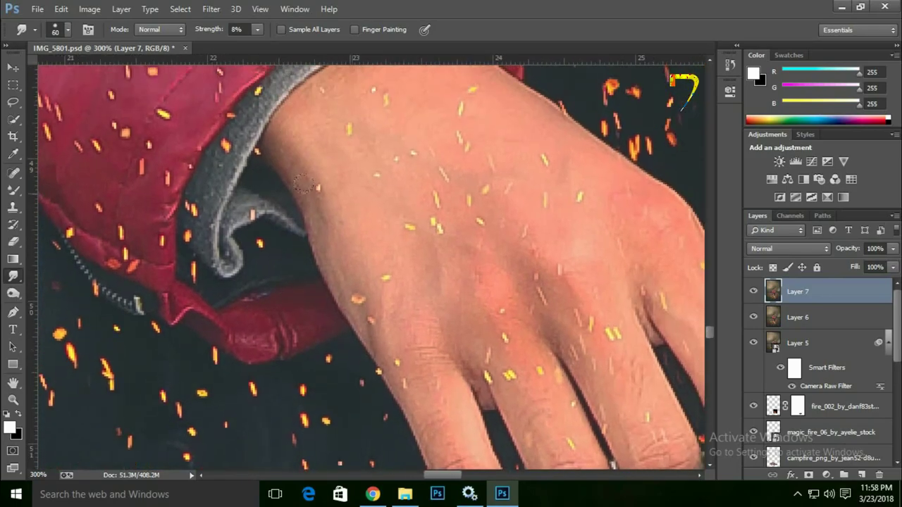
drag(413, 380, 391, 371)
drag(409, 411, 372, 465)
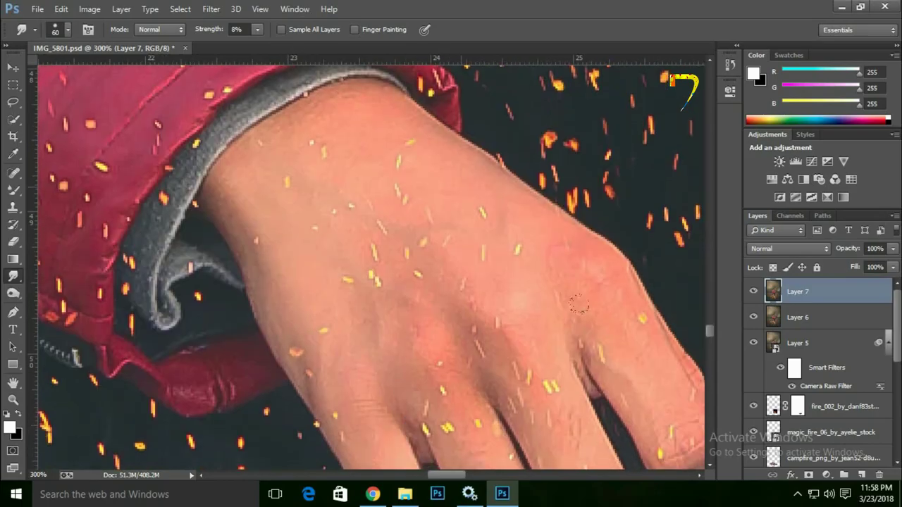
drag(578, 305, 346, 237)
mouse_move(239, 222)
mouse_down()
mouse_move(419, 346)
mouse_move(515, 318)
mouse_move(459, 238)
mouse_move(456, 260)
mouse_up()
scroll(456, 260, up, 5)
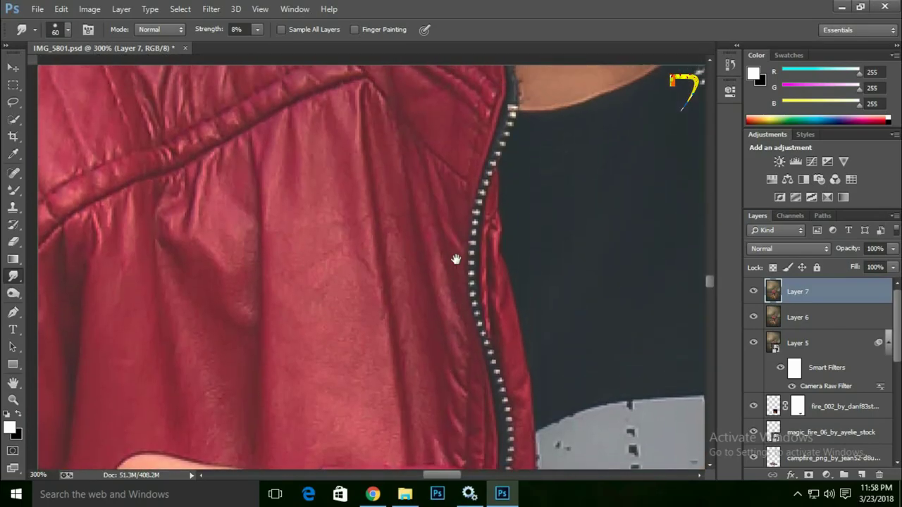
Step: Stamp a merged copy as Layer 8 and bring up the Mixer Brush presets
key(ctrl+alt+shift+e)
scroll(421, 171, up, 3)
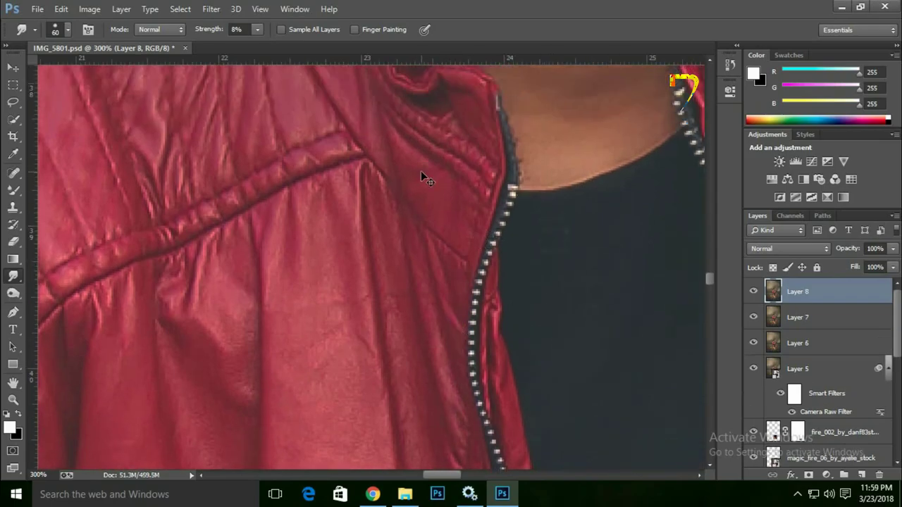
scroll(497, 161, up, 5)
scroll(440, 284, down, 2)
scroll(439, 283, up, 3)
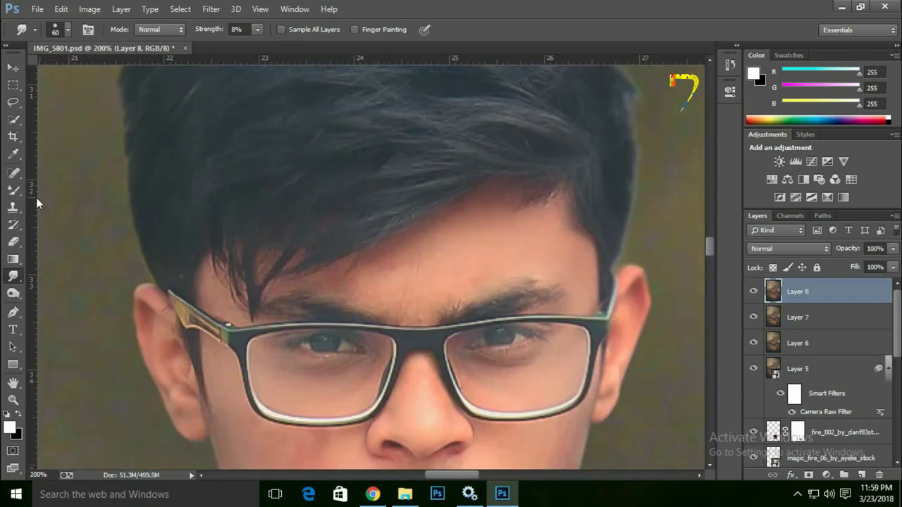
click(12, 189)
click(77, 220)
right_click(310, 226)
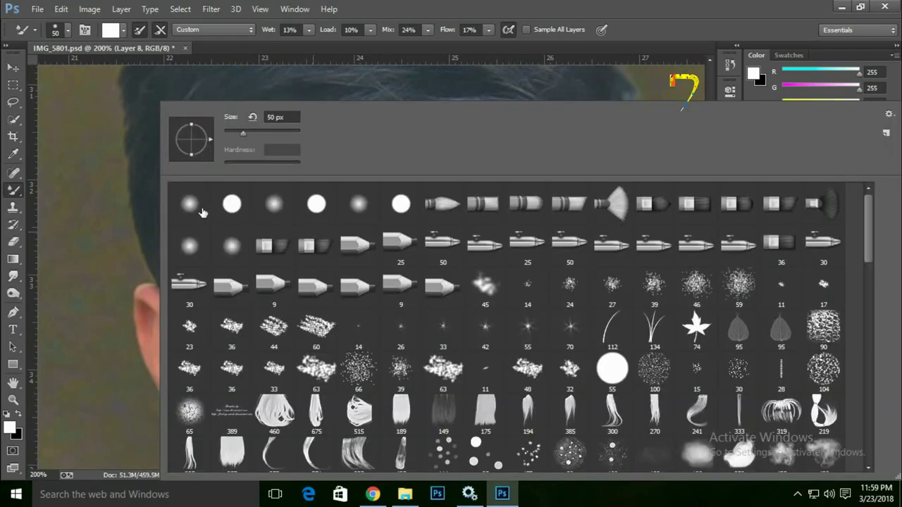
Step: Enlarge the mixer brush and load it with the forehead skin colour
key(Escape)
scroll(472, 177, down, 2)
key(bracketright)
key(bracketright)
key(bracketright)
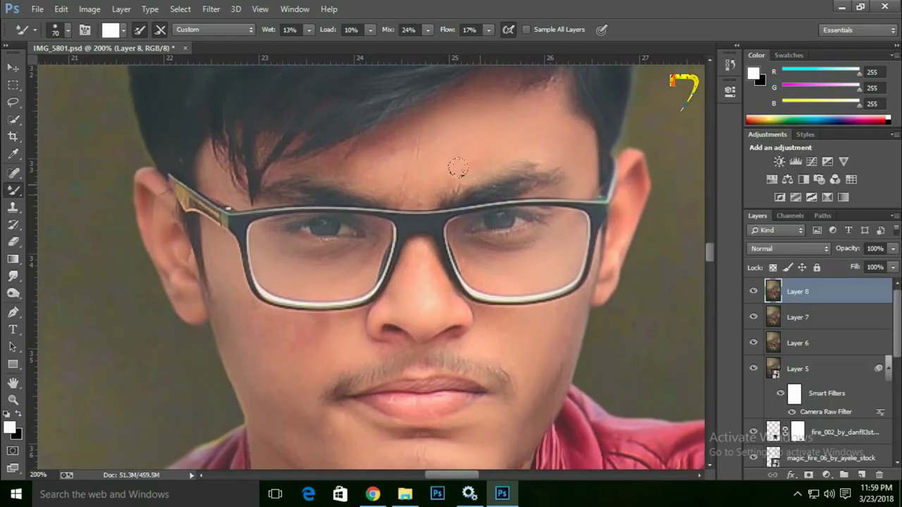
scroll(473, 200, up, 1)
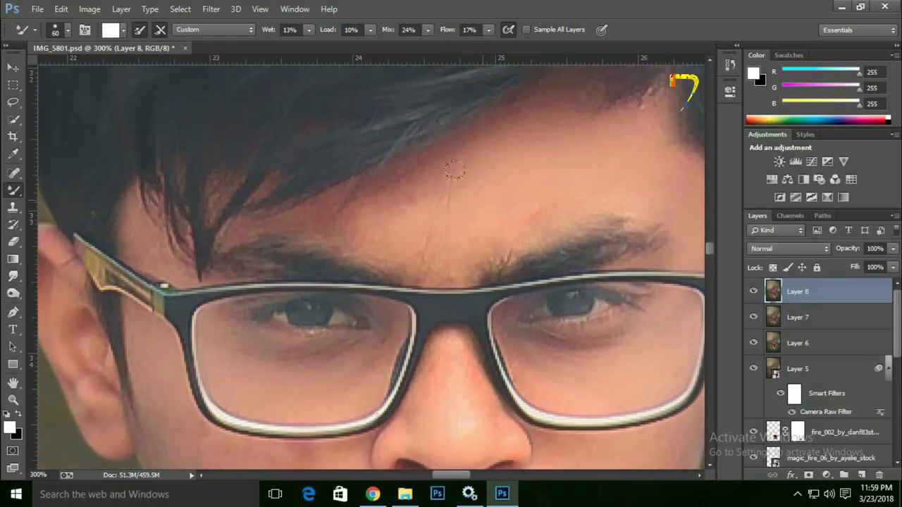
alt+click(548, 196)
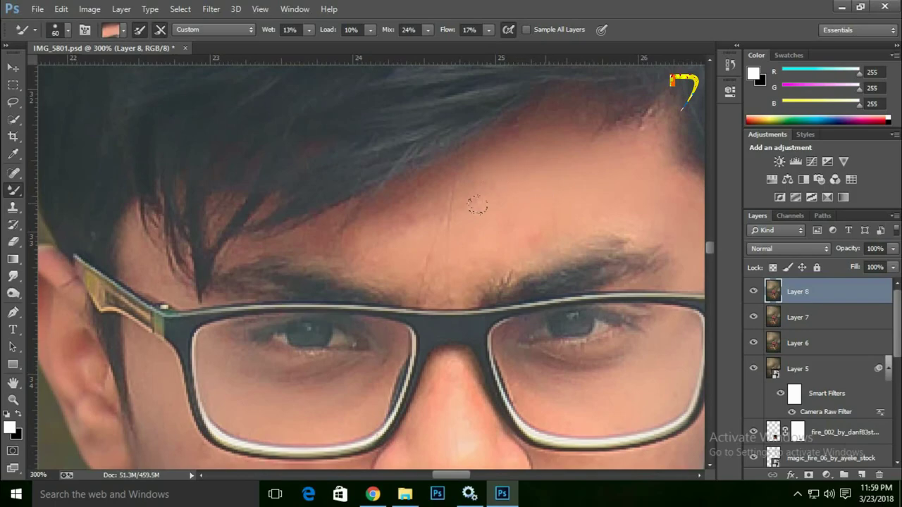
Step: Pan across the eyes, glasses, nose, mouth and chin on Layer 8
scroll(469, 129, right, 3)
scroll(355, 212, right, 2)
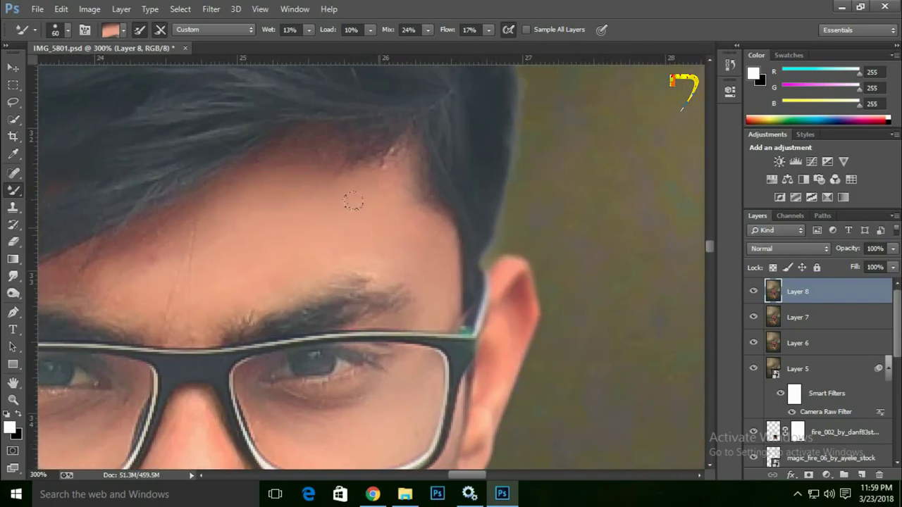
drag(415, 335, 519, 271)
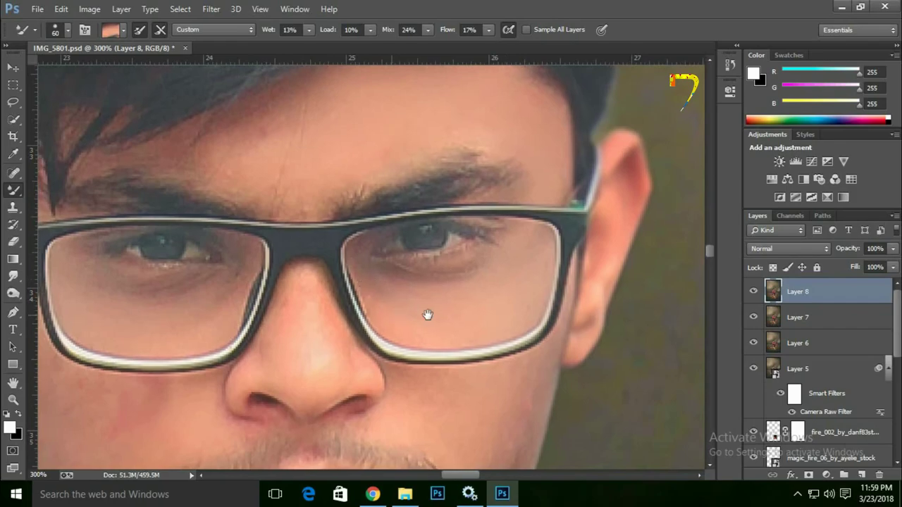
scroll(332, 301, left, 4)
drag(339, 342, 353, 208)
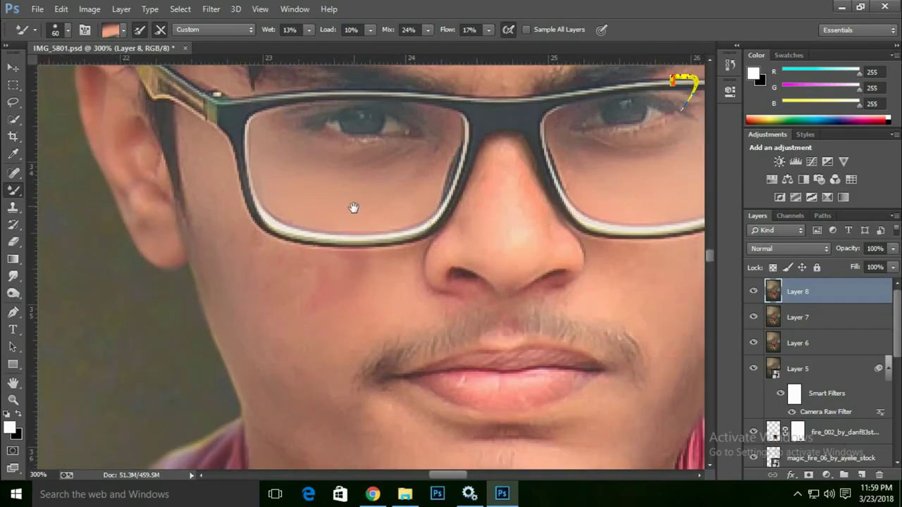
drag(414, 313, 406, 228)
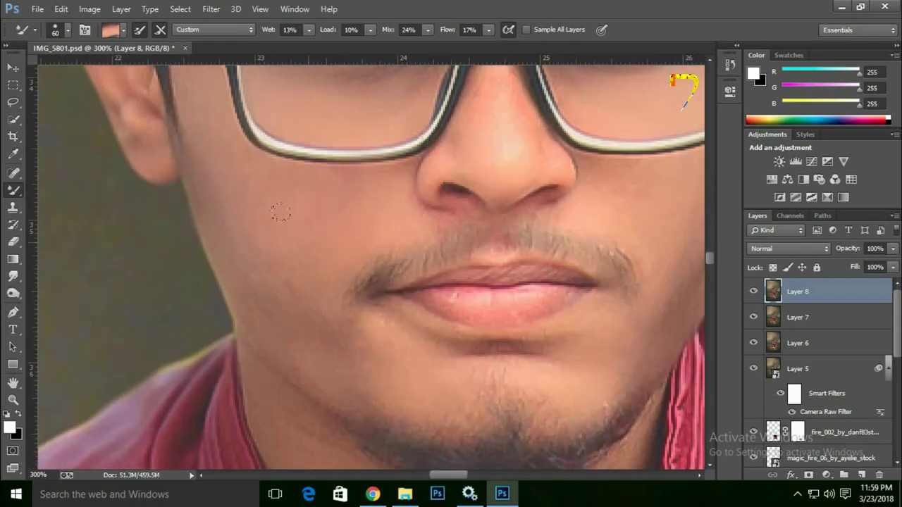
drag(621, 346, 458, 314)
Step: Fit the whole image in the window, then scroll back toward the face
key(ctrl+0)
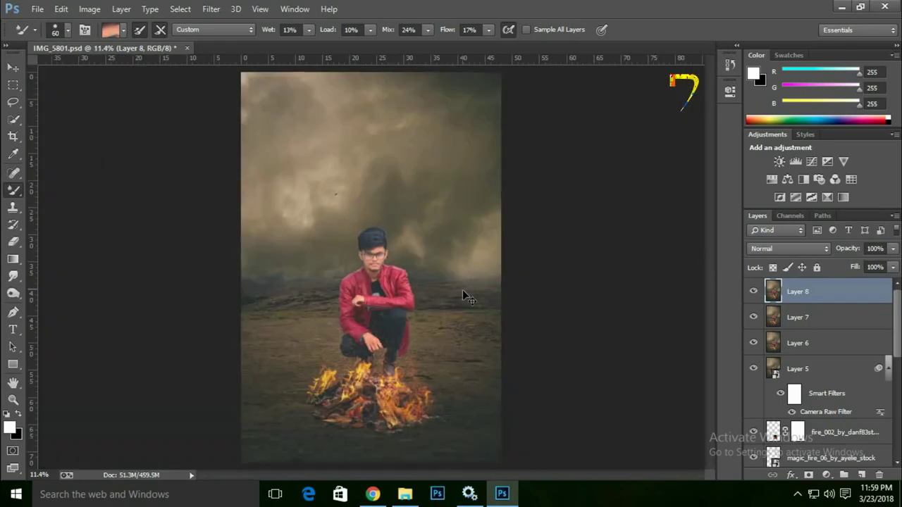
scroll(462, 290, up, 1)
scroll(436, 287, up, 1)
scroll(430, 290, up, 1)
scroll(380, 253, up, 4)
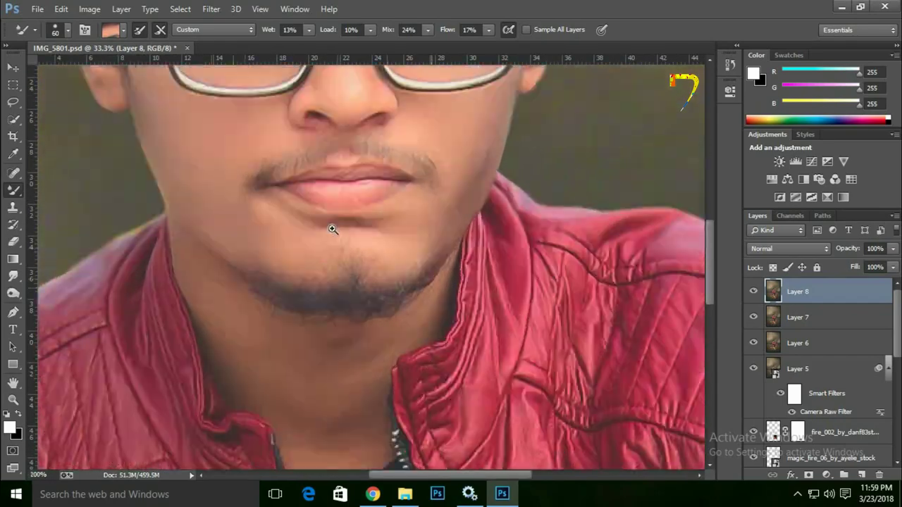
scroll(331, 228, up, 1)
scroll(369, 227, down, 1)
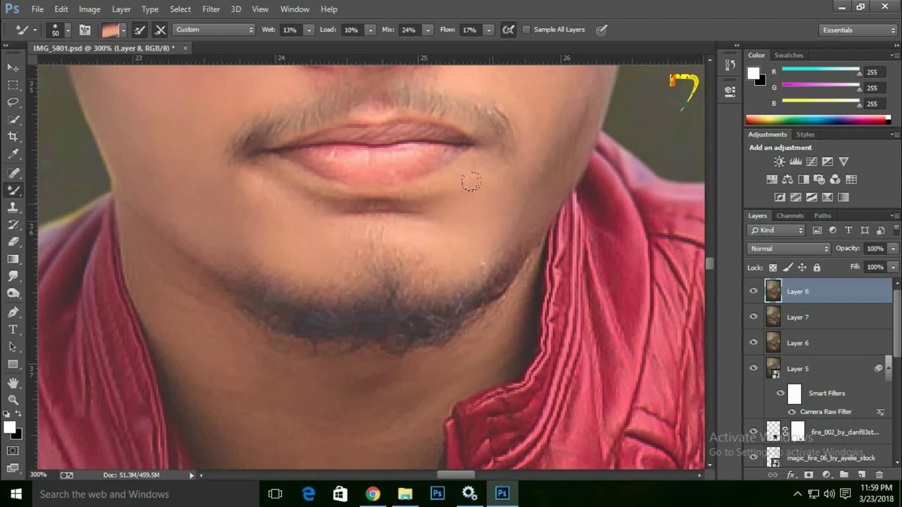
Step: Enlarge the mixer brush to 70 and smooth the forehead skin below the hairline
drag(432, 277, 530, 125)
key(bracketright)
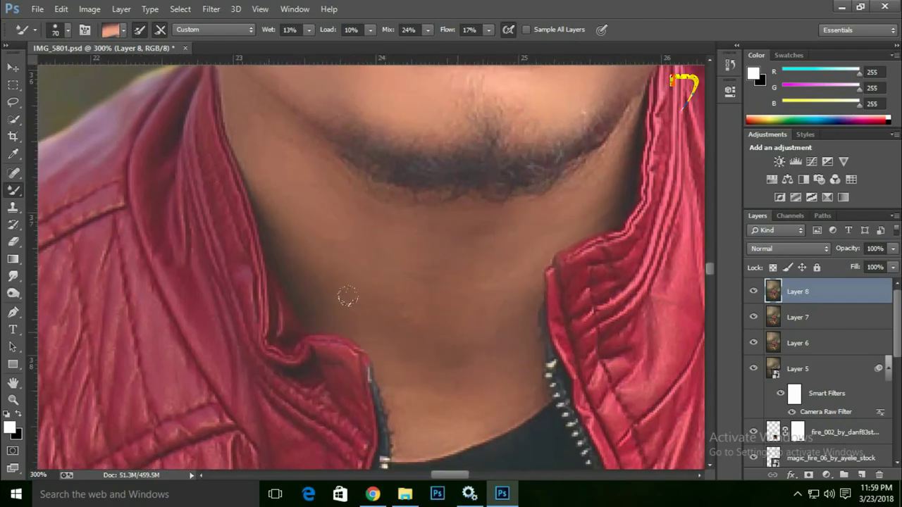
scroll(346, 296, up, 3)
scroll(345, 277, up, 5)
scroll(346, 276, up, 5)
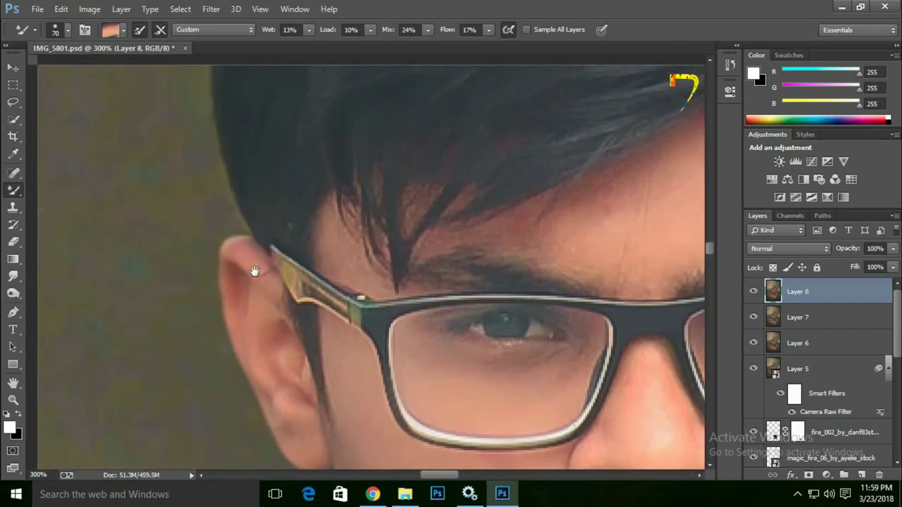
mouse_move(584, 255)
mouse_down()
mouse_move(443, 261)
mouse_move(502, 271)
mouse_up()
scroll(332, 211, left, 5)
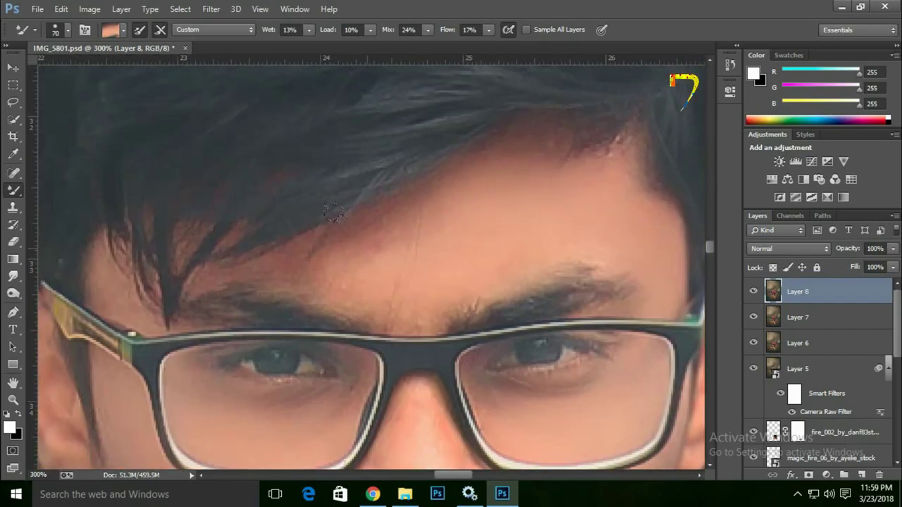
mouse_move(365, 205)
mouse_down()
mouse_move(296, 244)
mouse_move(360, 208)
mouse_up()
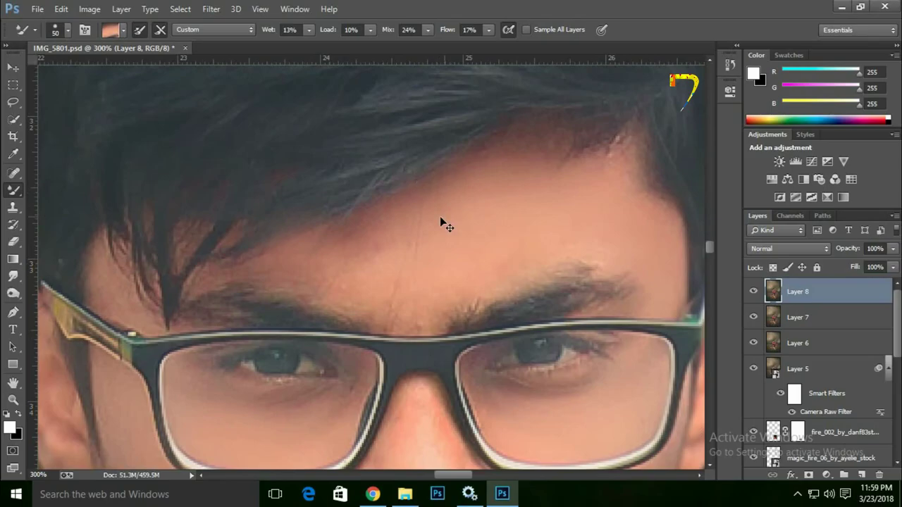
Step: Fit the composite to the window and float IMG_5801.psd in its own window
key(ctrl+0)
scroll(432, 366, up, 6)
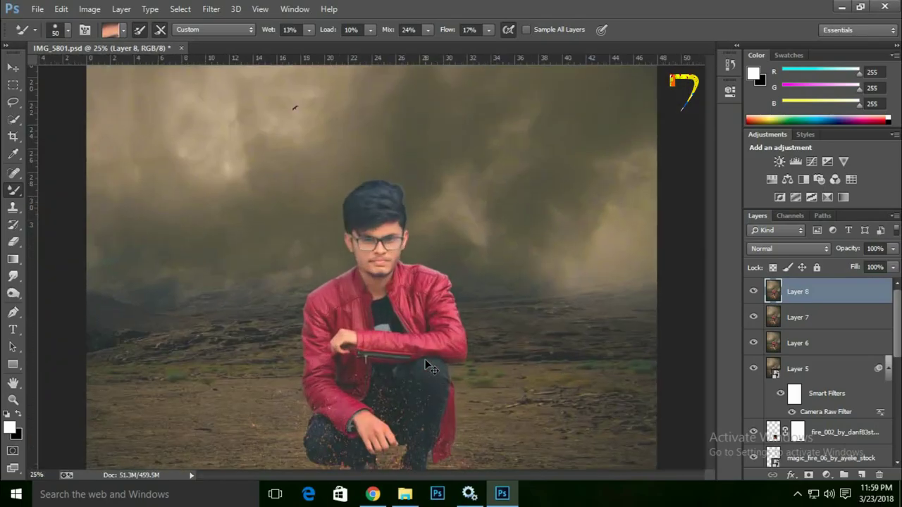
scroll(429, 224, up, 2)
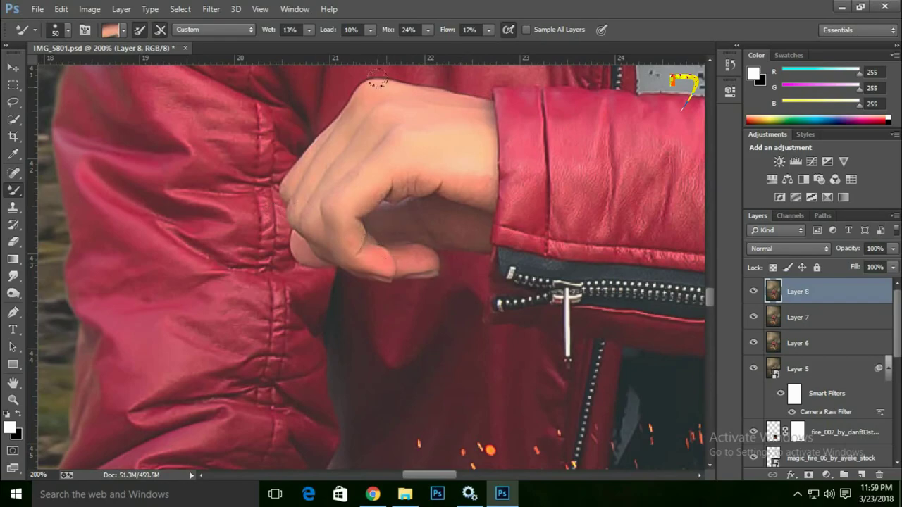
scroll(377, 82, down, 5)
scroll(394, 92, right, 4)
scroll(409, 99, down, 4)
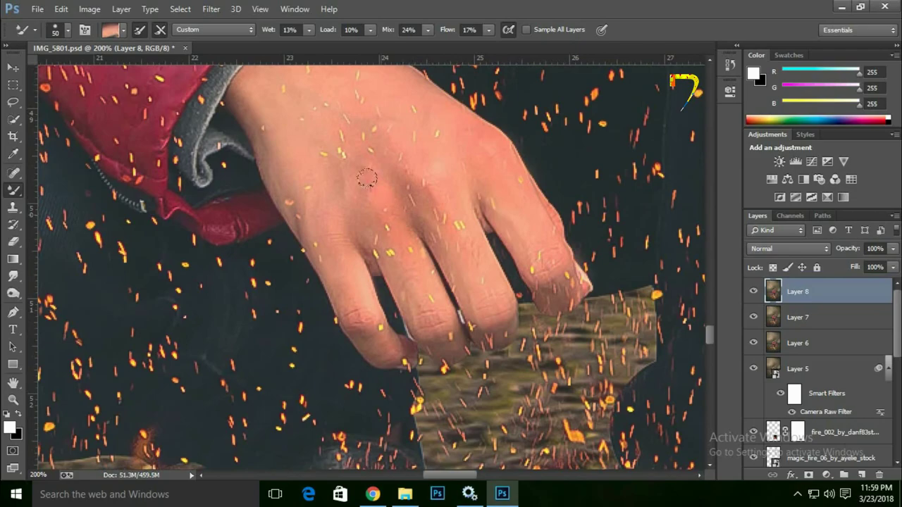
key(ctrl+0)
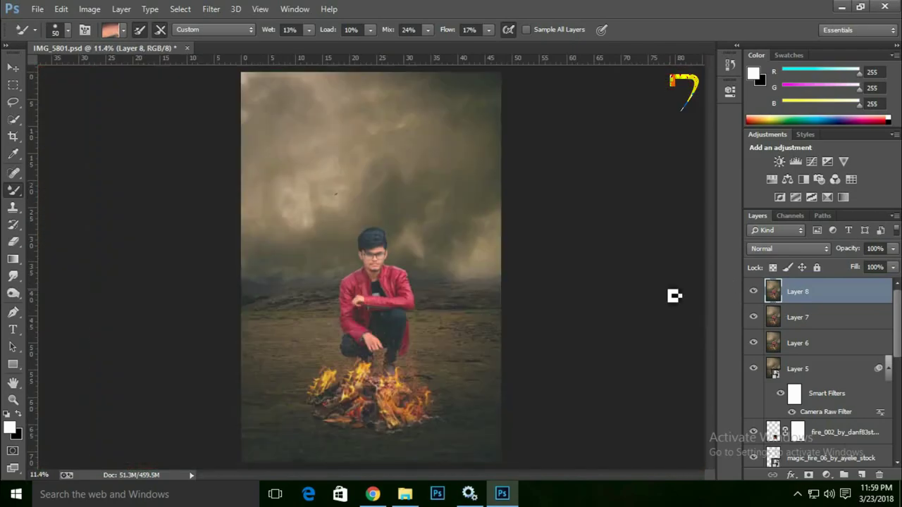
drag(137, 48, 225, 66)
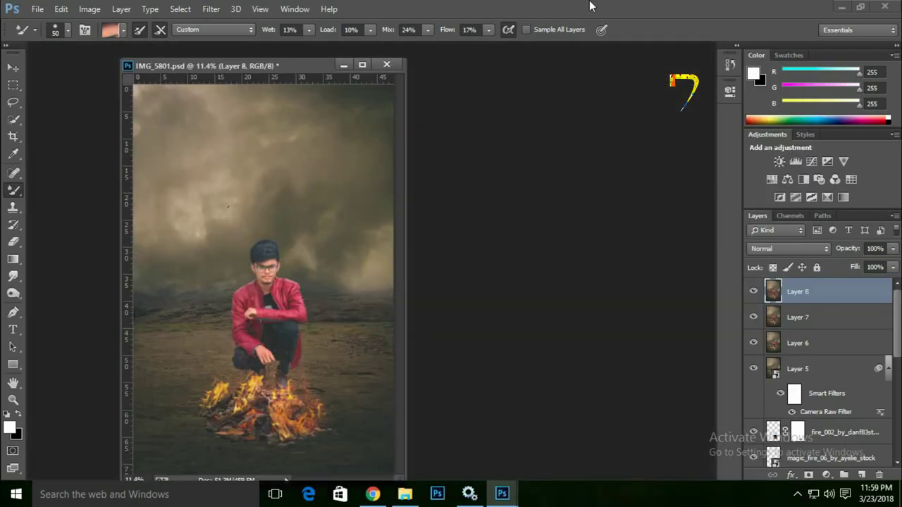
Step: Stamp a merged copy of the visible image as Layer 9
key(ctrl+shift+alt+e)
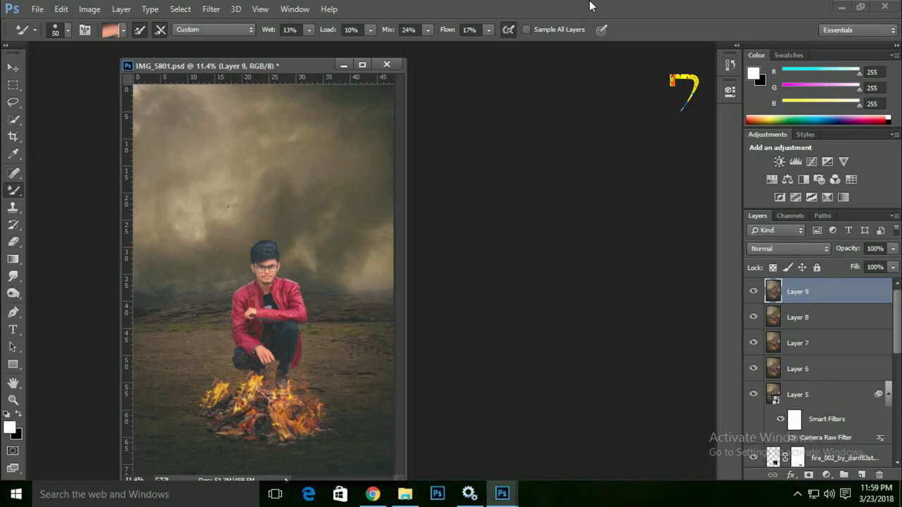
drag(303, 66, 343, 63)
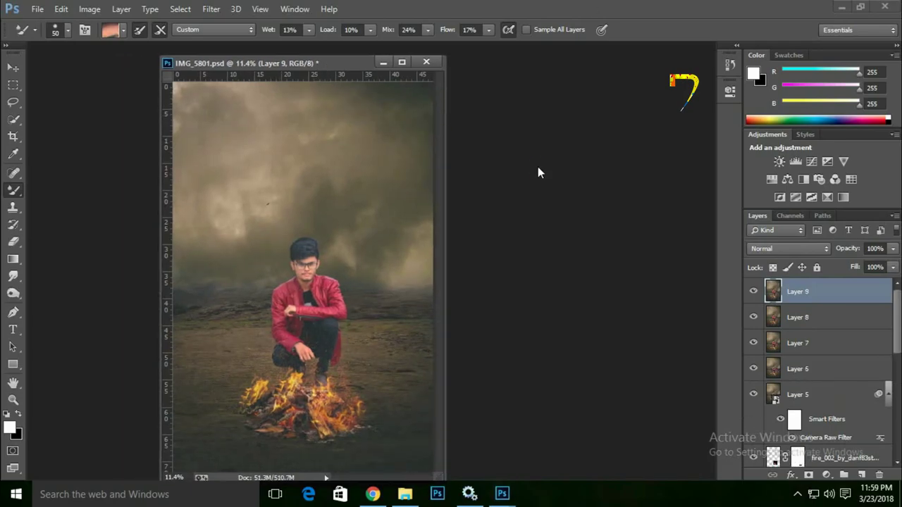
key(ctrl+o)
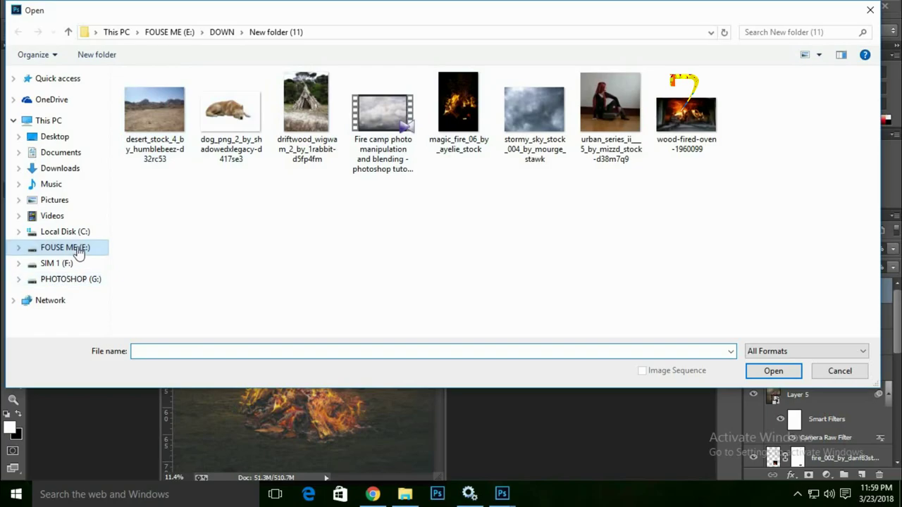
Step: Browse to E:\DOWN\New folder (26) and open the sparks stock image
click(74, 247)
double_click(155, 113)
double_click(305, 211)
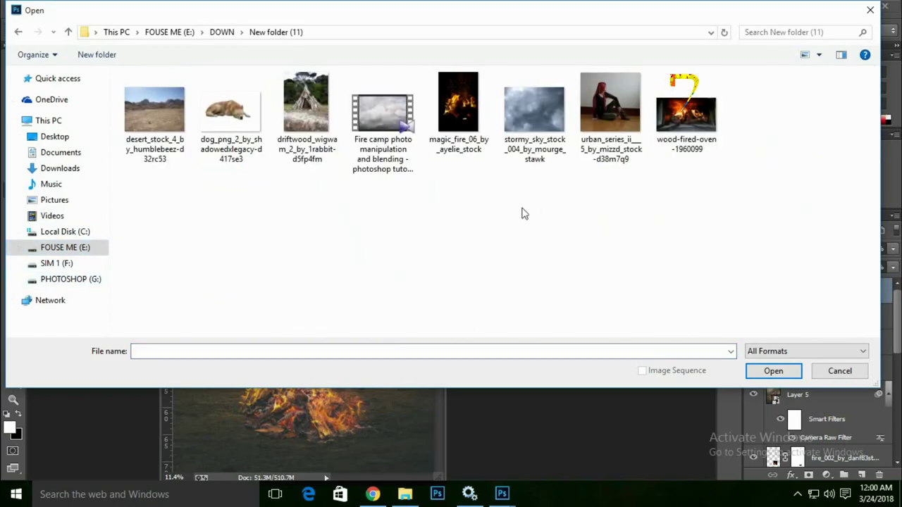
click(18, 32)
scroll(317, 282, down, 3)
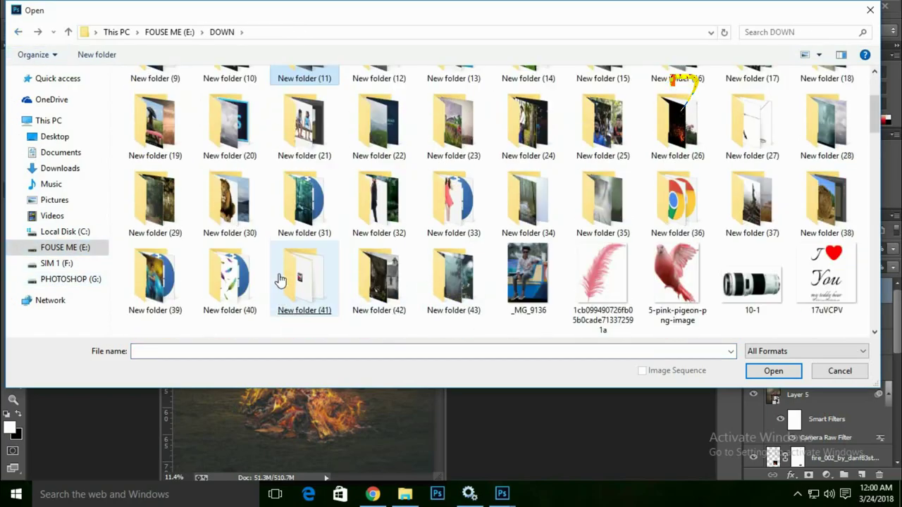
scroll(586, 246, up, 3)
double_click(680, 282)
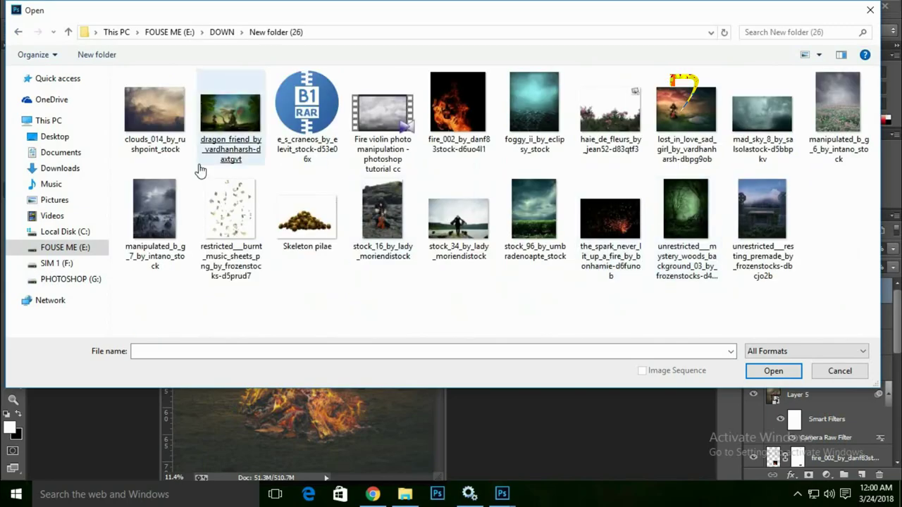
mouse_move(57, 183)
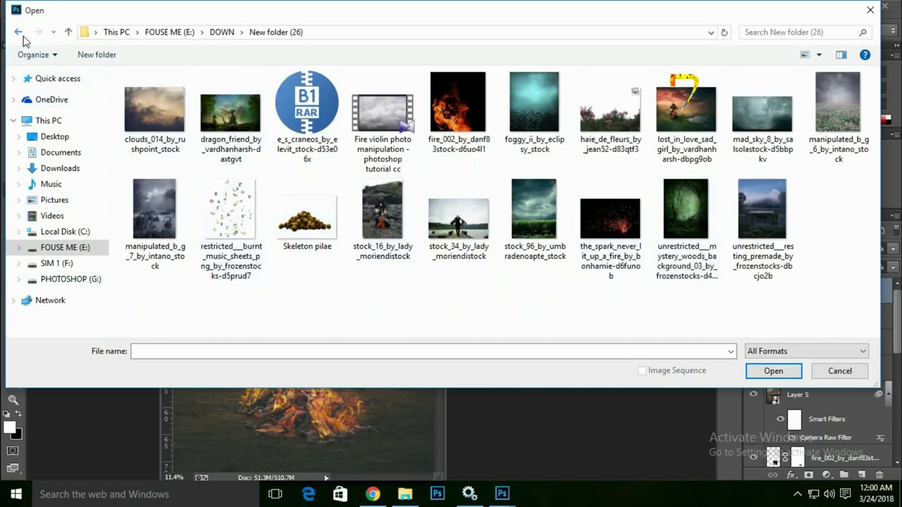
click(19, 31)
double_click(676, 261)
double_click(609, 255)
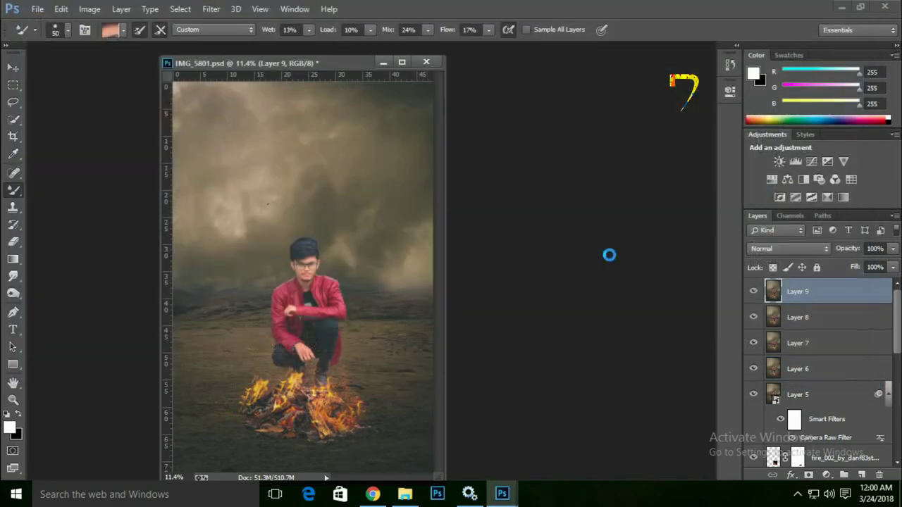
Step: Drag the sparks image into the IMG_5801 composite and close the source file
drag(556, 85, 353, 152)
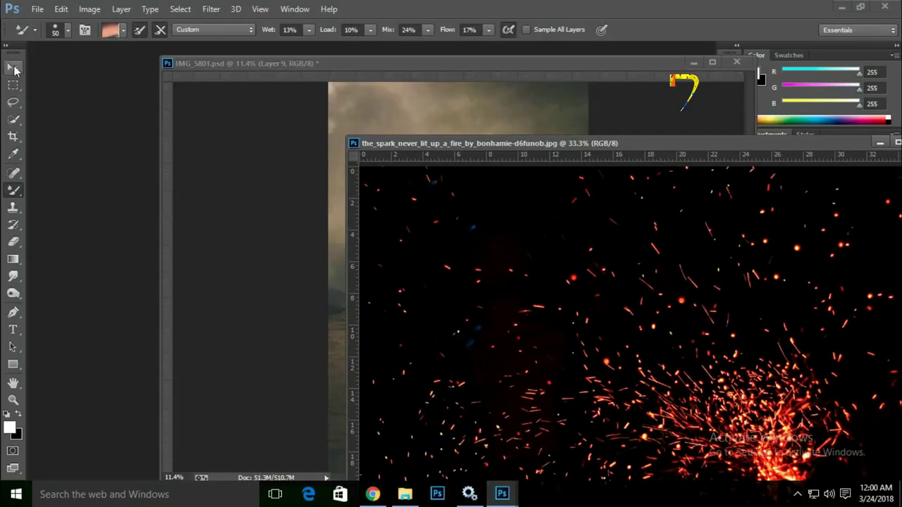
key(v)
drag(483, 201, 573, 172)
drag(827, 143, 443, 217)
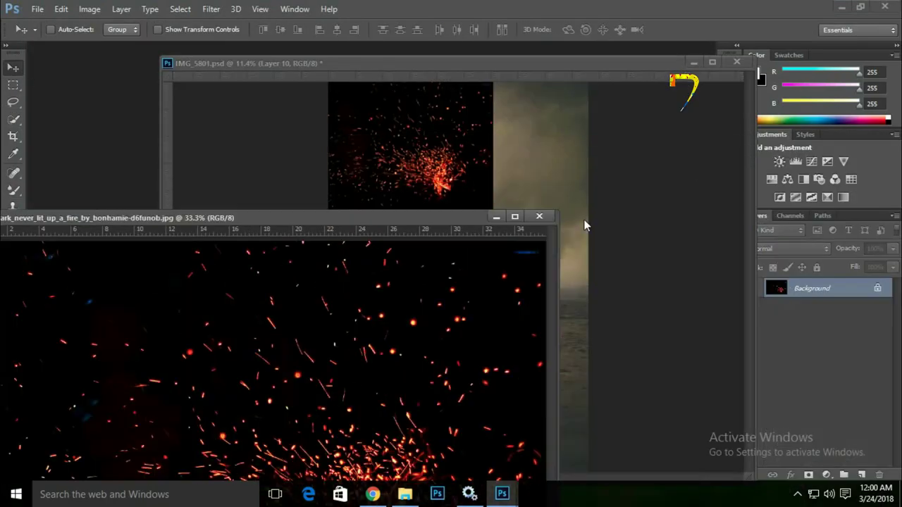
click(539, 216)
drag(416, 64, 416, 51)
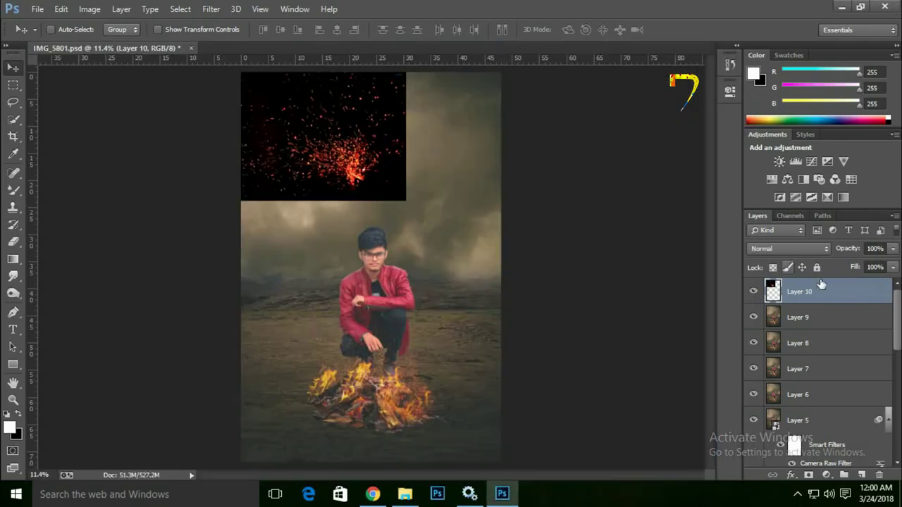
Step: Set the sparks layer to Screen blend mode and move it onto the campfire
click(796, 250)
click(764, 111)
mouse_move(367, 162)
mouse_down()
mouse_move(385, 255)
mouse_move(464, 386)
mouse_move(469, 367)
mouse_move(403, 337)
mouse_up()
key(ctrl+plus)
key(ctrl+plus)
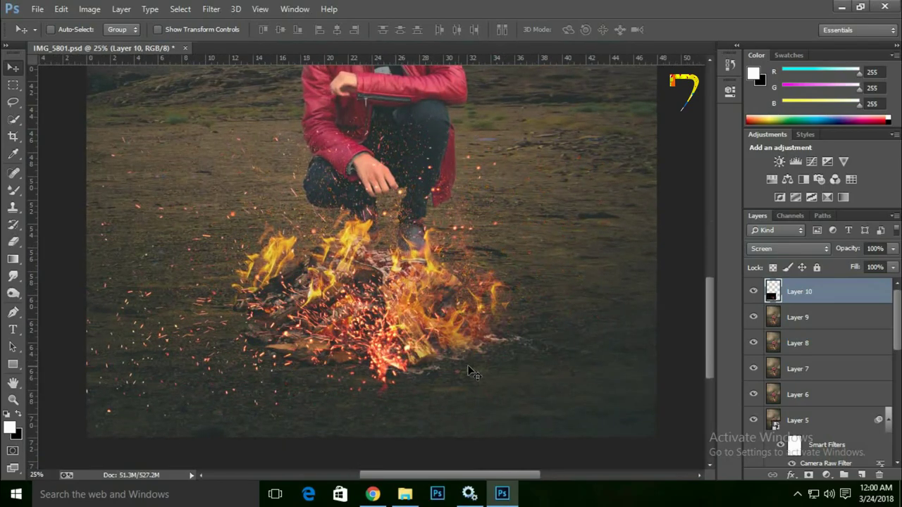
key(ctrl+minus)
Step: Scale the sparks to about 147% and rotate them around the crouching man
key(ctrl+0)
key(ctrl+t)
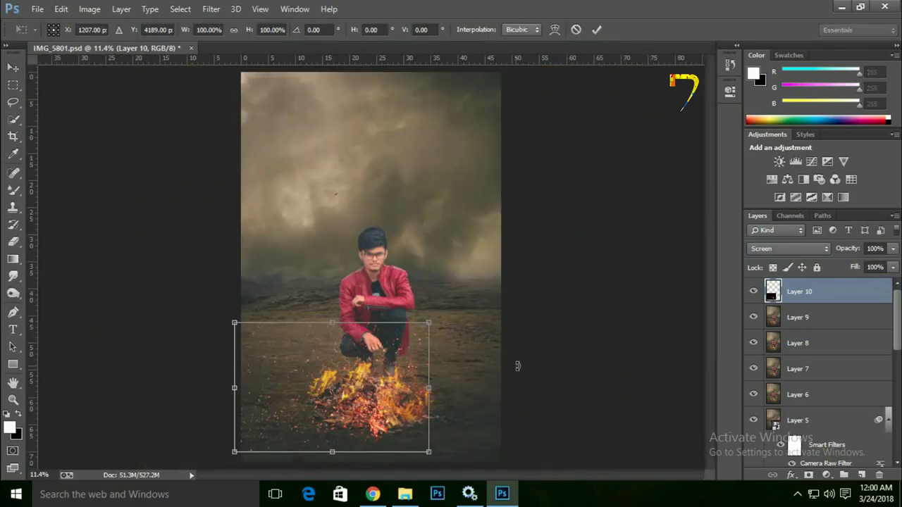
drag(519, 372, 518, 455)
mouse_move(424, 418)
mouse_down()
mouse_move(560, 397)
mouse_move(493, 422)
mouse_up()
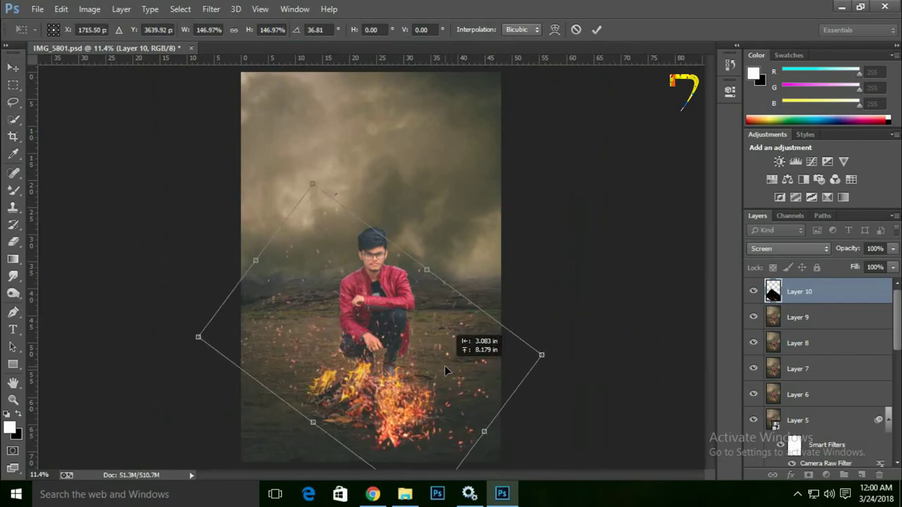
drag(445, 366, 431, 285)
key(Return)
key(ctrl+plus)
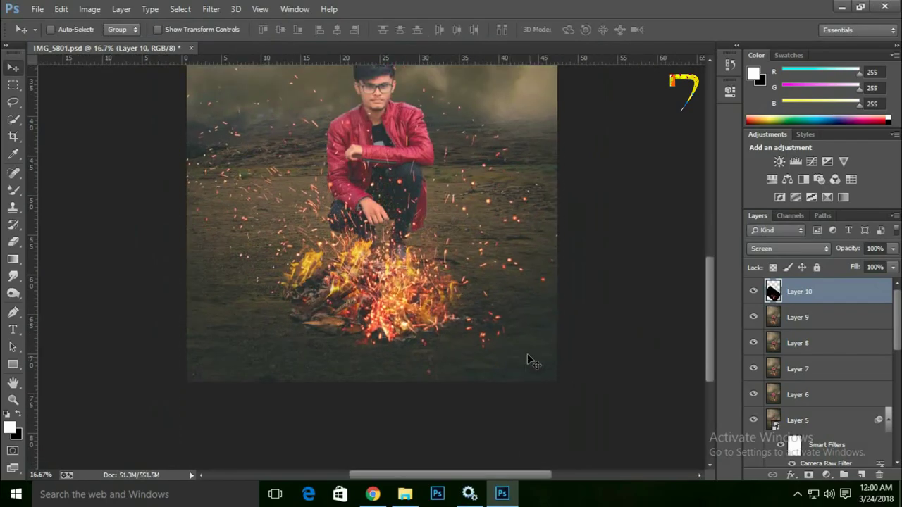
key(ctrl+0)
Step: Apply a Motion Blur to the sparks layer at a 73° angle and 46 px distance
click(211, 8)
mouse_move(289, 154)
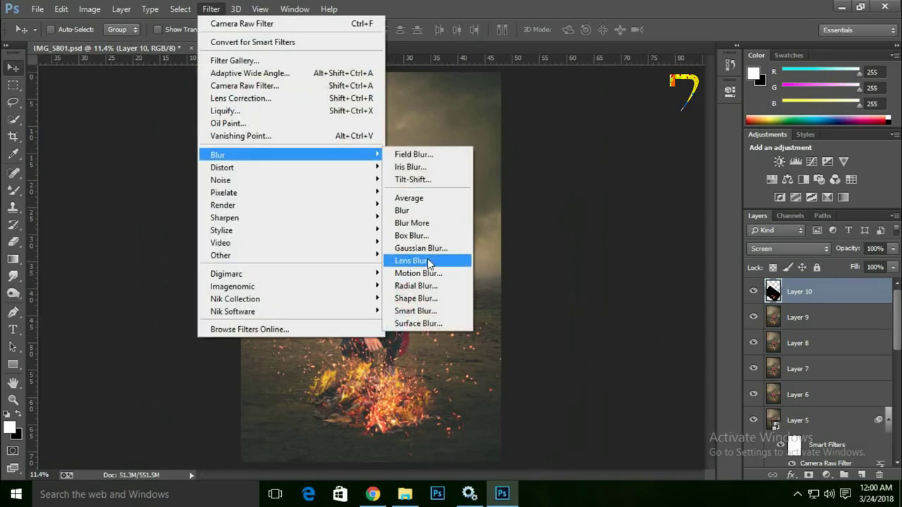
click(430, 279)
key(ctrl+plus)
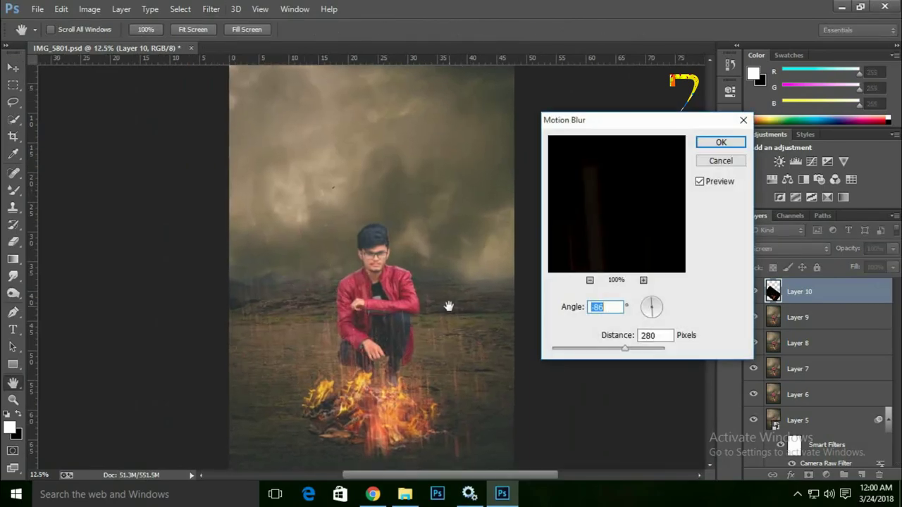
click(649, 313)
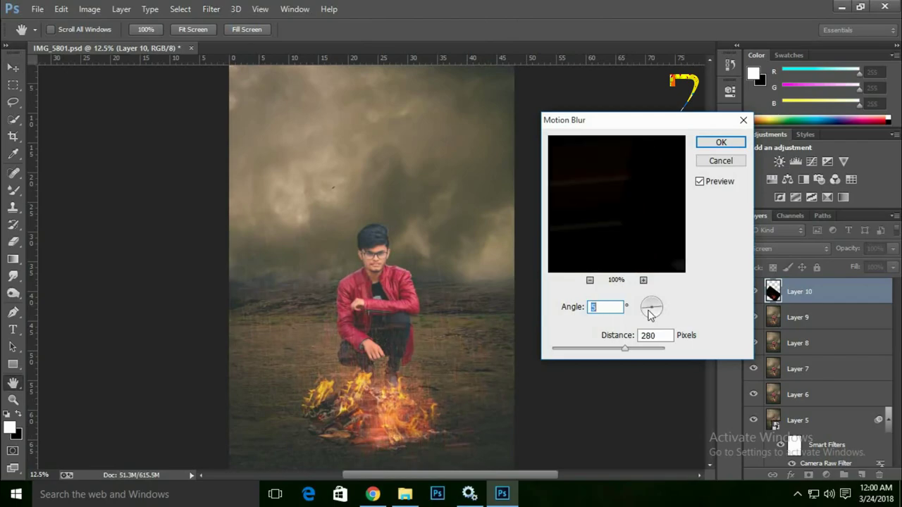
drag(652, 315, 649, 316)
drag(625, 348, 575, 353)
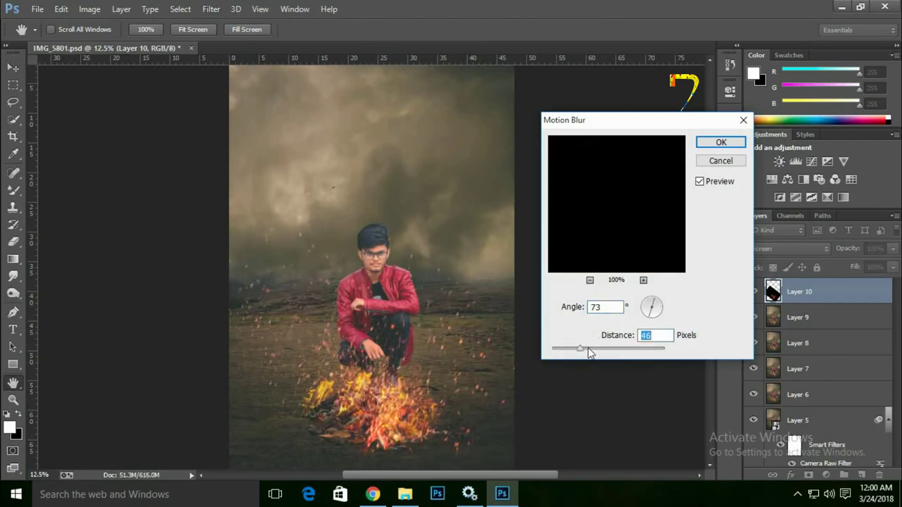
click(720, 143)
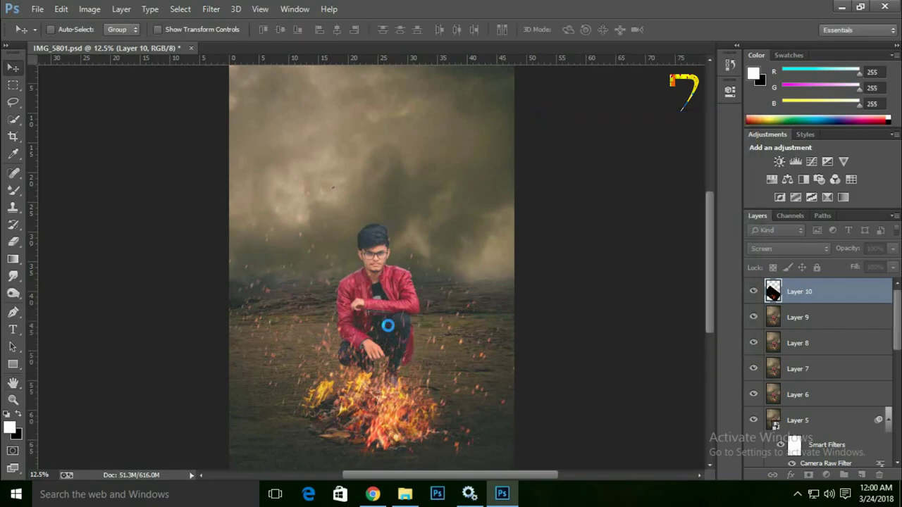
scroll(423, 331, up, 2)
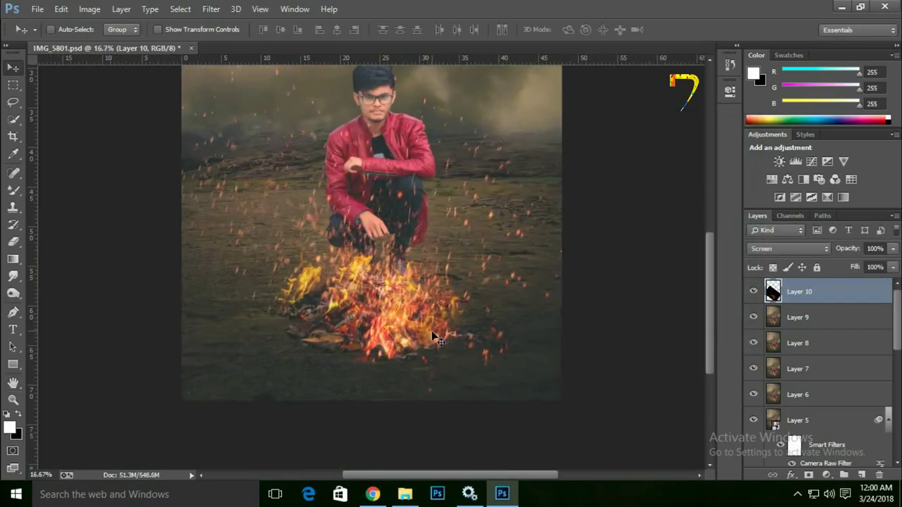
scroll(431, 330, down, 3)
key(ctrl+t)
Step: Shrink the sparks to about two-thirds, rotate them to -31°, and place them over the fire
drag(528, 169, 416, 277)
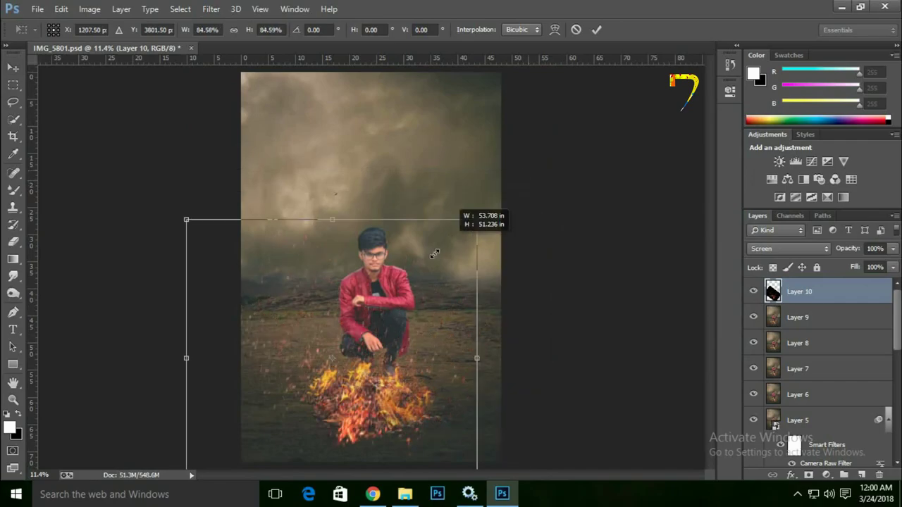
drag(341, 409, 384, 379)
drag(468, 244, 451, 303)
mouse_move(395, 384)
mouse_down()
mouse_move(442, 416)
mouse_move(413, 410)
mouse_up()
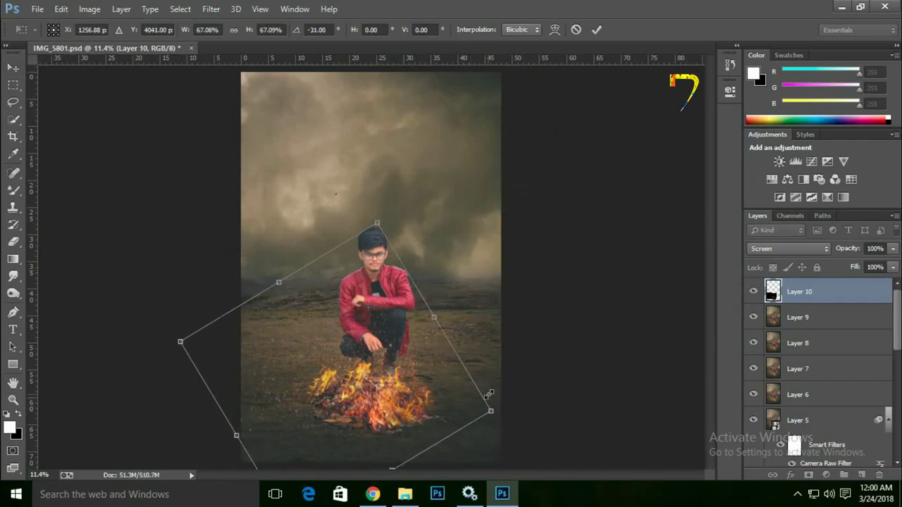
double_click(453, 395)
key(ctrl+plus)
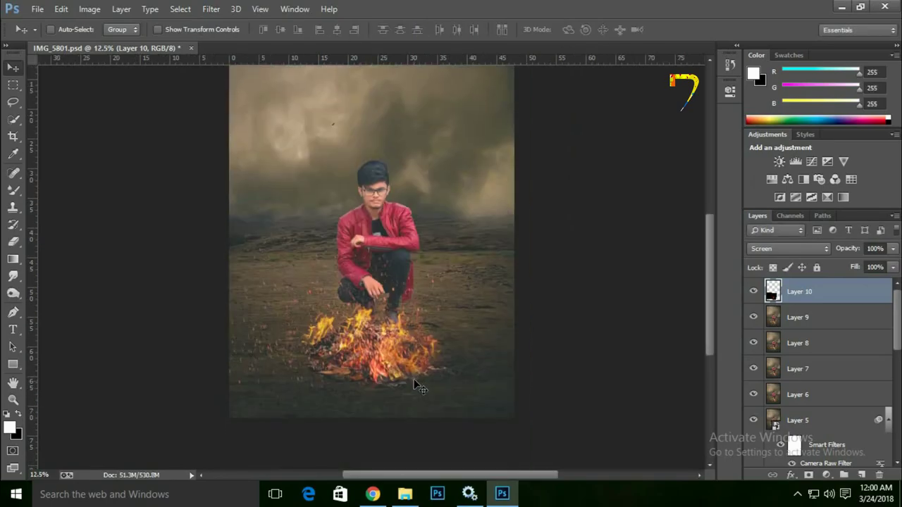
scroll(415, 328, down, 3)
key(ctrl+plus)
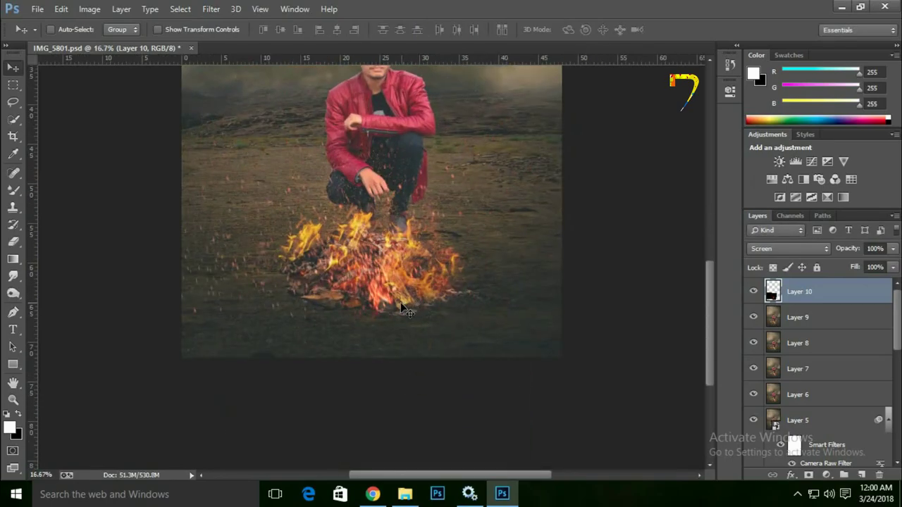
Step: Duplicate the sparks layer, flip the copy horizontally, and move it to the fire's right
key(ctrl+j)
right_click(358, 264)
click(384, 268)
key(ctrl+t)
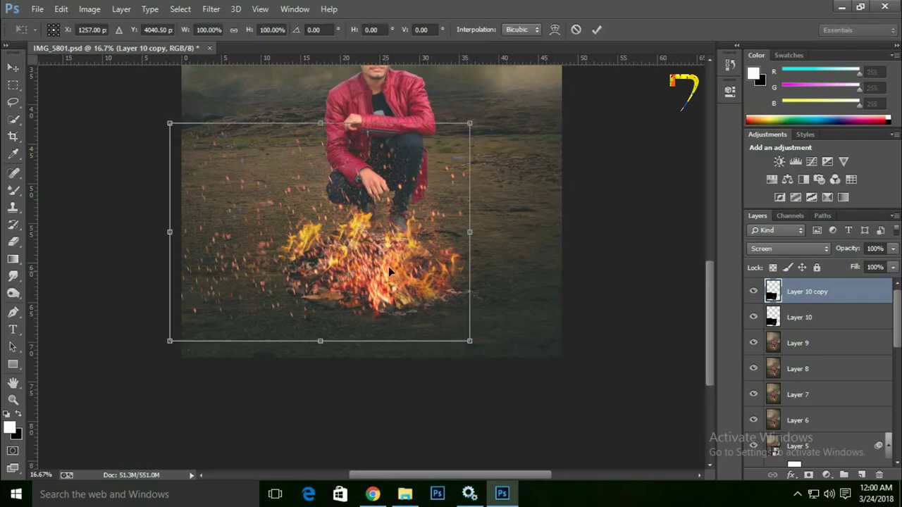
right_click(388, 266)
click(458, 242)
mouse_move(379, 292)
mouse_down()
mouse_move(540, 292)
mouse_move(532, 287)
mouse_up()
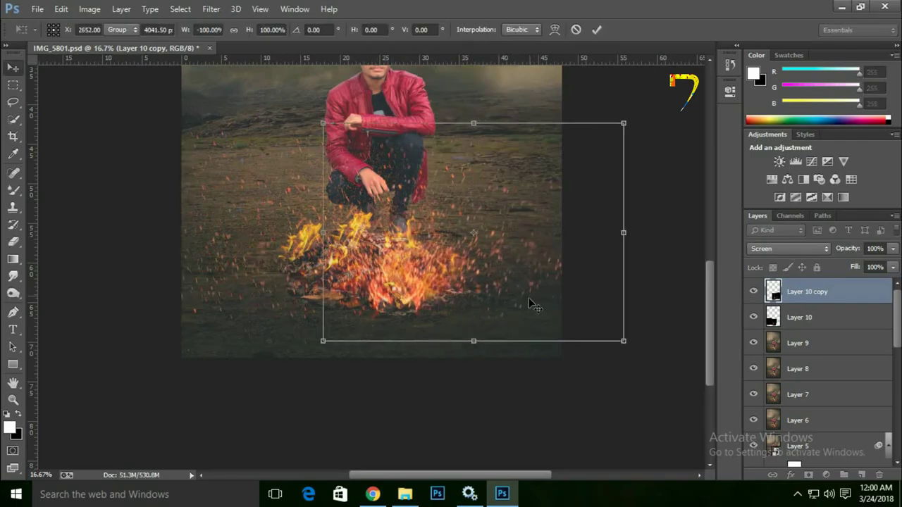
key(Return)
key(ctrl+minus)
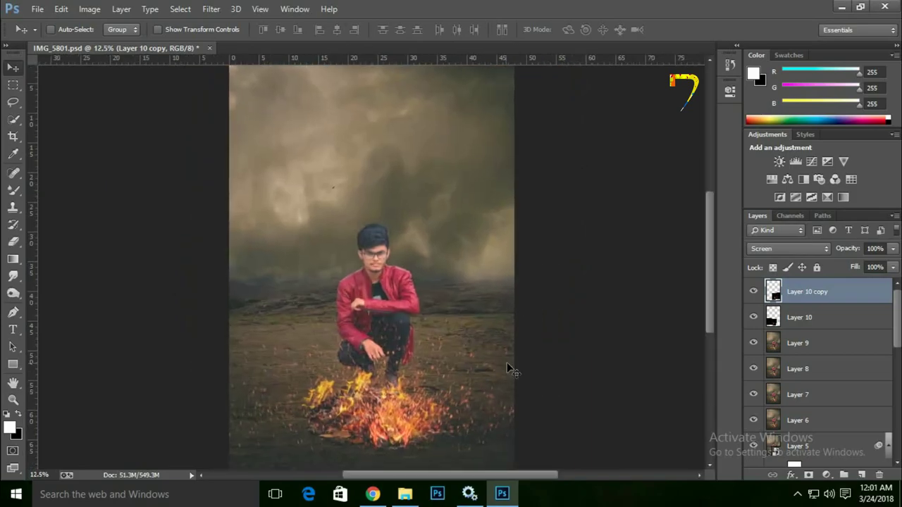
text(35)
Step: Fade Layer 10 to 28% opacity and Layer 10 copy to 35%
click(800, 316)
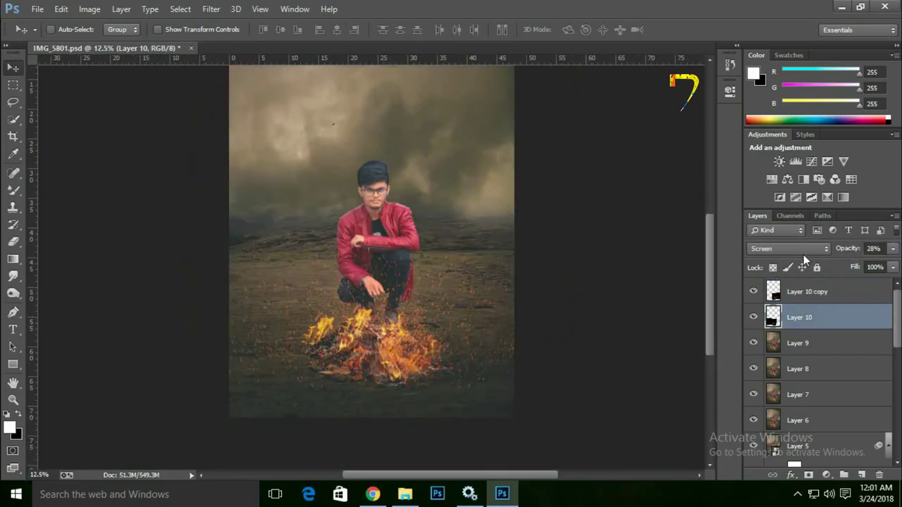
click(807, 291)
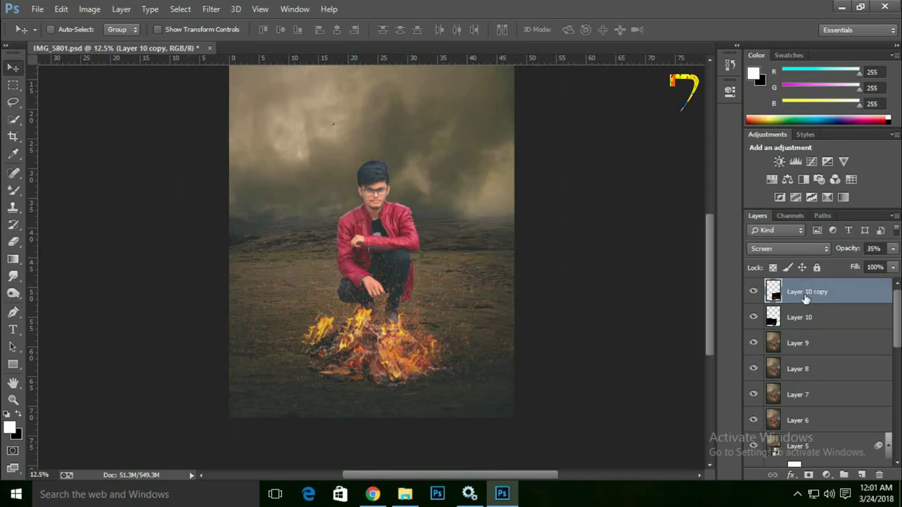
key(ctrl+plus)
key(ctrl+plus)
key(ctrl+plus)
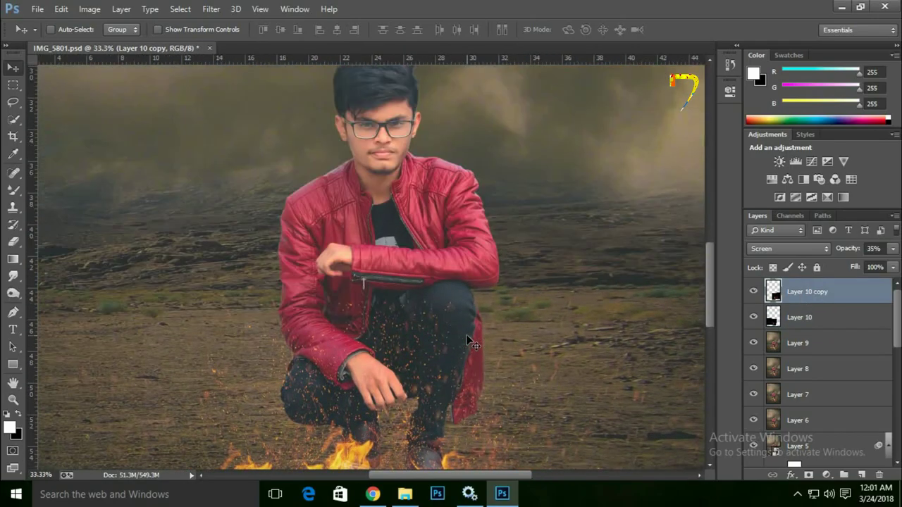
key(ctrl+plus)
key(ctrl+plus)
key(ctrl+0)
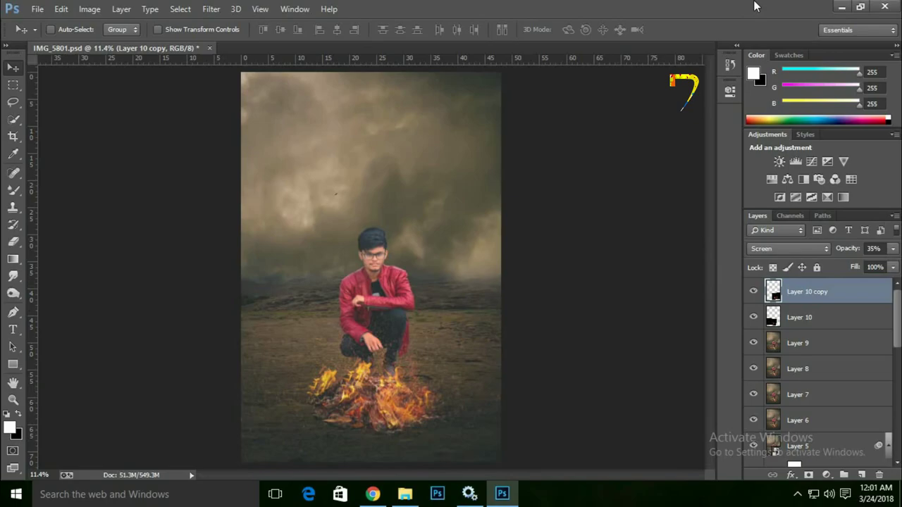
Step: Stamp all visible layers into a new Layer 11 and zoom in to inspect the man's face
key(ctrl+shift+alt+e)
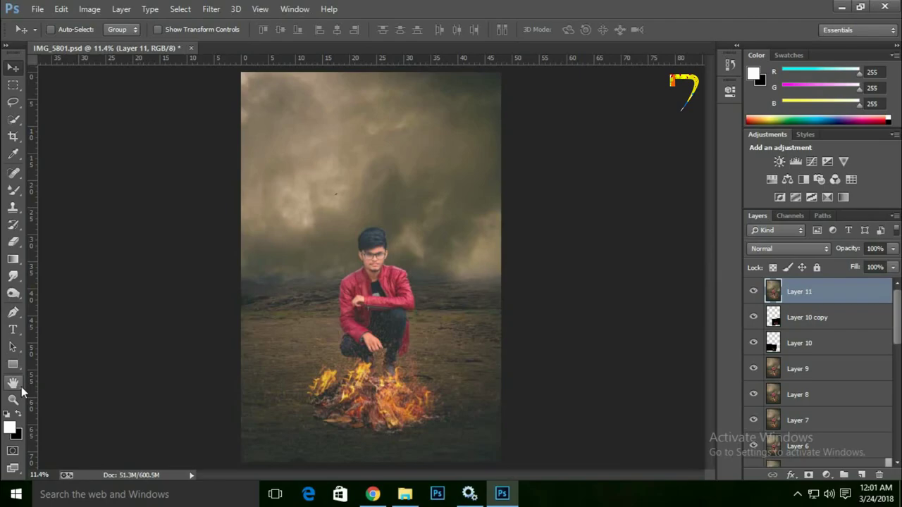
click(13, 400)
click(410, 237)
click(456, 251)
click(299, 236)
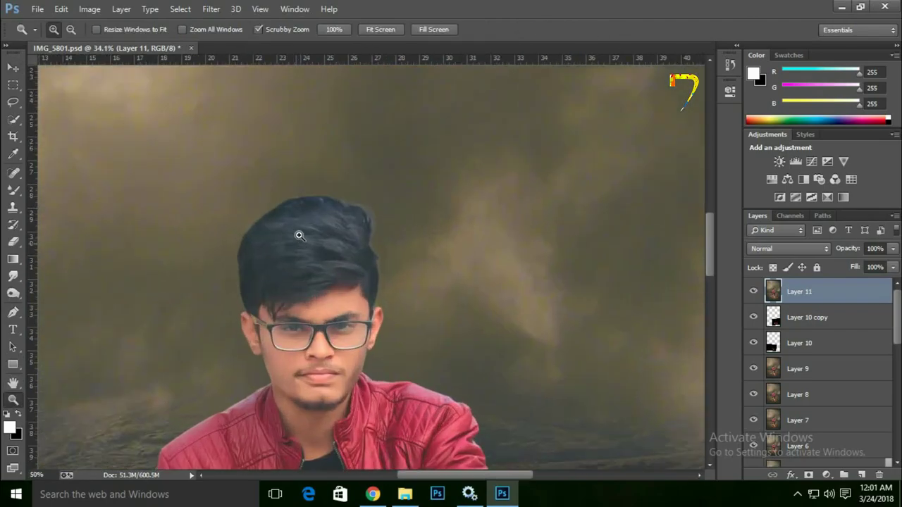
mouse_move(299, 235)
mouse_down()
mouse_move(298, 226)
mouse_move(320, 243)
mouse_up()
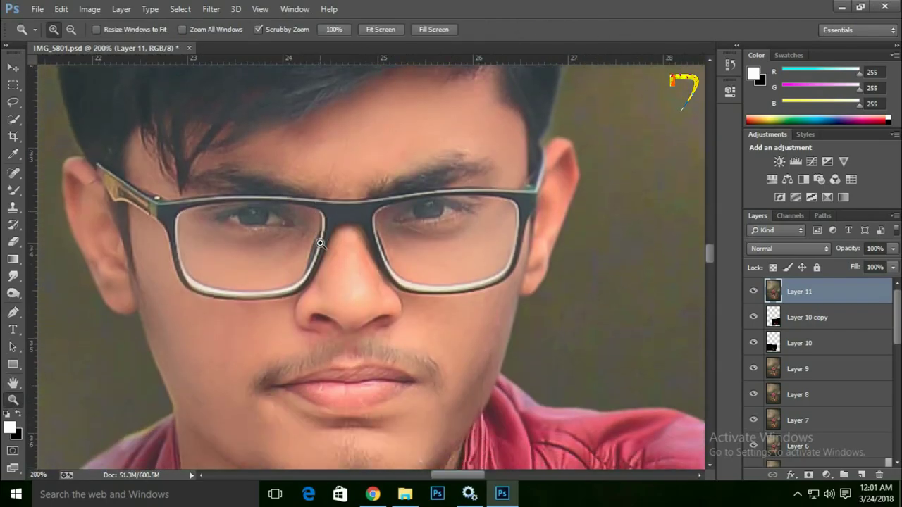
scroll(355, 126, down, 1)
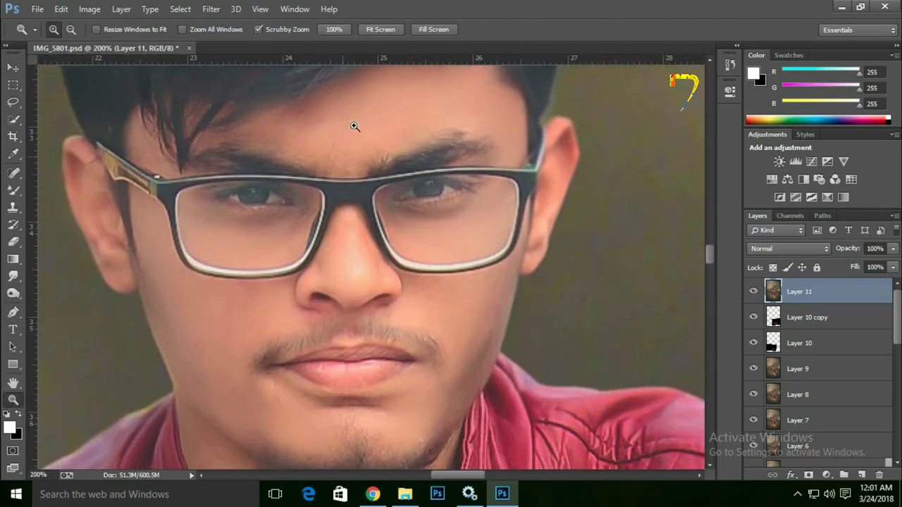
click(385, 30)
mouse_move(413, 218)
mouse_down()
mouse_move(431, 277)
mouse_move(451, 282)
mouse_up()
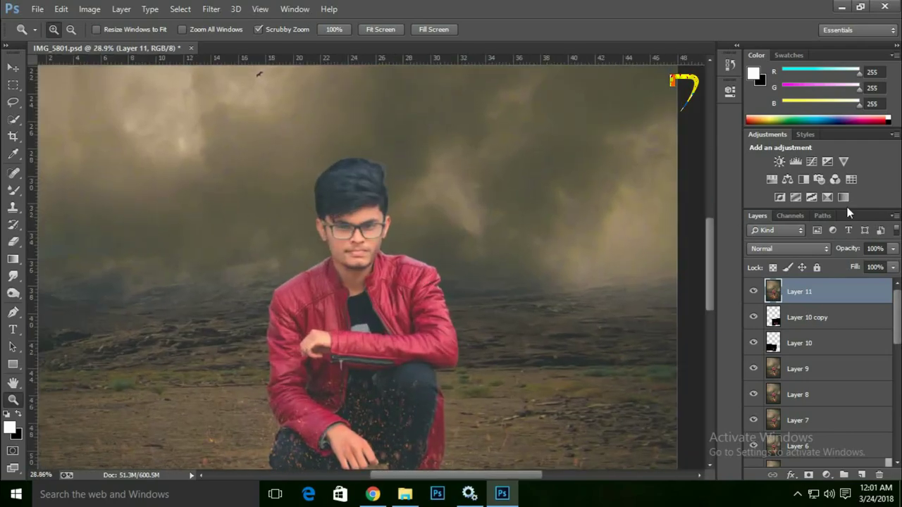
Step: Add a trial Threshold adjustment layer and remove it again
click(812, 198)
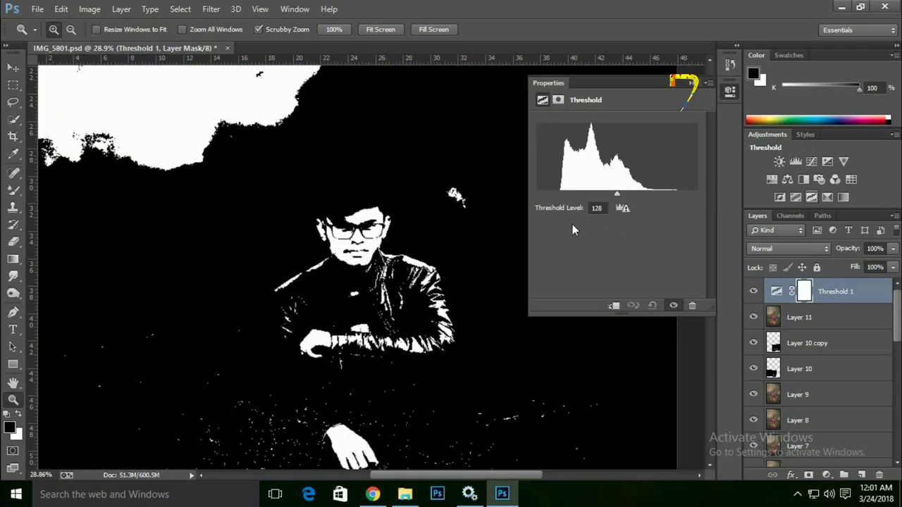
click(689, 83)
key(Delete)
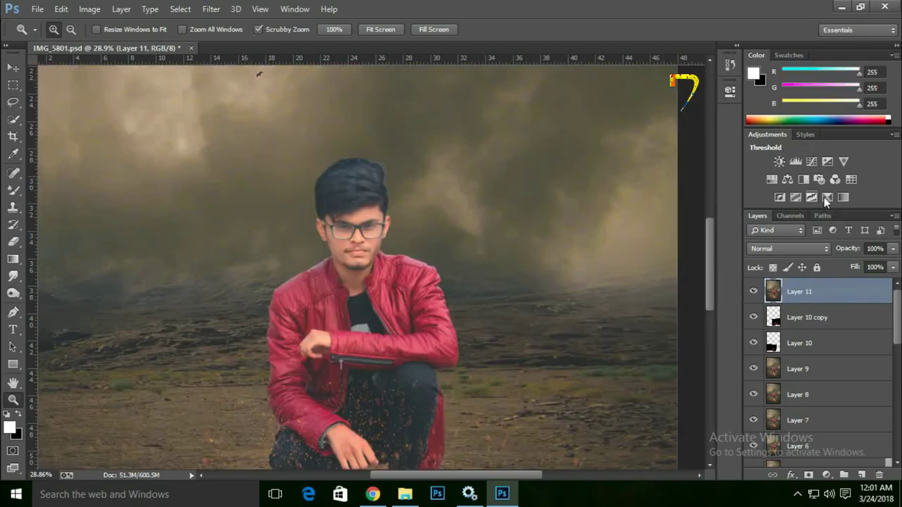
Step: Add a Selective Color adjustment and clip it to Layer 11
click(826, 198)
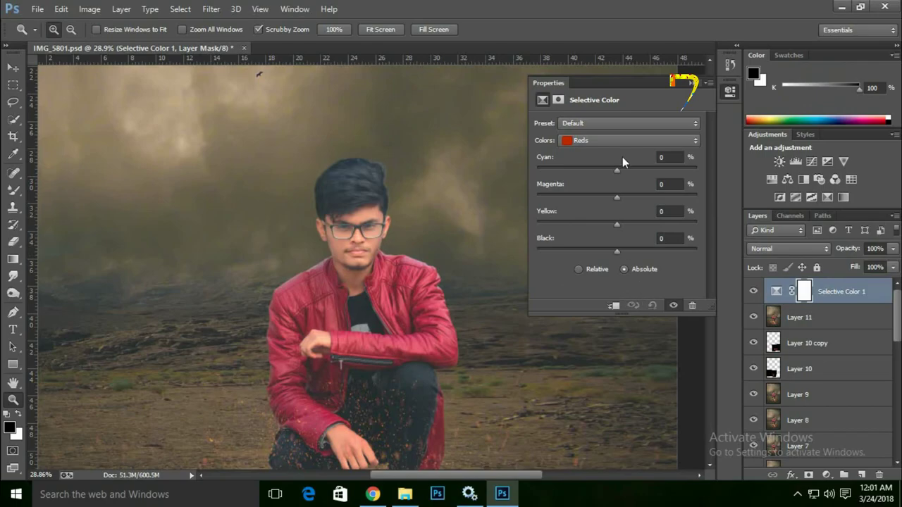
click(795, 323)
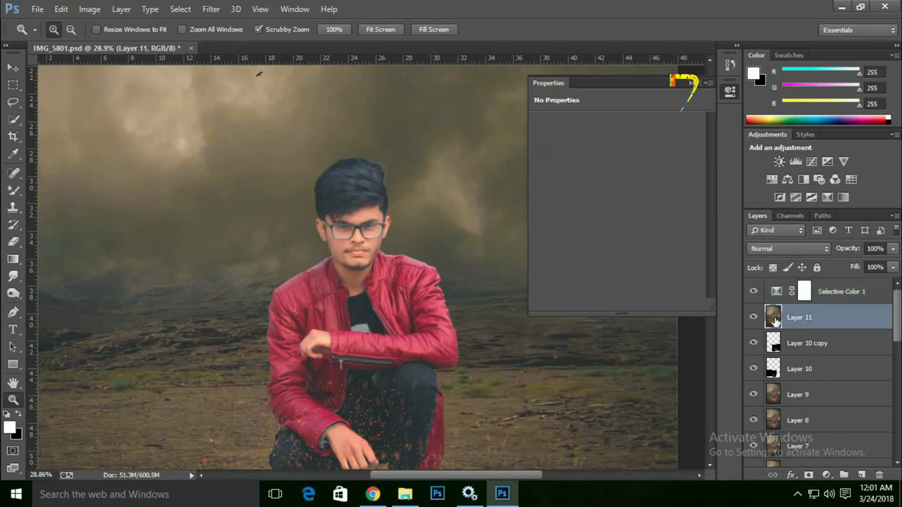
key(alt)
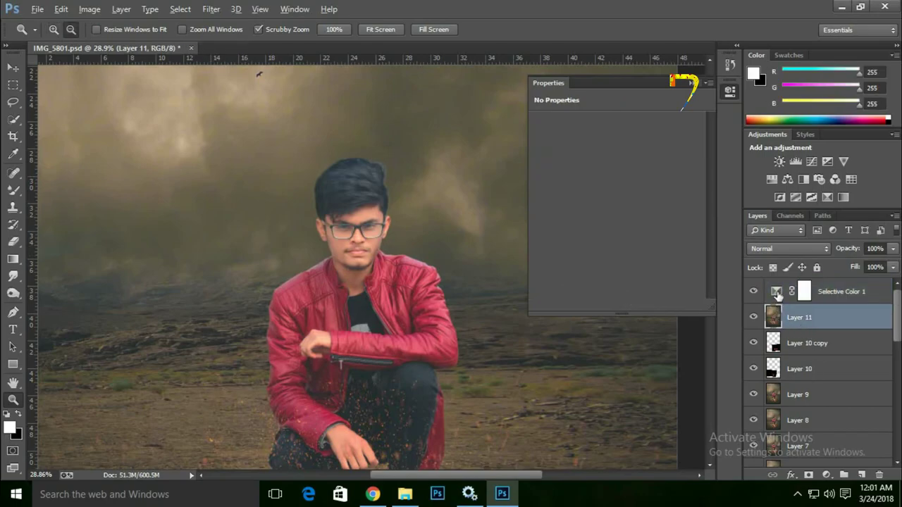
click(777, 294)
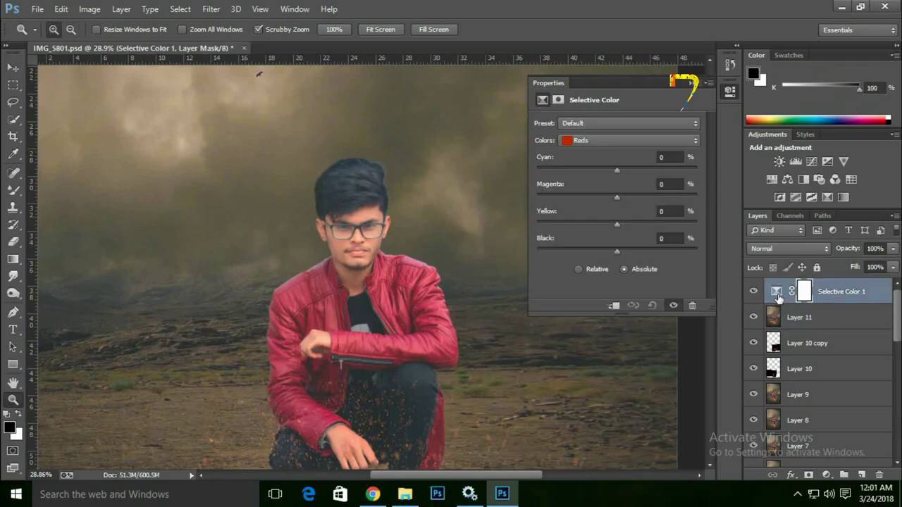
alt+click(776, 299)
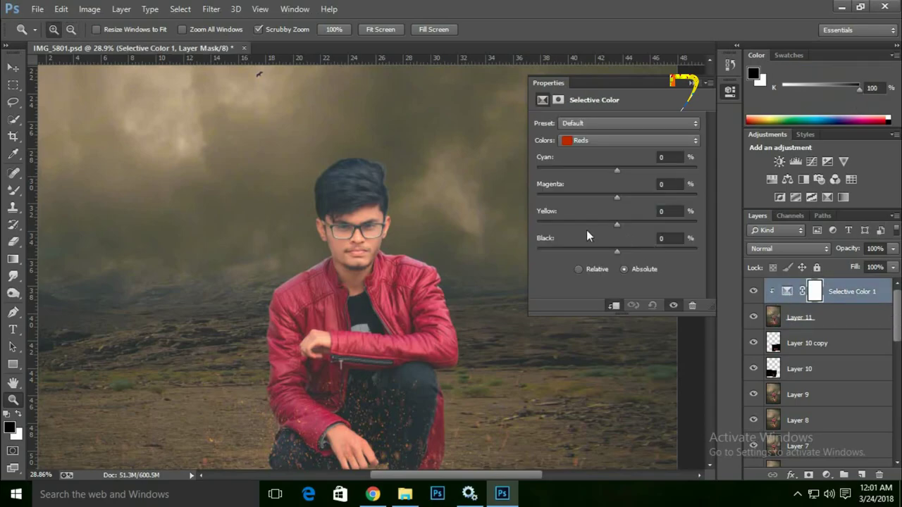
click(374, 250)
Step: Tweak Reds black and cyan (-37) and Yellows black, then discard the Selective Color layer
drag(611, 254, 583, 253)
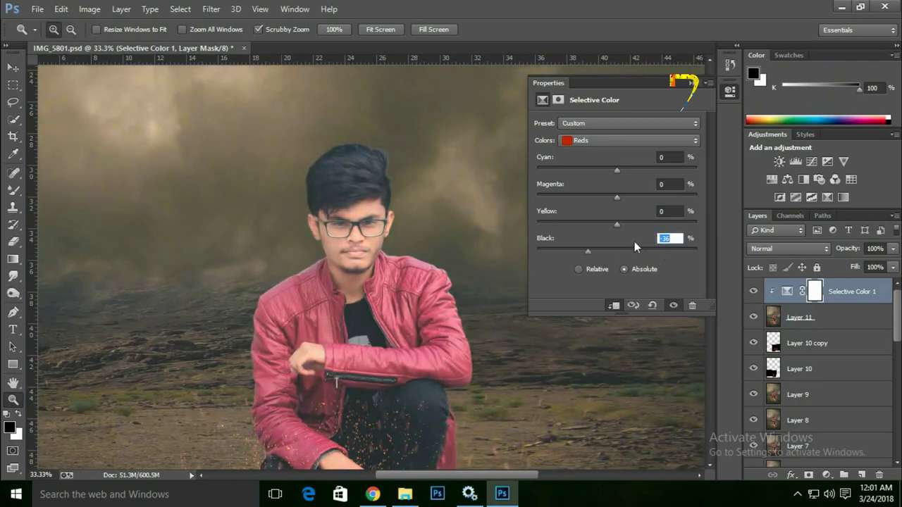
text(0)
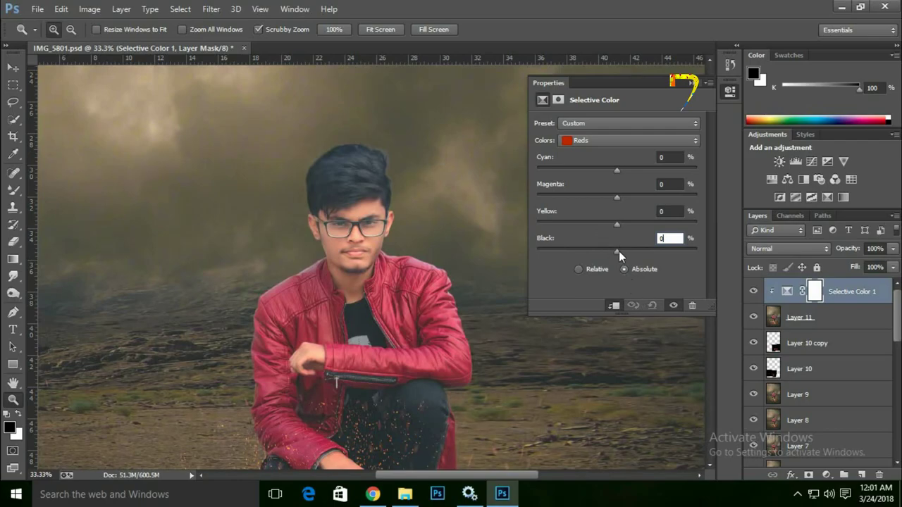
drag(616, 169, 587, 170)
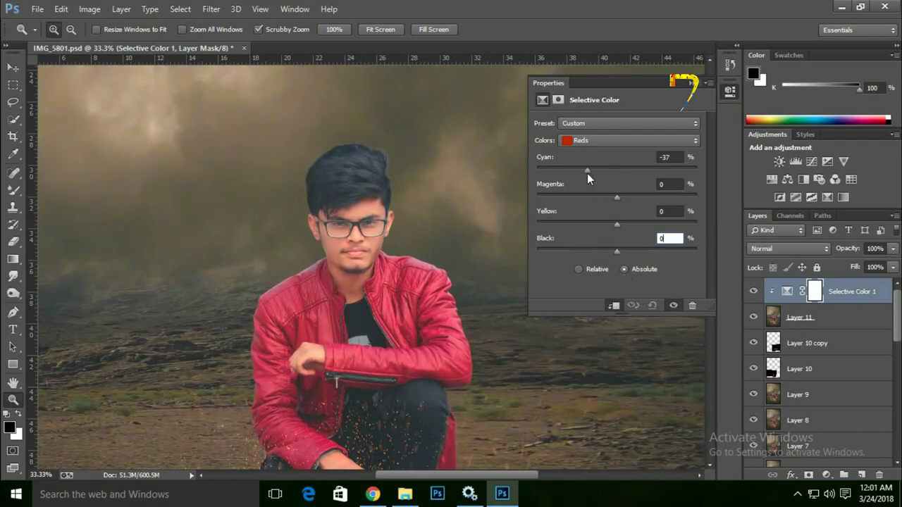
click(616, 141)
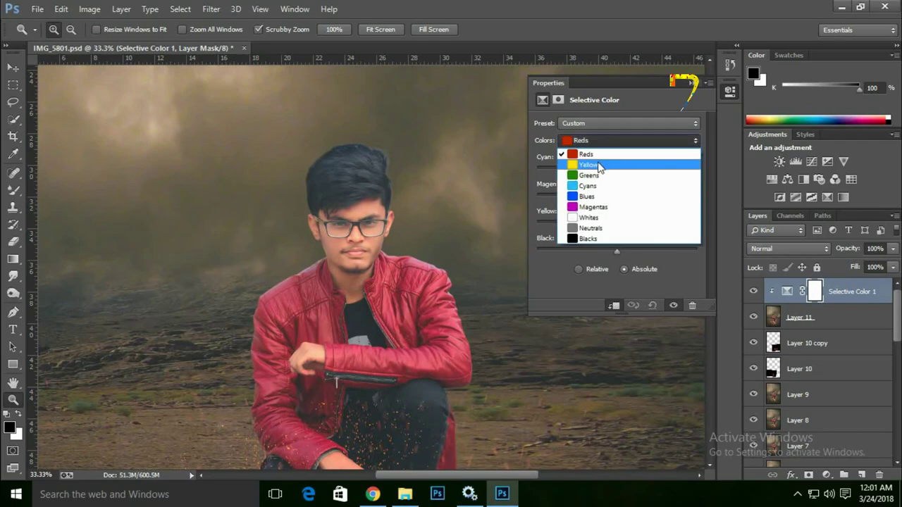
click(590, 160)
mouse_move(618, 250)
mouse_down()
mouse_move(631, 251)
mouse_move(606, 250)
mouse_up()
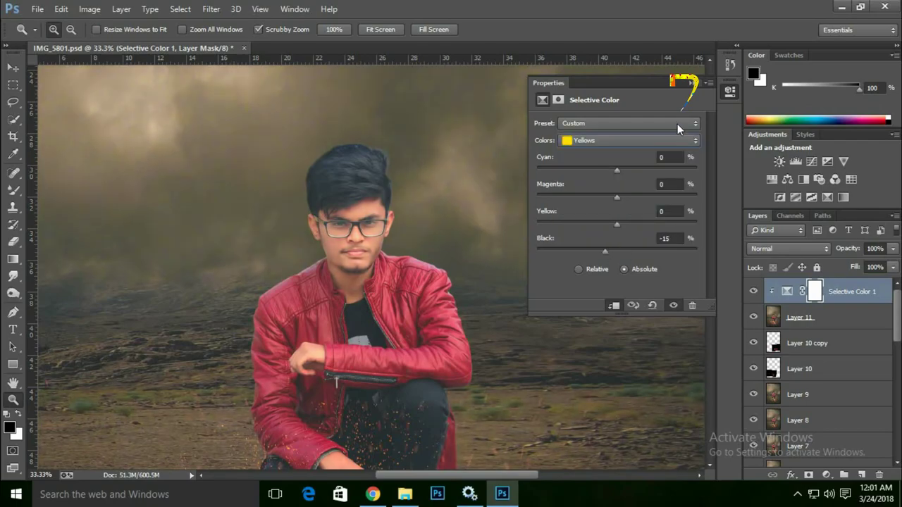
click(693, 83)
key(ctrl+0)
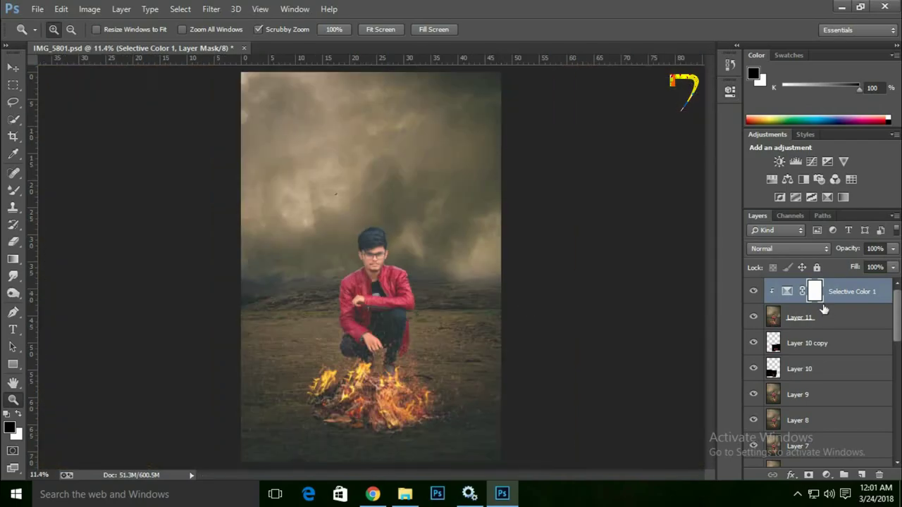
key(ctrl+e)
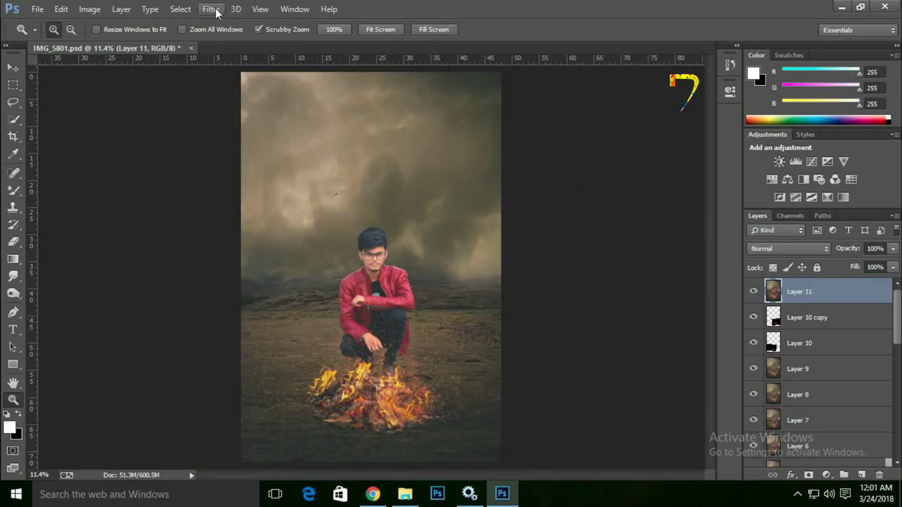
Step: In the Camera Raw Filter, add a full-image radial filter with -0.50 exposure
click(215, 8)
click(240, 86)
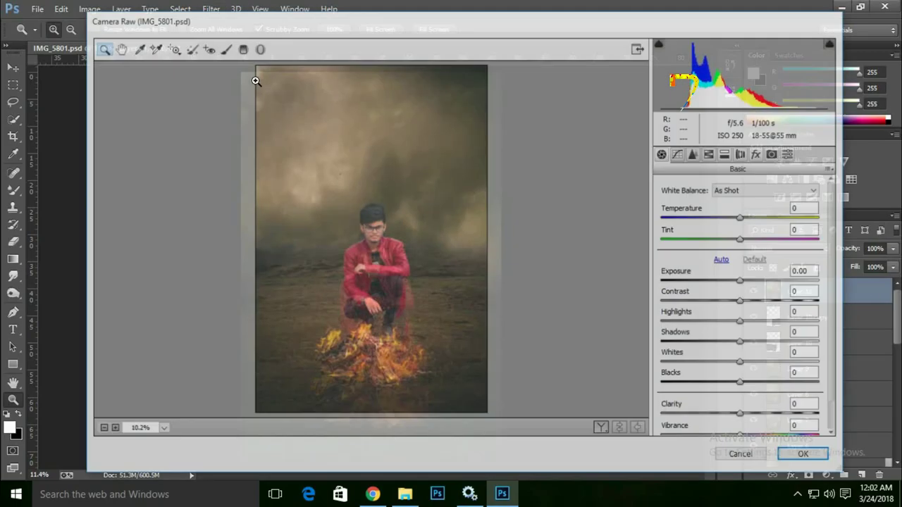
click(260, 48)
double_click(458, 331)
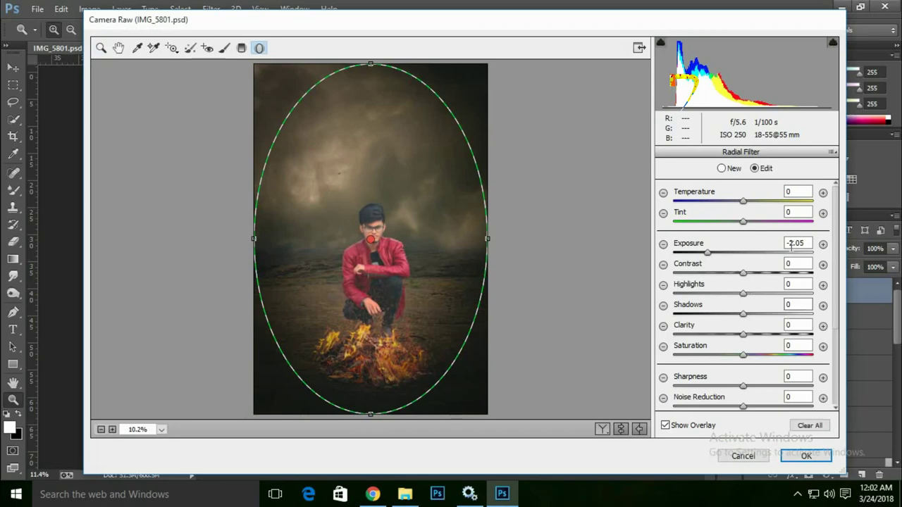
text(4)
key(Return)
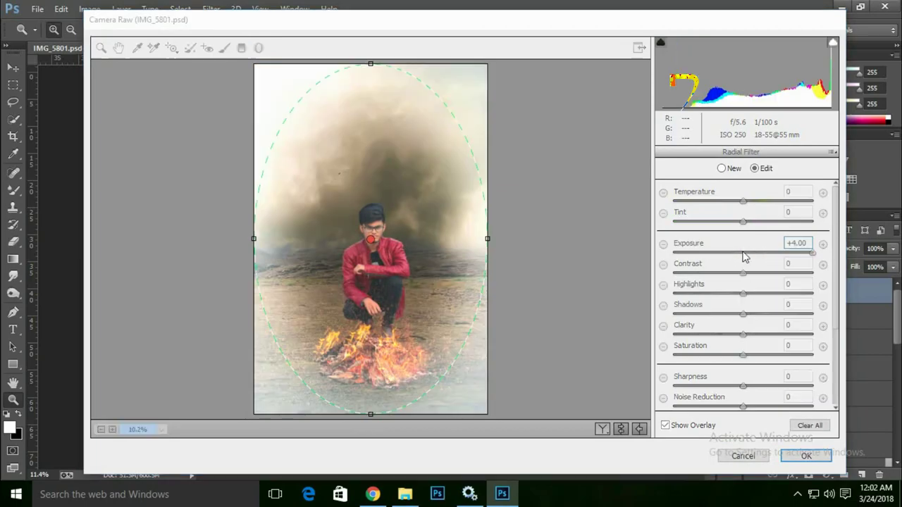
click(515, 297)
click(742, 252)
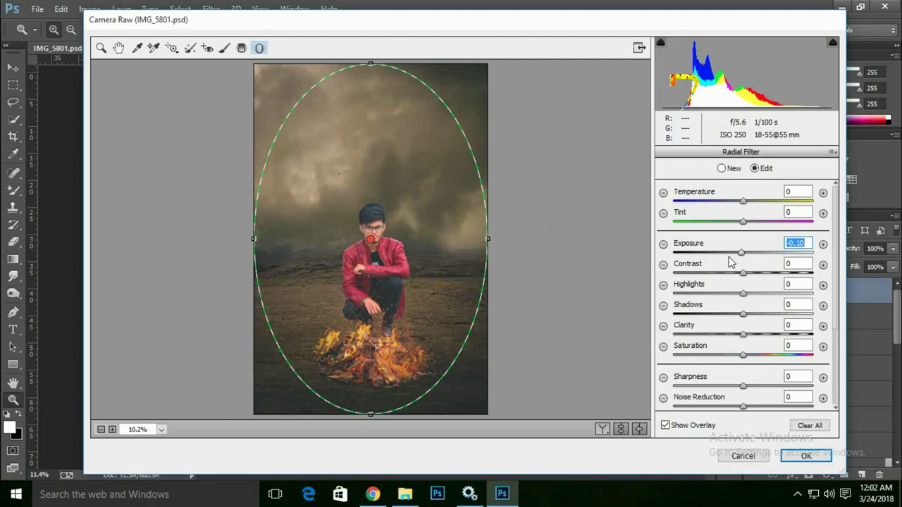
drag(742, 253, 735, 255)
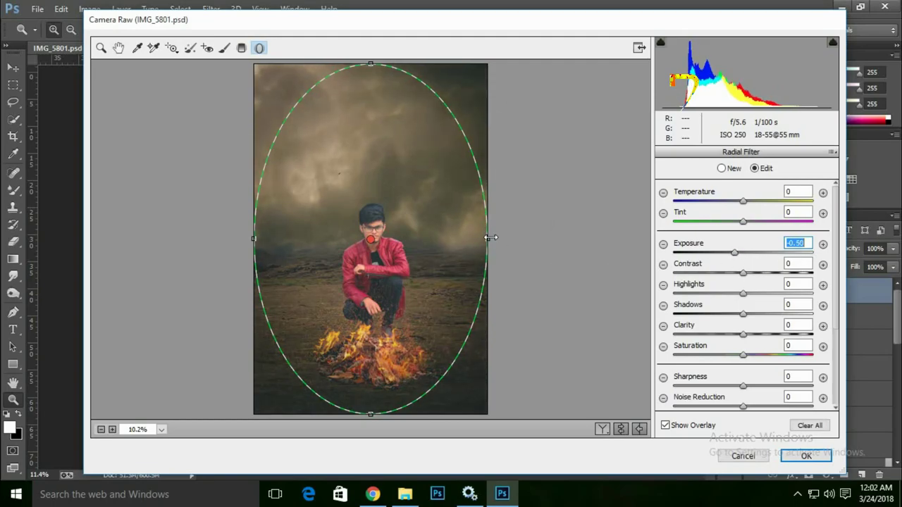
Step: Enlarge the radial circle around the man, darken outside to -1.20 exposure, and cool it
drag(486, 241, 536, 244)
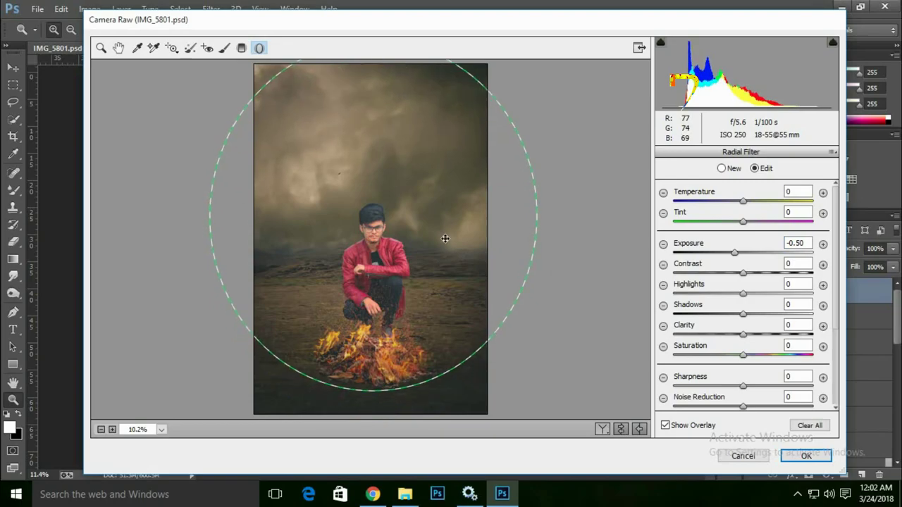
drag(367, 390, 367, 413)
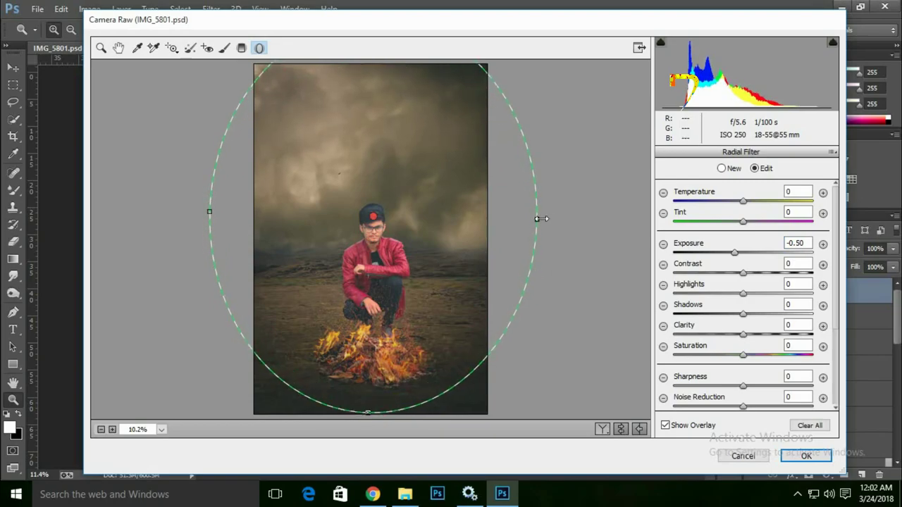
drag(541, 219, 584, 225)
drag(503, 237, 481, 234)
drag(725, 252, 722, 252)
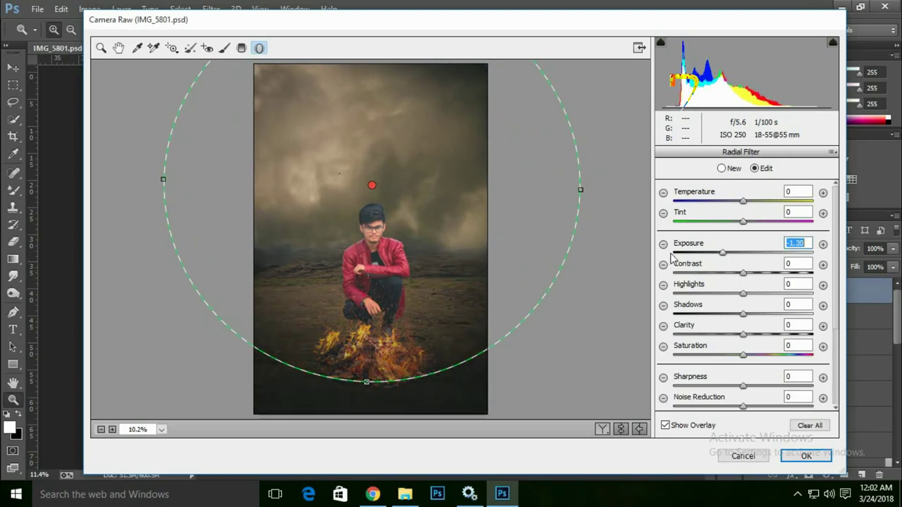
mouse_move(743, 202)
mouse_down()
mouse_move(718, 203)
mouse_move(691, 220)
mouse_up()
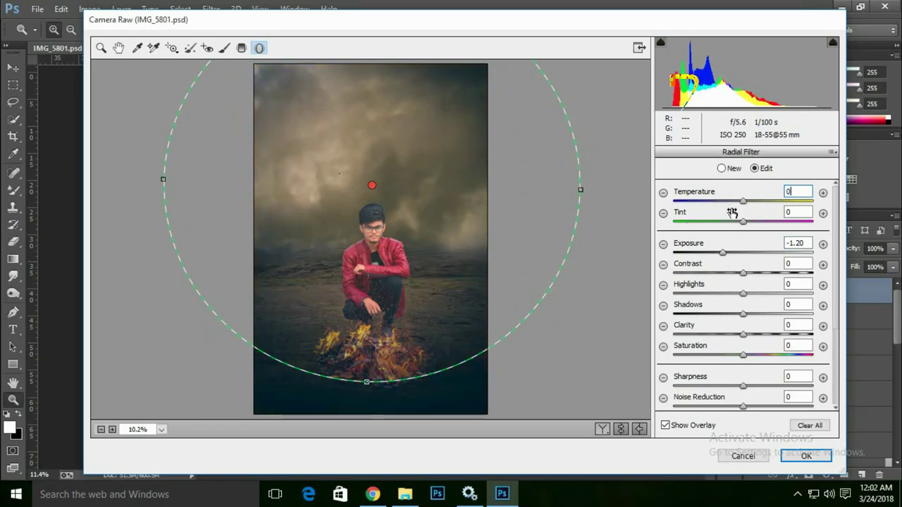
Step: Zoom in on the man's face to check the vignette, then fit the preview
click(100, 47)
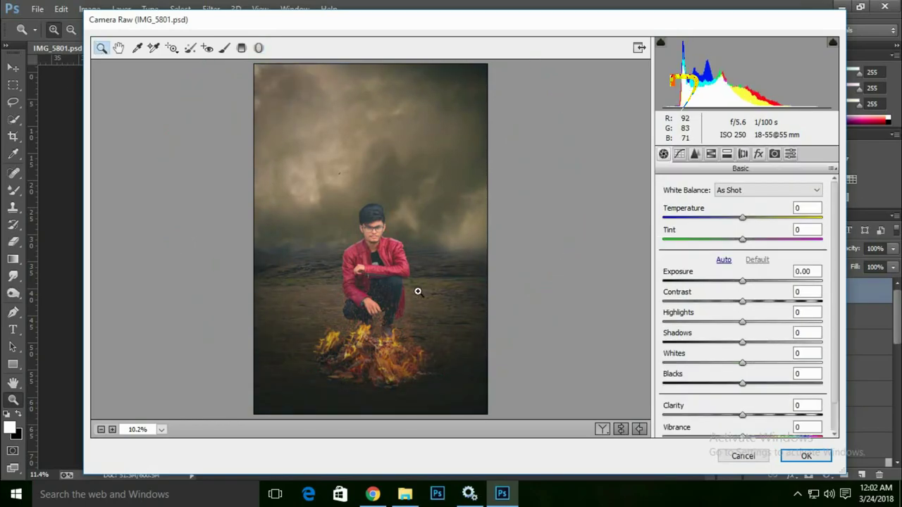
click(391, 253)
click(391, 252)
click(316, 307)
click(292, 316)
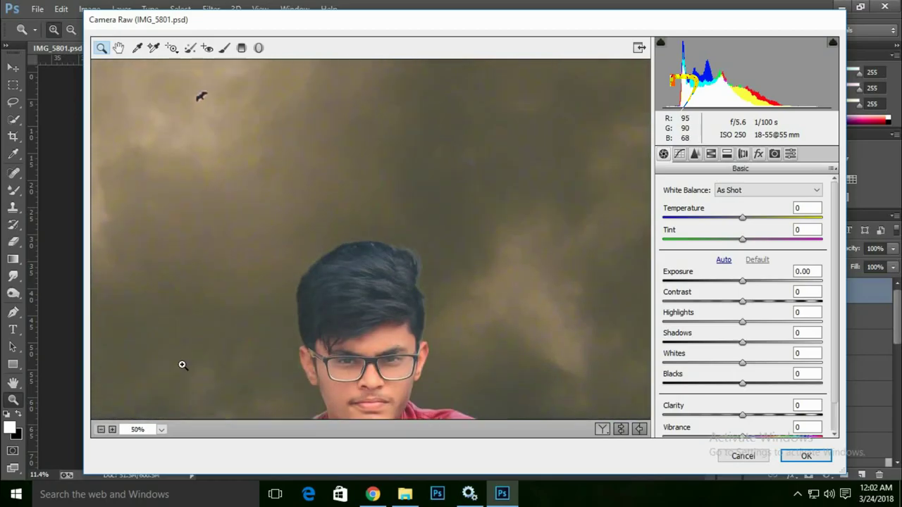
click(162, 430)
click(177, 411)
click(378, 259)
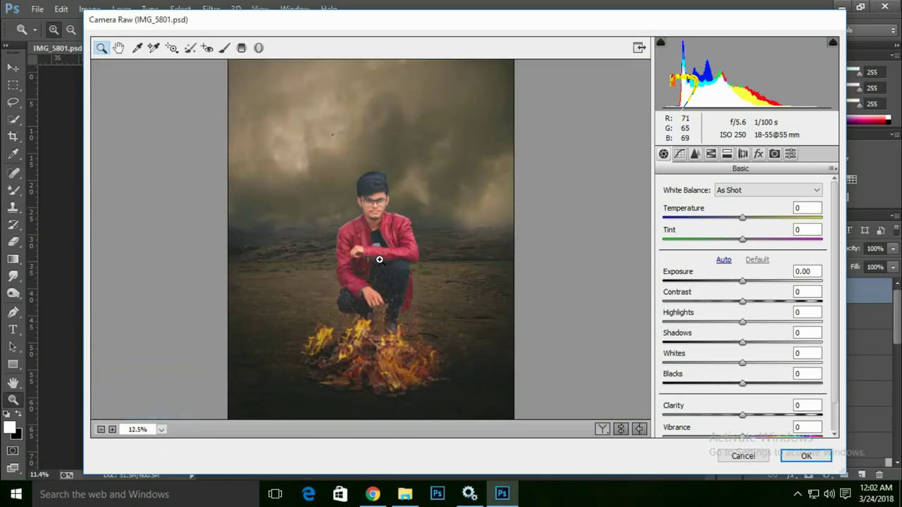
click(384, 273)
click(384, 273)
scroll(334, 331, down, 2)
click(161, 429)
click(176, 412)
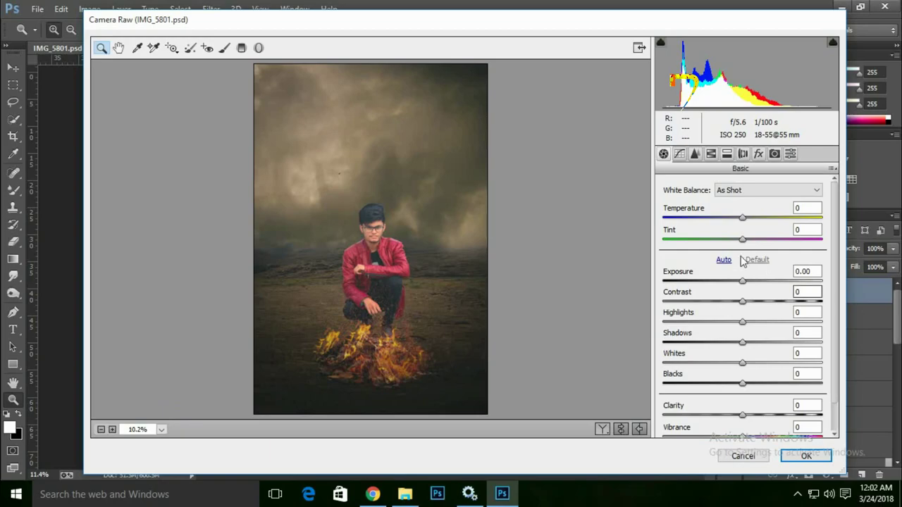
Step: Try a Clarity boost, reset it to 0, and recheck the man up close
mouse_move(742, 415)
mouse_down()
mouse_move(766, 414)
mouse_move(771, 438)
mouse_up()
double_click(768, 414)
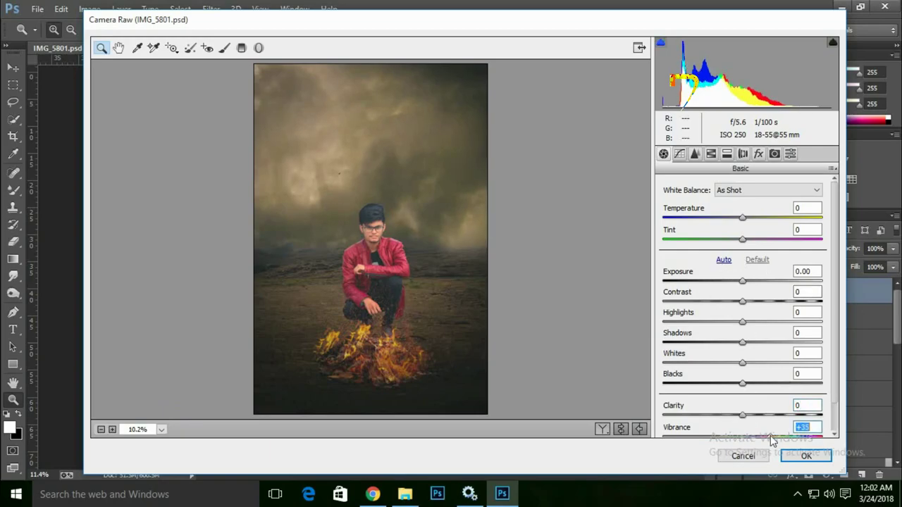
click(412, 293)
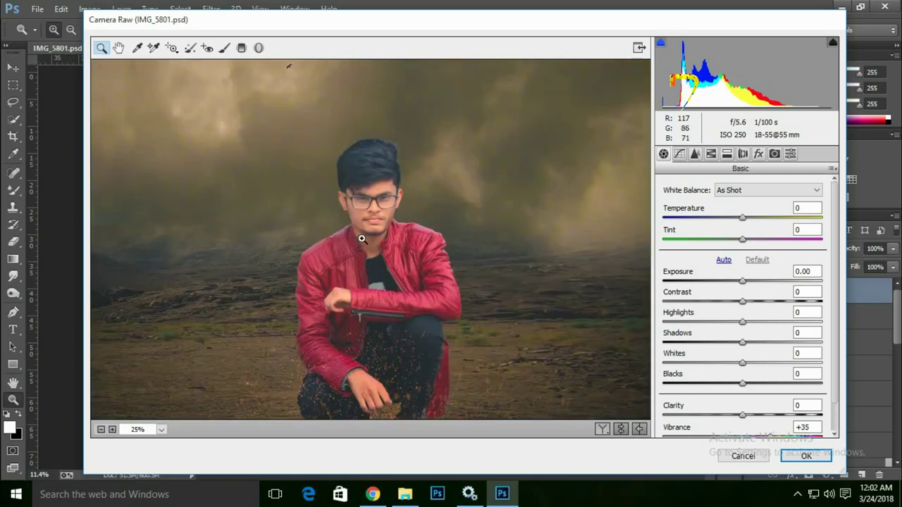
click(361, 240)
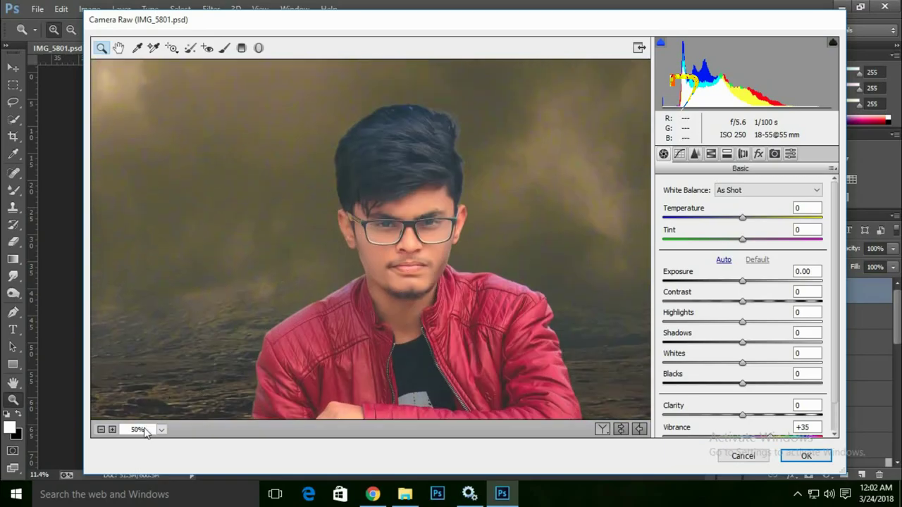
click(144, 432)
click(162, 414)
click(382, 255)
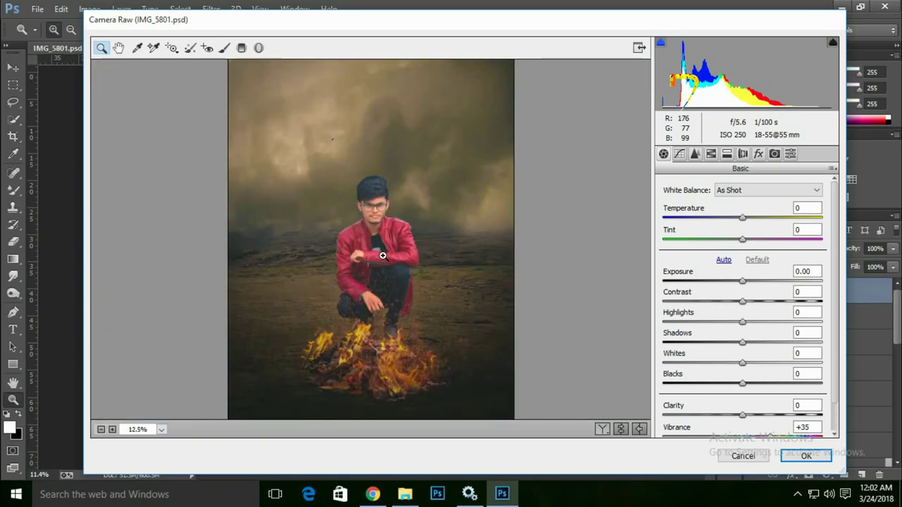
click(394, 264)
click(401, 268)
click(162, 429)
click(167, 414)
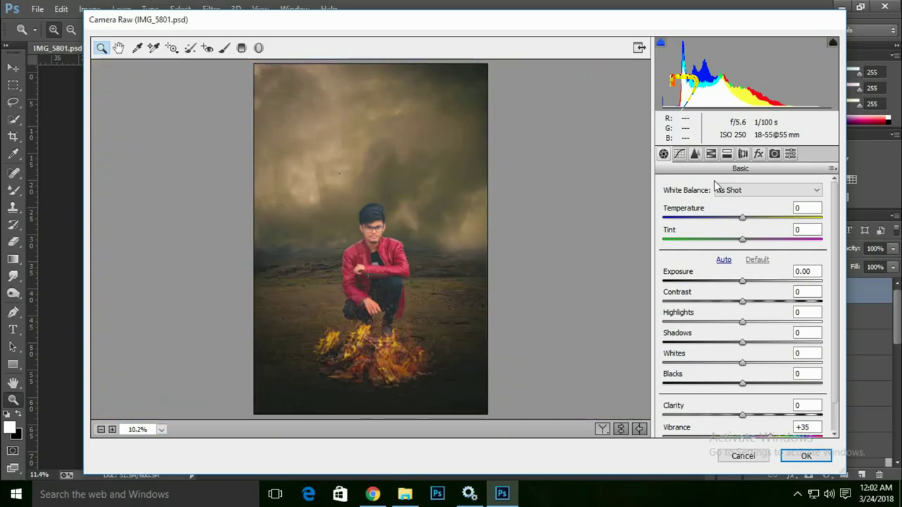
click(711, 154)
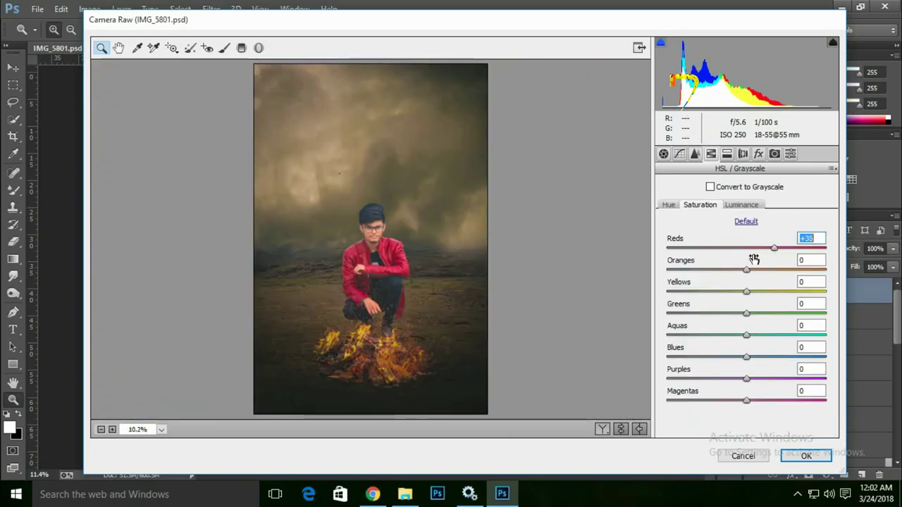
Step: Raise HSL saturation of Reds to +5 and Oranges to about +26
key(Up)
key(Up)
click(372, 275)
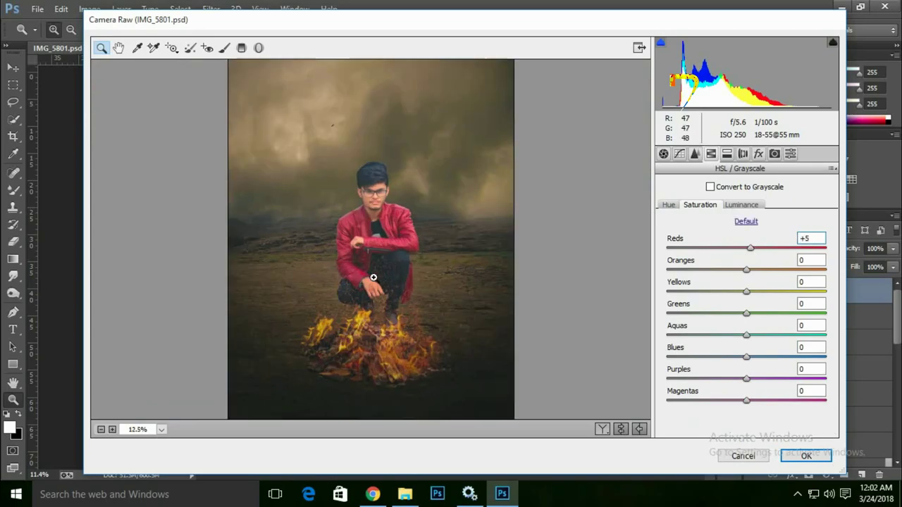
drag(749, 273, 767, 270)
click(332, 274)
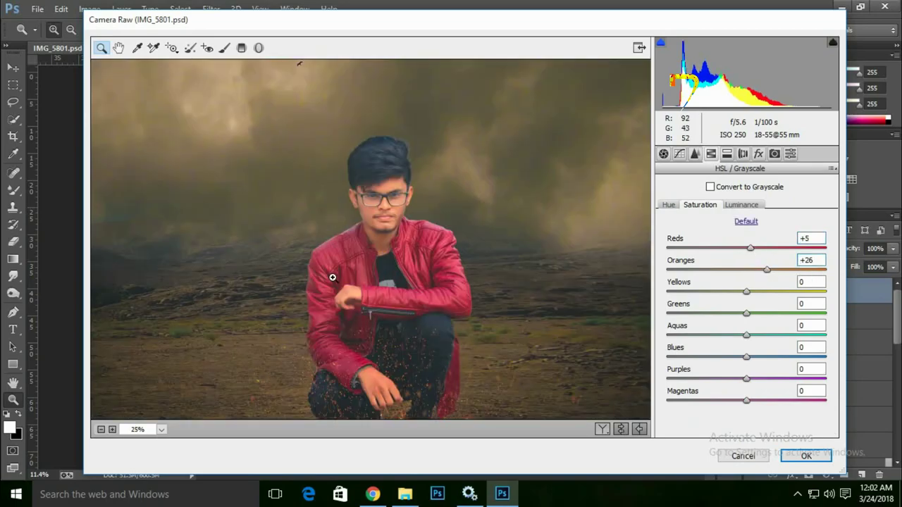
click(332, 275)
Step: Brighten Oranges luminance to about +23 and darken the Yellows luminance around the fire
click(668, 204)
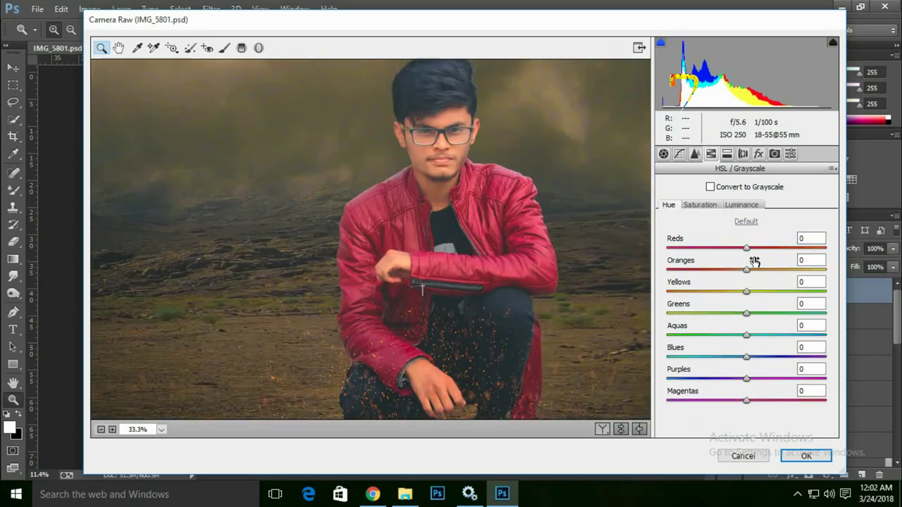
click(742, 204)
drag(747, 270, 767, 270)
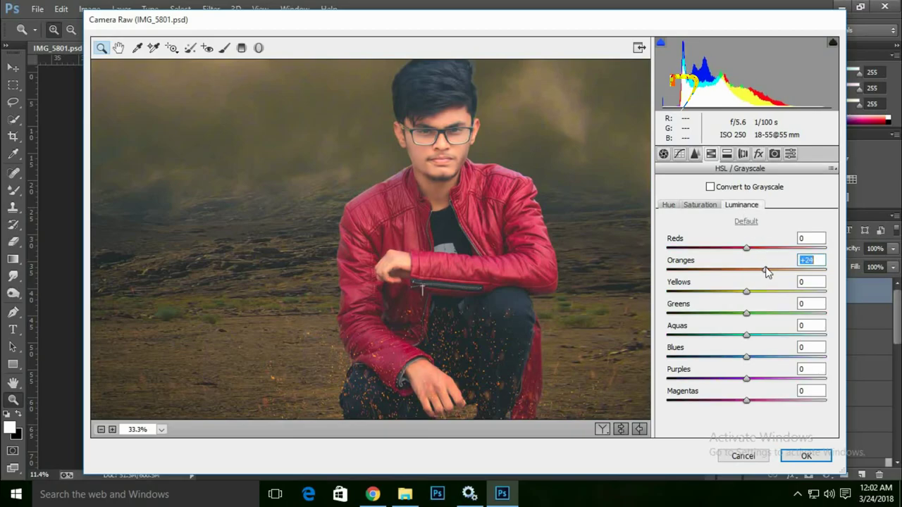
click(162, 430)
click(172, 412)
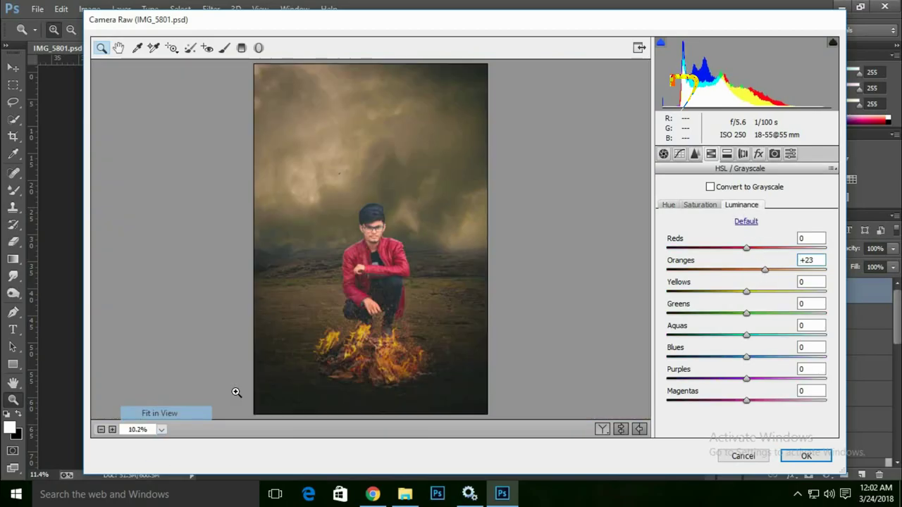
click(389, 283)
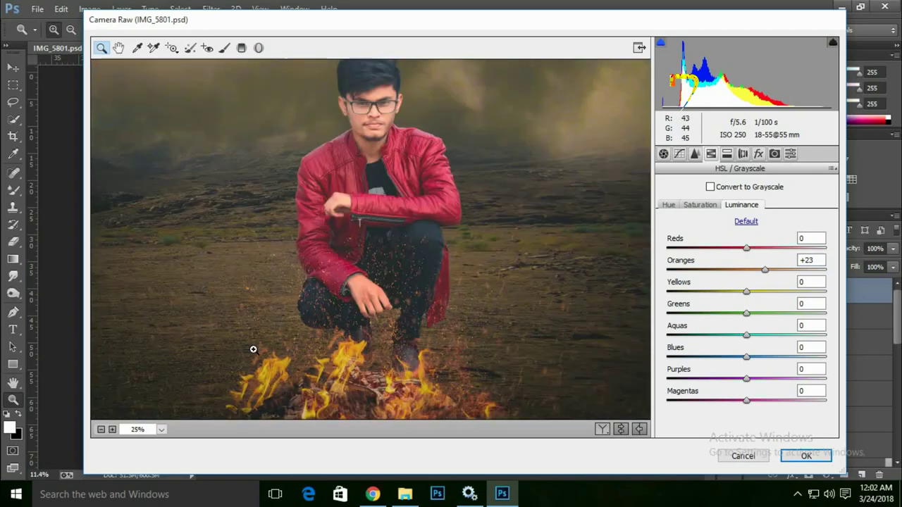
click(146, 431)
click(159, 413)
click(381, 345)
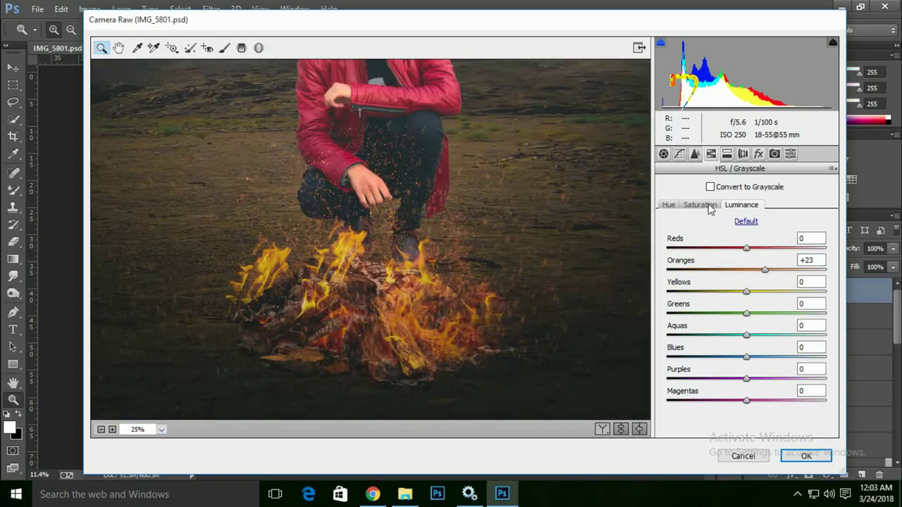
drag(745, 289, 711, 291)
Step: Set the Yellows saturation to +10
click(706, 208)
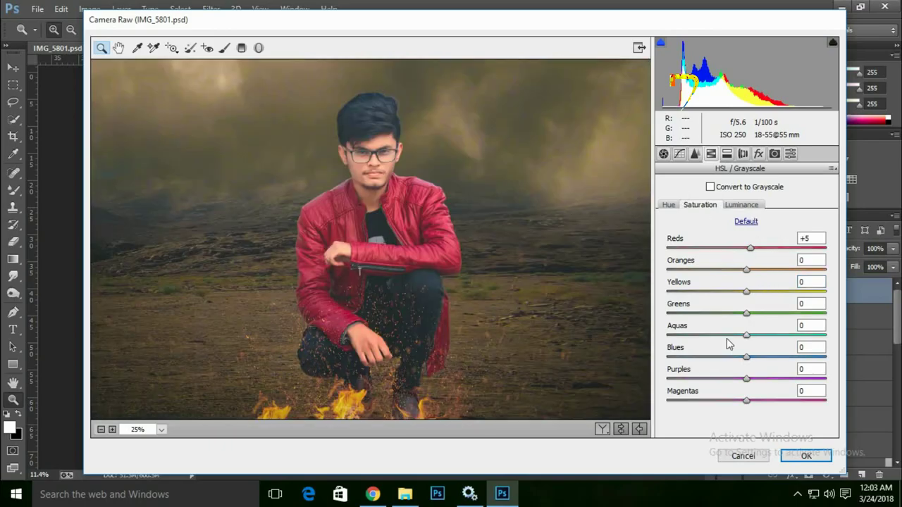
click(807, 282)
text(95)
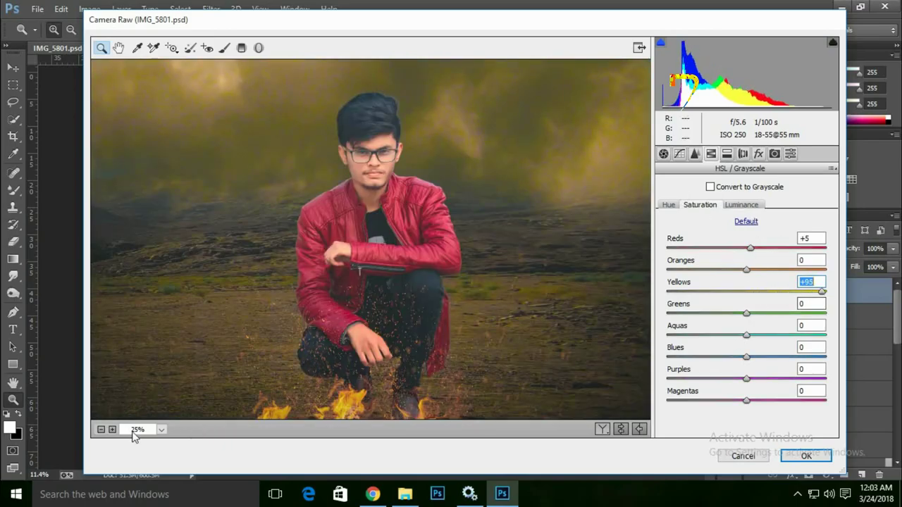
click(138, 430)
click(159, 413)
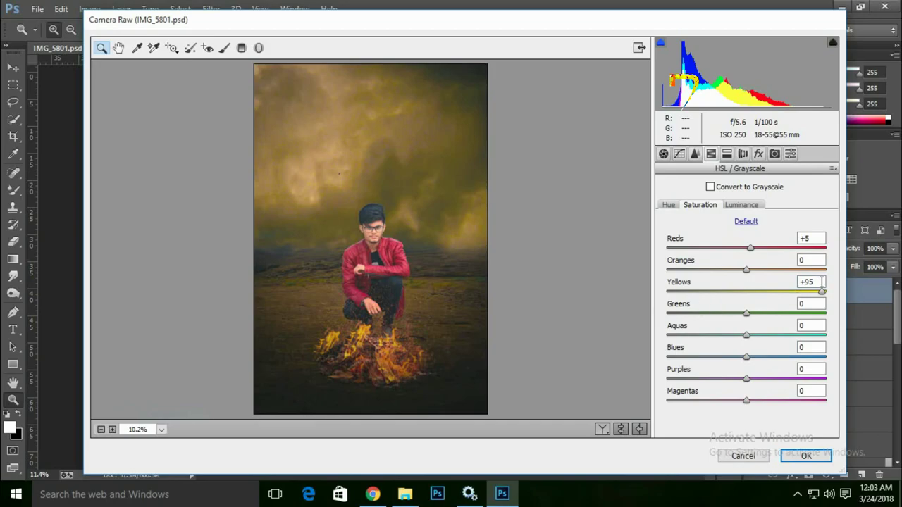
text(0)
drag(765, 291, 659, 322)
Step: Desaturate Greens to -100 and set Oranges saturation to 0, checking the full image
click(377, 278)
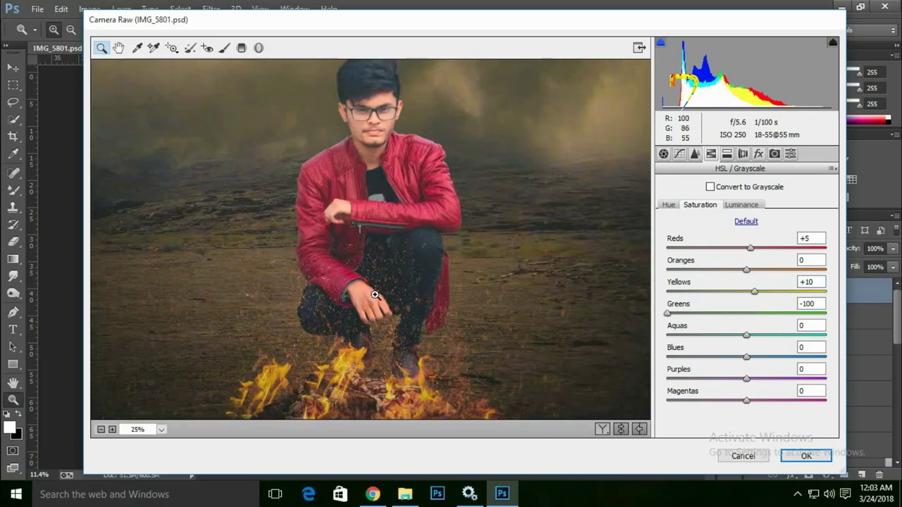
click(742, 204)
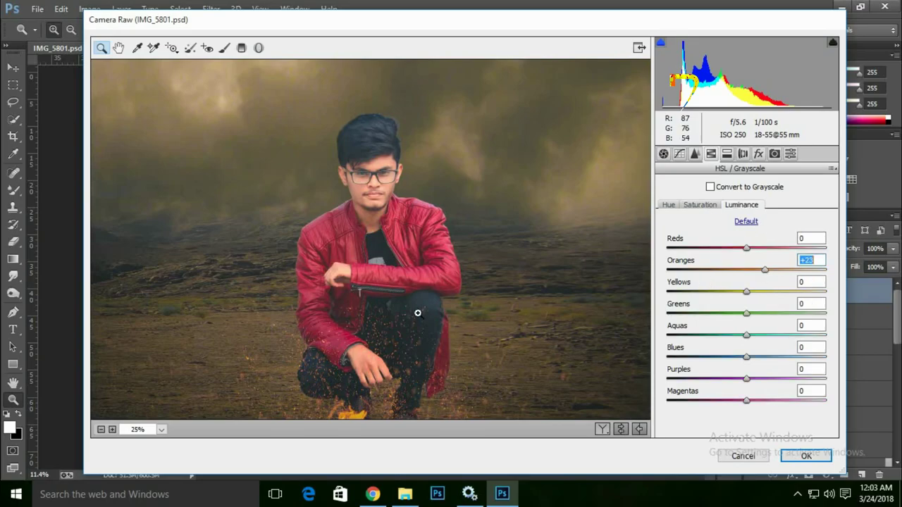
click(161, 430)
click(167, 413)
click(702, 205)
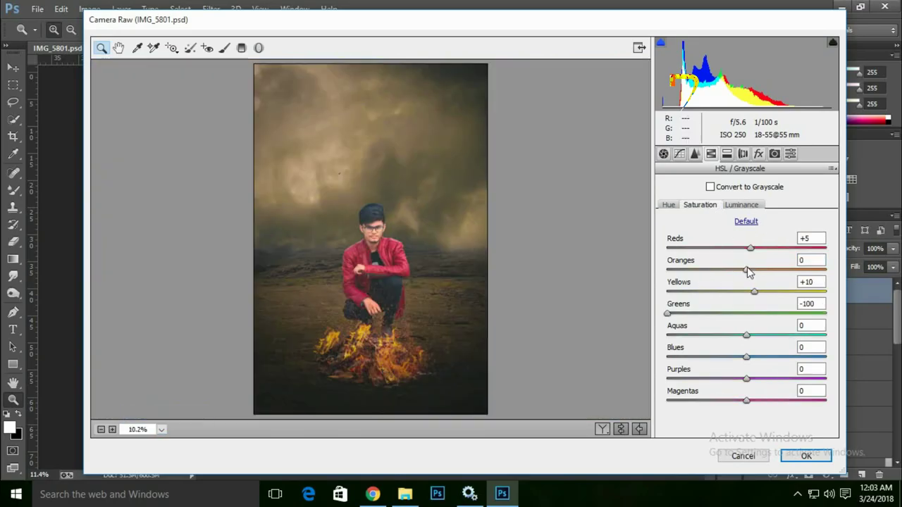
click(783, 270)
text(0)
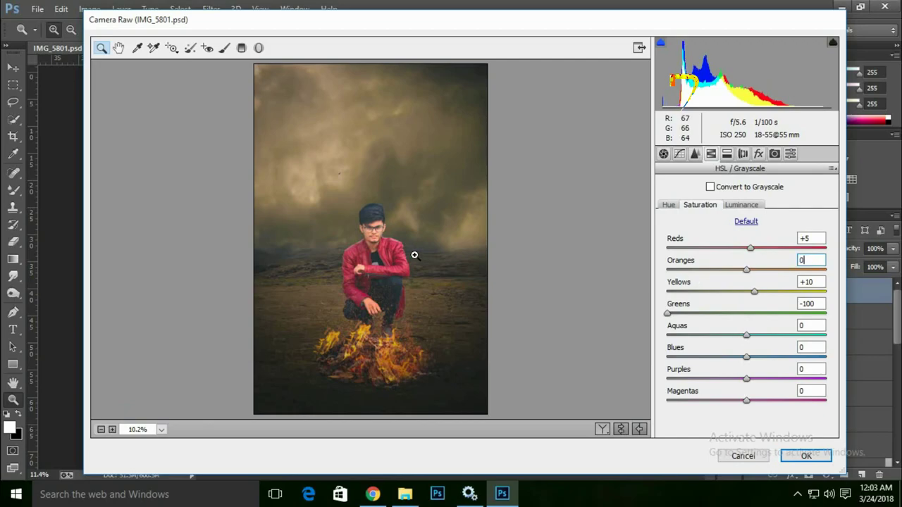
click(384, 255)
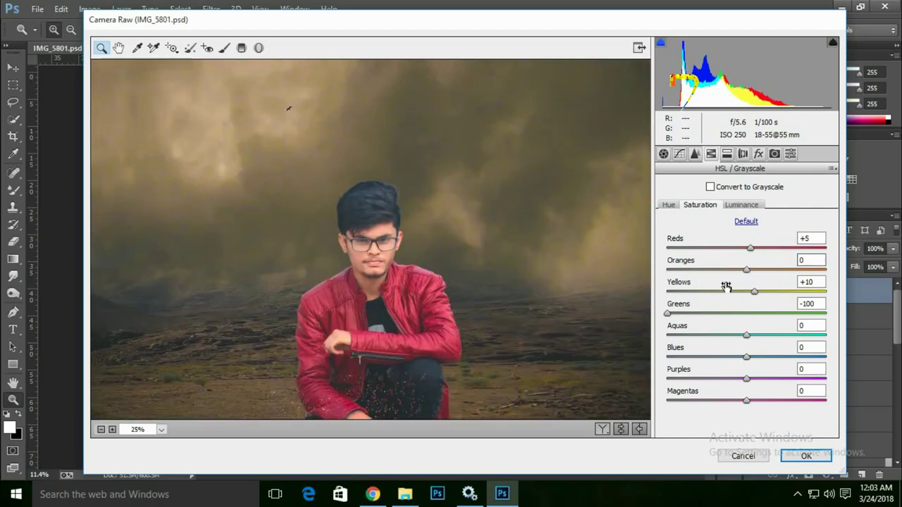
click(161, 429)
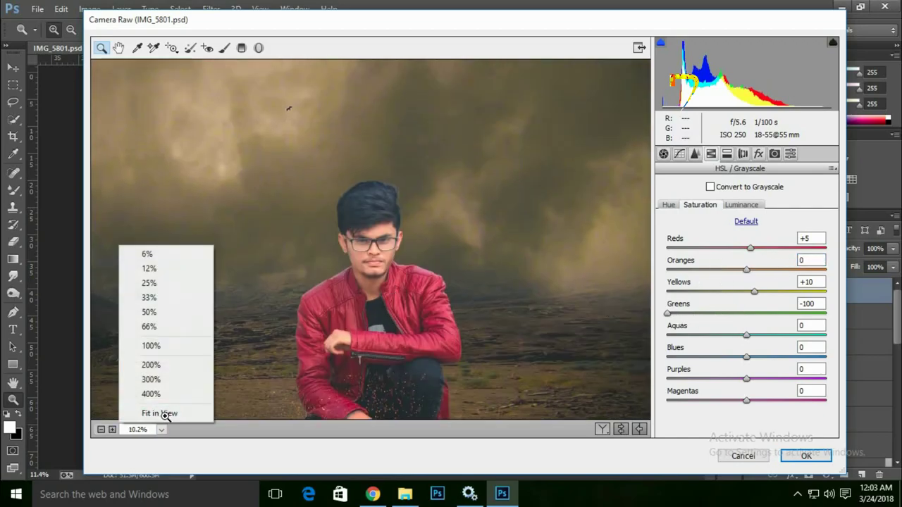
click(169, 412)
Step: Add shadow, midtone and highlight points to the Point tone curve
click(695, 154)
click(679, 154)
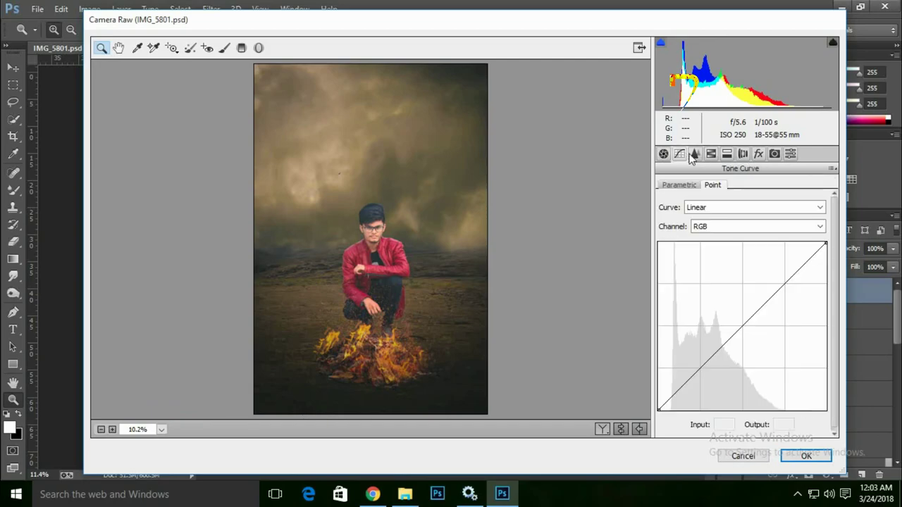
click(700, 368)
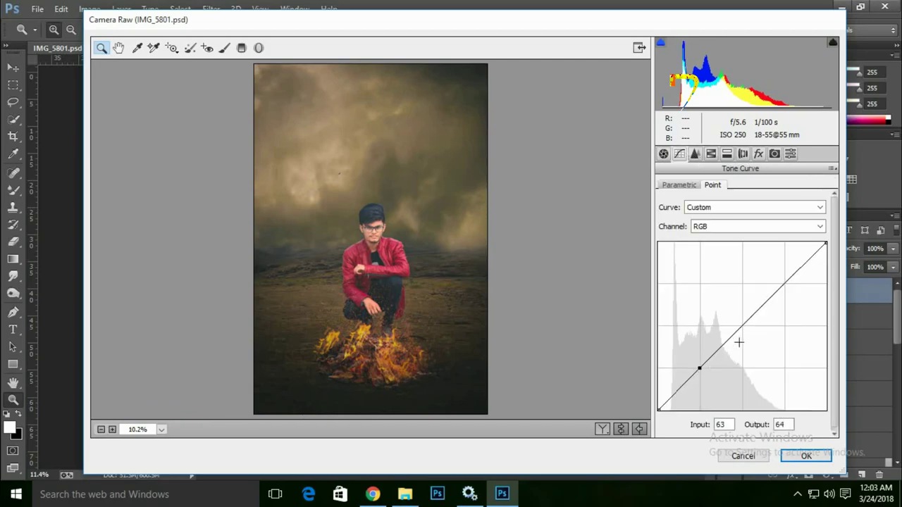
click(742, 326)
click(787, 285)
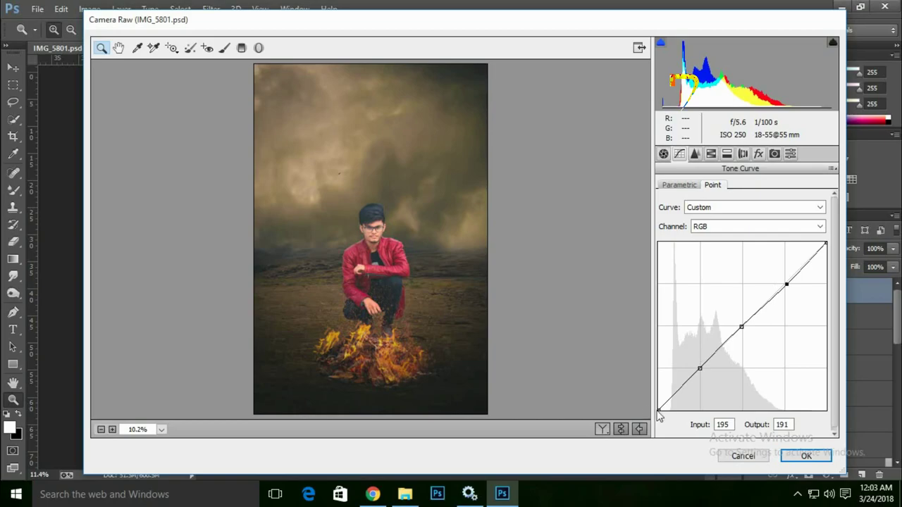
Step: Lift the curve's black point to fade shadows, check the face, then lower it to deepen shadows
drag(657, 406, 654, 390)
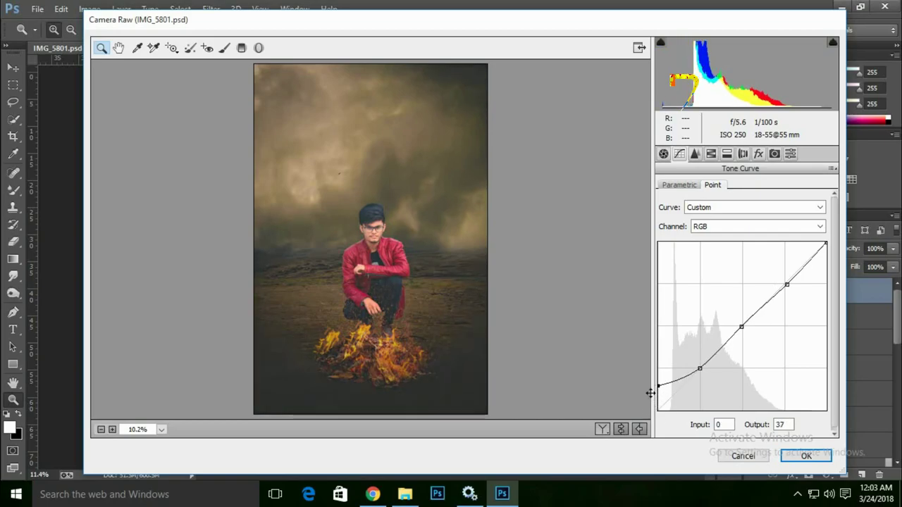
drag(654, 390, 655, 394)
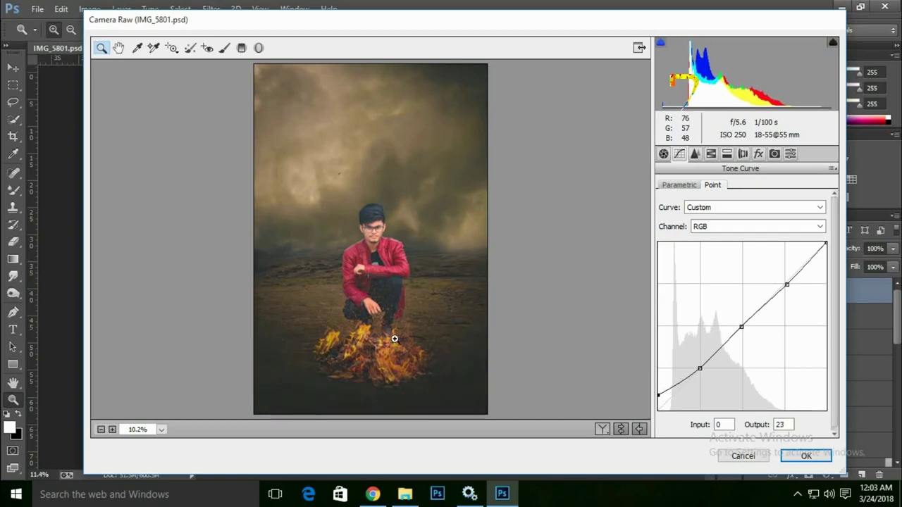
click(402, 302)
drag(401, 302, 402, 493)
click(339, 212)
click(383, 282)
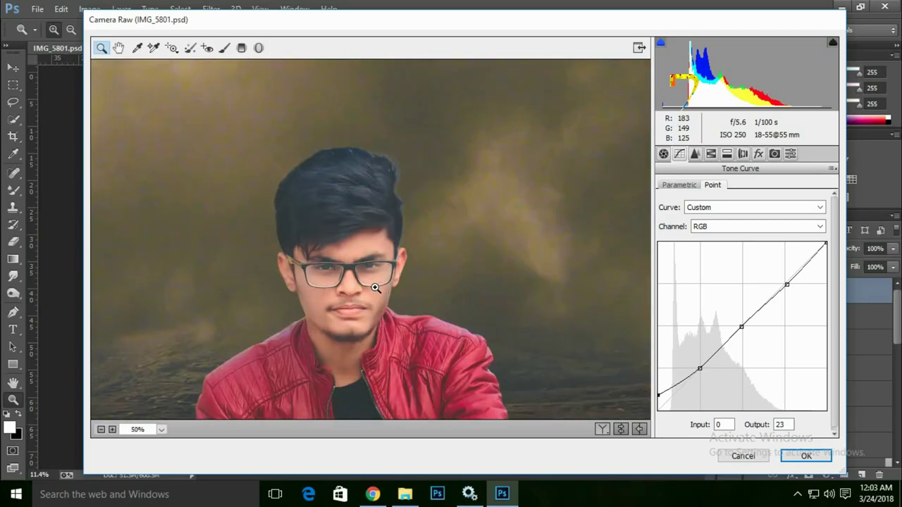
click(162, 429)
click(171, 412)
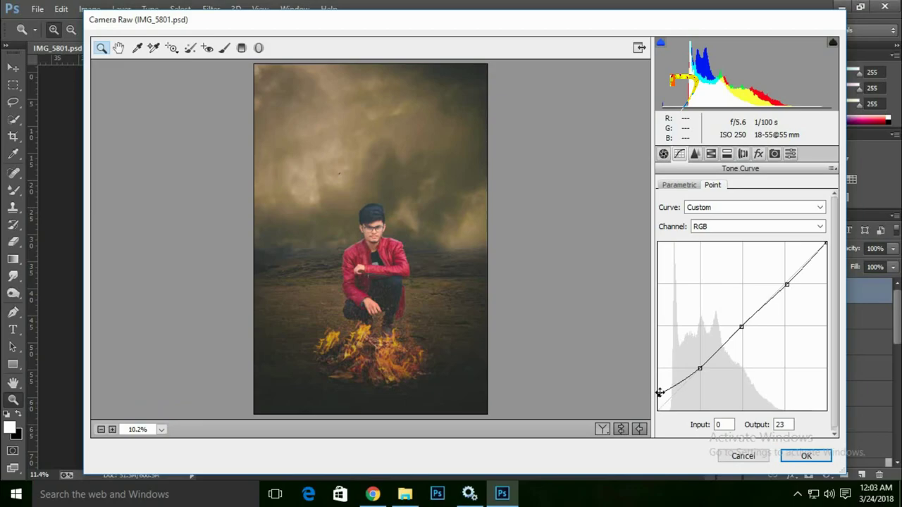
drag(659, 399, 661, 409)
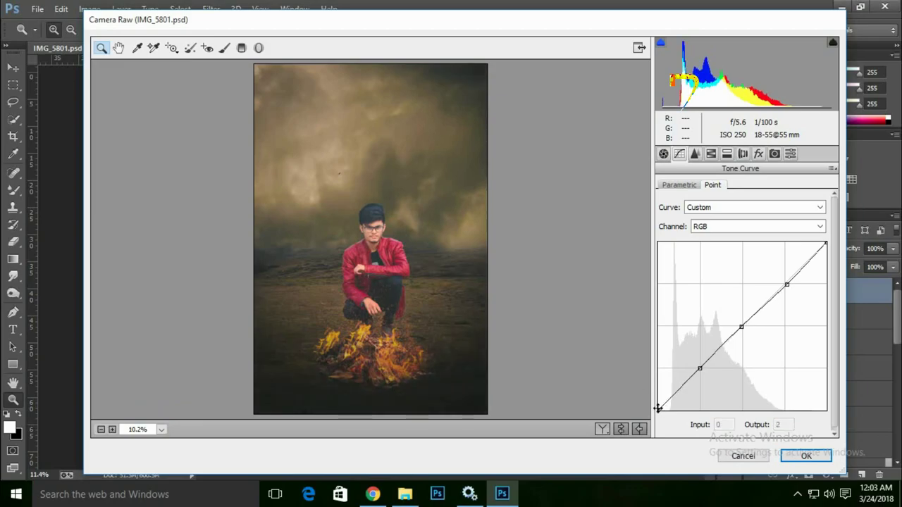
Step: Set sharpening Amount 21 and luminance noise reduction 12, then apply the Camera Raw grade
click(695, 154)
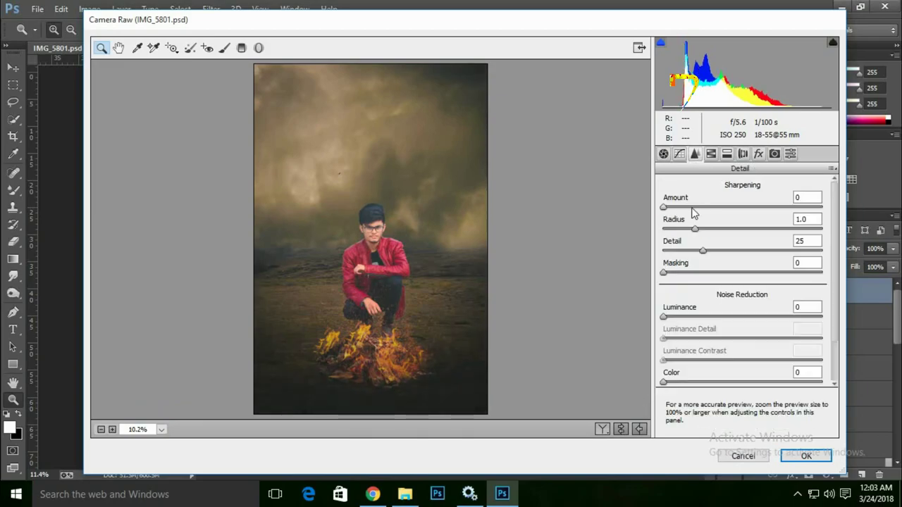
mouse_move(692, 209)
mouse_down()
mouse_move(769, 207)
mouse_move(684, 207)
mouse_up()
click(325, 262)
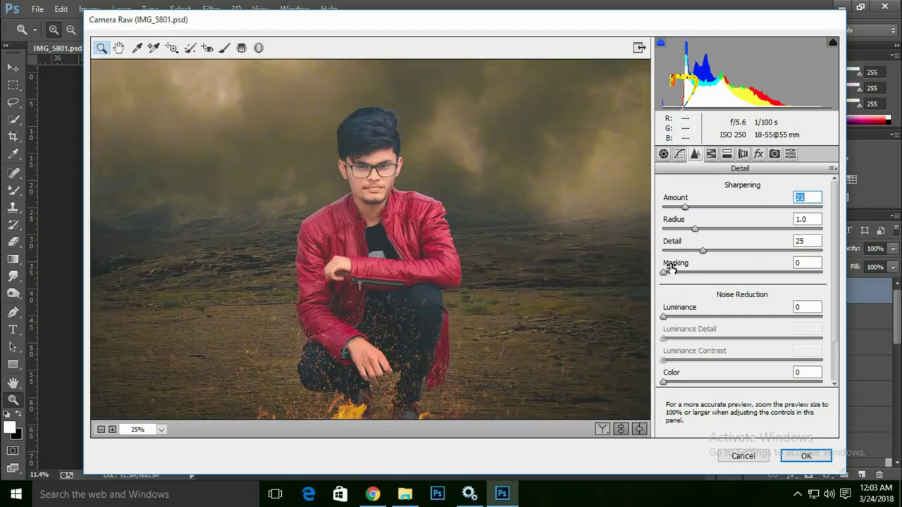
drag(663, 317, 682, 316)
click(161, 430)
click(159, 413)
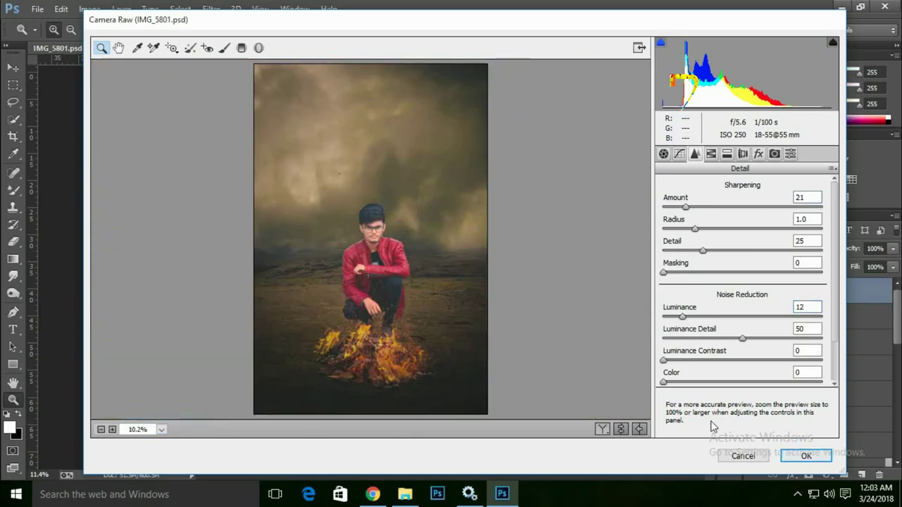
click(806, 456)
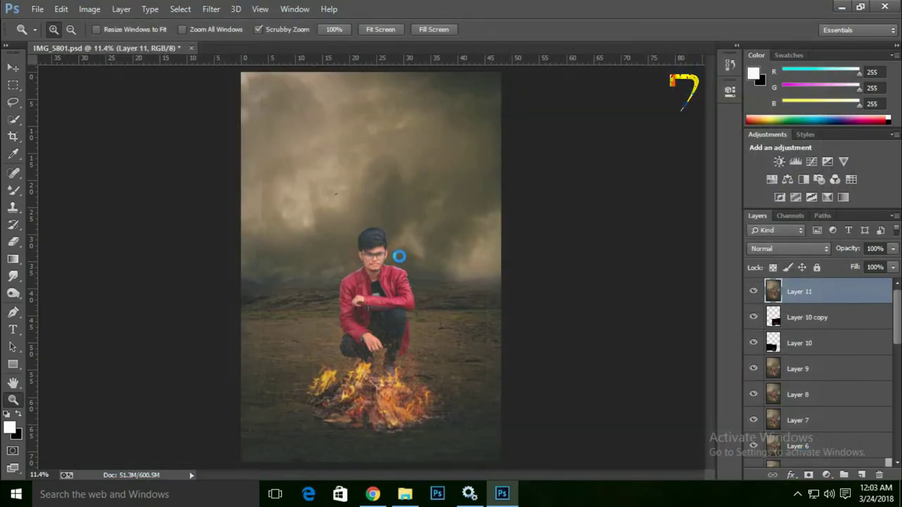
Step: Inspect the man's face up close, fit the image back on screen, and save the document
click(378, 271)
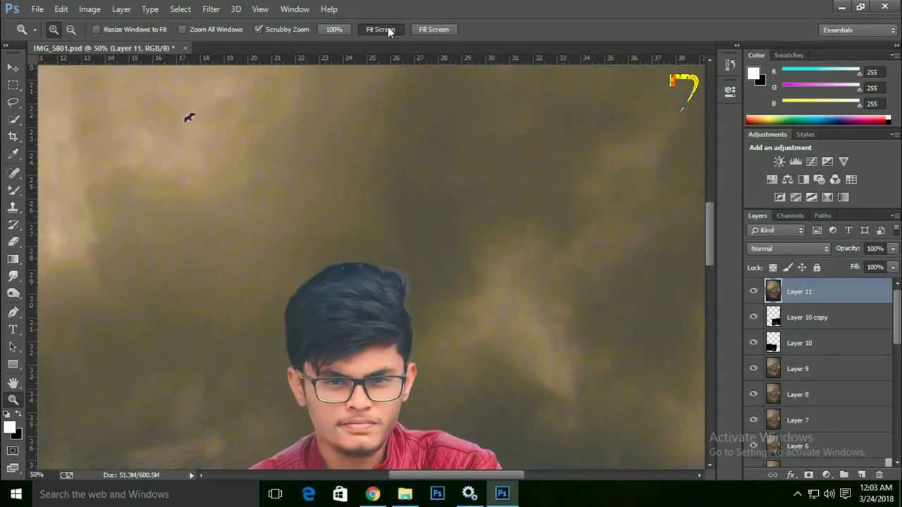
click(381, 29)
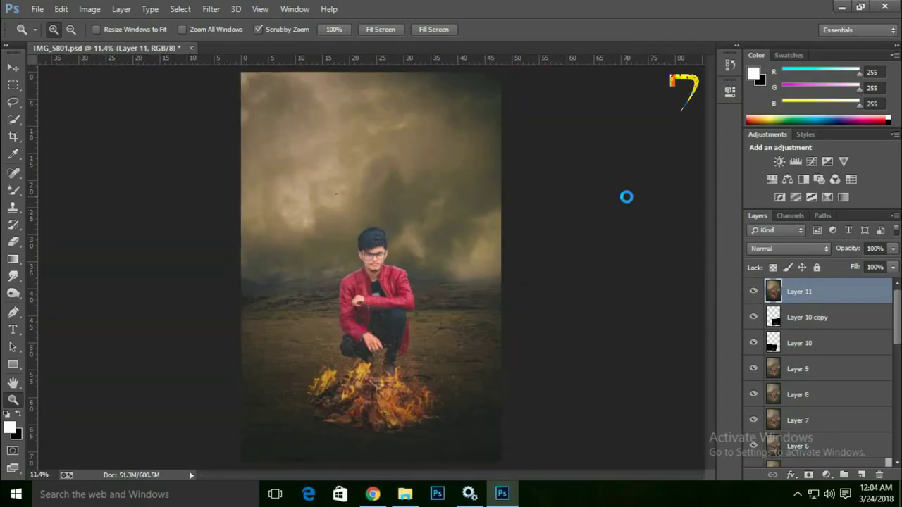
click(37, 8)
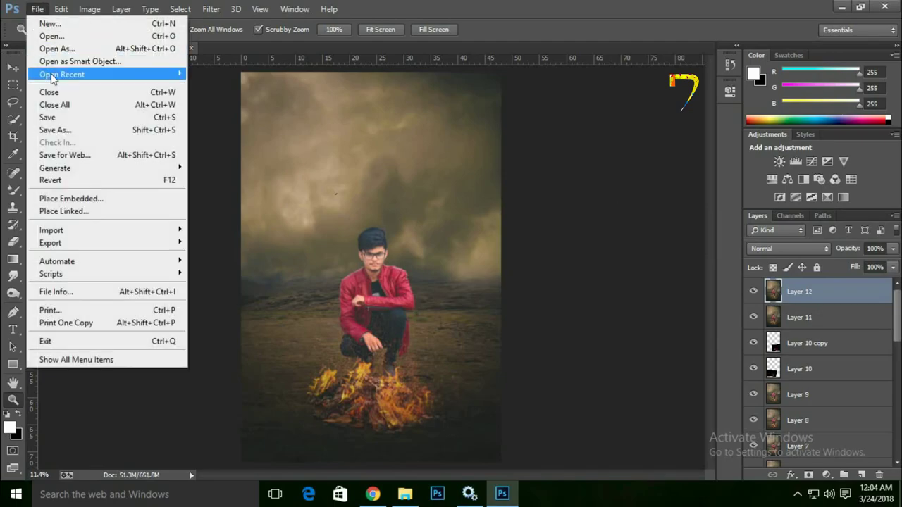
click(58, 118)
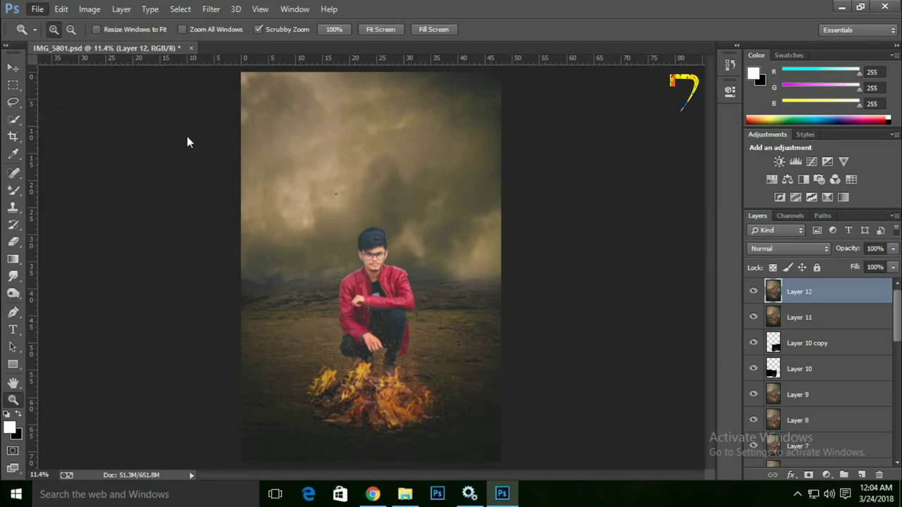
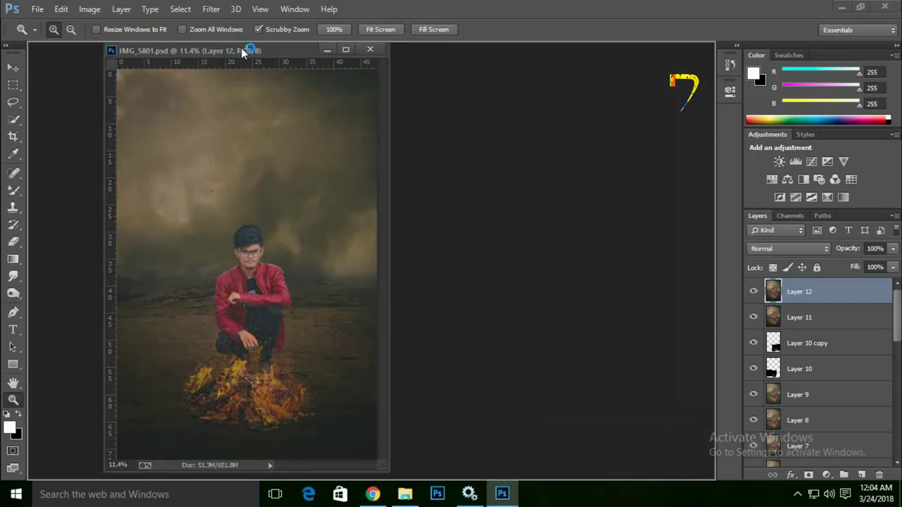
Step: Zoom in to inspect the man's face, fit the view, and add empty Layer 13
drag(164, 51, 241, 48)
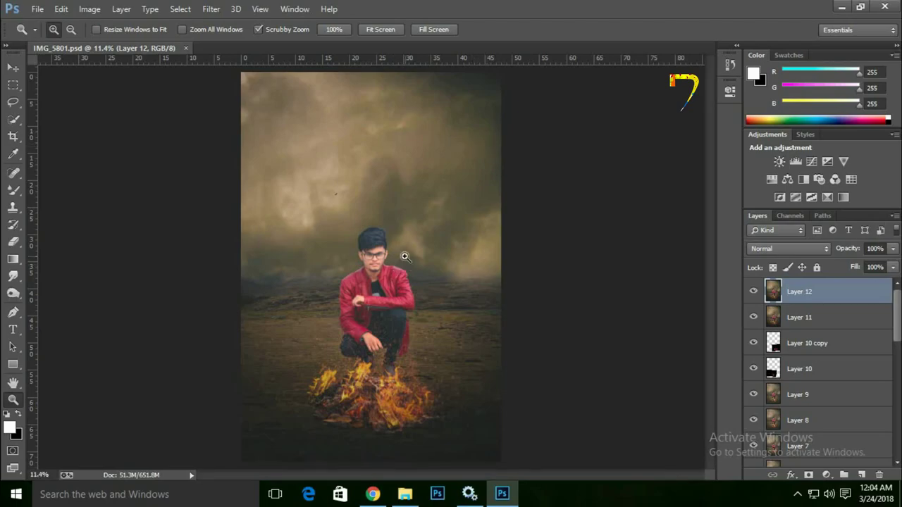
click(385, 275)
click(378, 263)
click(378, 264)
click(377, 263)
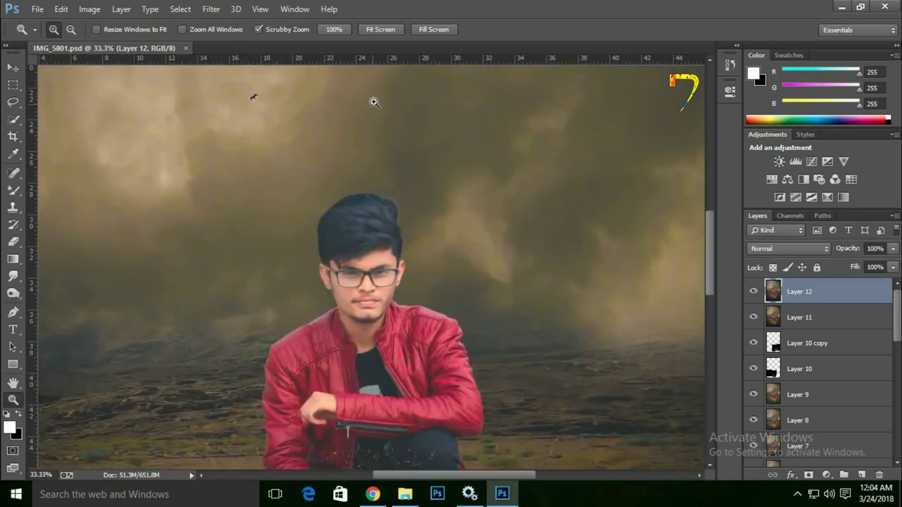
click(387, 29)
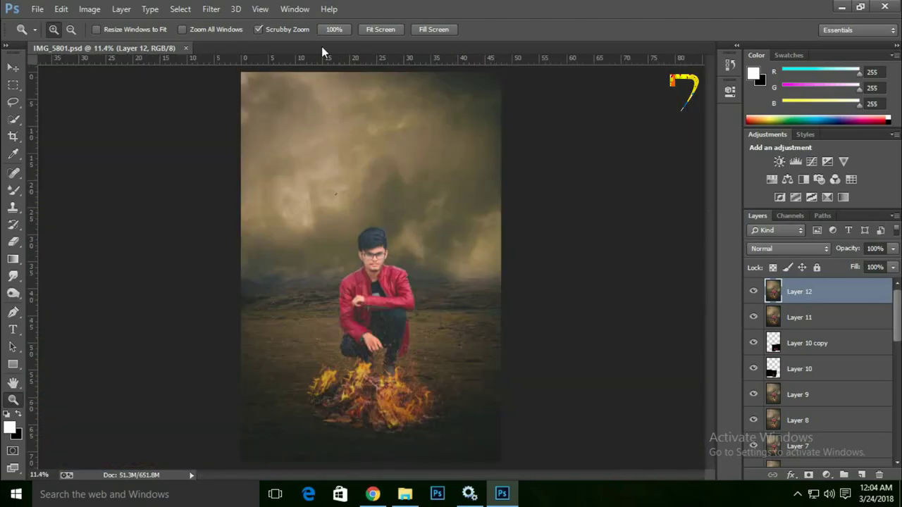
drag(411, 280, 401, 106)
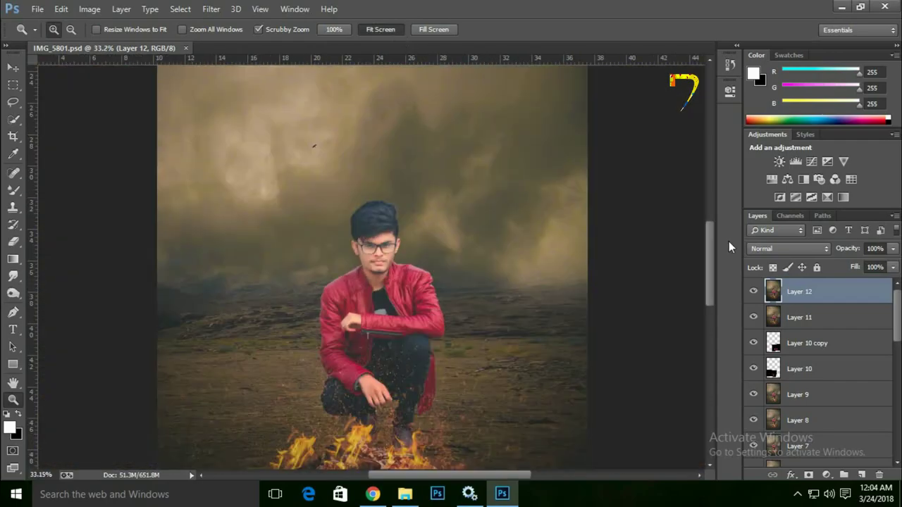
click(380, 29)
click(862, 475)
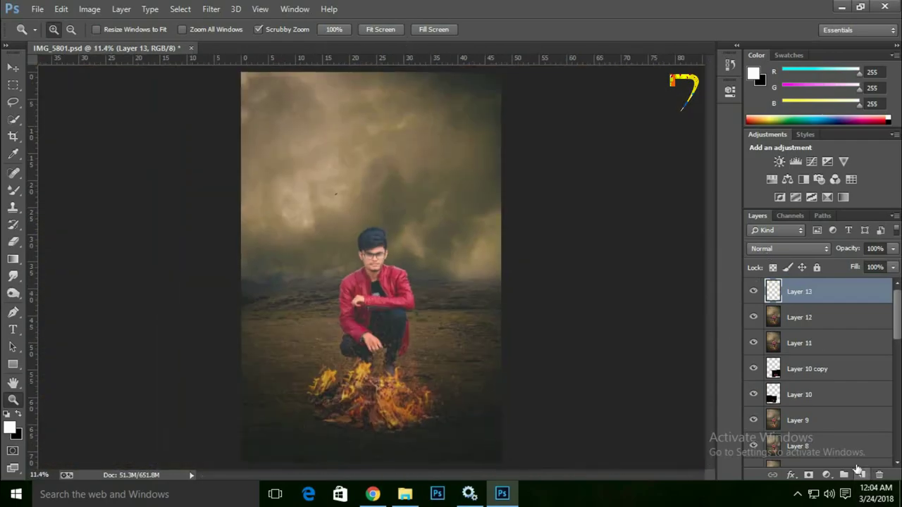
Step: Sample the fire and refine the foreground to an orange shade in the Color Picker
click(15, 197)
right_click(14, 199)
click(64, 190)
key(ctrl+plus)
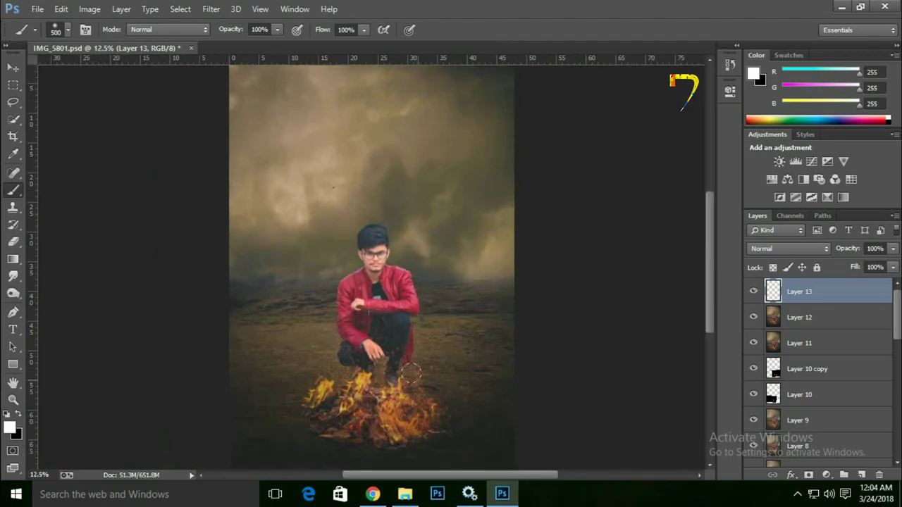
key(ctrl+plus)
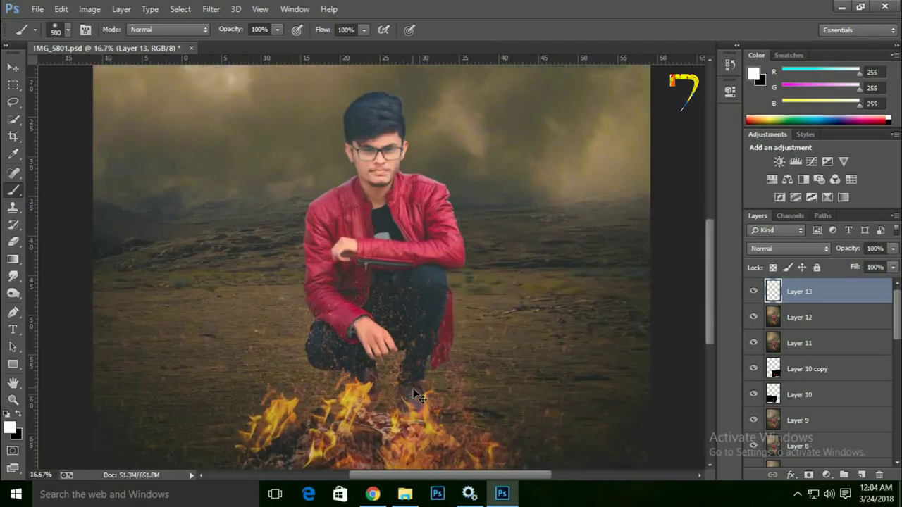
drag(400, 366, 427, 301)
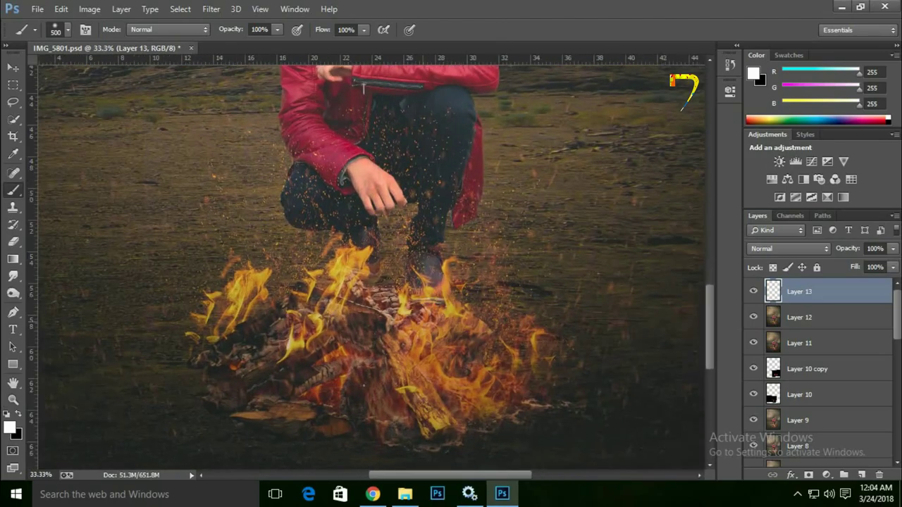
alt+click(454, 292)
click(13, 432)
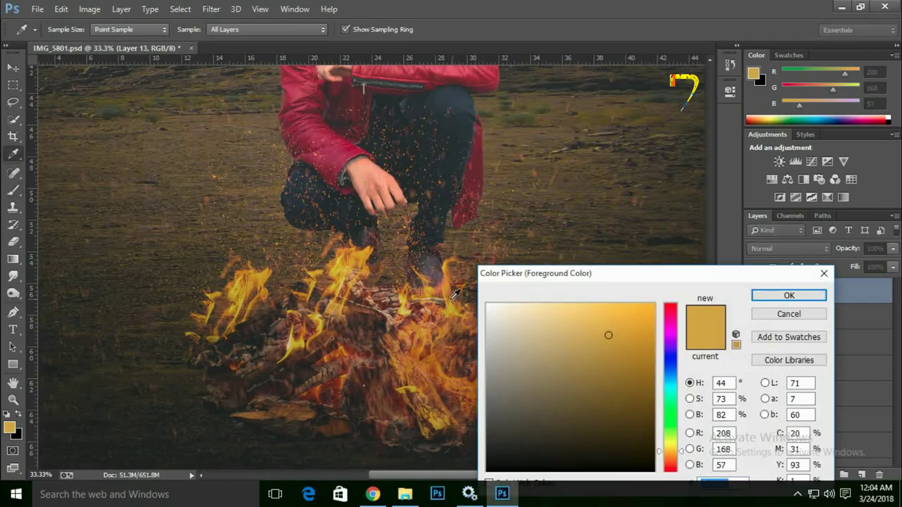
click(455, 292)
click(625, 327)
drag(625, 327, 629, 319)
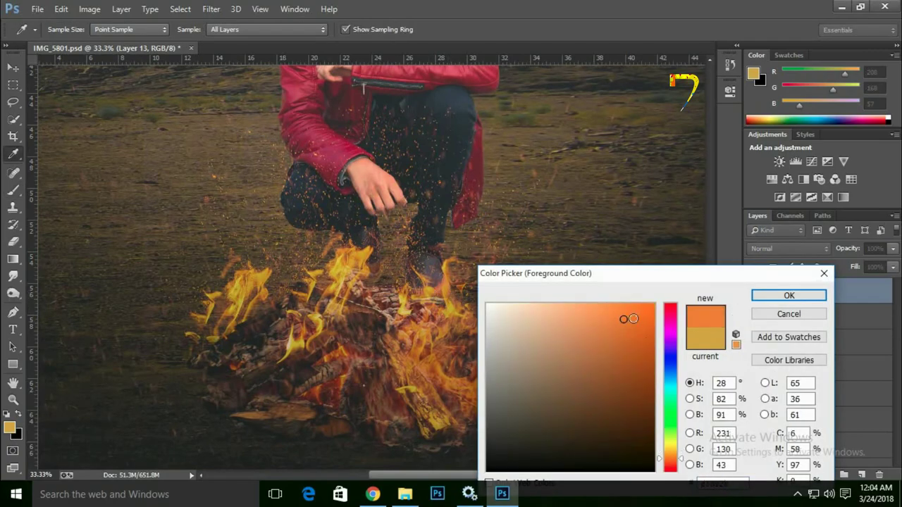
click(789, 295)
Step: Paint soft orange glows over and beside the bonfire flames with a large brush
key(b)
scroll(462, 270, down, 5)
key(ctrl+0)
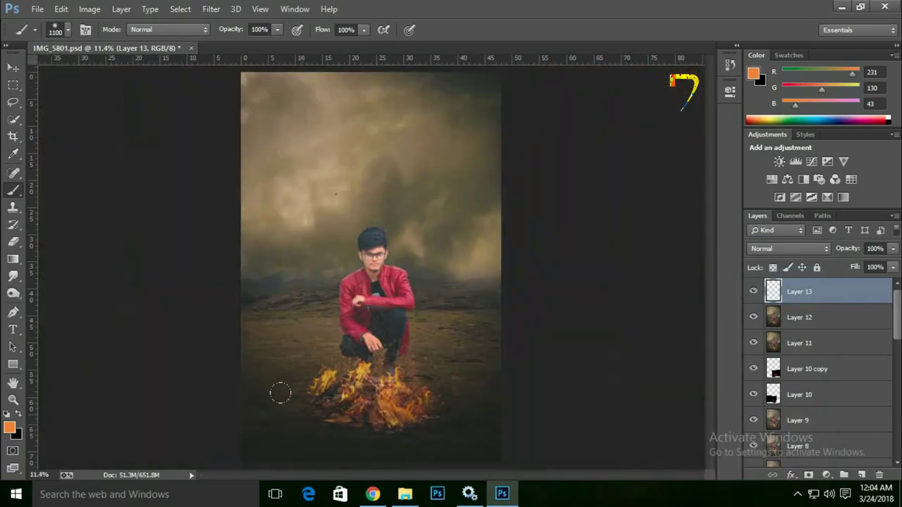
key(])
click(296, 355)
click(424, 386)
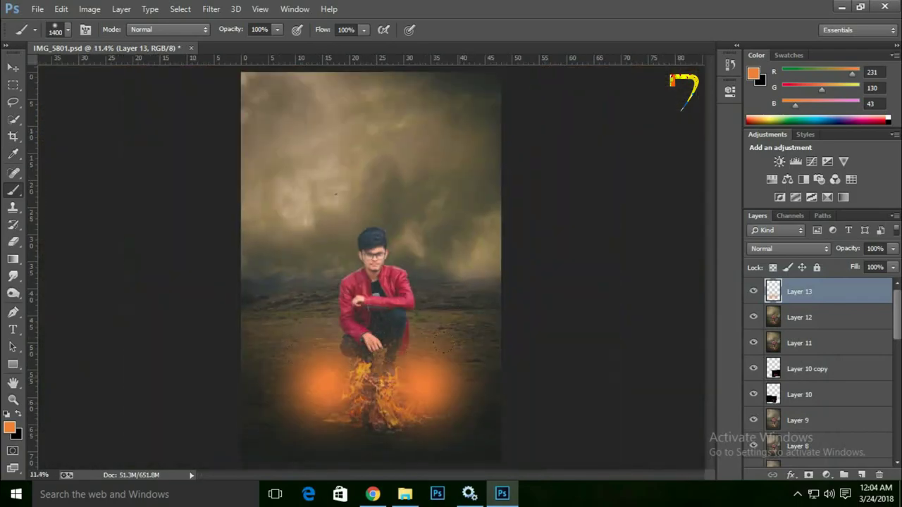
Step: Set Layer 13 to Screen blending at 32% opacity
click(785, 255)
click(775, 114)
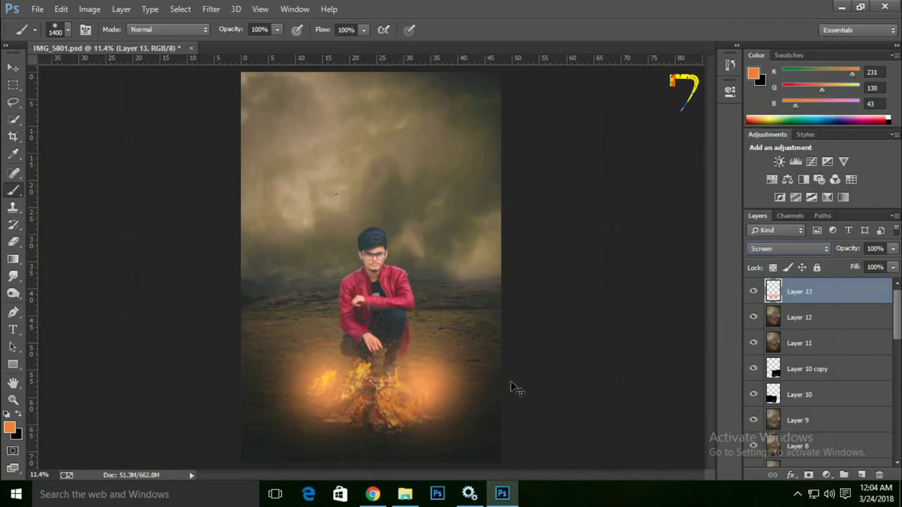
key(ctrl+plus)
key(ctrl+plus)
drag(847, 248, 823, 251)
scroll(443, 327, up, 3)
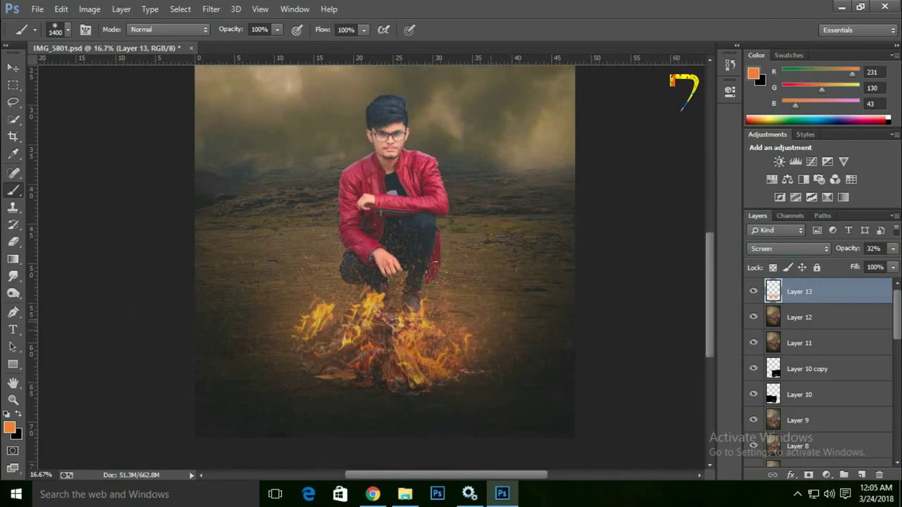
key(ctrl+plus)
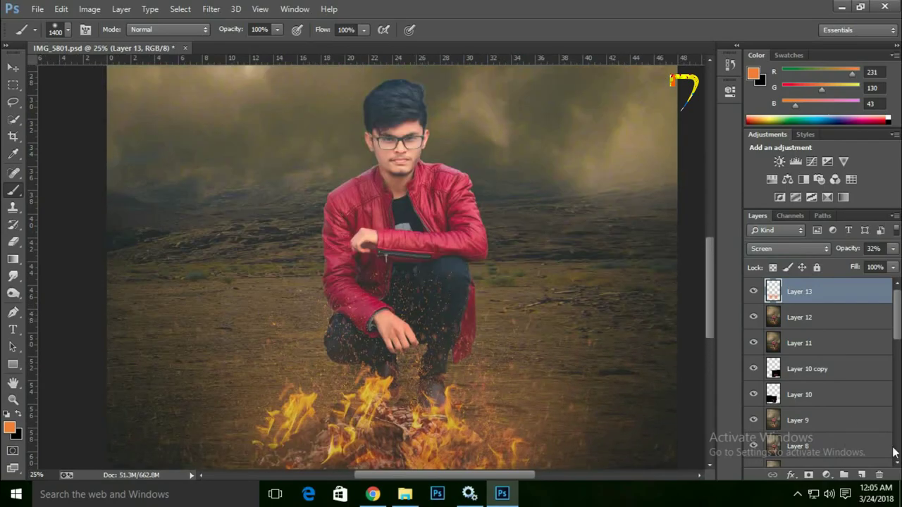
Step: Add Layer 14 in Screen blend mode at 27% opacity
click(861, 475)
click(788, 248)
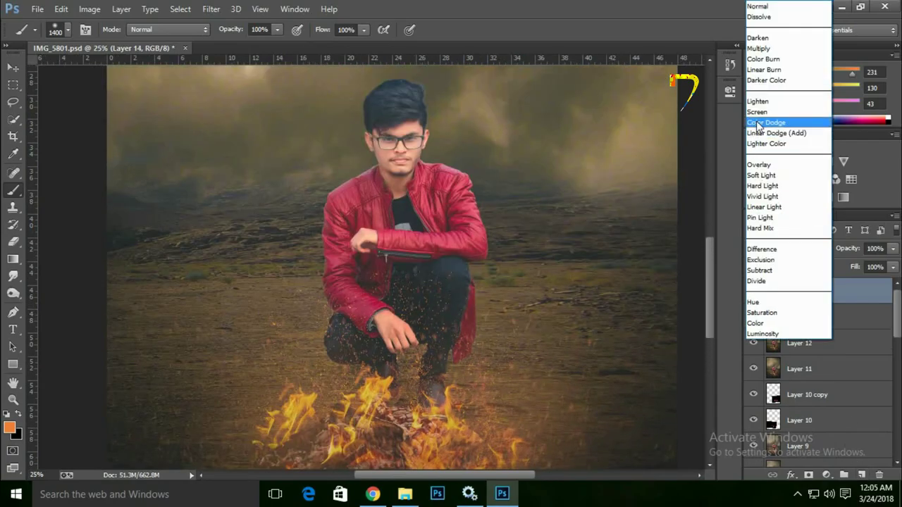
click(758, 112)
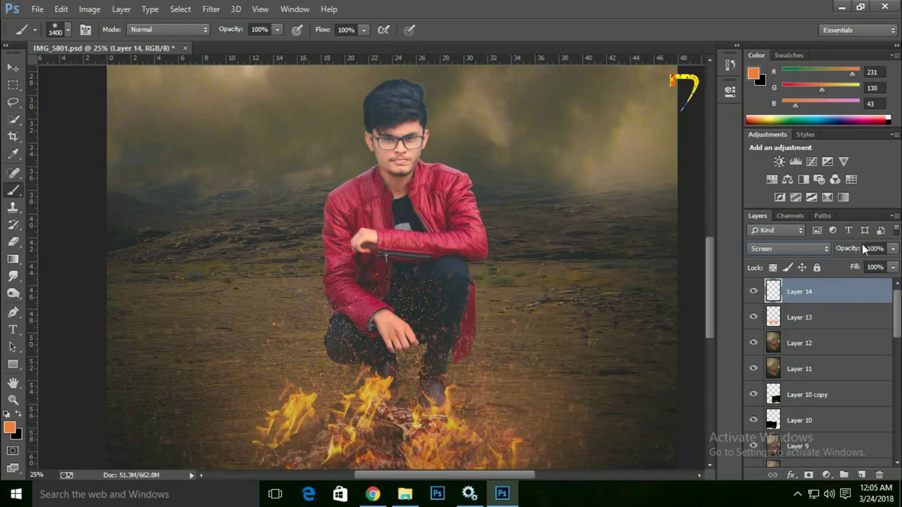
drag(850, 252, 810, 258)
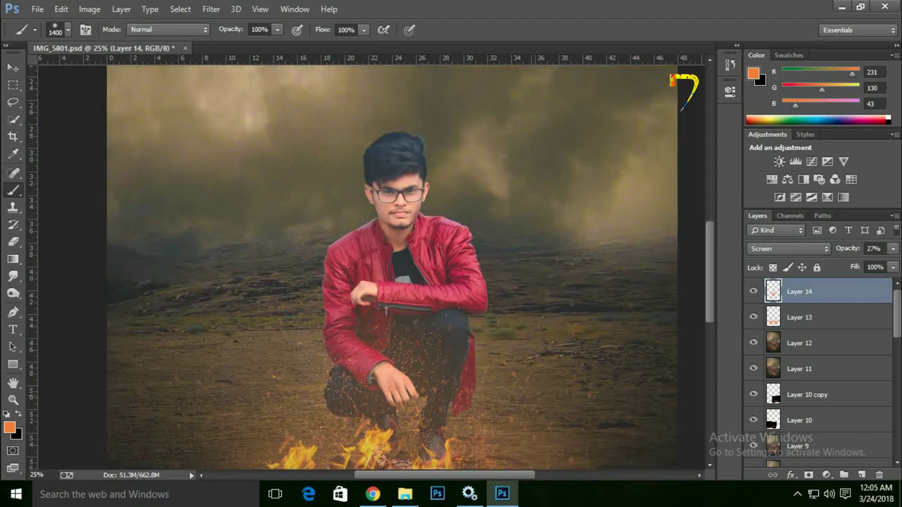
Step: Paint faint orange light along the man's red sleeve
scroll(315, 69, up, 4)
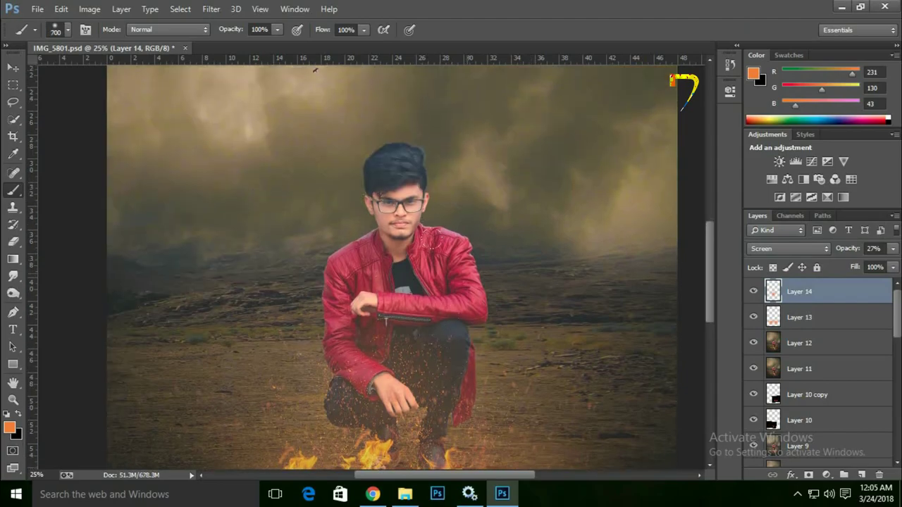
drag(379, 317, 421, 318)
key(ctrl+minus)
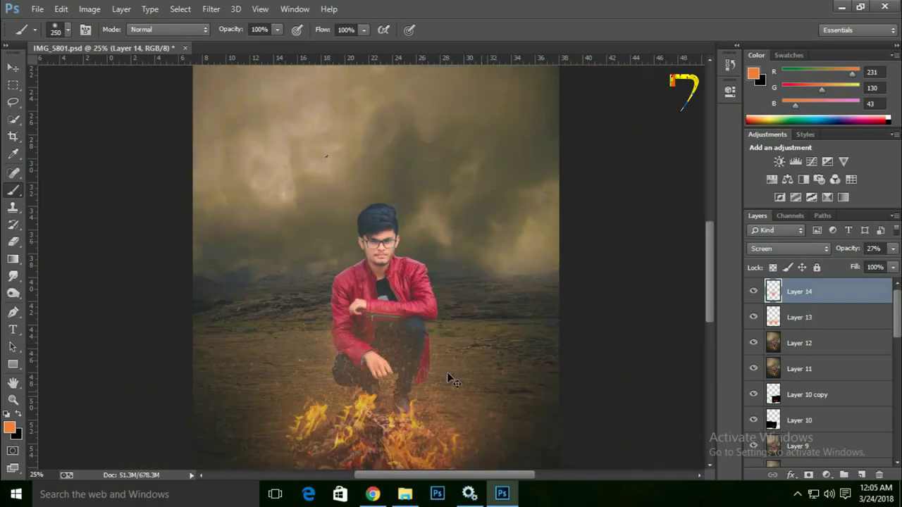
key(ctrl+minus)
key(ctrl+plus)
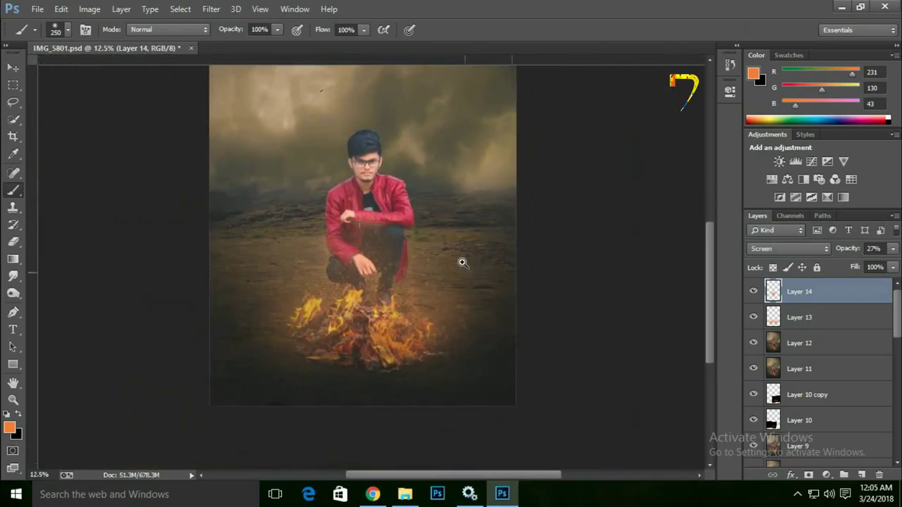
key(ctrl+plus)
Step: Lower Layer 13's opacity to 19%
click(818, 317)
text(19)
key(Return)
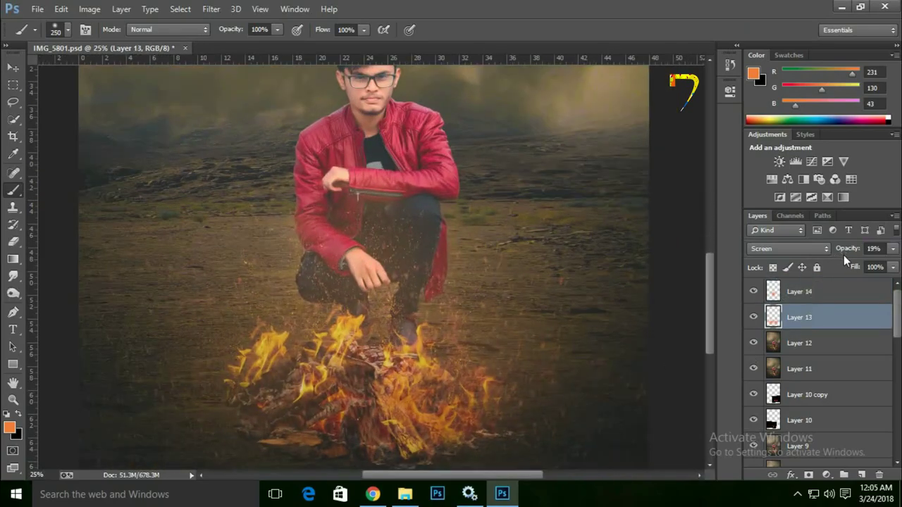
scroll(452, 278, down, 1)
key(ctrl+minus)
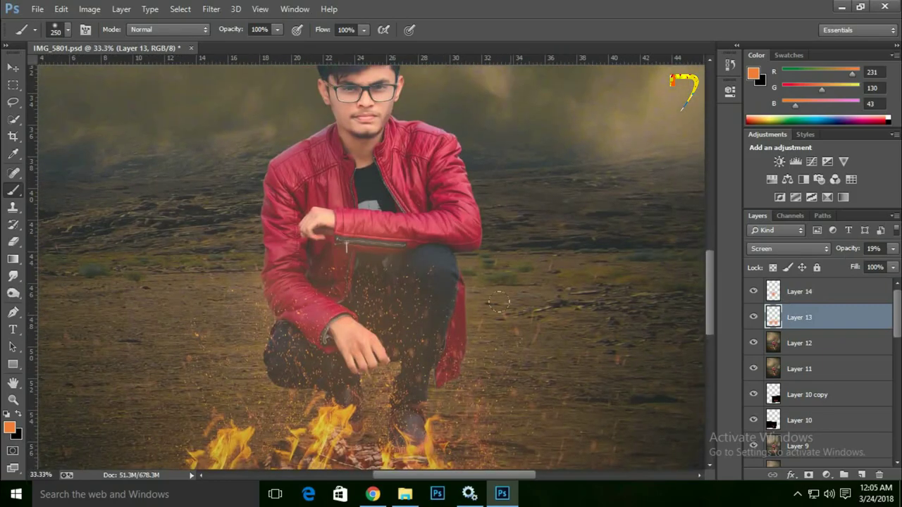
key(ctrl+0)
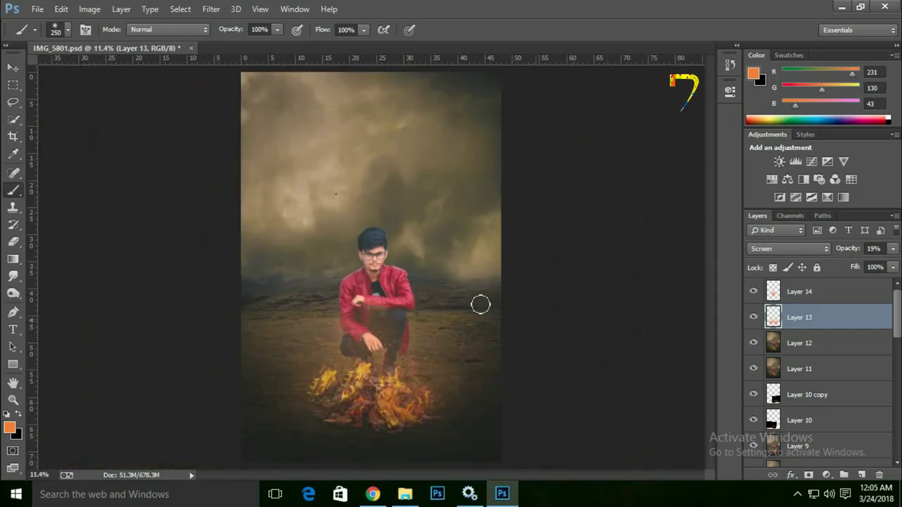
key(ctrl+plus)
key(ctrl+plus)
key(ctrl+plus)
Step: Duplicate Layer 14's glow, shift the copy, and merge it back into Layer 14
click(774, 300)
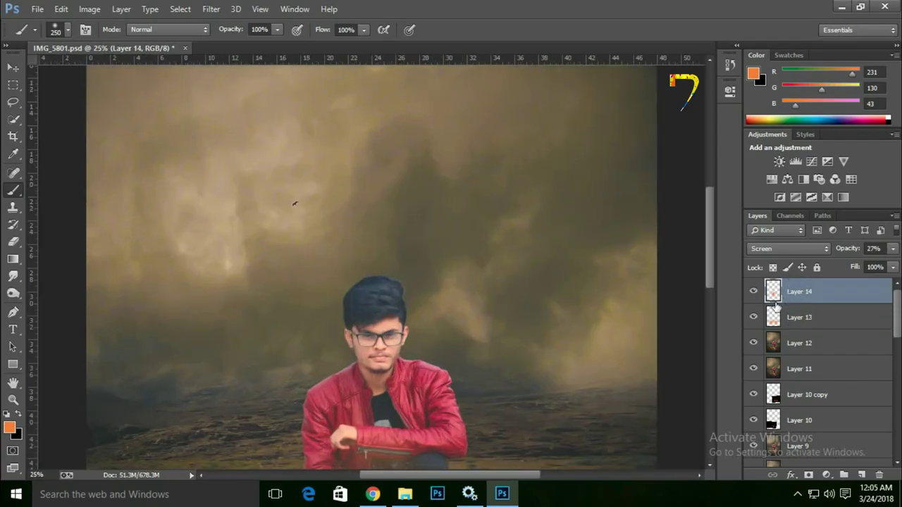
key(ctrl+j)
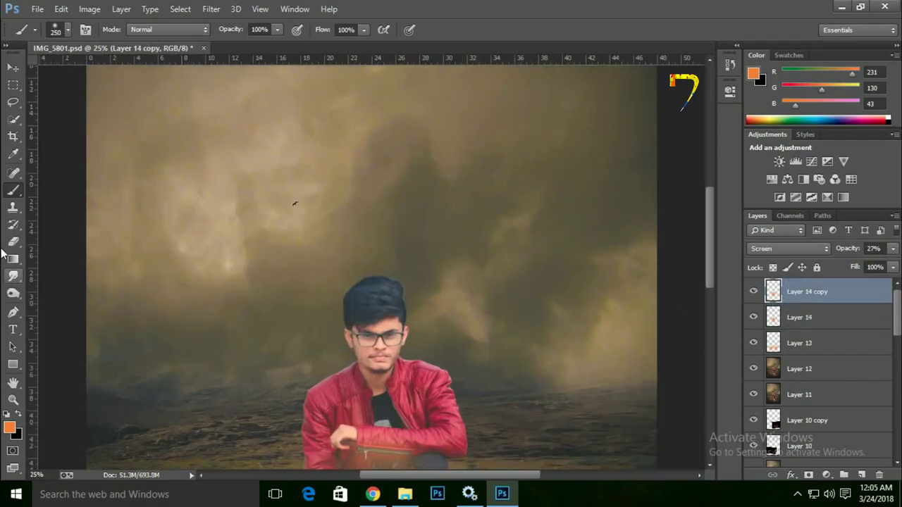
click(12, 67)
drag(400, 368, 451, 275)
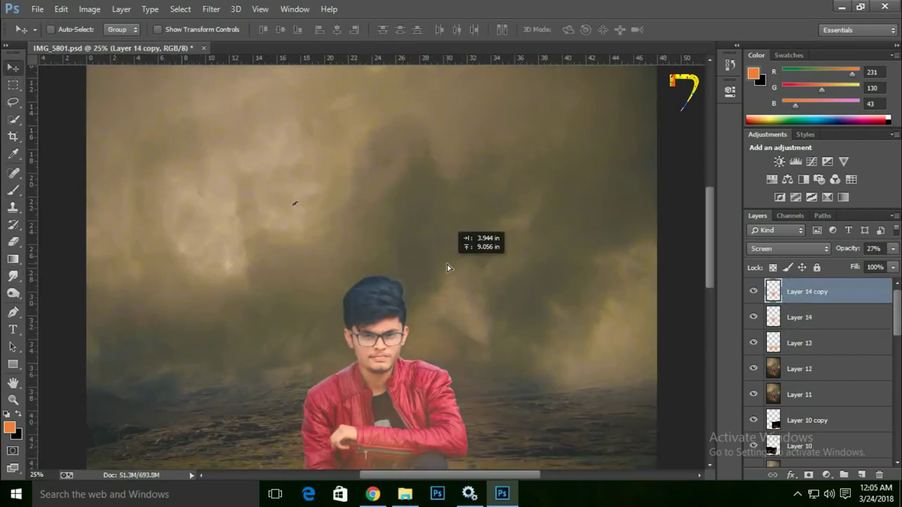
key(ctrl+e)
Step: Preview Layer 14's glow at full strength, then restore it to 27% opacity
key(ctrl+0)
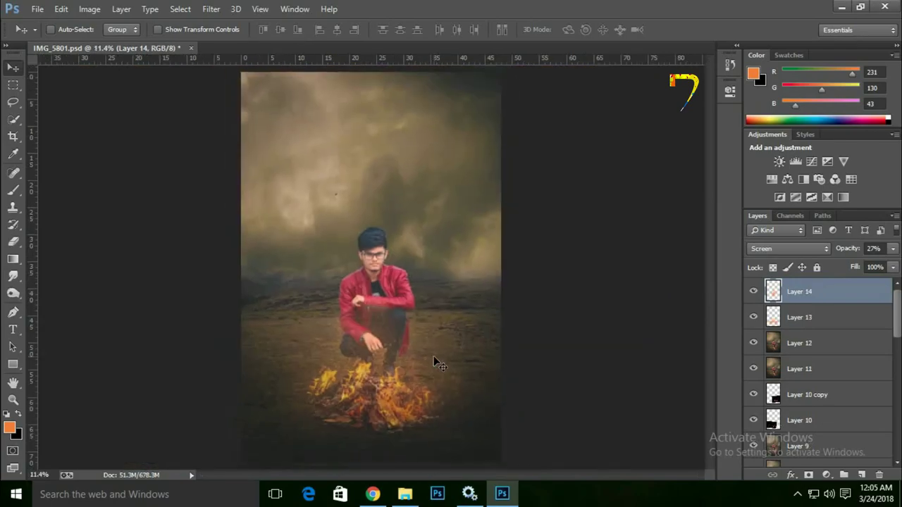
key(ctrl+minus)
key(ctrl+minus)
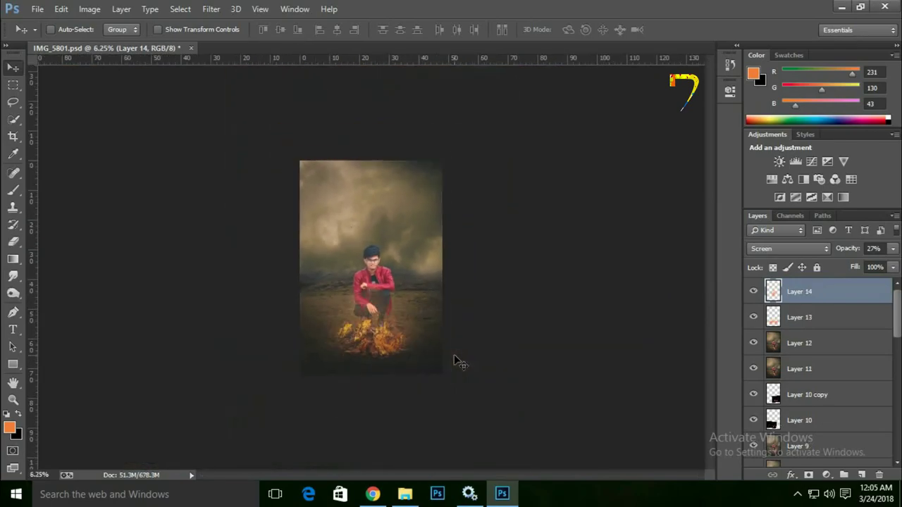
key(ctrl+plus)
key(ctrl+plus)
key(ctrl+plus)
key(ctrl+plus)
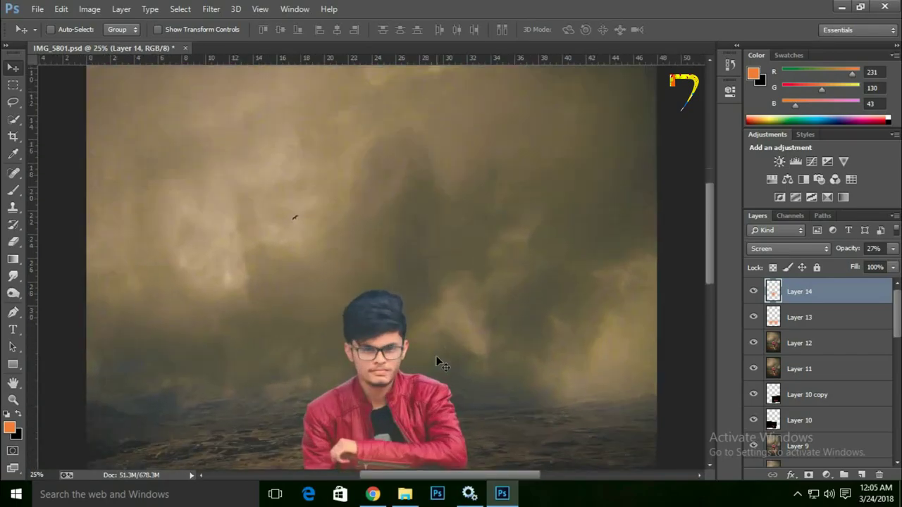
key(ctrl+plus)
key(0)
key(ctrl+0)
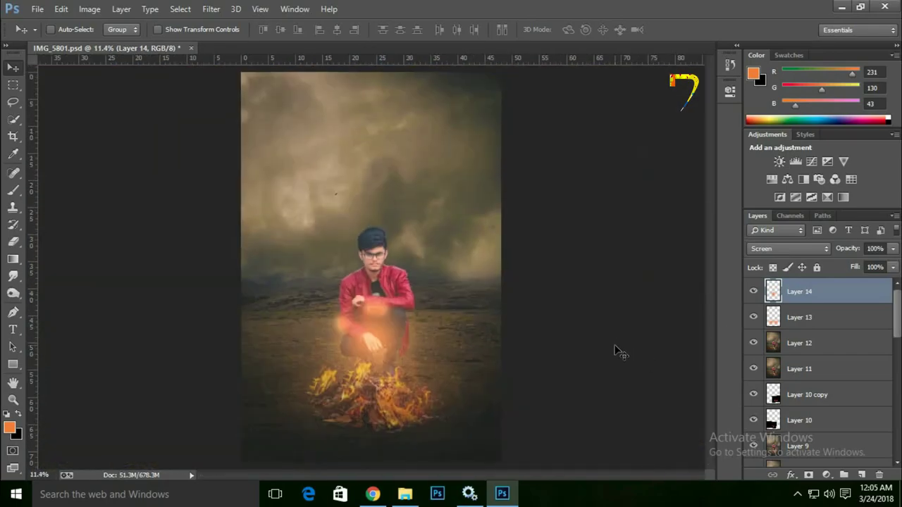
key(2)
key(7)
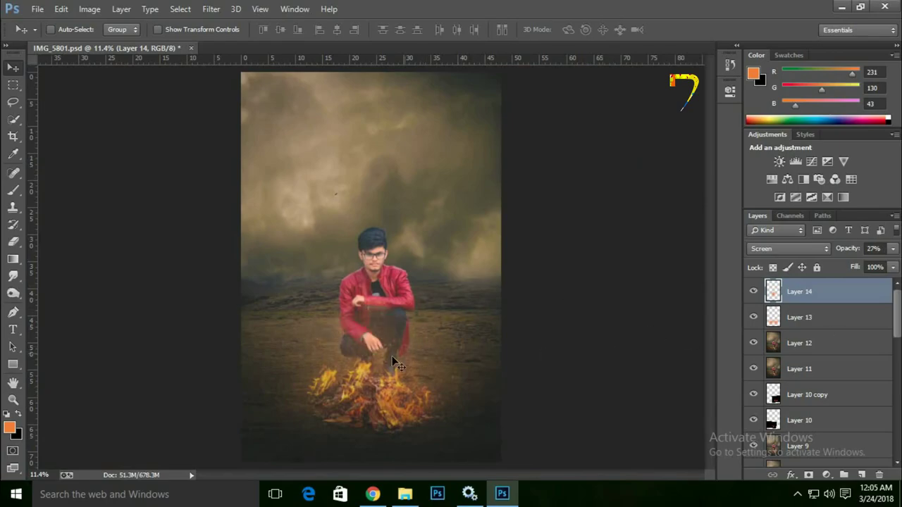
Step: Reduce Layer 13's opacity to 11% and zoom in on the man's face
click(839, 317)
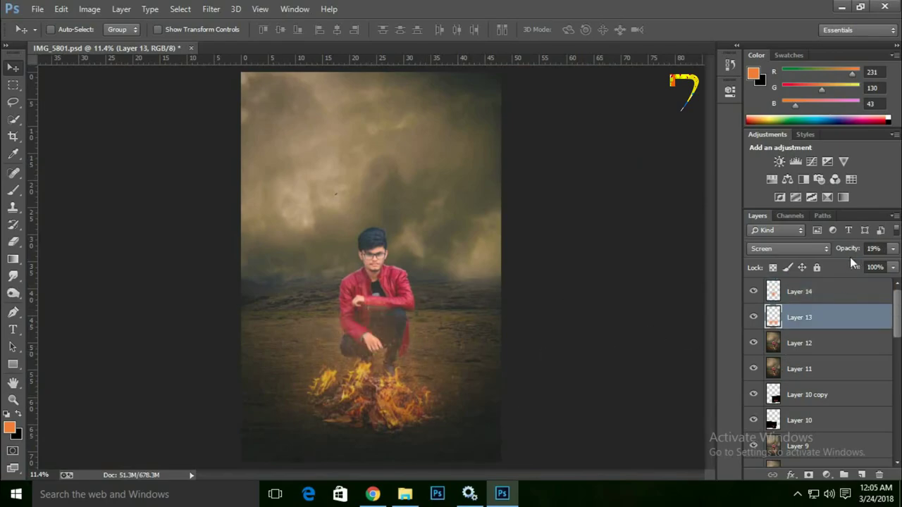
drag(850, 252, 843, 252)
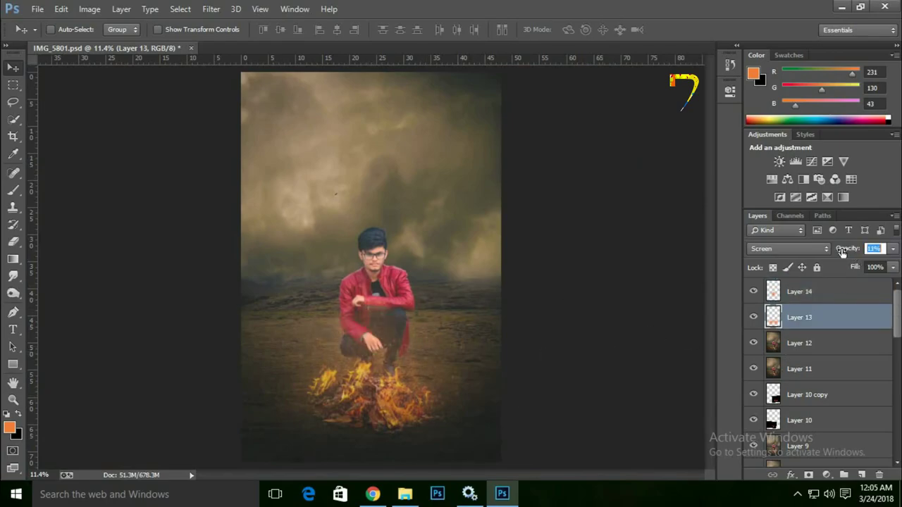
click(13, 400)
mouse_move(384, 248)
mouse_down()
mouse_move(374, 279)
mouse_move(468, 288)
mouse_up()
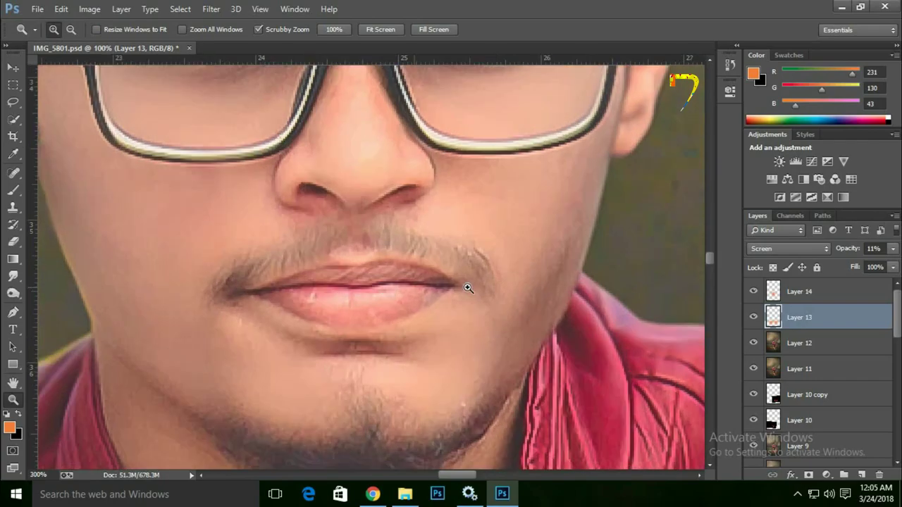
Step: Stamp all visible layers into Layer 15 and add empty Layer 16 on top
click(468, 288)
click(801, 293)
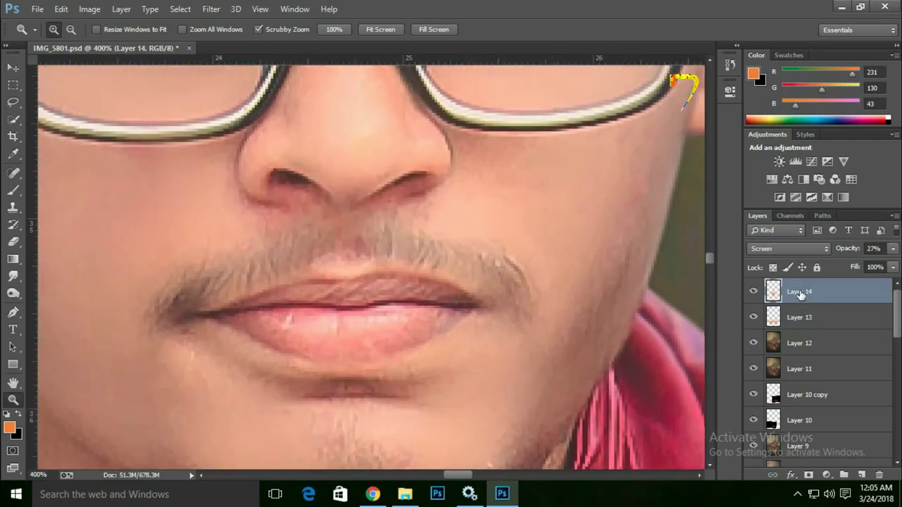
key(ctrl+shift+alt+e)
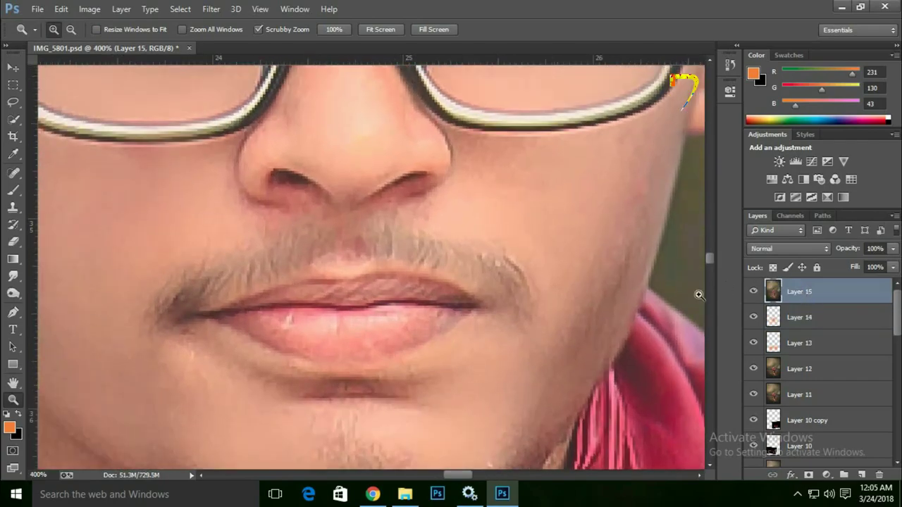
click(861, 475)
click(303, 299)
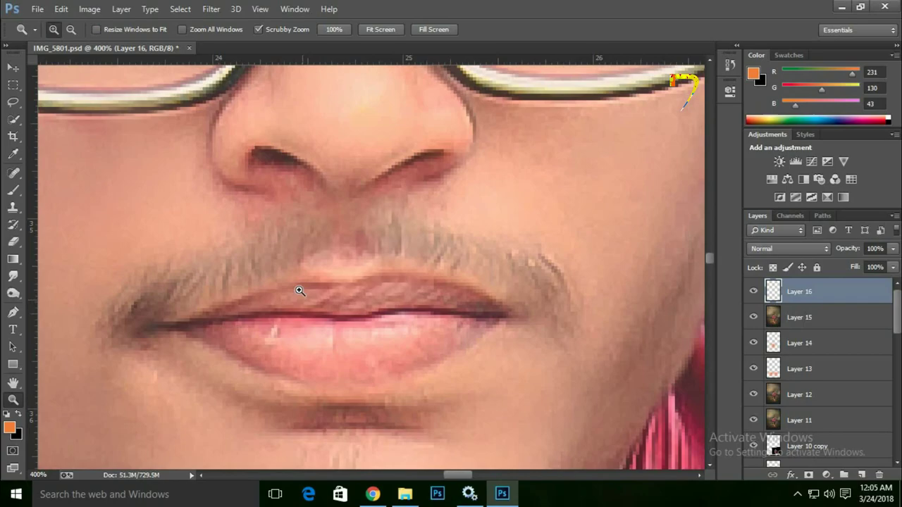
Step: Select the Brush tool and set the foreground colour to pure red
click(13, 190)
right_click(161, 104)
key(Escape)
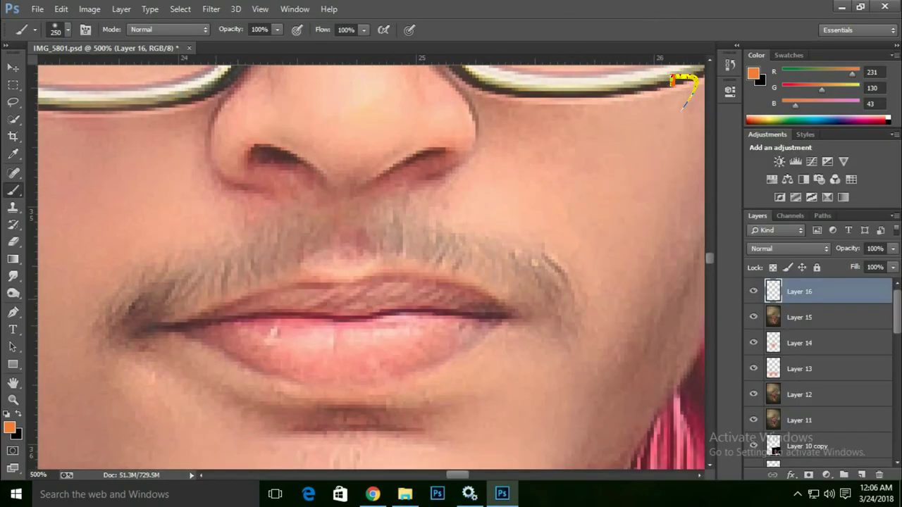
click(9, 428)
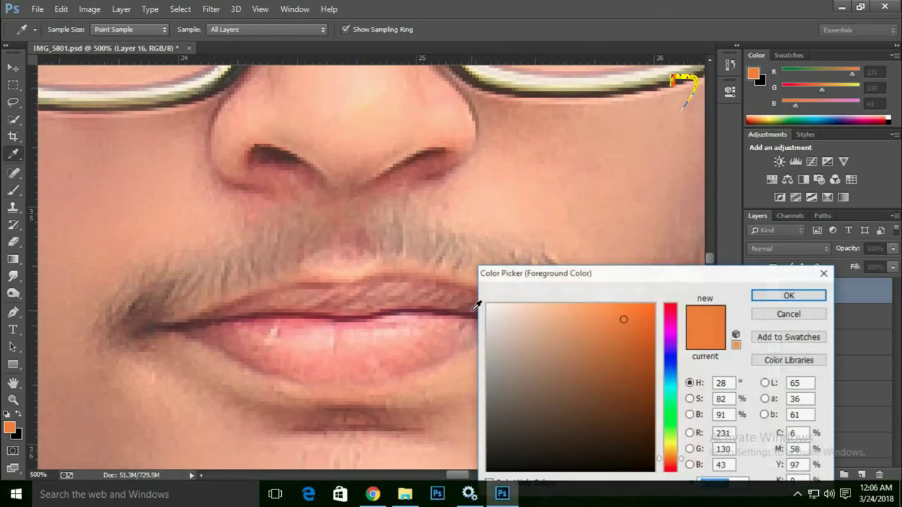
click(653, 305)
drag(678, 312, 677, 287)
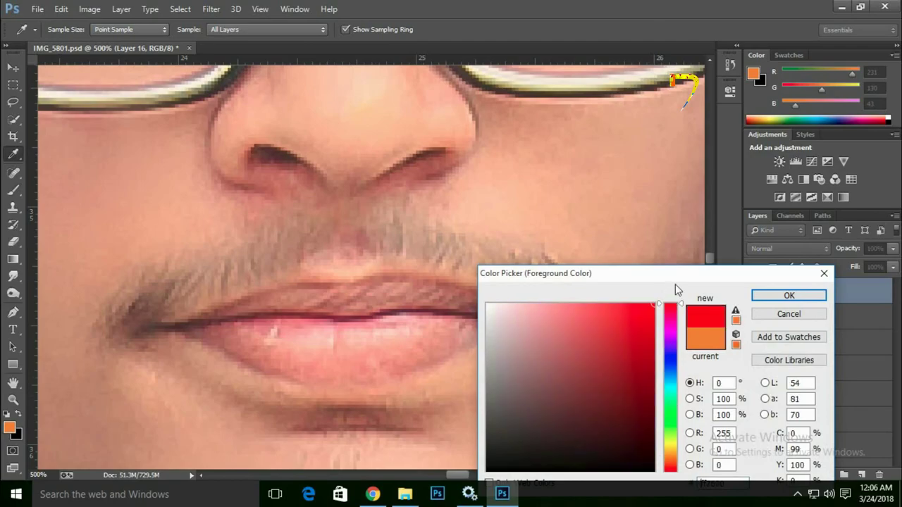
click(758, 296)
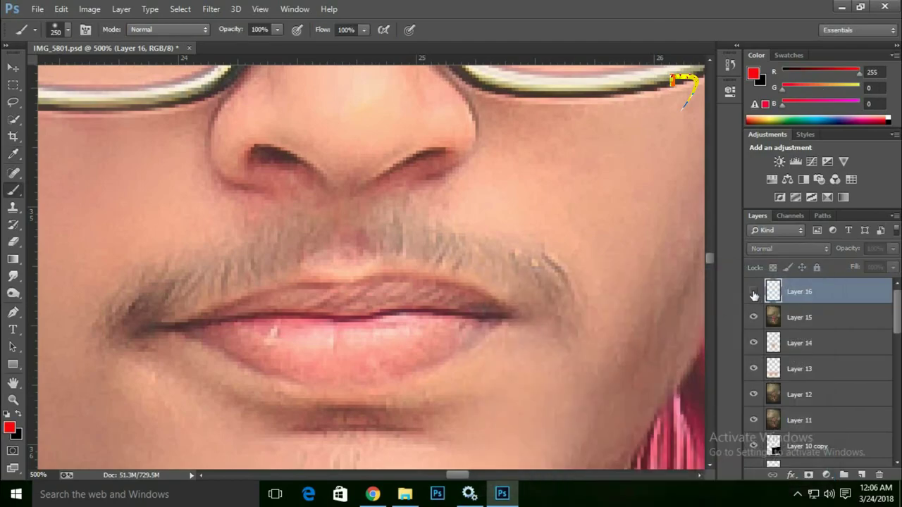
Step: Set a smaller brush with 13% opacity and 18% flow on visible Layer 16
click(753, 291)
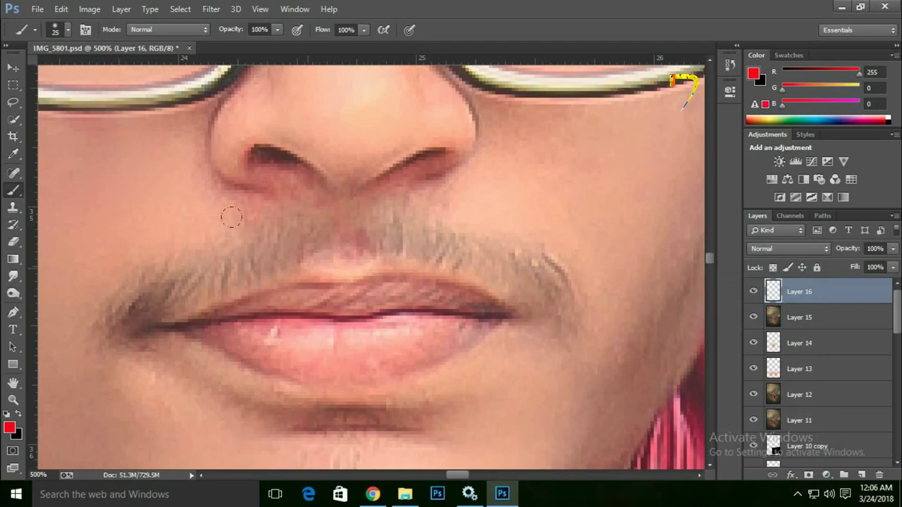
key(bracketleft)
key(bracketleft)
key(shift+1)
key(shift+8)
key(1)
key(3)
key(bracketleft)
Step: Fit the image on screen and float the document in its own window
scroll(451, 314, down, 4)
scroll(450, 314, down, 5)
scroll(457, 289, up, 1)
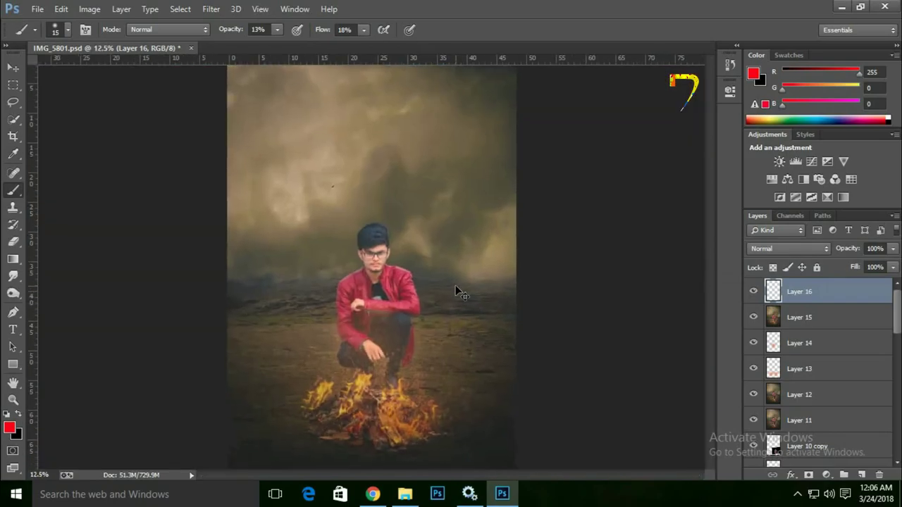
scroll(457, 288, up, 1)
scroll(457, 289, up, 2)
scroll(484, 280, up, 1)
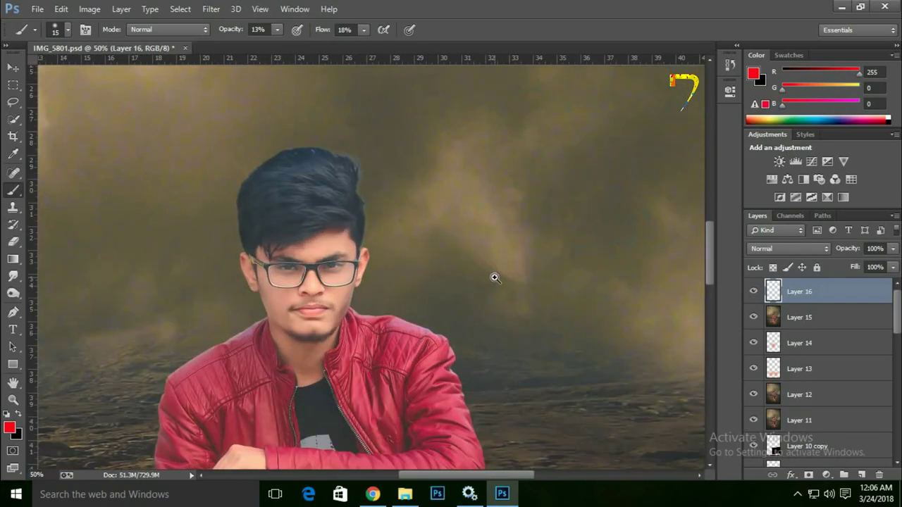
key(ctrl+0)
mouse_move(106, 47)
mouse_down()
mouse_move(310, 69)
mouse_move(399, 63)
mouse_up()
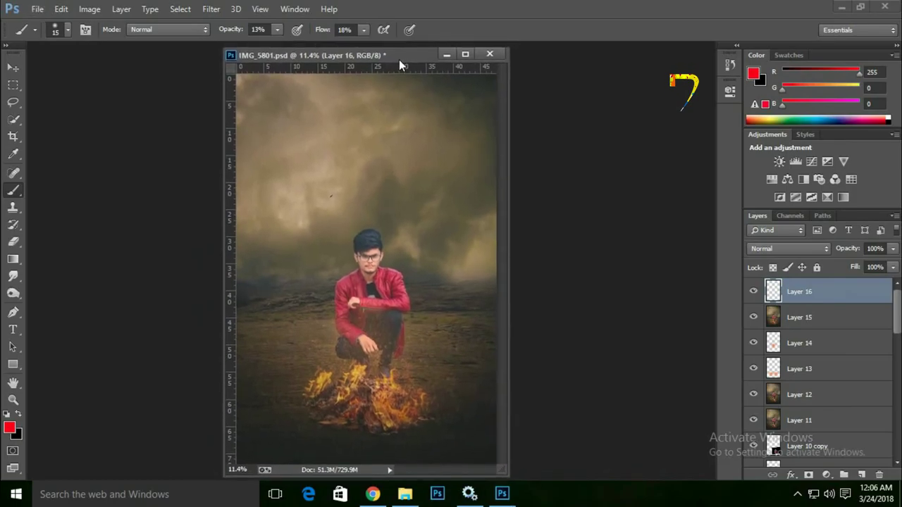
Step: Bring Photoshop back and show the CAMPFIRE title layer
drag(400, 58, 402, 61)
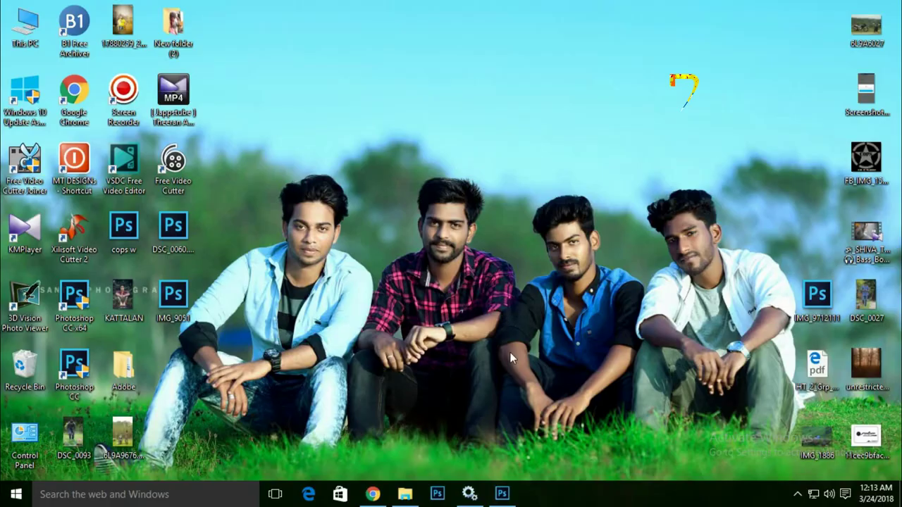
click(502, 496)
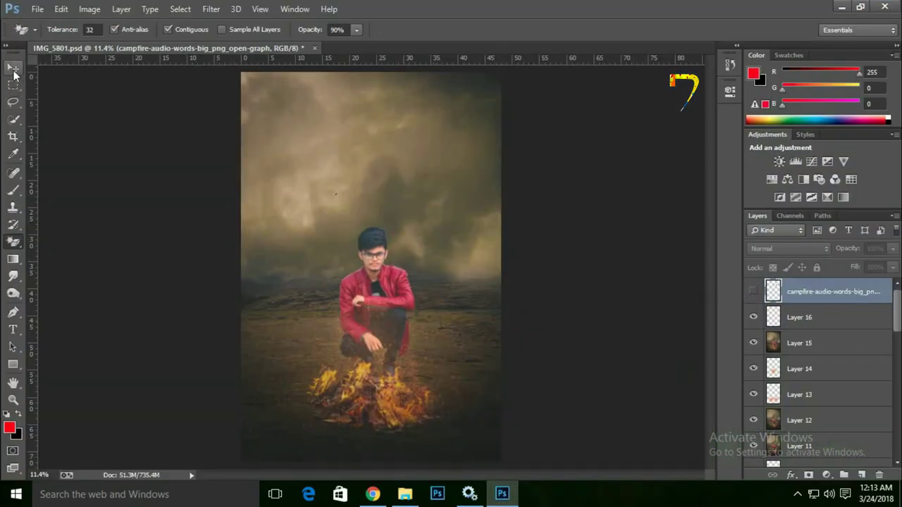
click(14, 68)
click(753, 290)
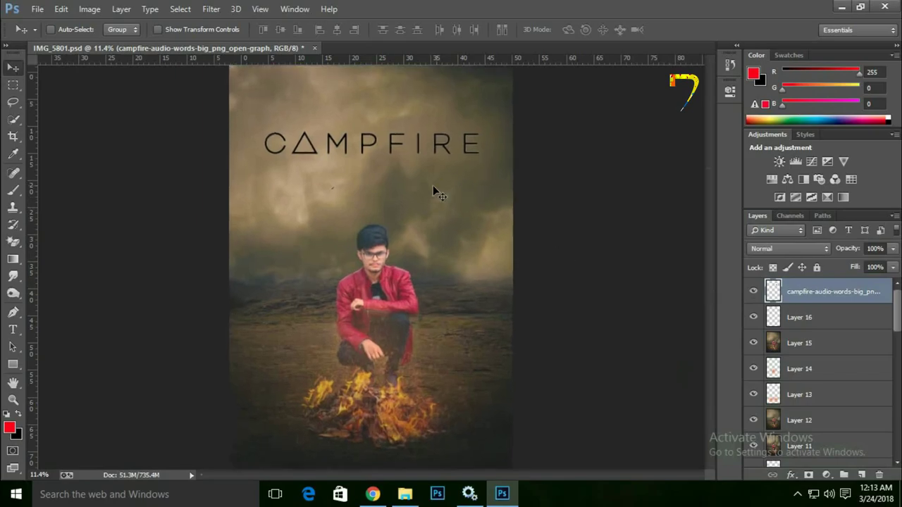
key(ctrl+plus)
key(ctrl+plus)
key(ctrl+plus)
scroll(535, 240, up, 1)
scroll(676, 289, up, 2)
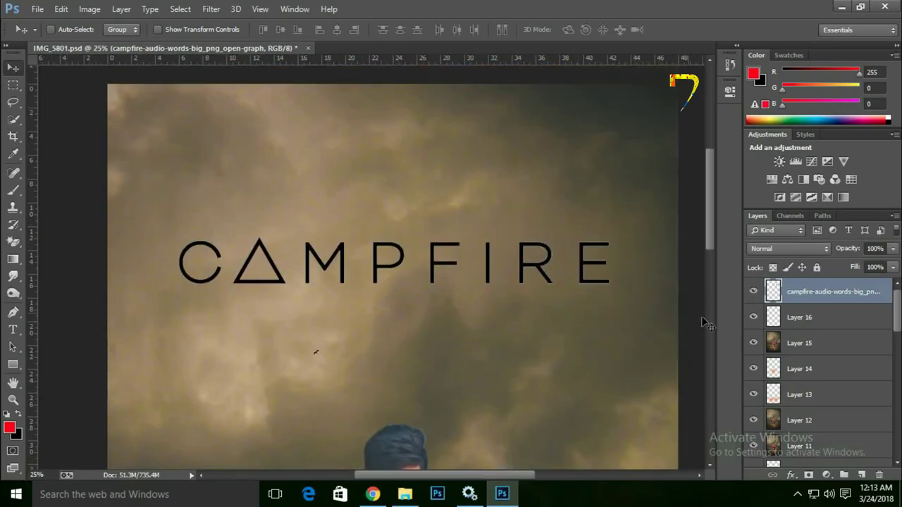
Step: Erase part of the title layer with the Magic Eraser tool
right_click(13, 241)
click(64, 264)
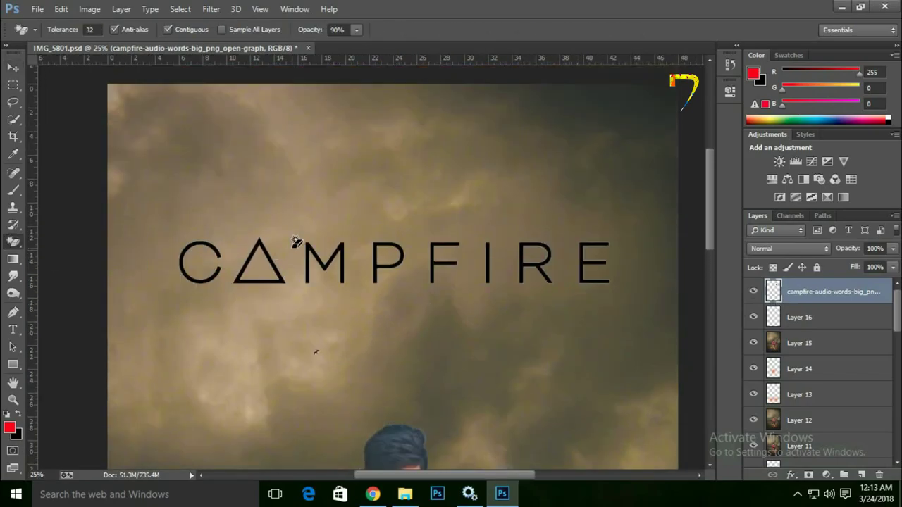
click(336, 232)
key(ctrl+0)
key(ctrl+plus)
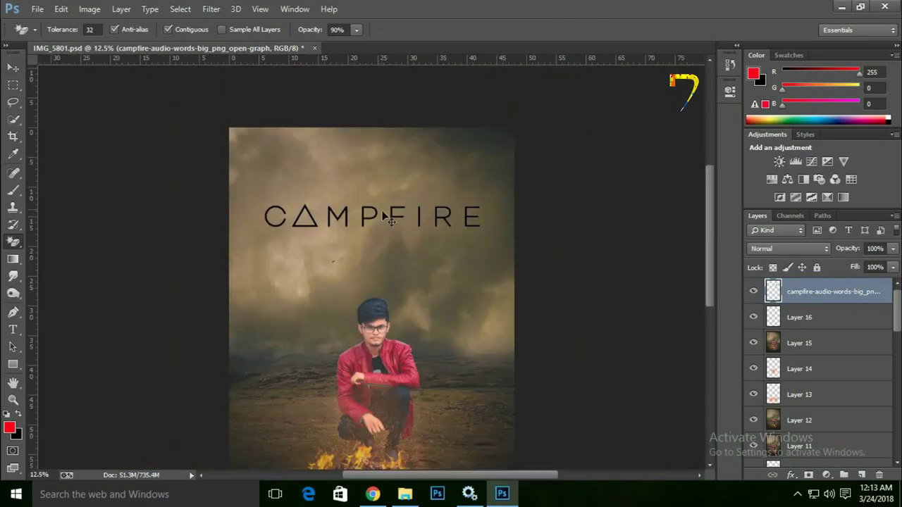
key(ctrl+plus)
Step: Scale the CAMPFIRE title down with Free Transform and ready it for positioning
key(ctrl+t)
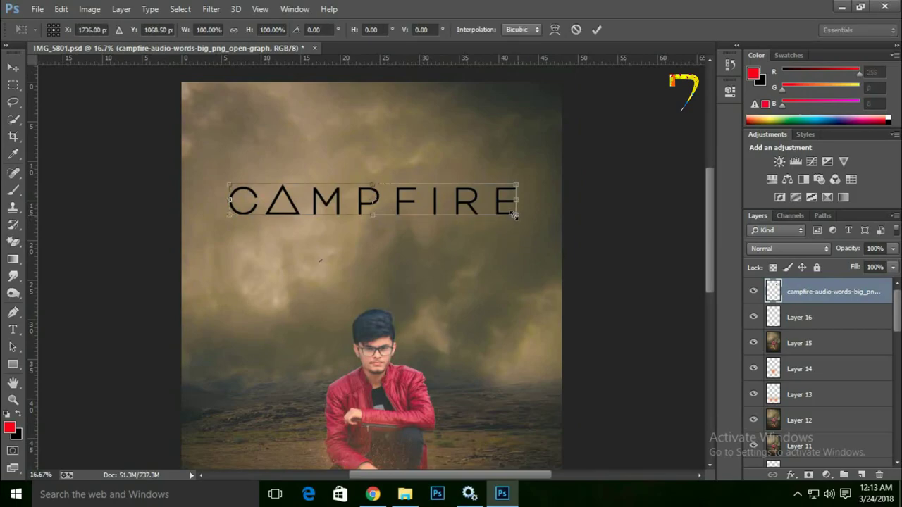
mouse_move(515, 216)
mouse_down()
mouse_move(458, 208)
mouse_move(456, 194)
mouse_up()
key(Return)
key(shift+e)
key(v)
key(ctrl+0)
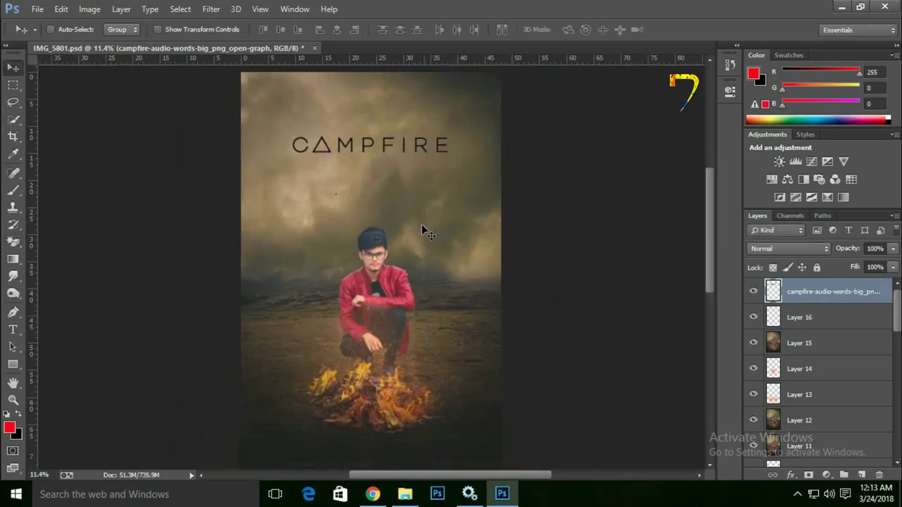
key(ctrl+plus)
key(ctrl+plus)
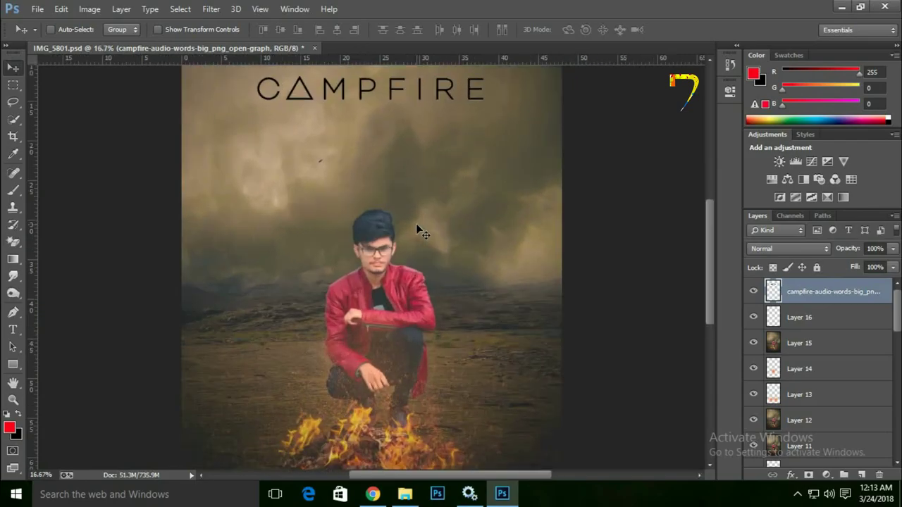
scroll(416, 233, up, 2)
key(ctrl+plus)
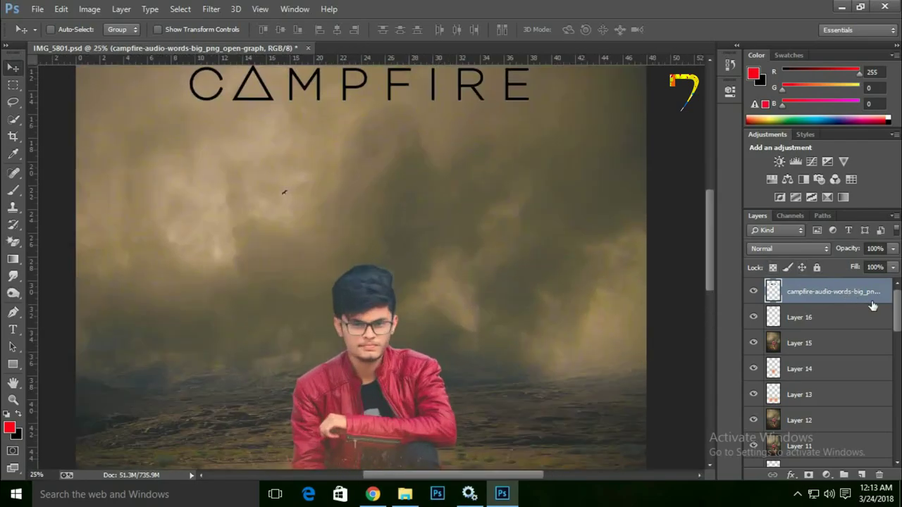
Step: Try an Inner Glow on the CAMPFIRE title's Layer Style, then turn it off
double_click(872, 305)
drag(301, 170, 280, 233)
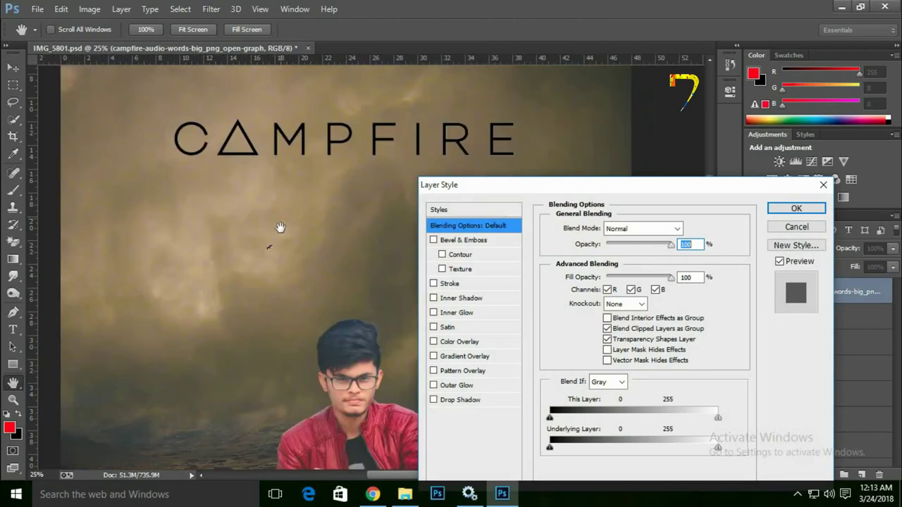
click(455, 313)
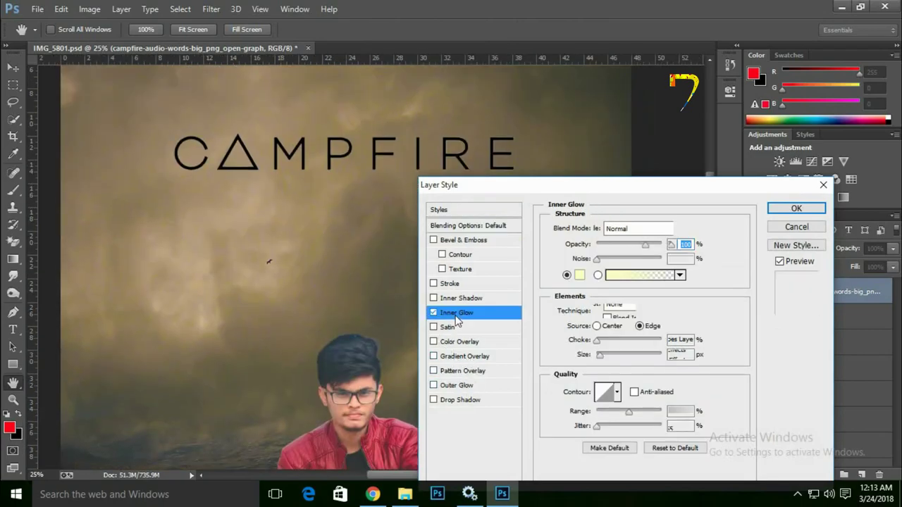
click(597, 259)
drag(634, 252, 596, 245)
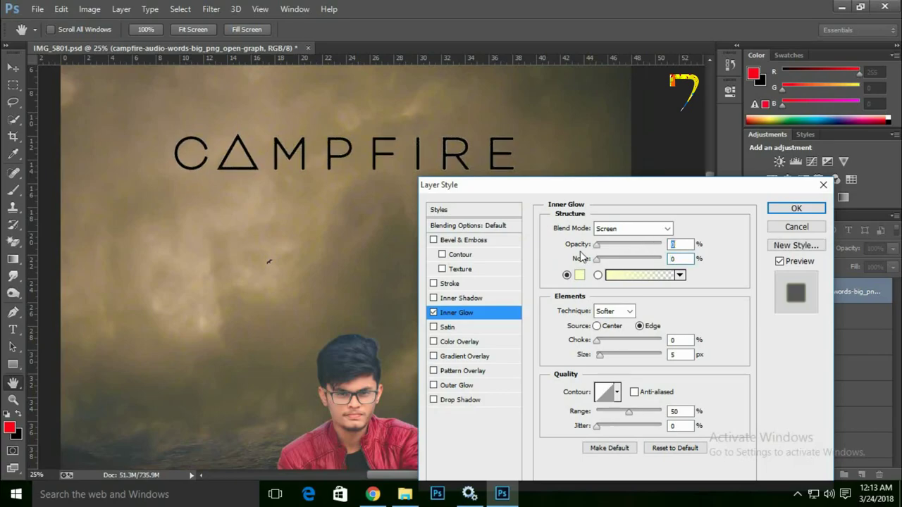
click(434, 312)
Step: Enable a Drop Shadow with 11 px distance, turning Outer Glow off
click(451, 402)
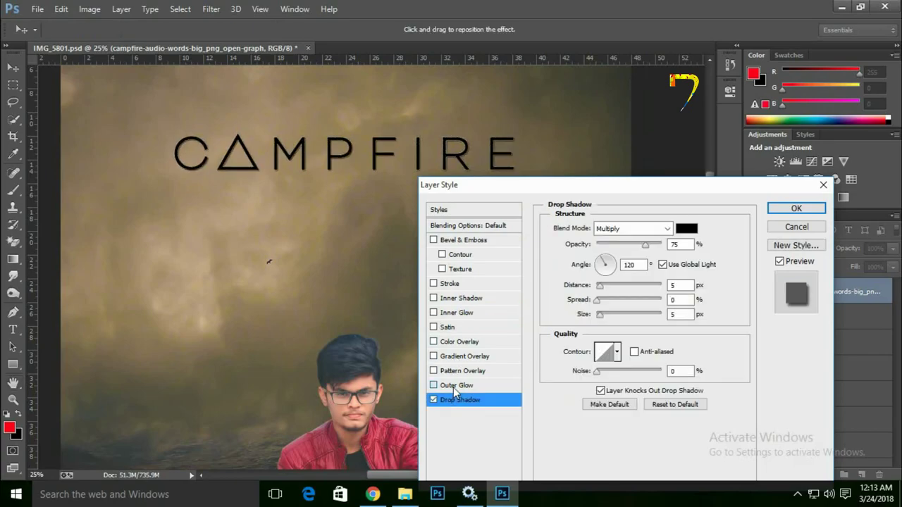
click(453, 387)
click(457, 399)
click(455, 385)
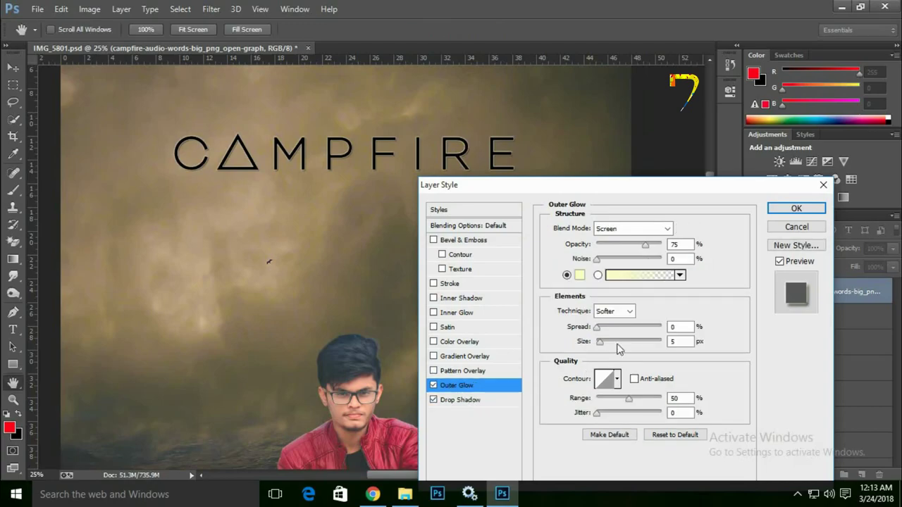
click(434, 386)
click(451, 399)
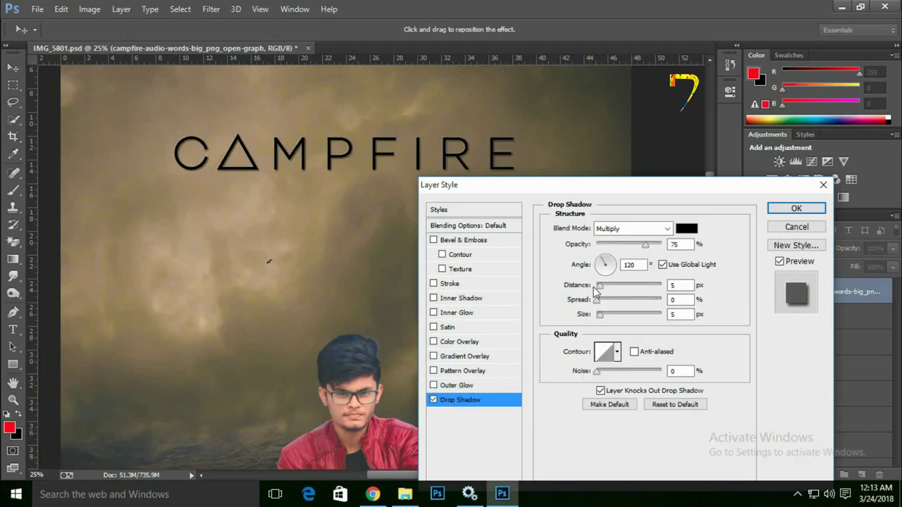
mouse_move(598, 286)
mouse_down()
mouse_move(608, 315)
mouse_move(596, 301)
mouse_up()
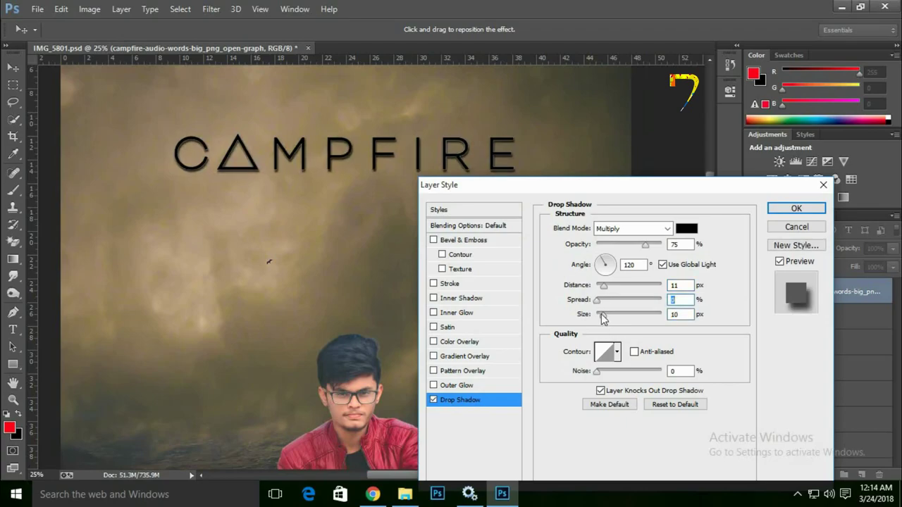
click(602, 317)
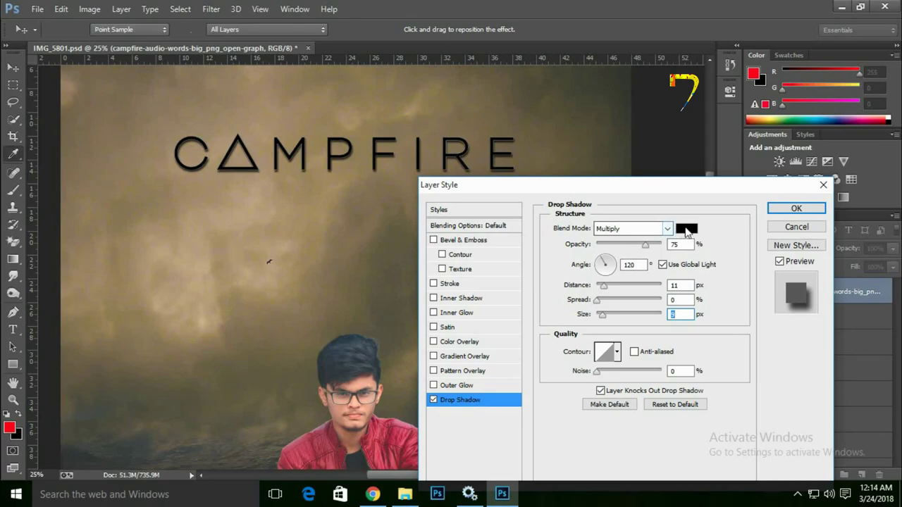
Step: Try red and yellowish hues as the drop shadow colour
click(685, 229)
click(591, 341)
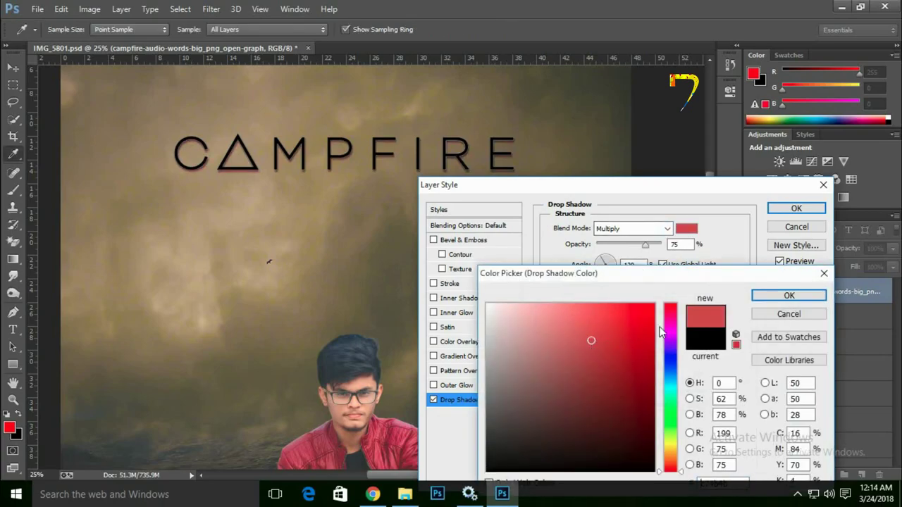
click(671, 444)
click(617, 332)
click(621, 326)
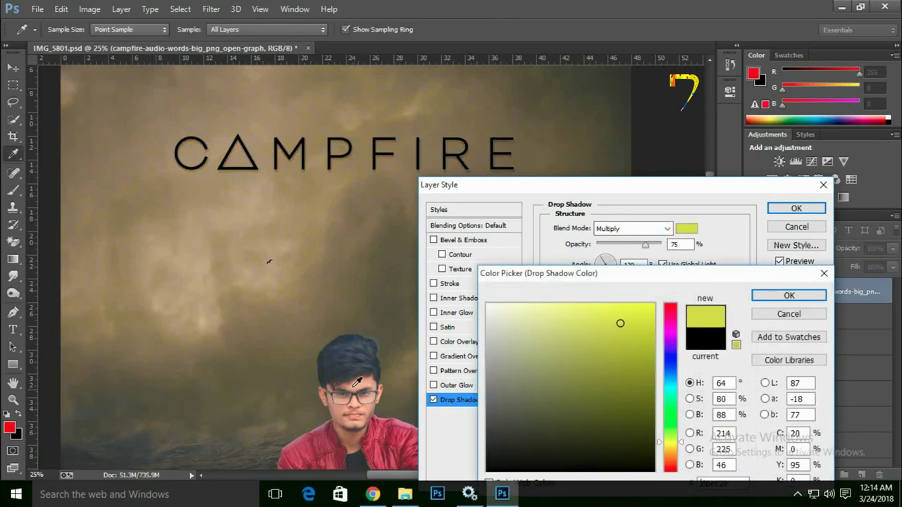
scroll(293, 316, down, 8)
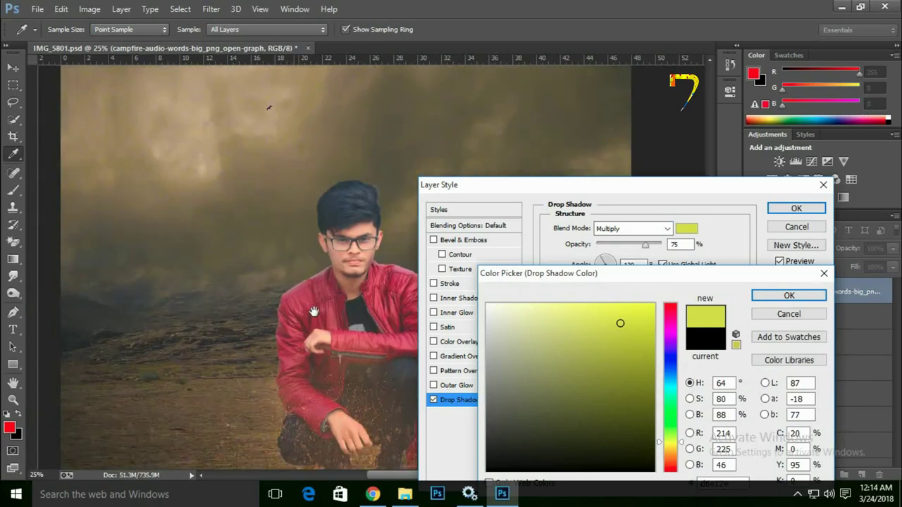
scroll(246, 258, down, 4)
Step: Sample the fire's orange and test redder shadow colours, then cancel the colour change
click(250, 336)
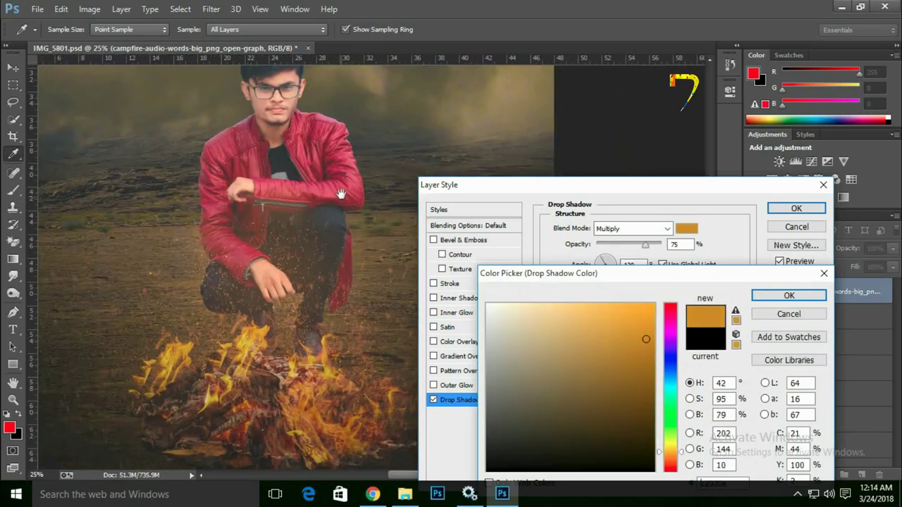
scroll(324, 211, up, 4)
scroll(345, 317, up, 4)
scroll(303, 331, up, 3)
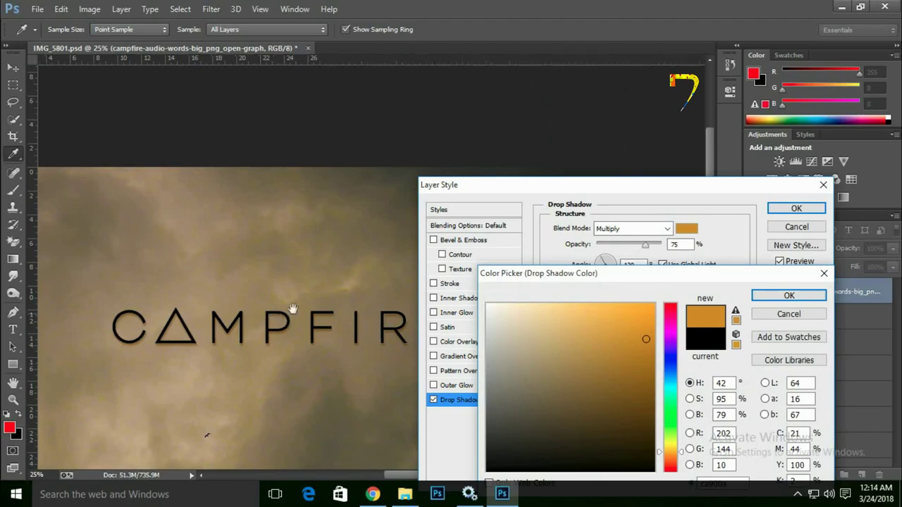
drag(293, 309, 302, 295)
click(654, 305)
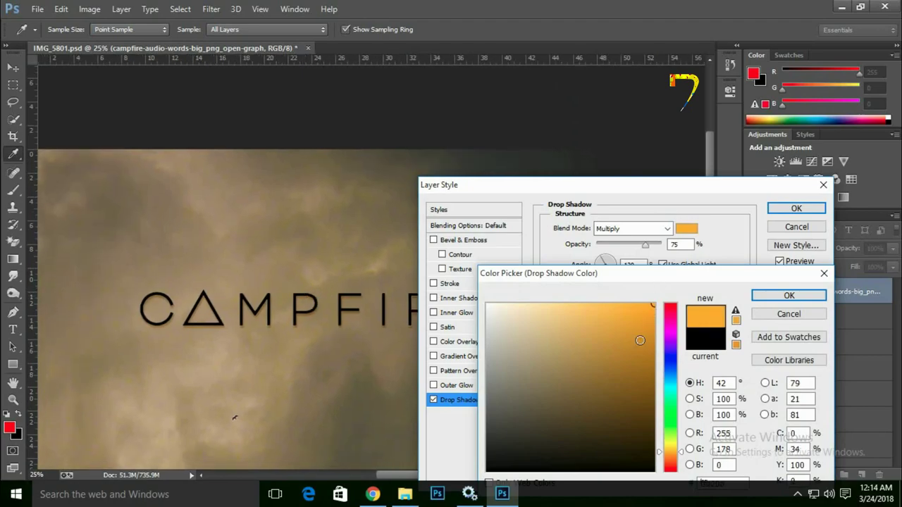
drag(672, 446, 670, 455)
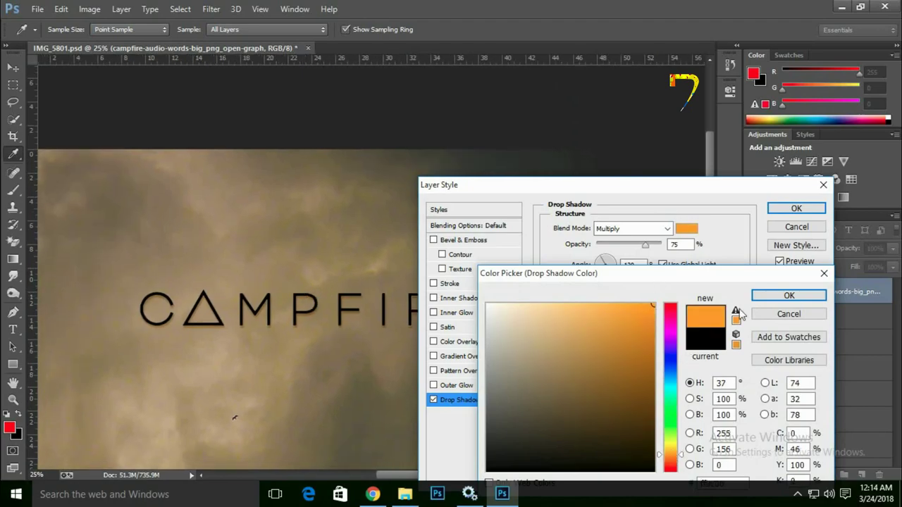
click(789, 314)
Step: Try an orange Outer Glow with 1% spread in place of the drop shadow
click(454, 386)
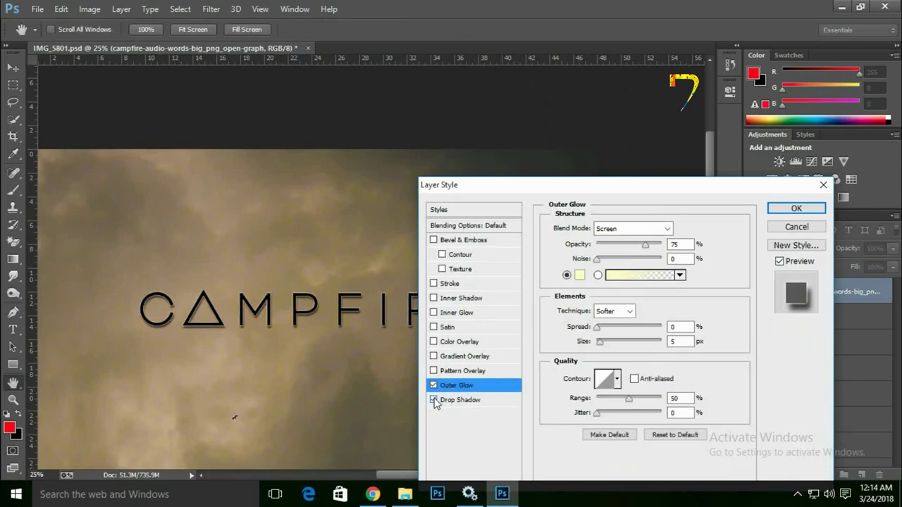
click(433, 400)
click(625, 276)
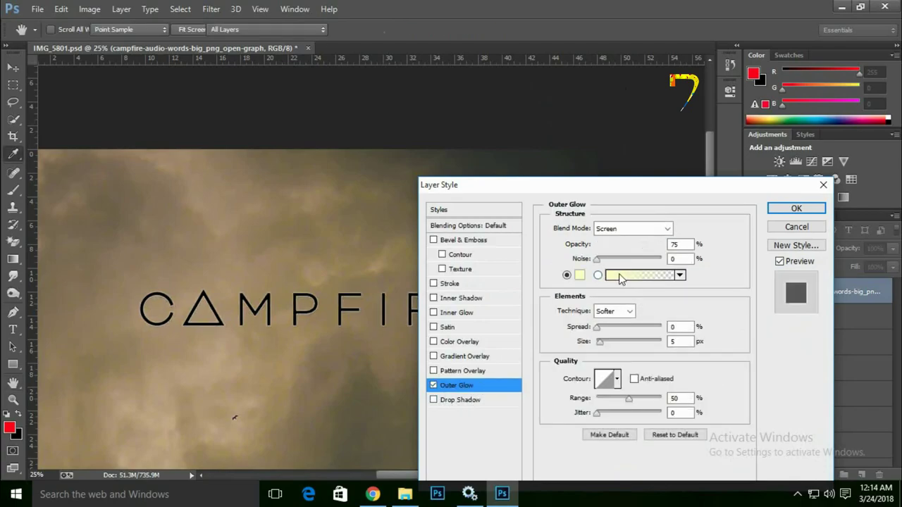
click(747, 167)
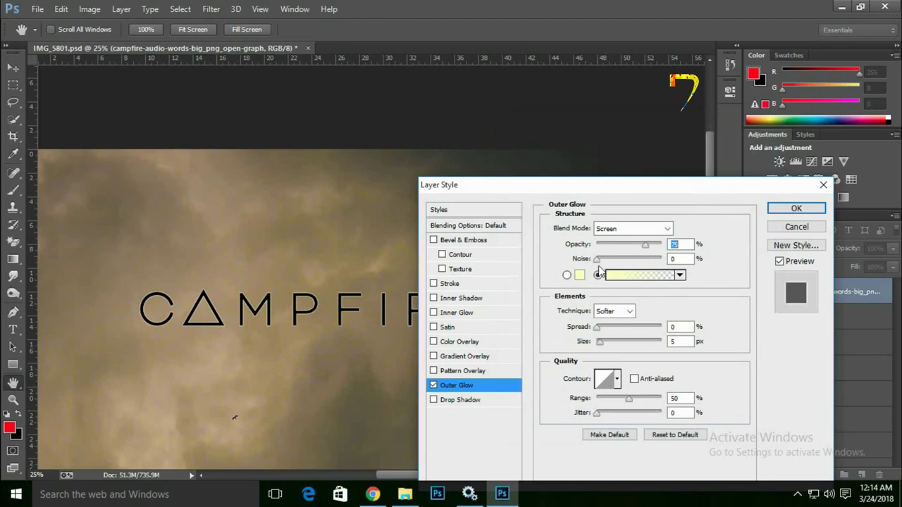
click(584, 277)
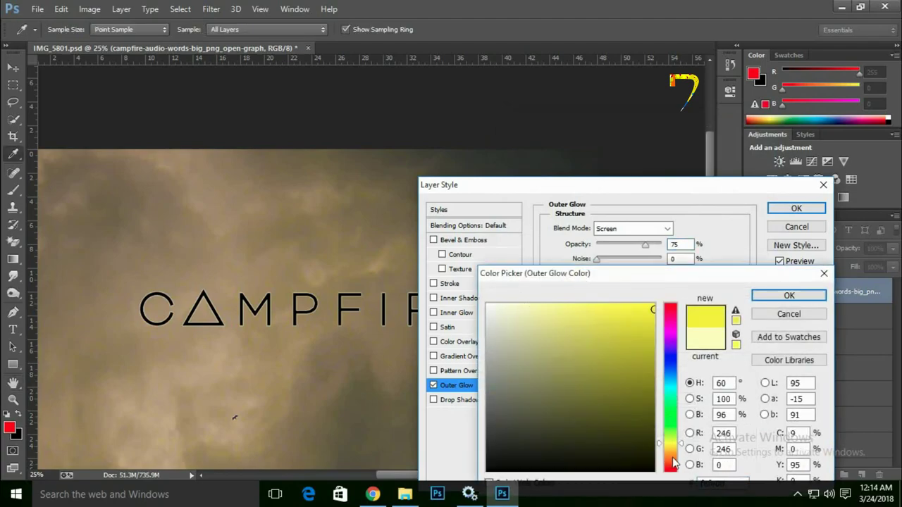
drag(674, 462, 674, 457)
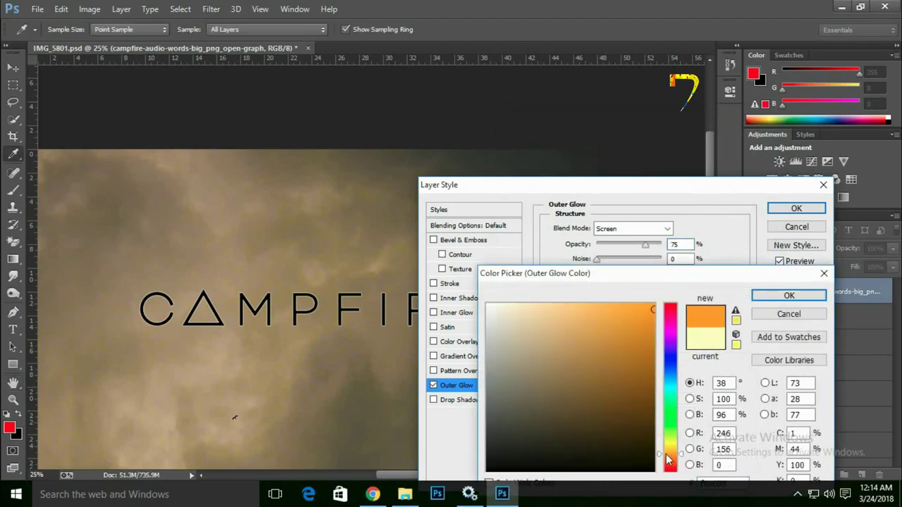
click(767, 296)
drag(605, 329, 597, 329)
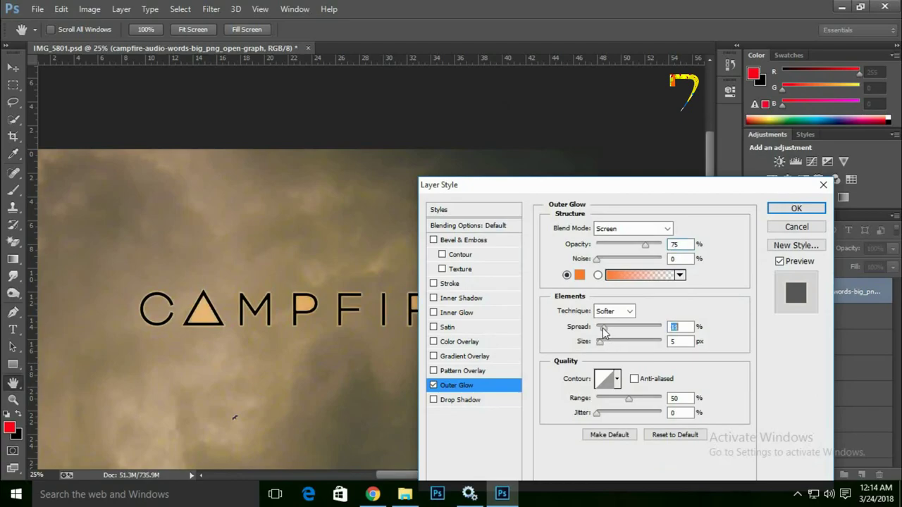
click(602, 341)
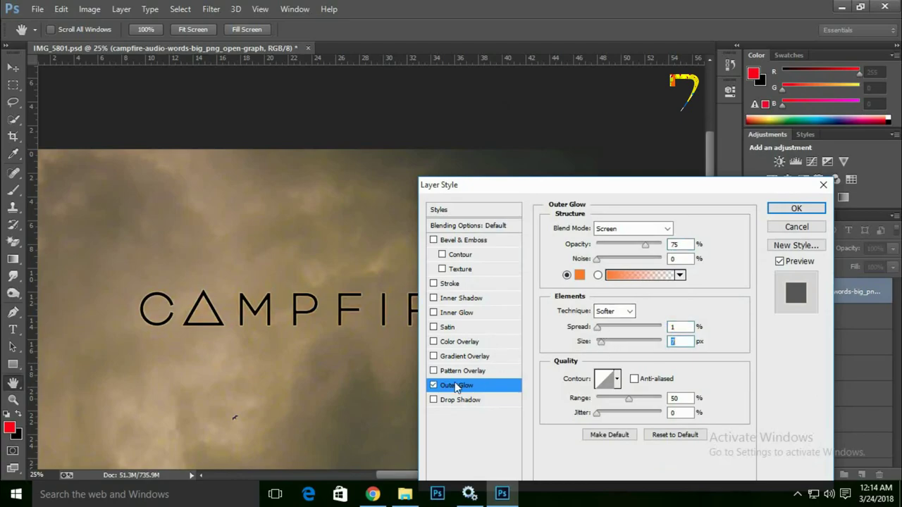
Step: Disable Outer Glow, re-enable Drop Shadow and apply the layer style
click(433, 385)
click(435, 400)
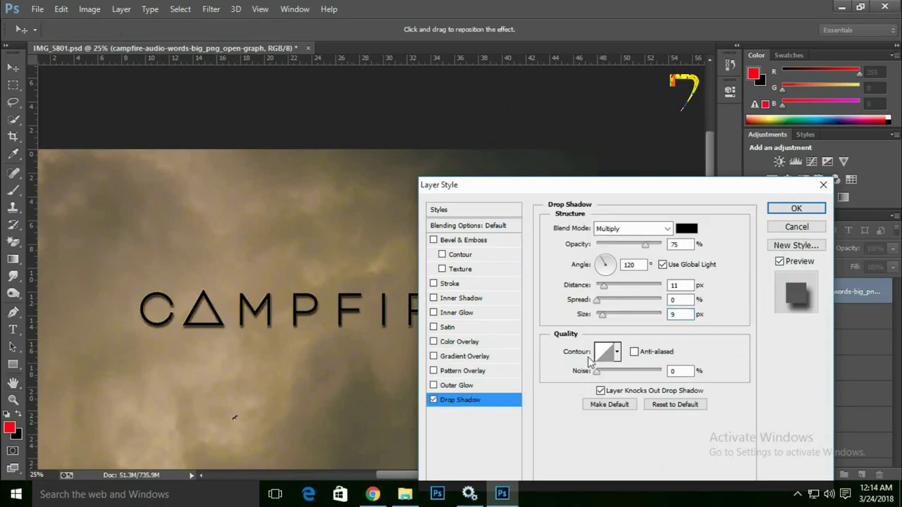
key(Return)
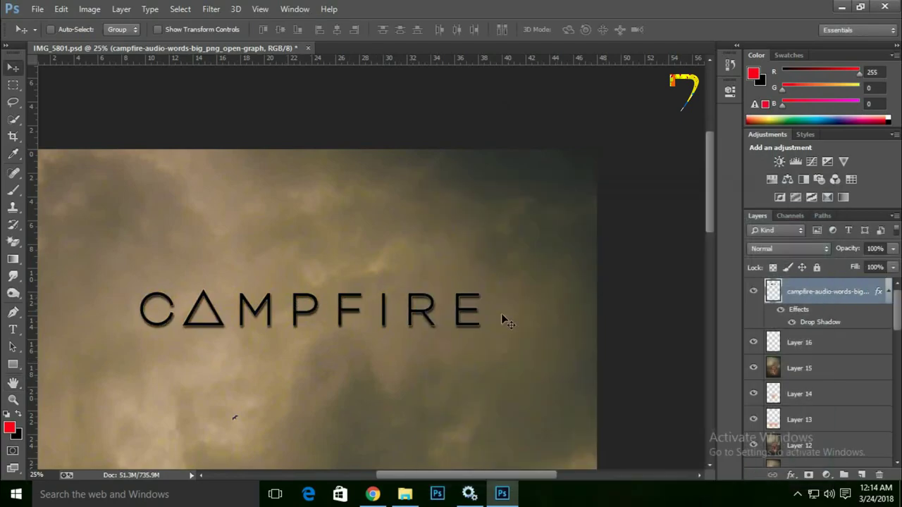
Step: Fit the poster on screen, zoom in to inspect the shadowed CAMPFIRE title, then fit again
key(ctrl+0)
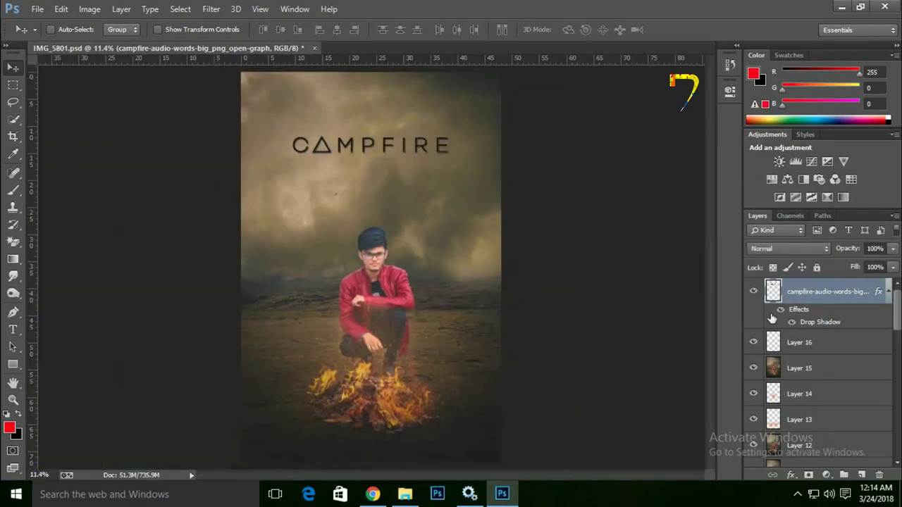
key(ctrl+plus)
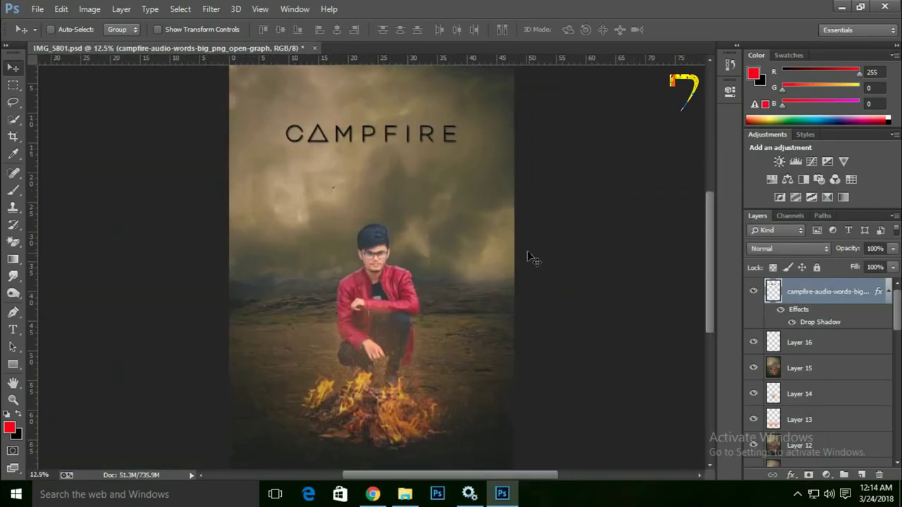
key(ctrl+plus)
scroll(476, 237, up, 3)
key(ctrl+plus)
key(ctrl+plus)
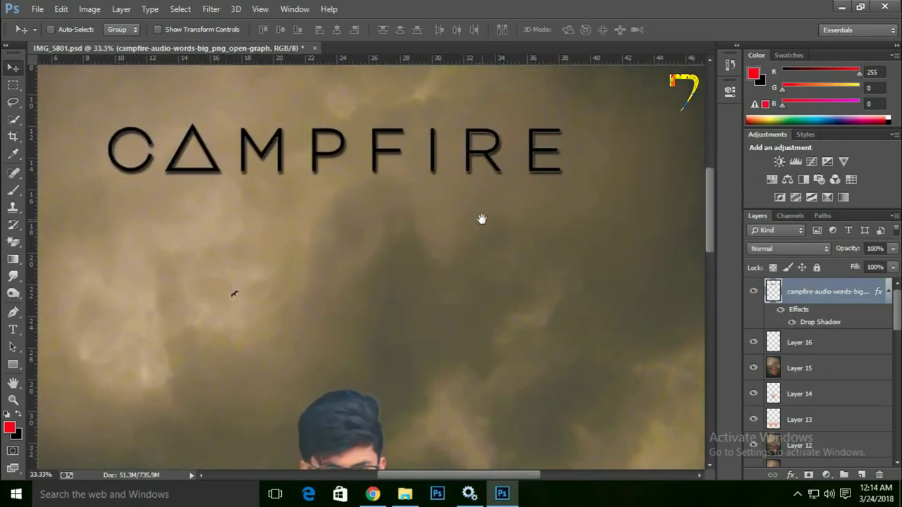
key(ctrl+0)
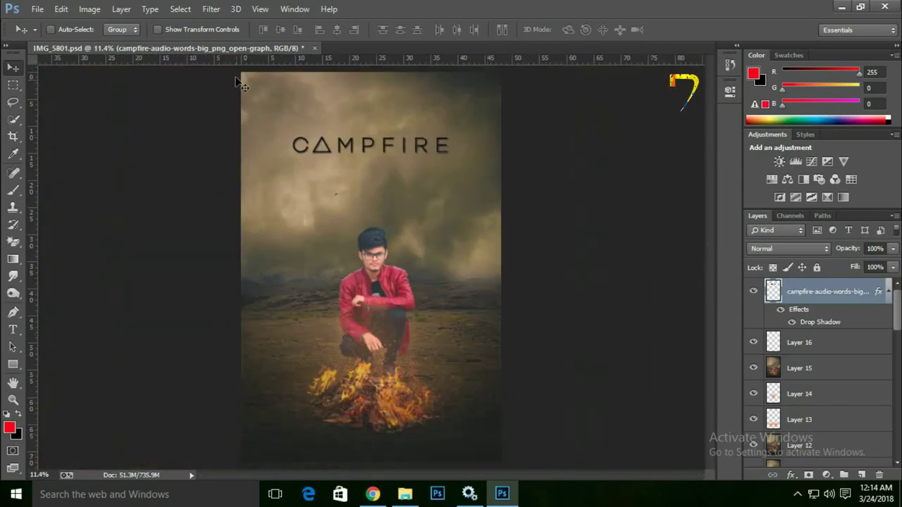
Step: Float the campfire document and open IMG_3320 from photo work > New folder (23)
drag(221, 47, 240, 26)
key(ctrl+o)
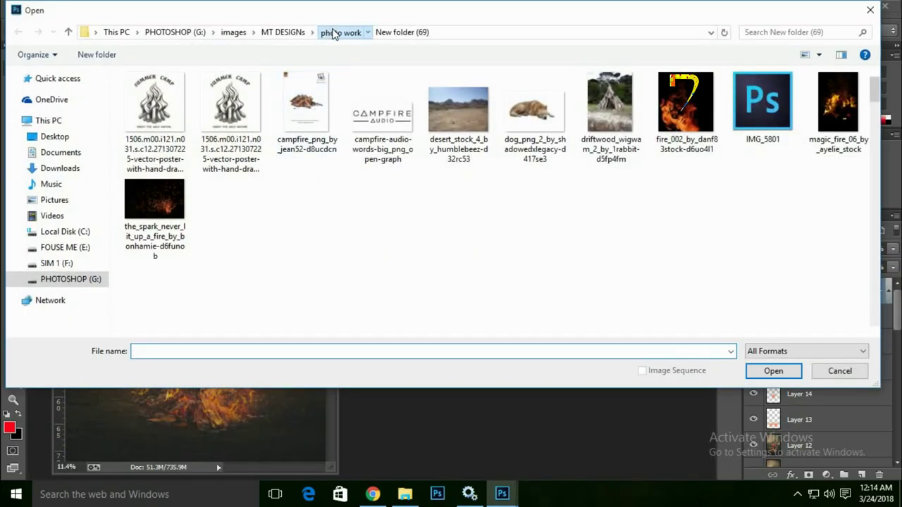
click(340, 32)
scroll(423, 281, up, 1)
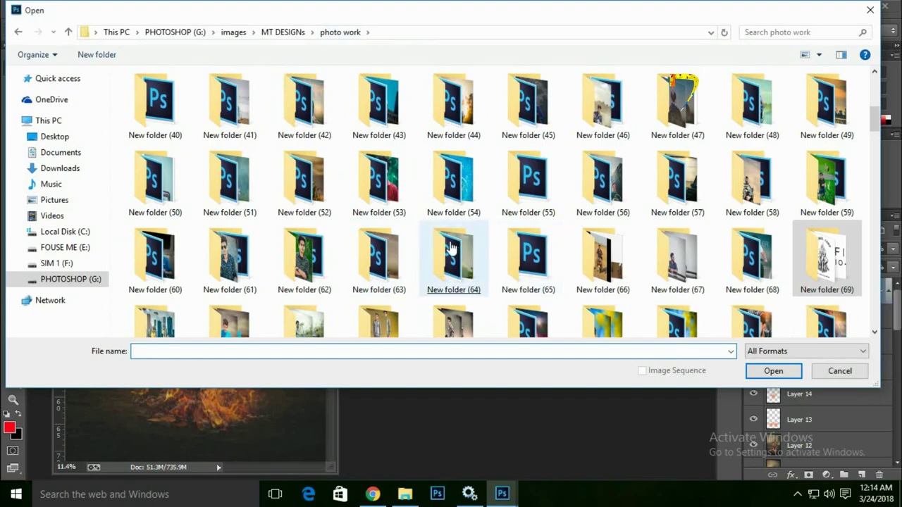
scroll(434, 250, up, 3)
double_click(395, 268)
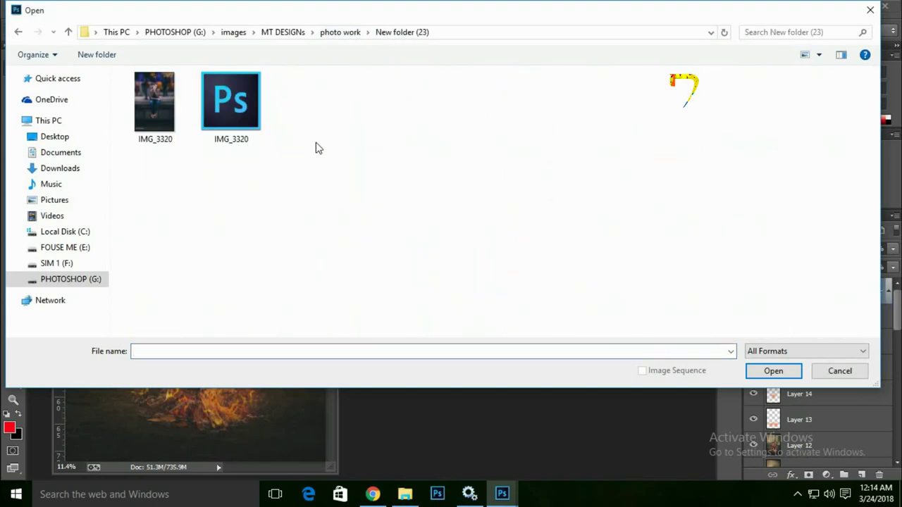
double_click(261, 120)
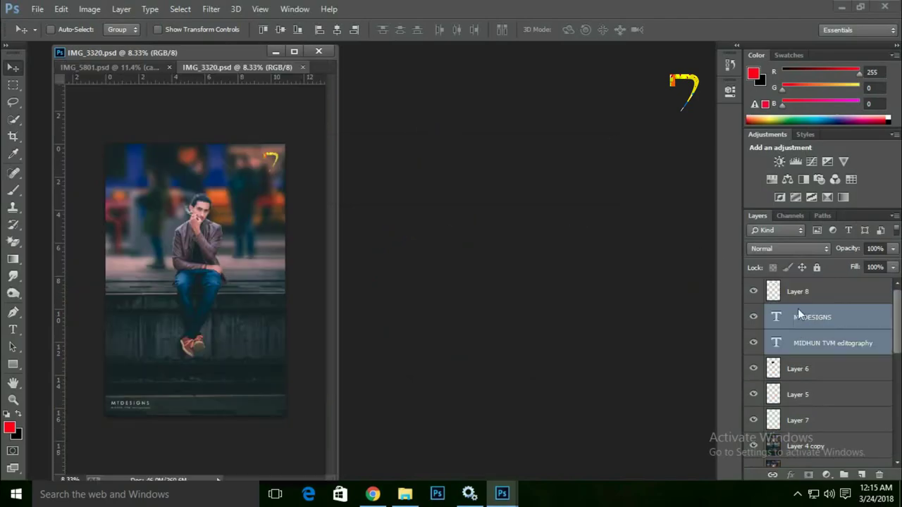
Step: Copy the logo and MTDESIGNS text layers from IMG_3320 into the campfire poster
shift+click(798, 291)
drag(220, 69, 352, 124)
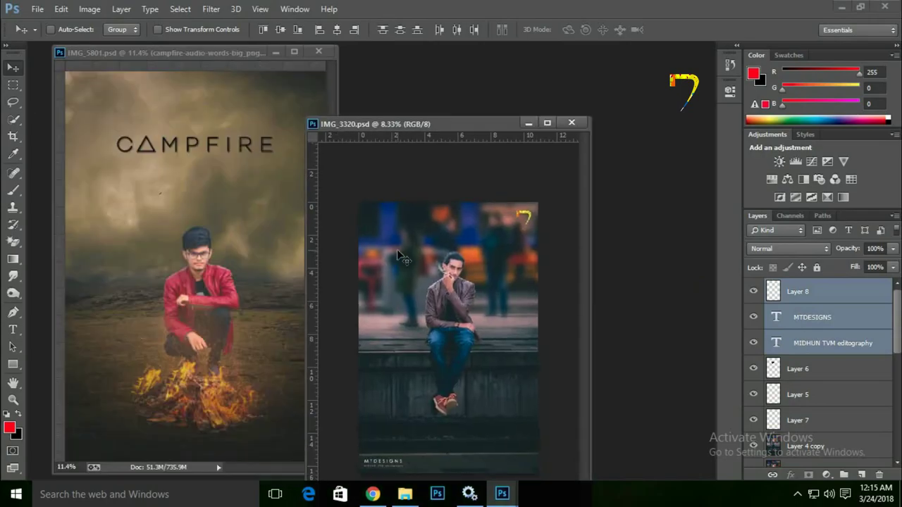
drag(400, 258, 212, 247)
click(571, 124)
key(ctrl+r)
drag(223, 53, 296, 44)
drag(396, 244, 291, 275)
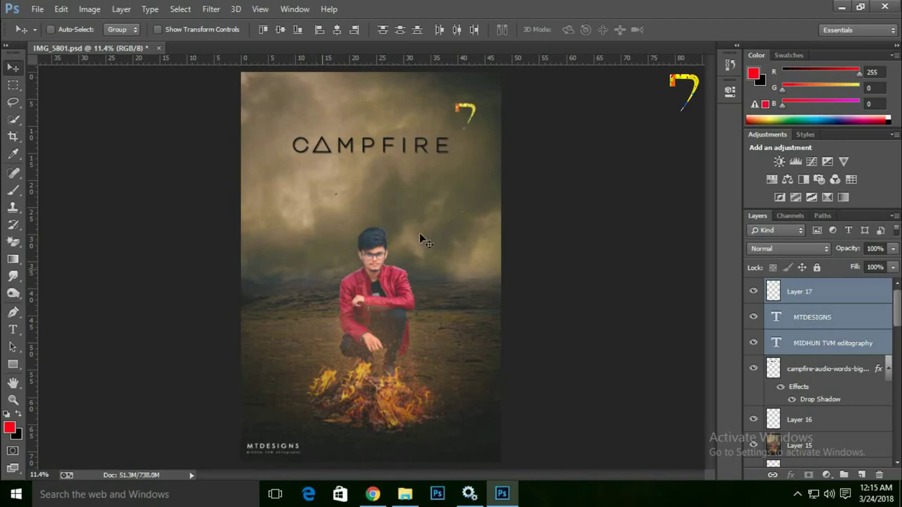
Step: Scale the pasted logo and text to about 107% and nudge them slightly right
key(ctrl+t)
drag(475, 105, 497, 85)
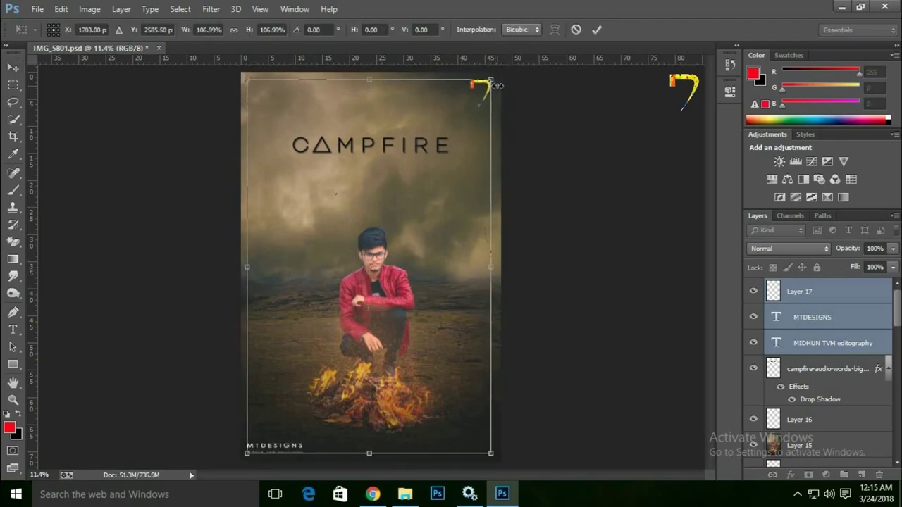
key(Return)
key(ctrl+plus)
key(ctrl+plus)
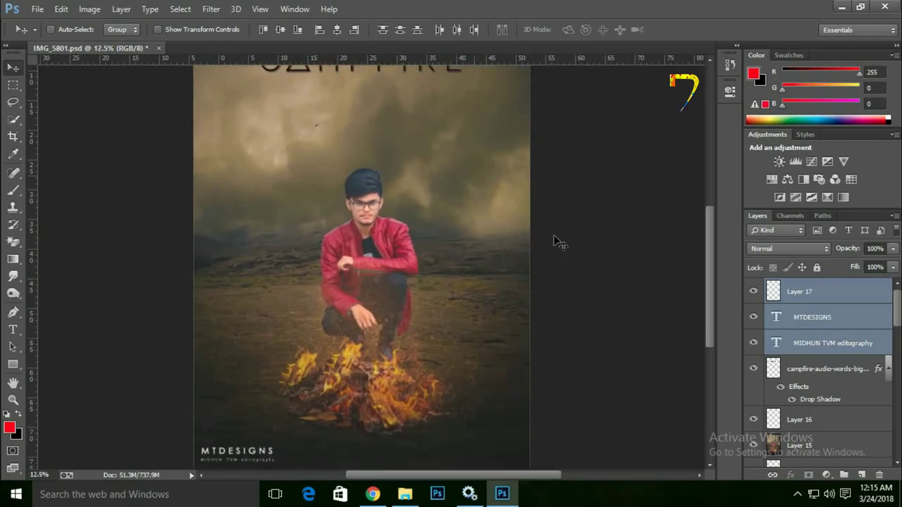
key(ctrl+0)
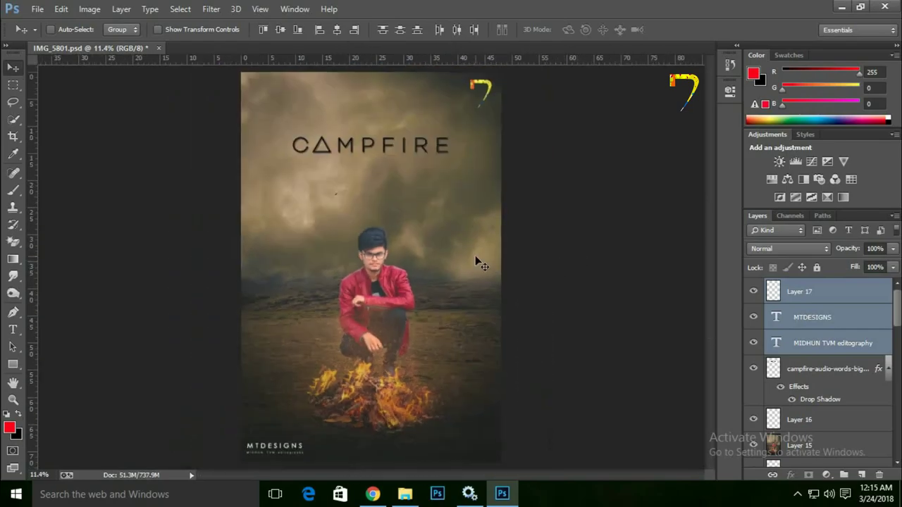
drag(477, 261, 461, 260)
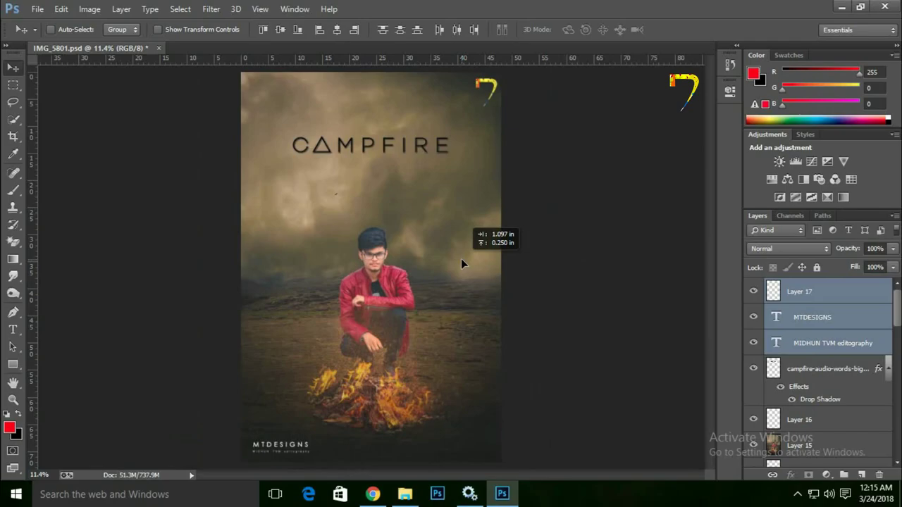
Step: Set the two watermark text layers to 66% opacity
click(817, 343)
shift+click(810, 317)
drag(854, 249, 838, 252)
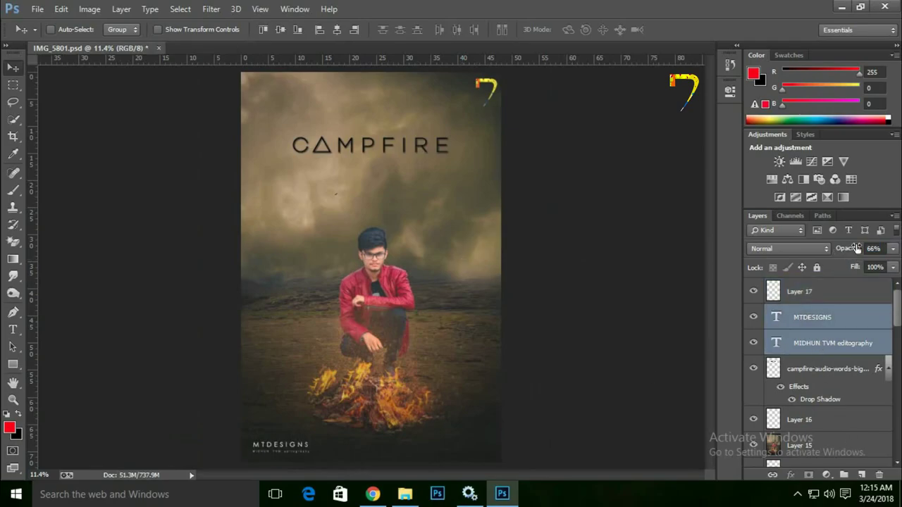
click(833, 293)
click(819, 380)
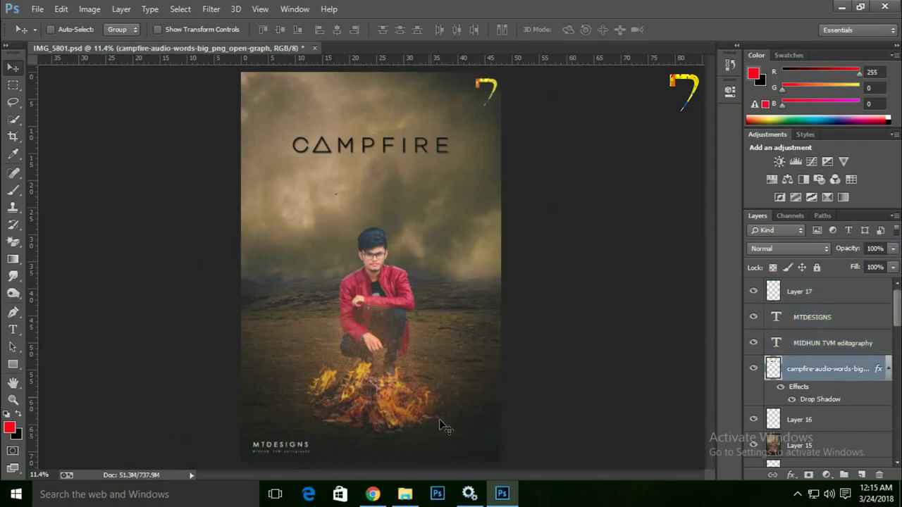
Step: Nudge the yellow 7 logo slightly left and down
click(511, 497)
click(513, 497)
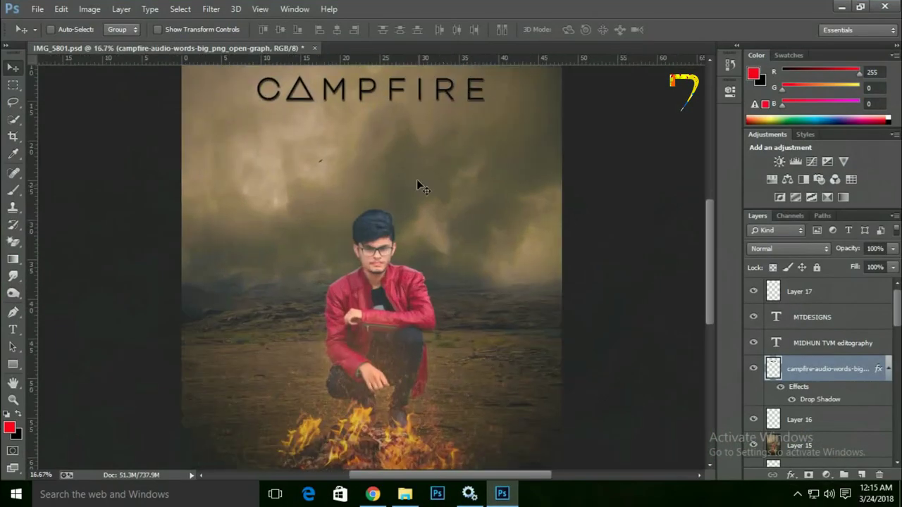
drag(418, 185, 594, 299)
click(812, 298)
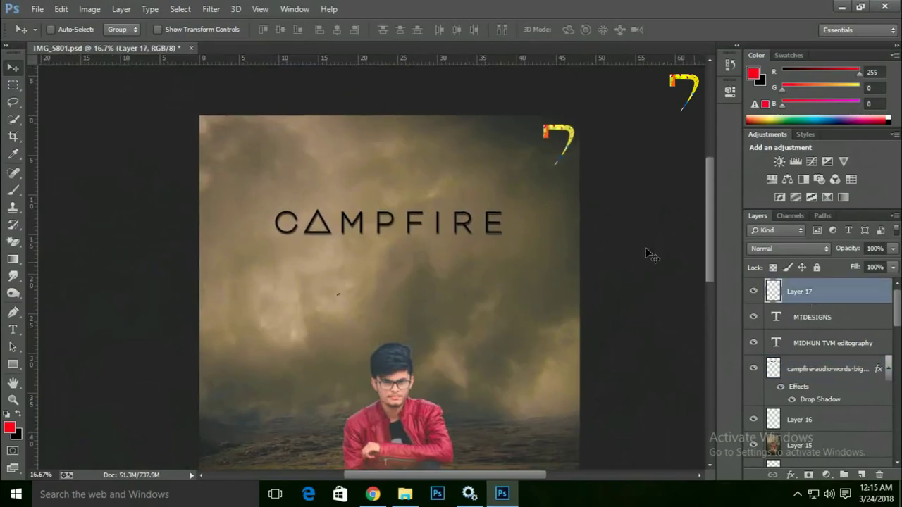
drag(564, 174, 560, 183)
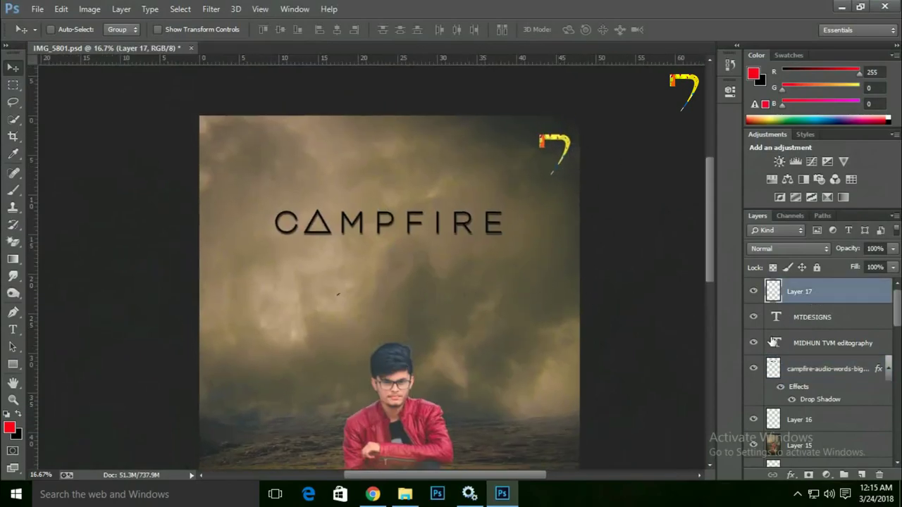
Step: Slightly resize the CAMPFIRE title with Free Transform
click(816, 372)
key(ctrl+t)
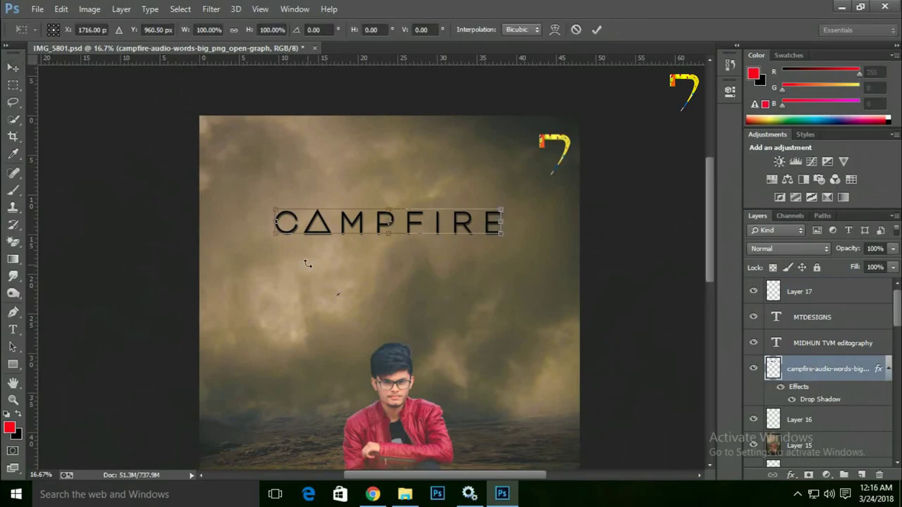
drag(276, 211, 282, 214)
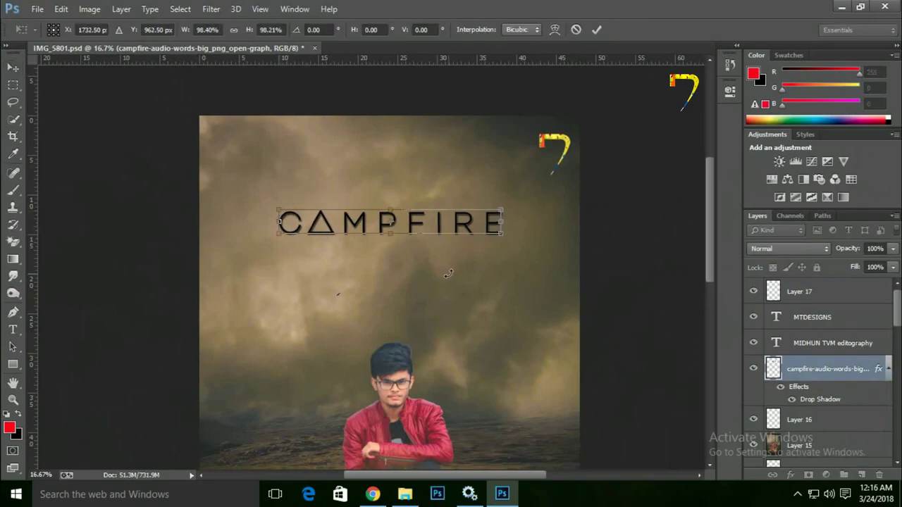
key(Return)
key(ctrl+0)
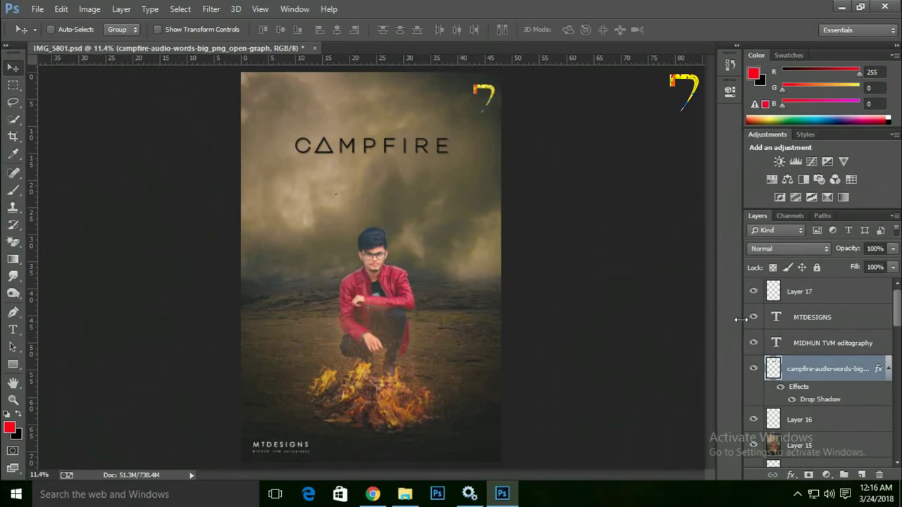
Step: Lower the opacity of both watermark text layers and shrink them
click(815, 346)
shift+click(811, 318)
drag(847, 249, 855, 252)
key(ctrl+t)
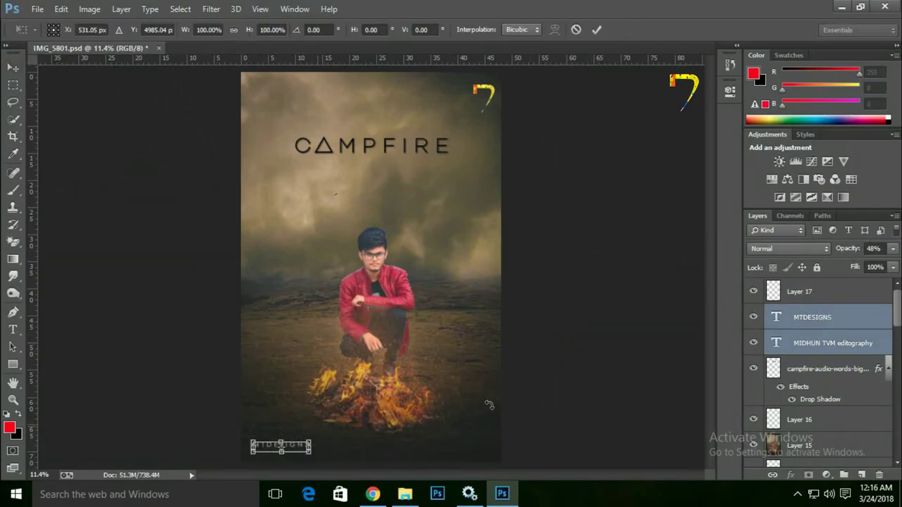
drag(311, 440, 299, 443)
key(Return)
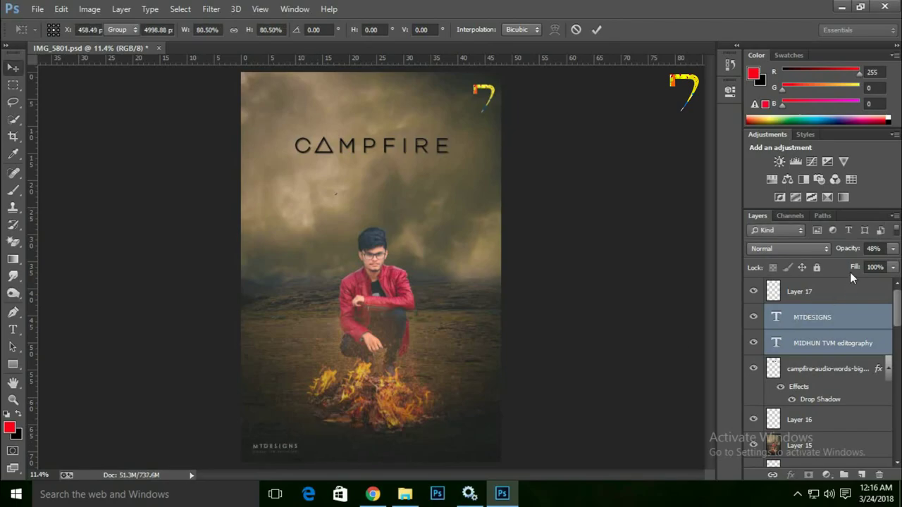
Step: Raise the watermark opacity to 82% and place it just under CAMPFIRE
click(849, 249)
drag(853, 246, 862, 249)
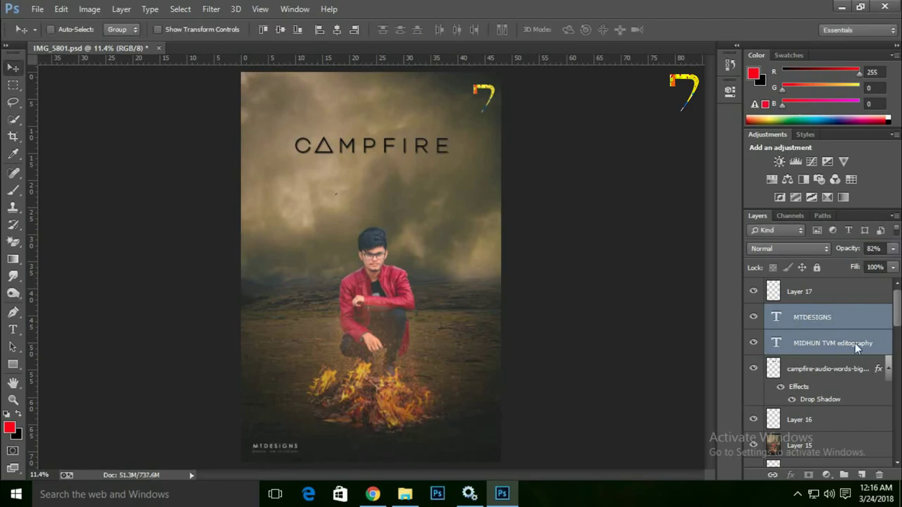
drag(281, 359, 267, 35)
drag(374, 175, 359, 178)
Step: Give the MTDESIGNS layer a black Color Overlay
double_click(857, 321)
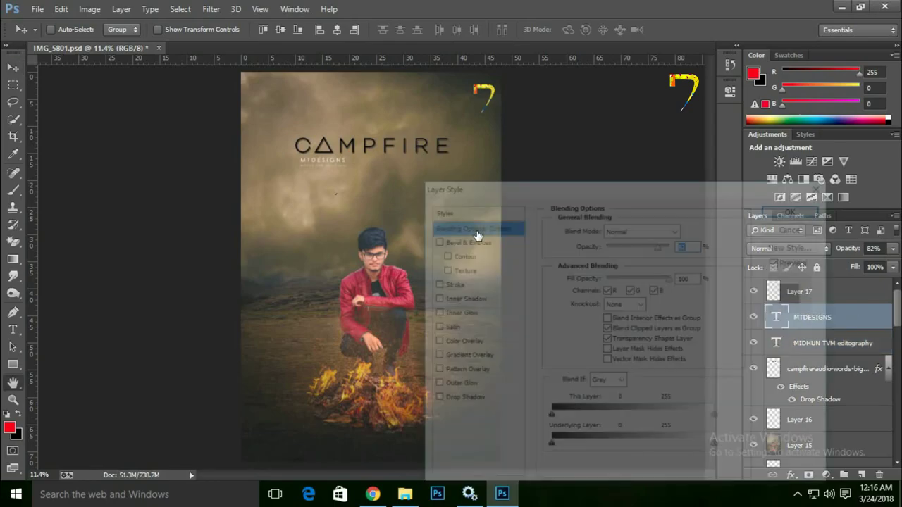
click(465, 343)
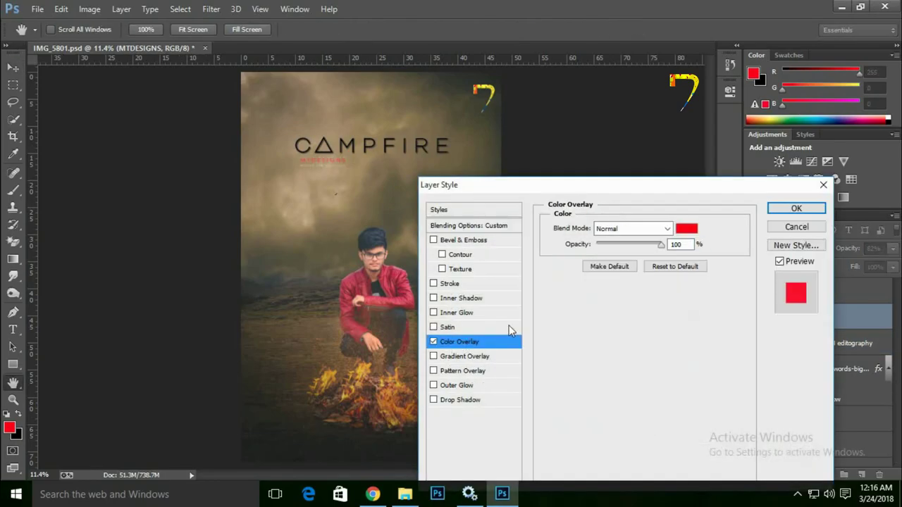
click(688, 228)
click(656, 470)
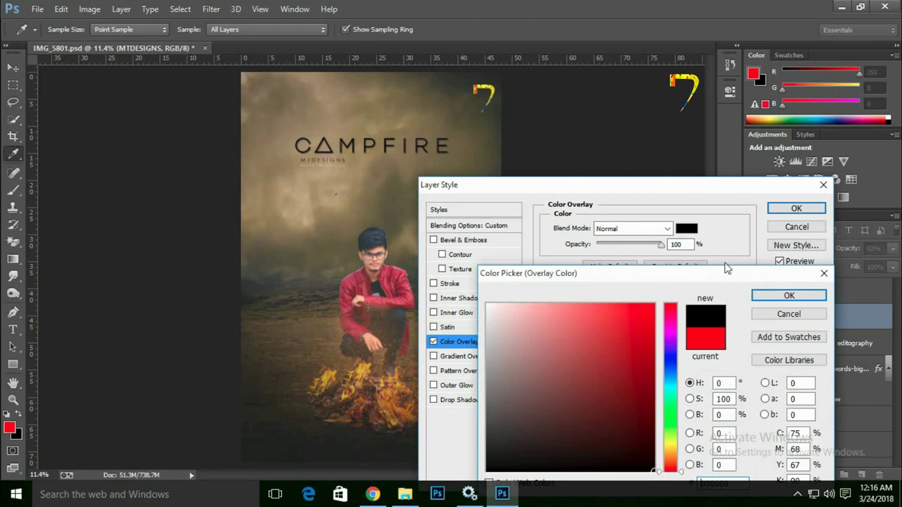
click(789, 297)
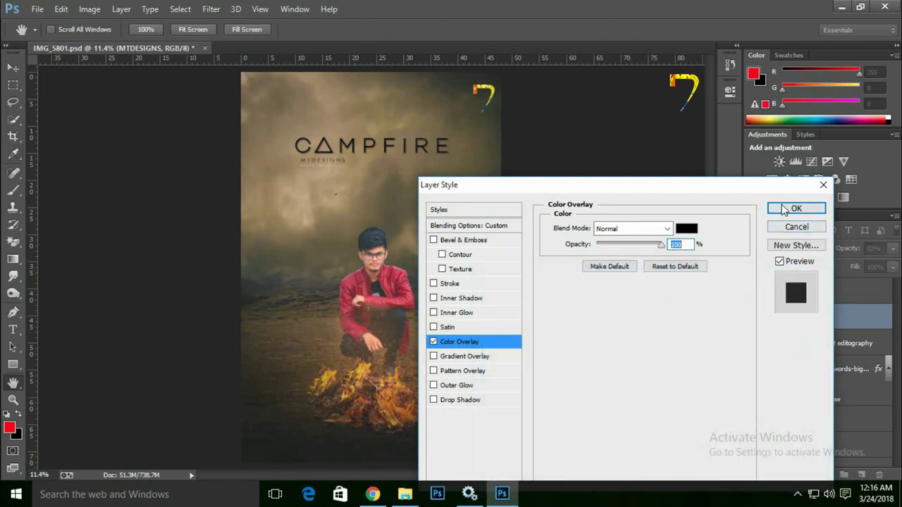
click(792, 210)
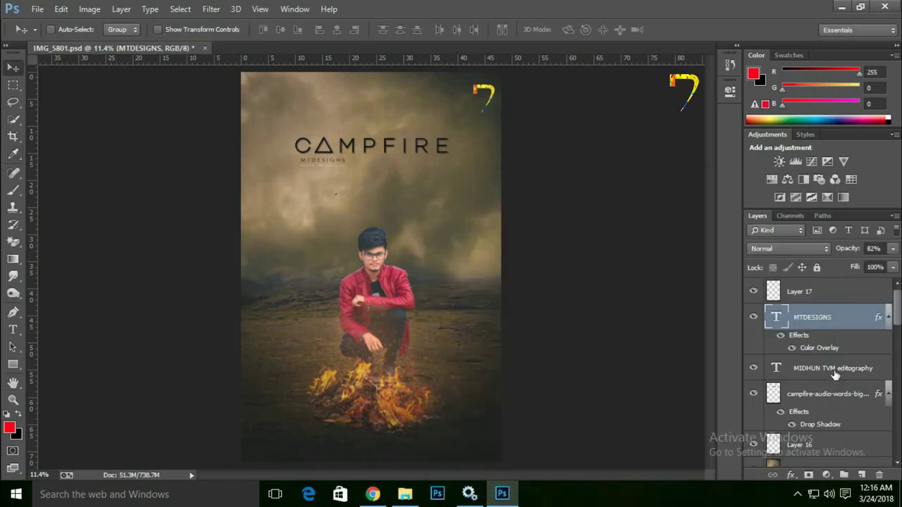
Step: Give the credit line layer a black Color Overlay as well
double_click(835, 369)
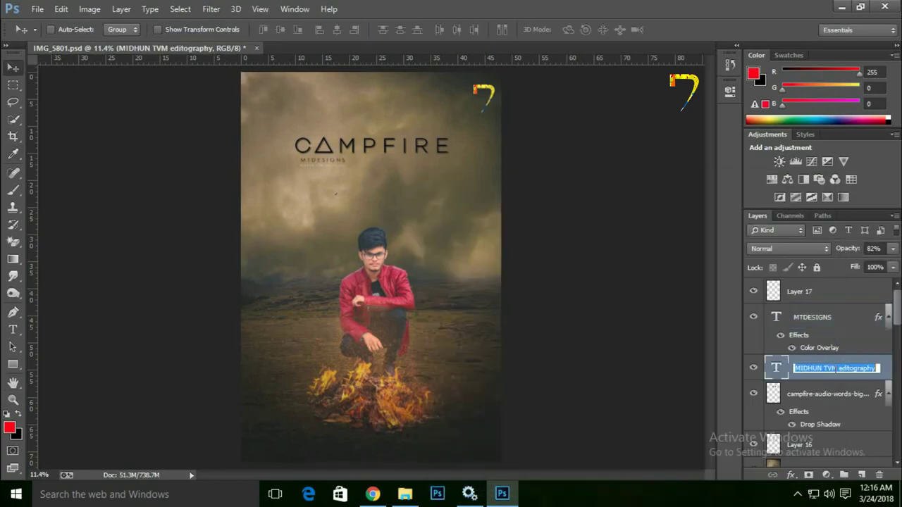
double_click(886, 373)
click(460, 342)
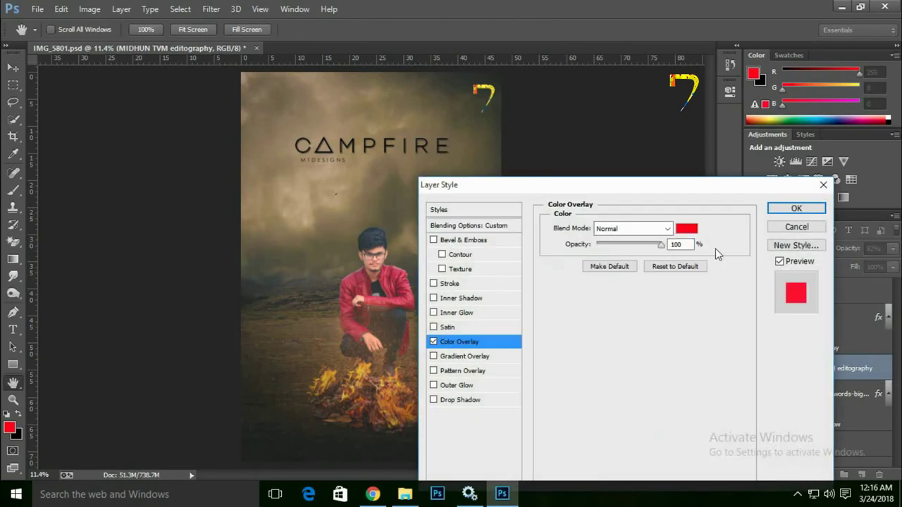
click(688, 230)
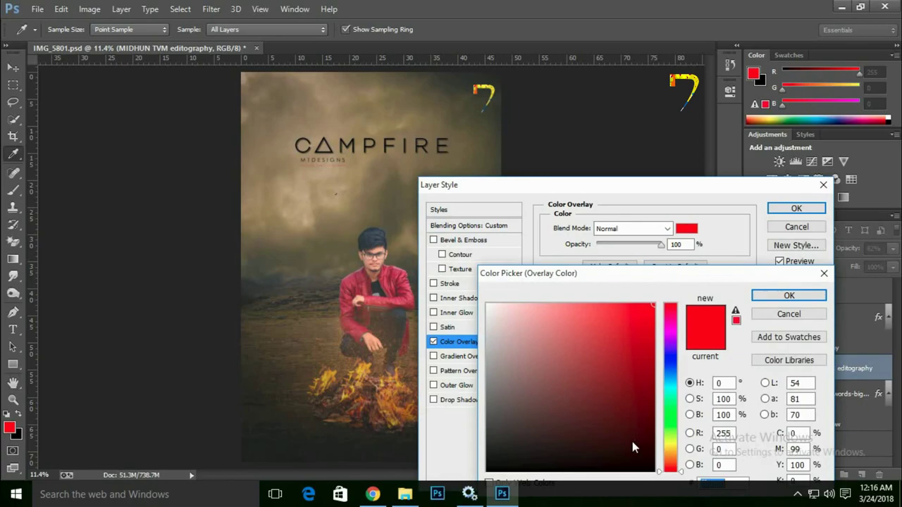
click(647, 457)
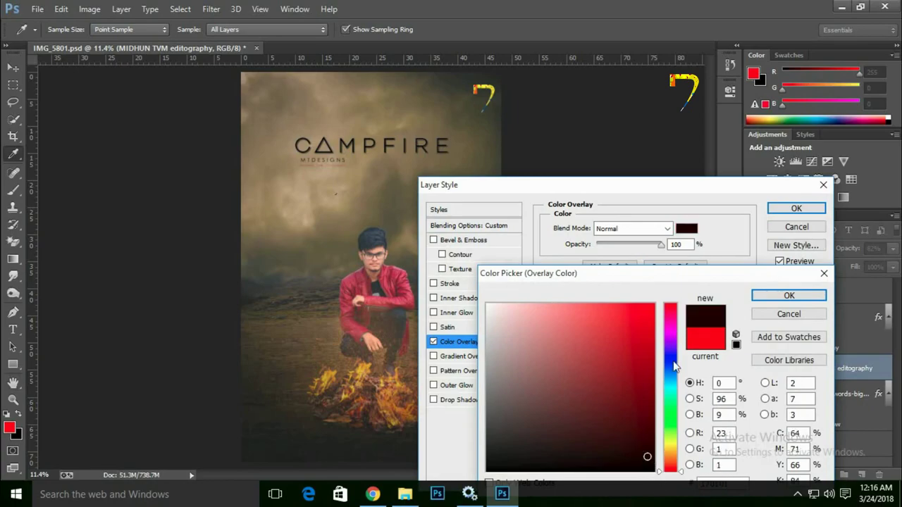
click(651, 466)
click(789, 296)
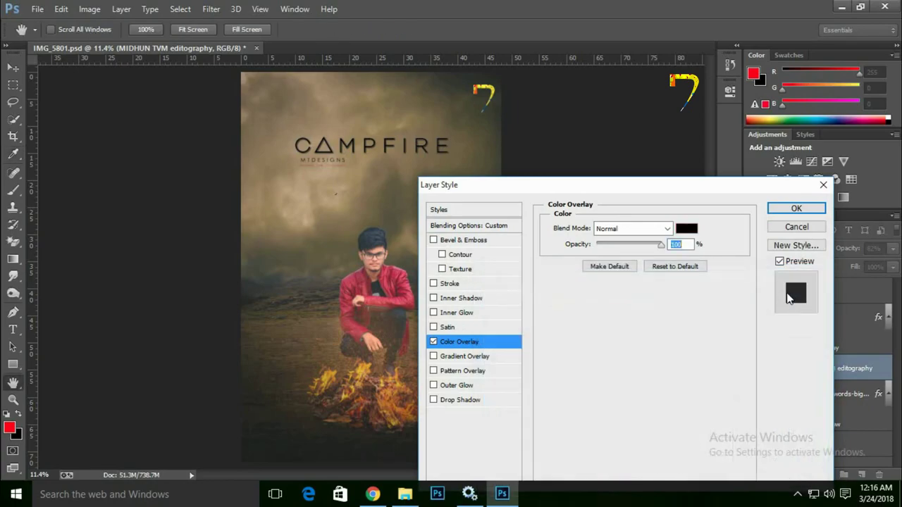
click(781, 210)
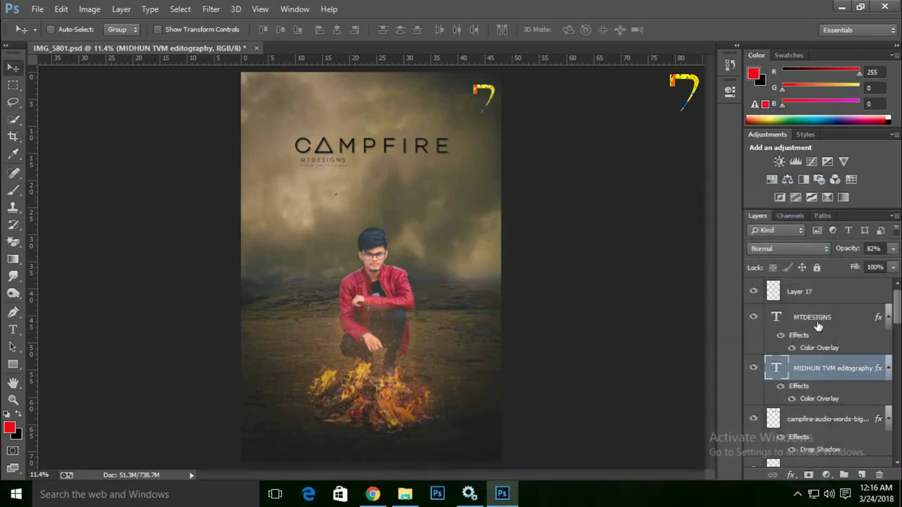
Step: Set both text layers to 100% opacity and zoom into the title area
ctrl+click(827, 315)
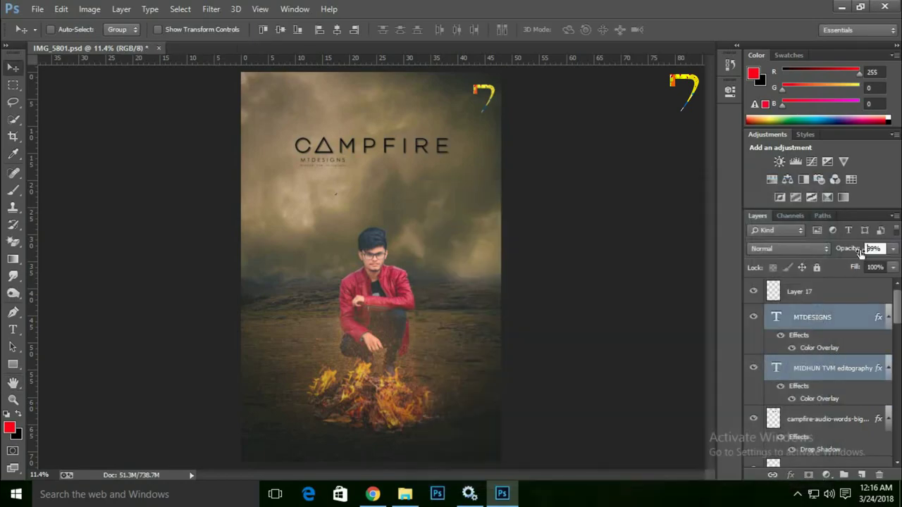
drag(860, 252, 880, 250)
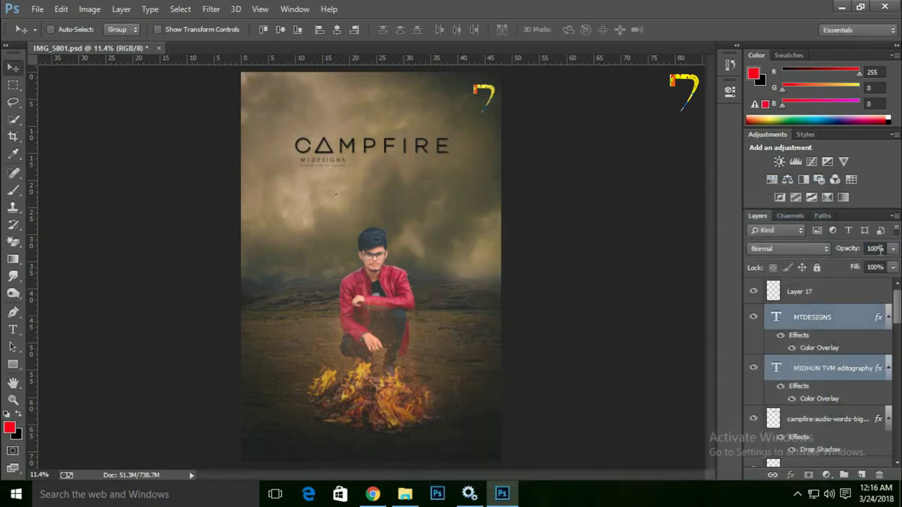
click(831, 369)
click(12, 399)
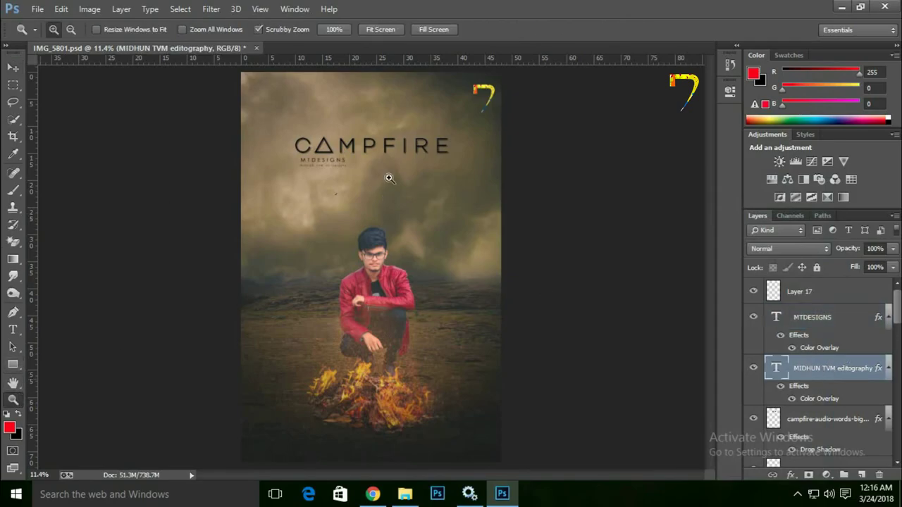
drag(361, 152, 407, 157)
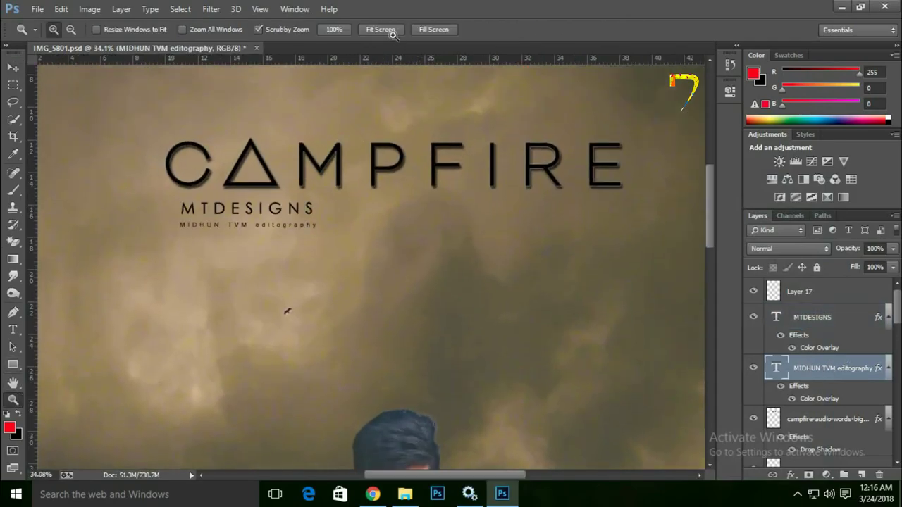
Step: Enlarge both text lines by about a quarter and centre them under CAMPFIRE
ctrl+click(819, 318)
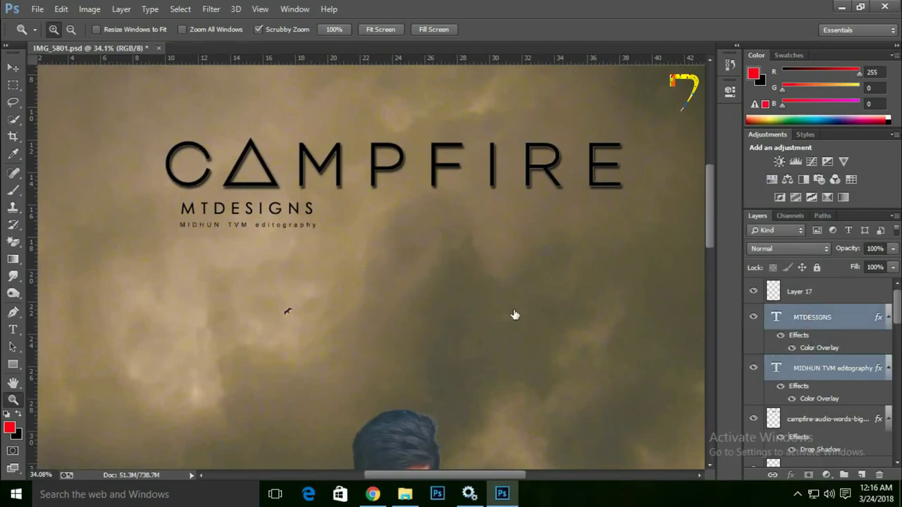
key(ctrl+t)
drag(338, 236, 353, 240)
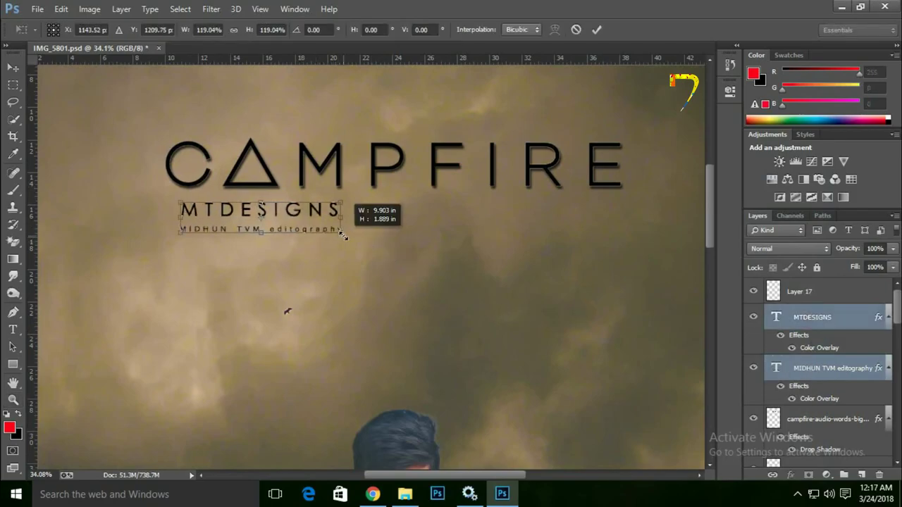
key(Return)
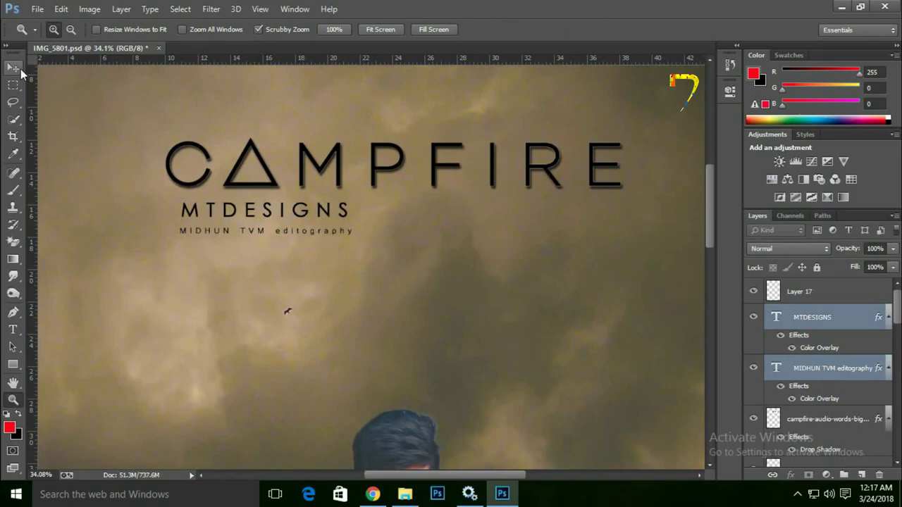
drag(335, 262, 475, 265)
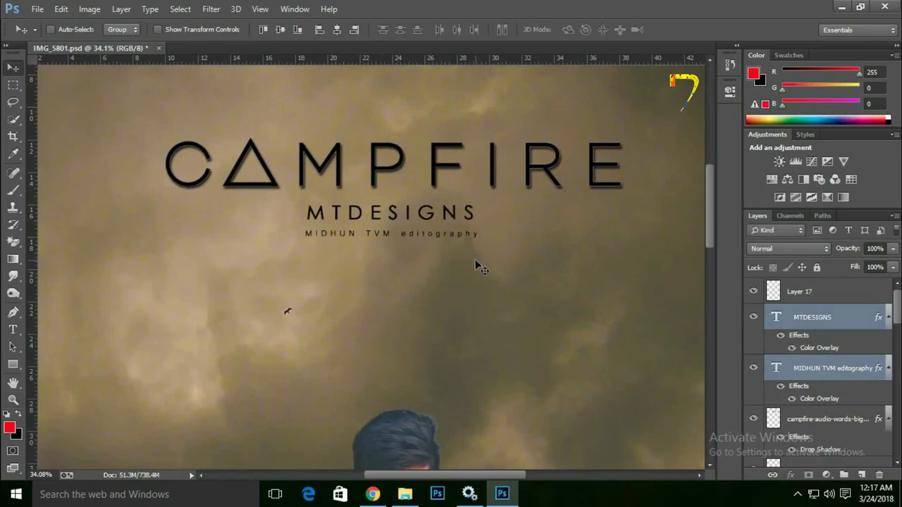
Step: Fit the whole poster in view and float it in its own window
key(ctrl+0)
scroll(416, 219, up, 2)
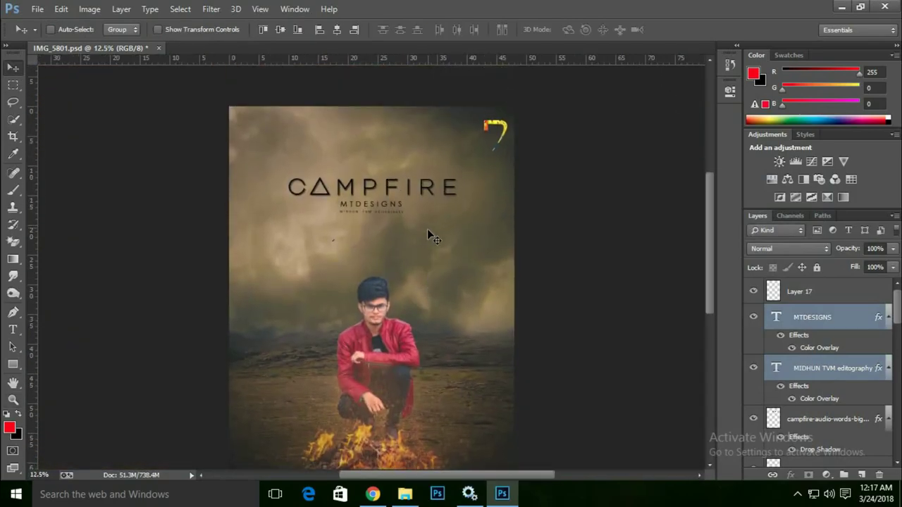
scroll(437, 250, up, 2)
key(ctrl+0)
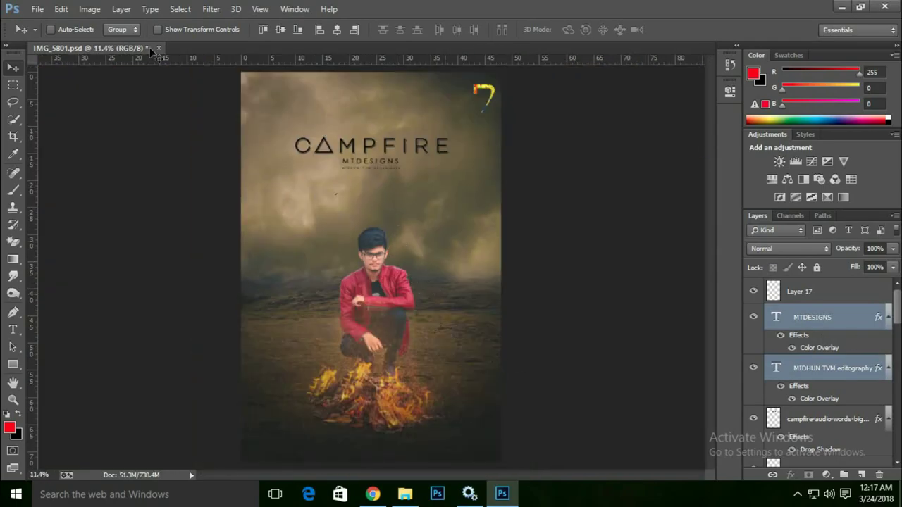
drag(150, 53, 267, 100)
Step: Shift the floating poster window slightly and minimize Photoshop
drag(268, 57, 291, 63)
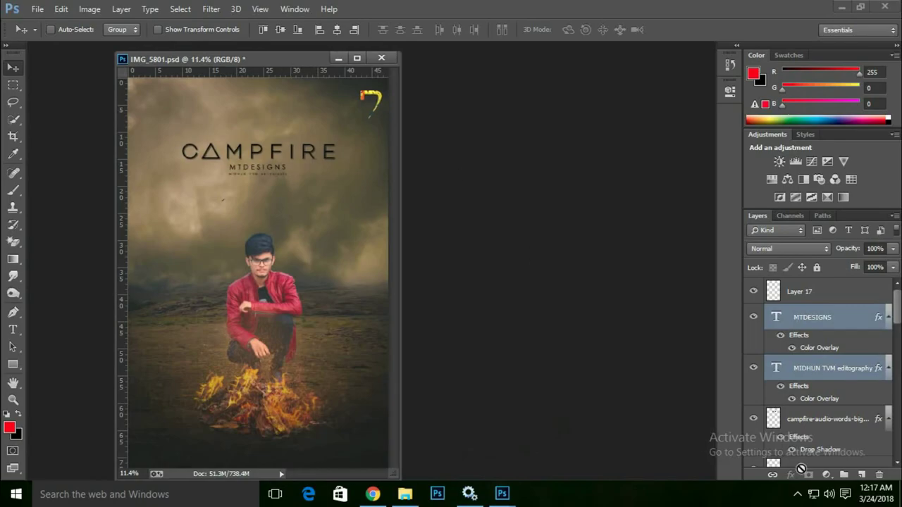
click(838, 9)
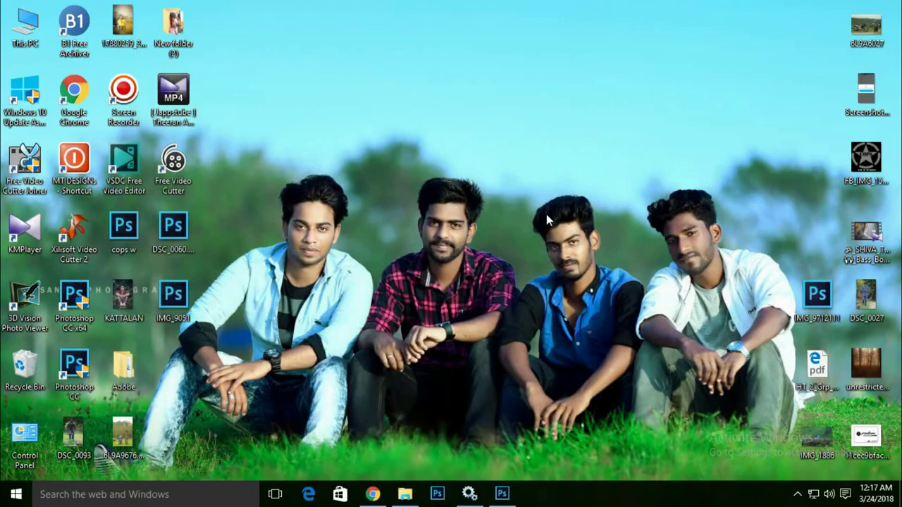